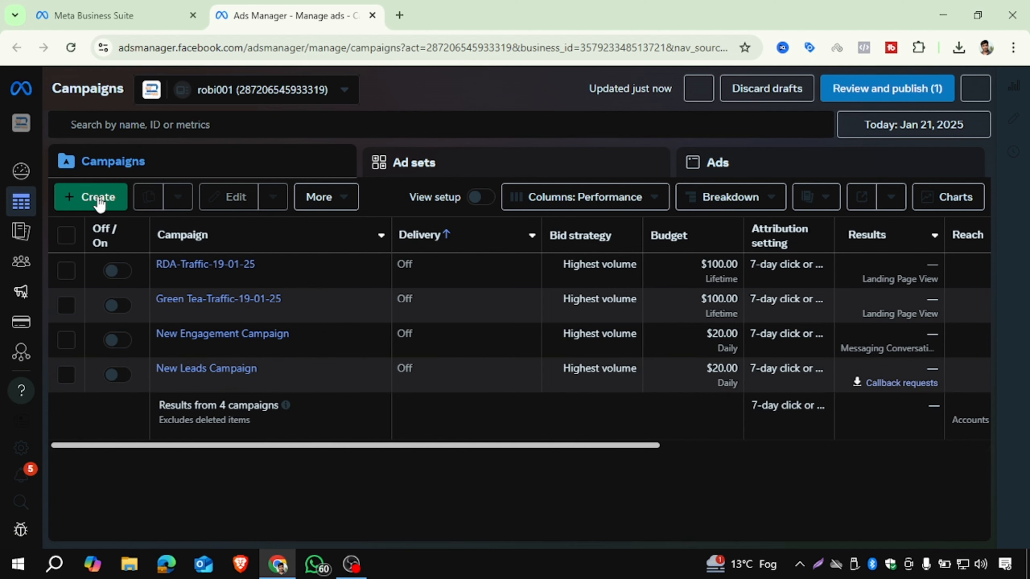
- Create a new auction campaign with the Engagement objective, using the manual engagement campaign setup
{"action": "left_click", "coordinate": [81, 198]}
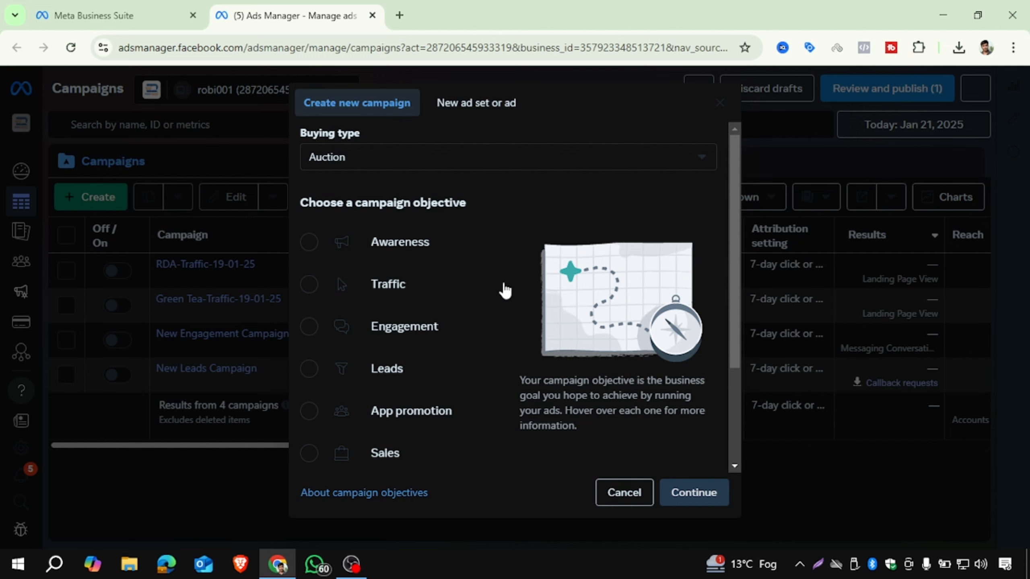
{"action": "mouse_move", "coordinate": [457, 297]}
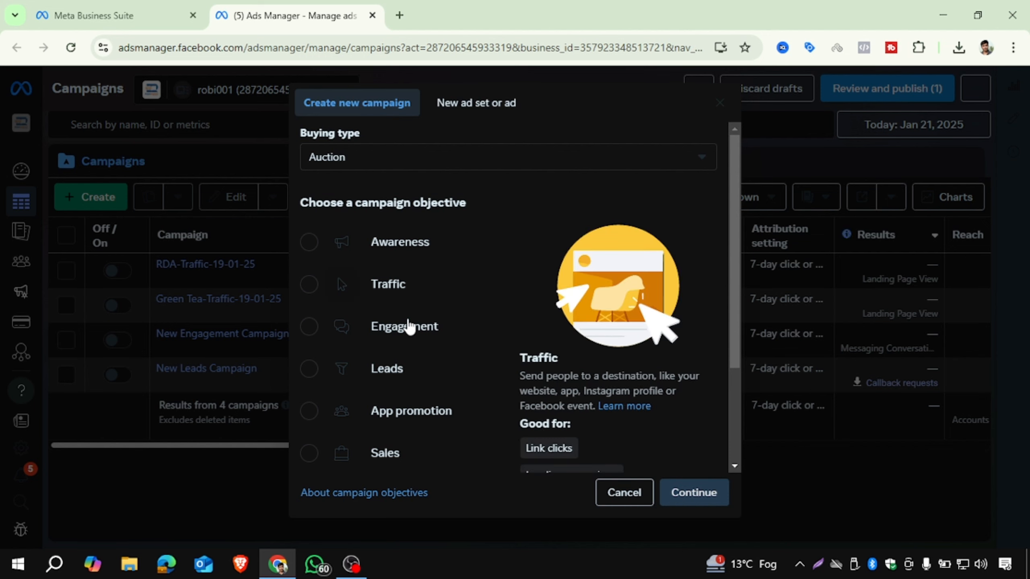
{"action": "mouse_move", "coordinate": [404, 330]}
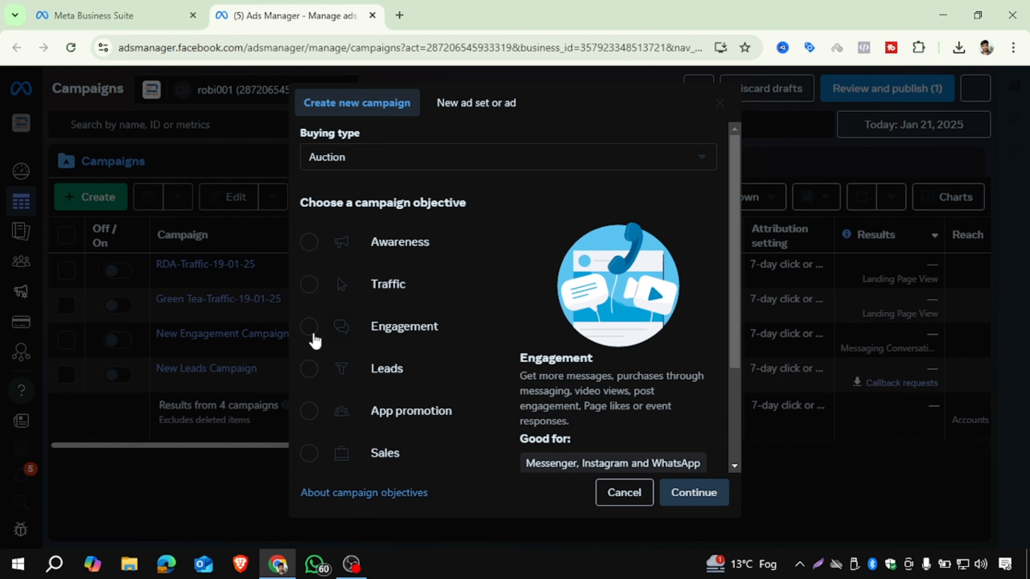
{"action": "left_click", "coordinate": [311, 330]}
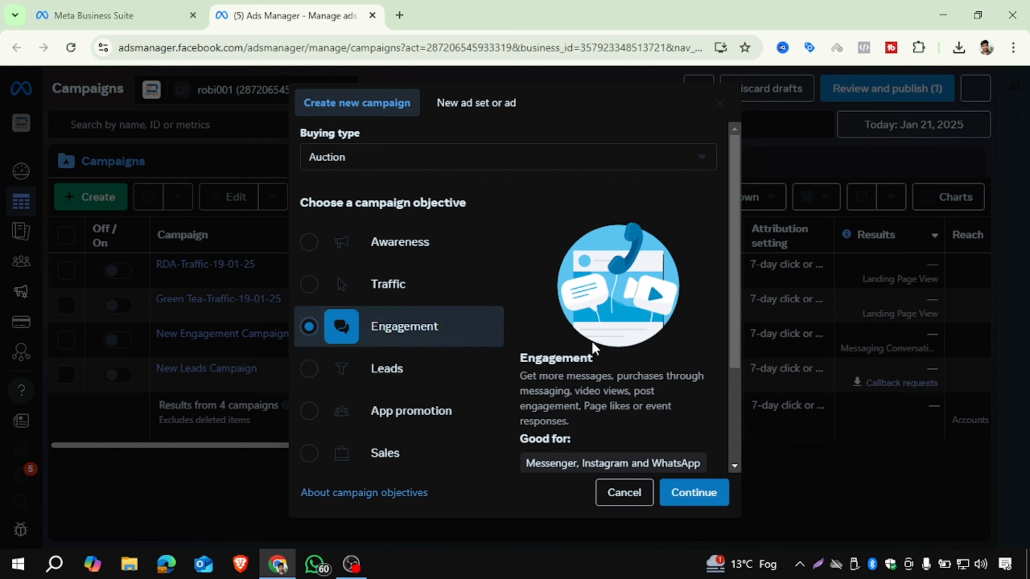
{"action": "scroll", "coordinate": [592, 343], "scroll_direction": "down", "scroll_amount": 3}
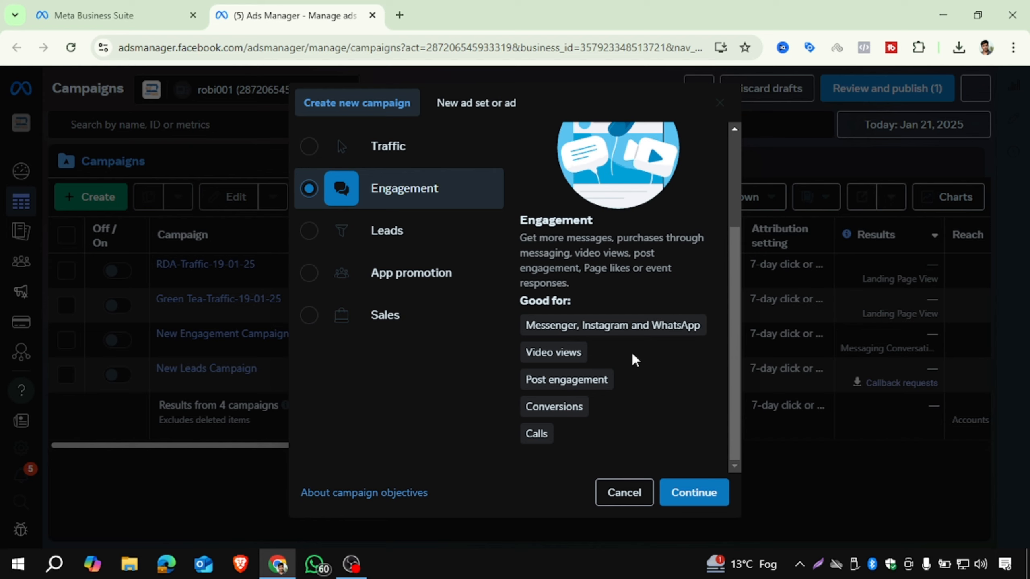
{"action": "mouse_move", "coordinate": [543, 406]}
{"action": "left_click", "coordinate": [704, 494]}
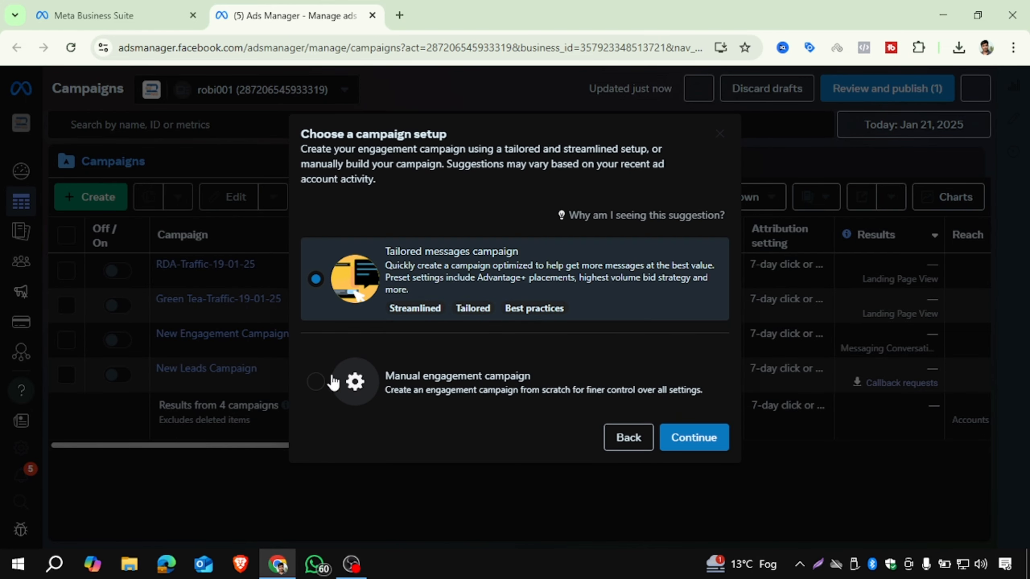
{"action": "left_click", "coordinate": [316, 383]}
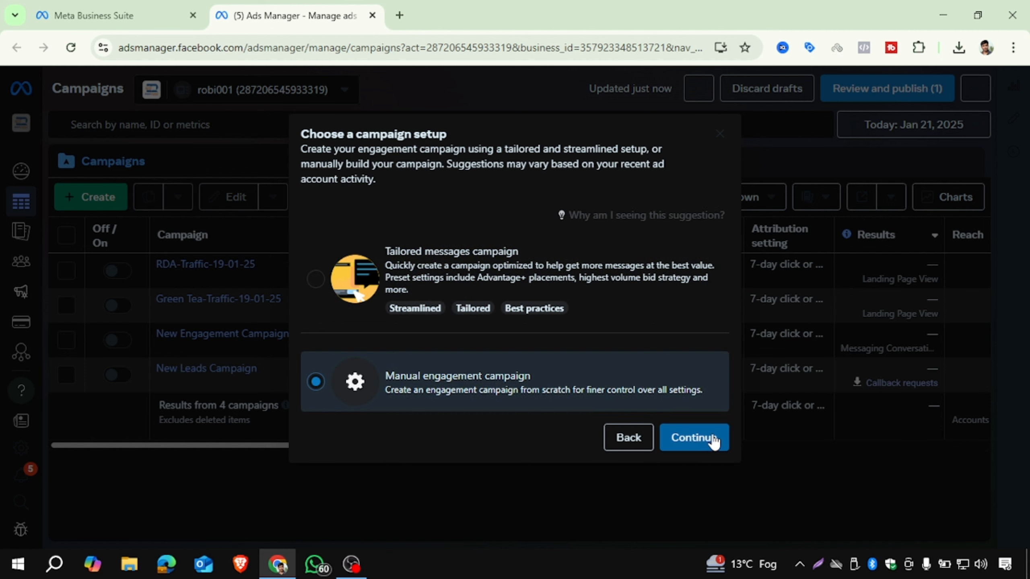
{"action": "left_click", "coordinate": [694, 442]}
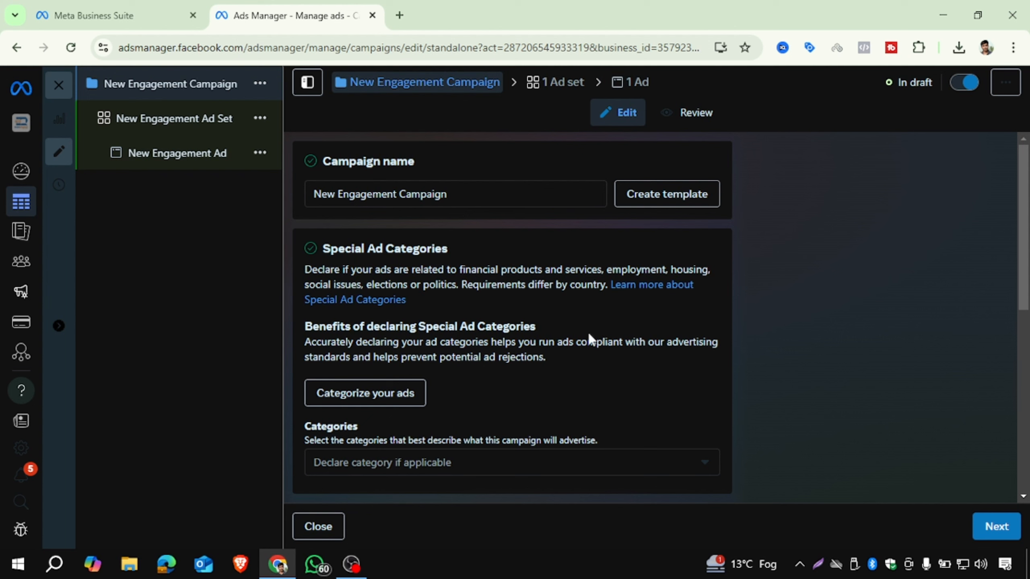
{"action": "left_click_drag", "start_coordinate": [462, 195], "coordinate": [263, 185]}
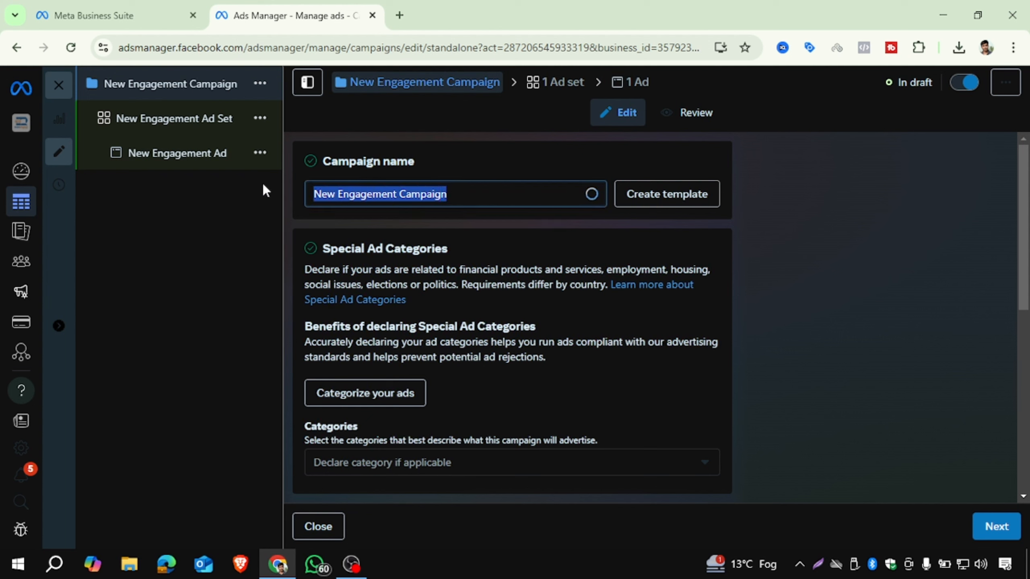
{"action": "type", "text": "Ho"}
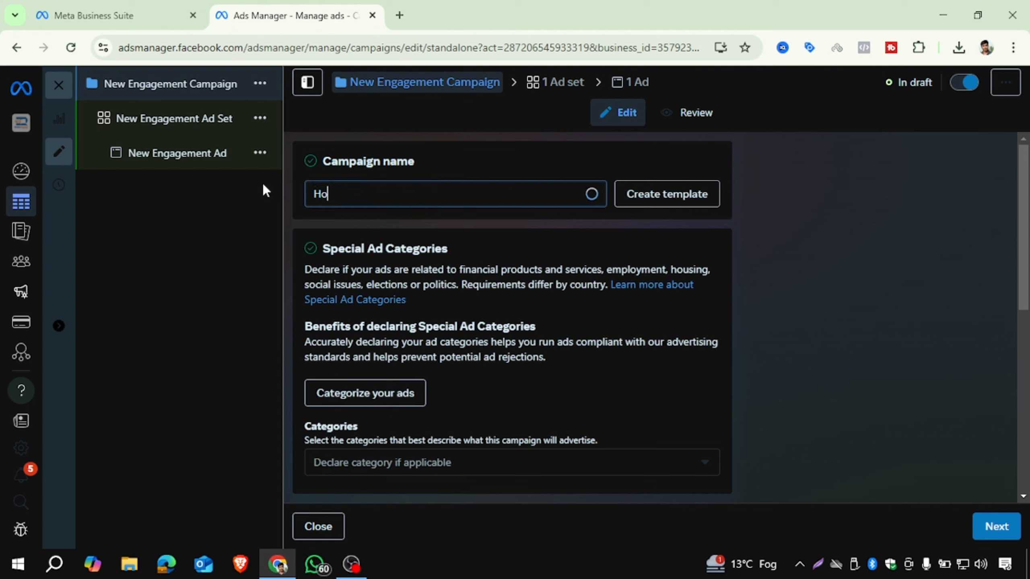
{"action": "type", "text": "me Made Ce"}
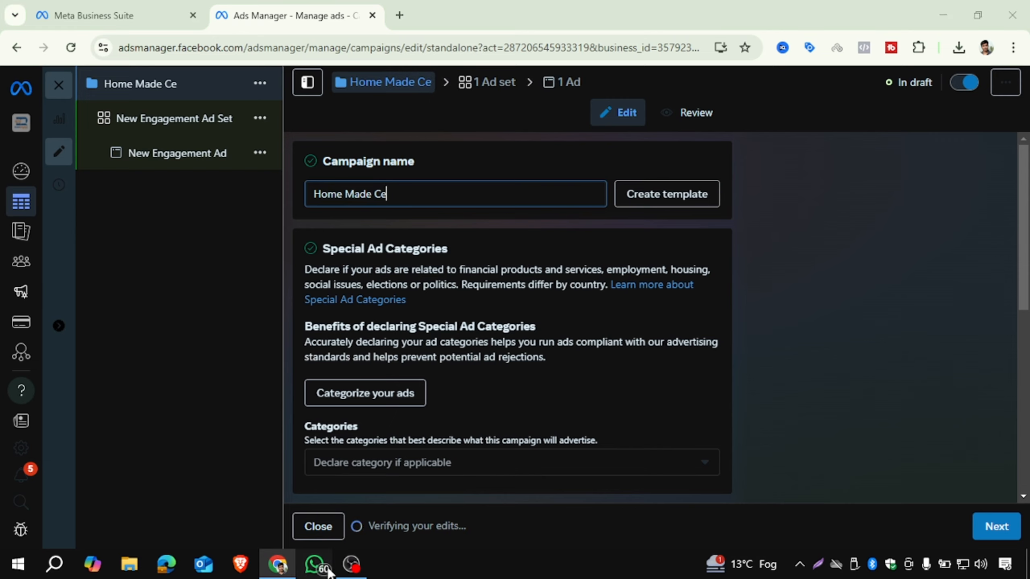
- Switch to WhatsApp and copy the product name "Homemade Cerelac" from the product description message in the contact's chat
{"action": "left_click", "coordinate": [315, 563]}
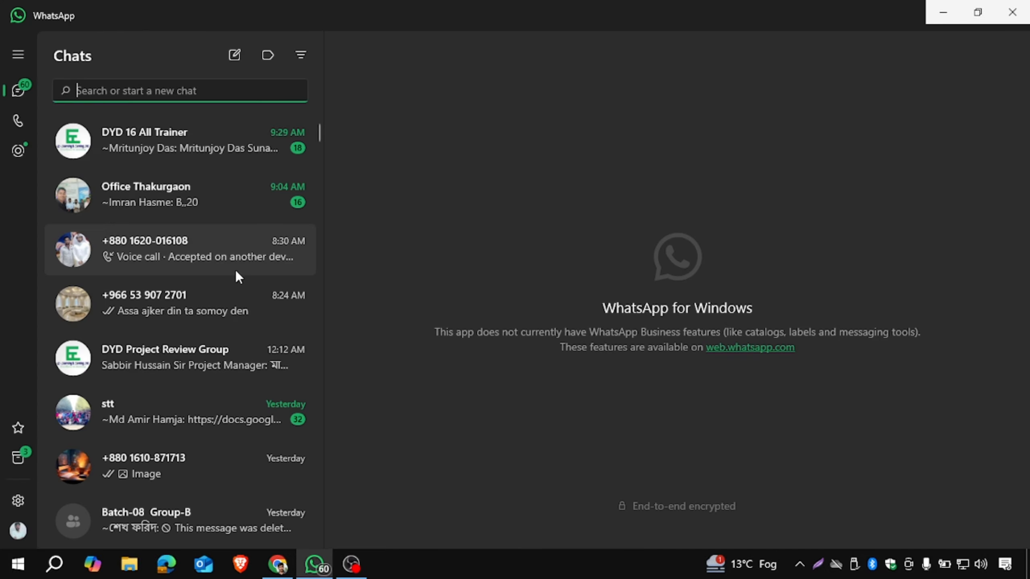
{"action": "left_click", "coordinate": [156, 251]}
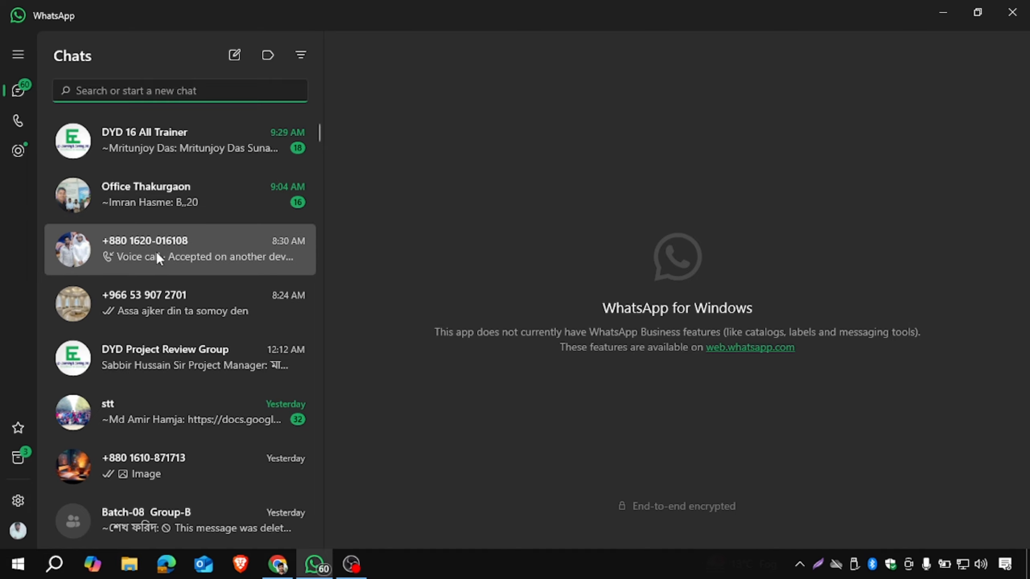
{"action": "scroll", "coordinate": [551, 293], "scroll_direction": "up", "scroll_amount": 15}
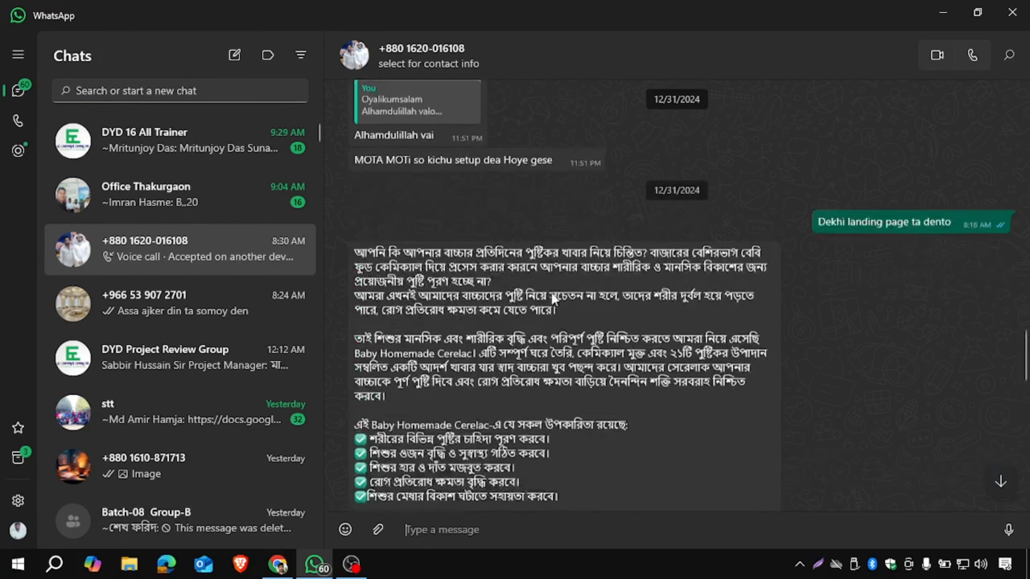
{"action": "scroll", "coordinate": [551, 293], "scroll_direction": "down", "scroll_amount": 5}
{"action": "scroll", "coordinate": [447, 292], "scroll_direction": "down", "scroll_amount": 2}
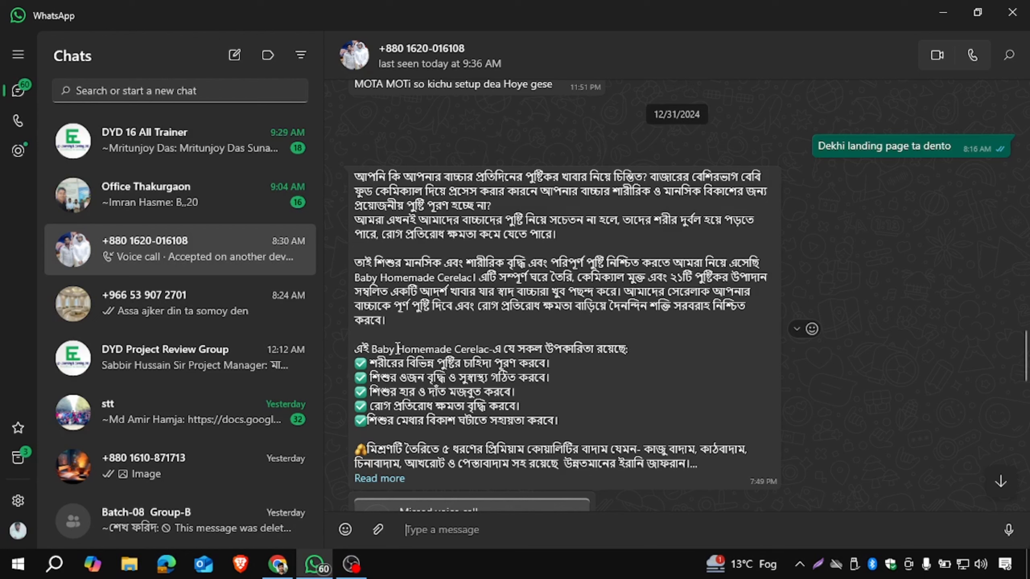
{"action": "left_click_drag", "start_coordinate": [398, 348], "coordinate": [488, 348]}
{"action": "key", "text": "ctrl+c"}
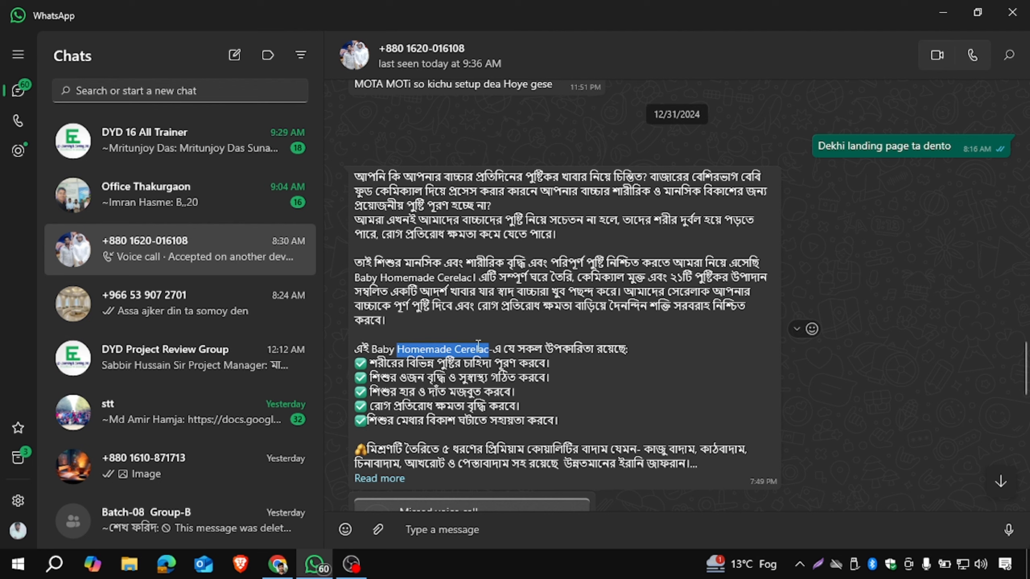
- Back in Ads Manager, name the campaign "Homemade Cerelac-Engagement-21-01-25" using the copied product name
{"action": "left_click", "coordinate": [267, 568]}
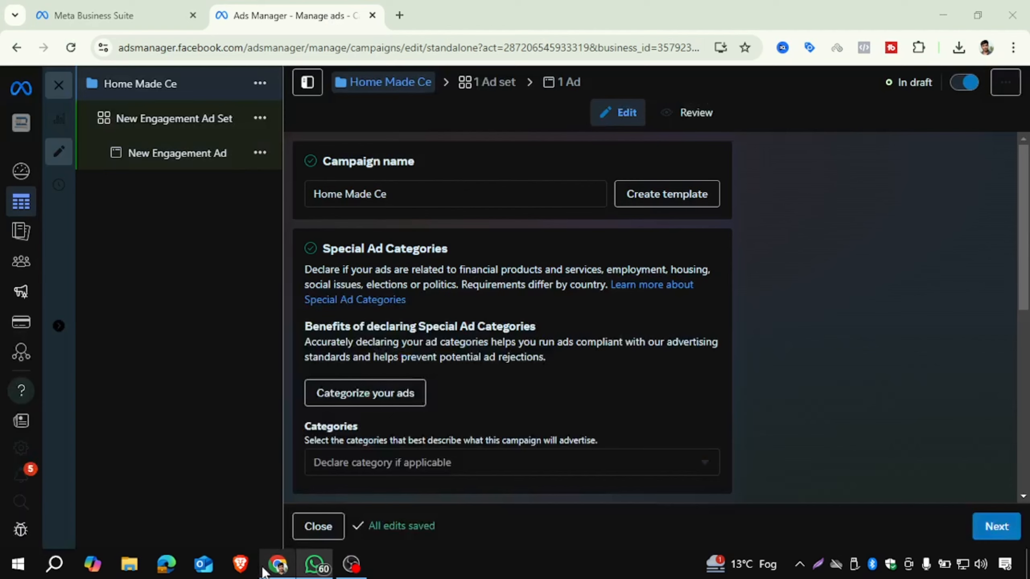
{"action": "triple_click", "coordinate": [309, 195]}
{"action": "key", "text": "ctrl+v"}
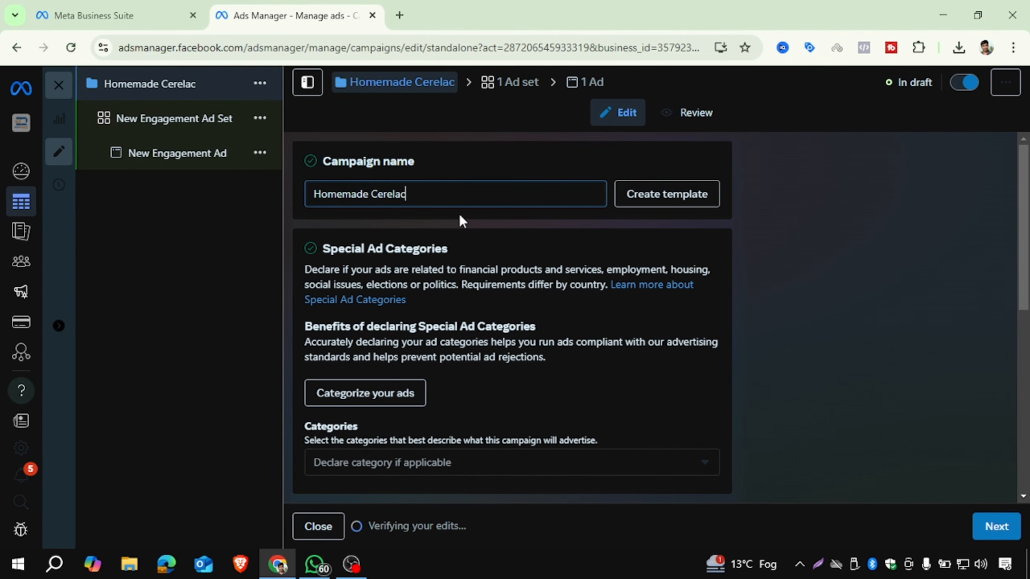
{"action": "type", "text": "-E"}
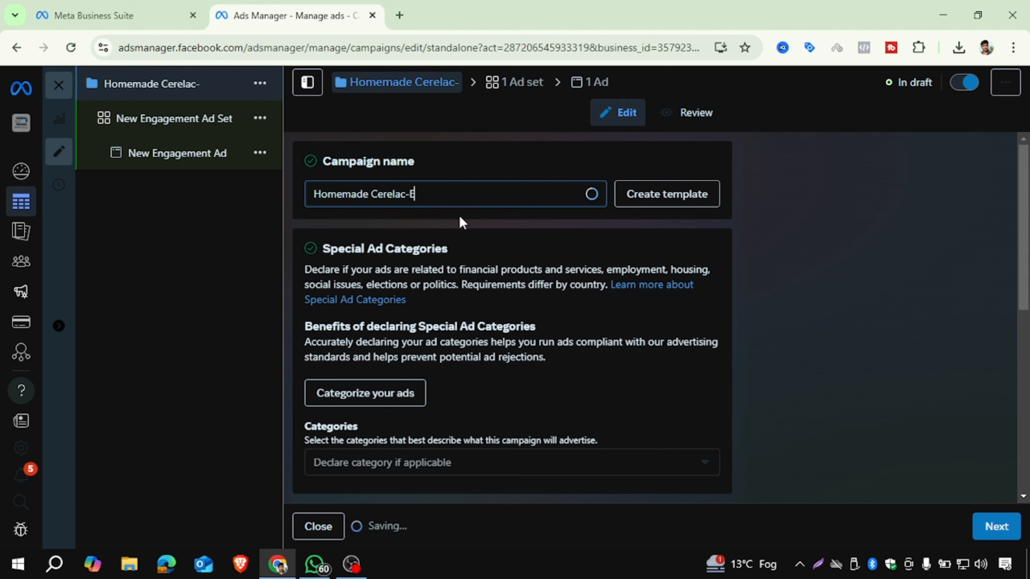
{"action": "type", "text": "nga"}
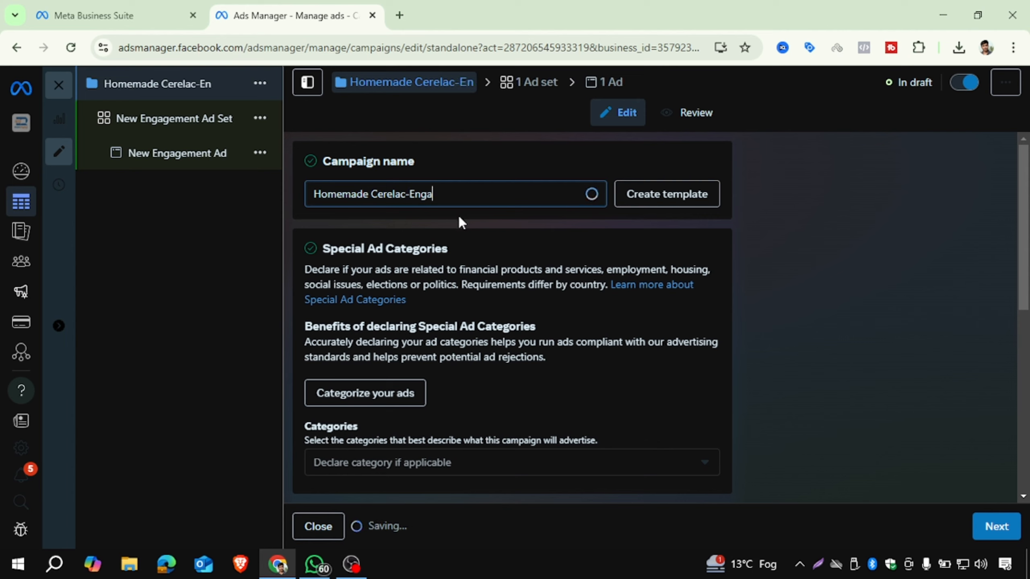
{"action": "type", "text": "gement-"}
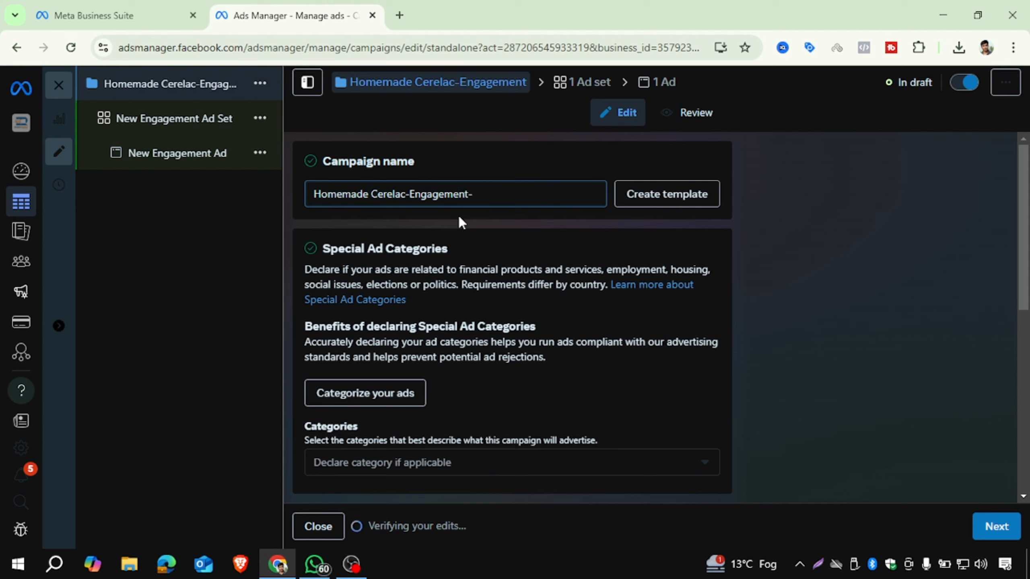
{"action": "type", "text": "21"}
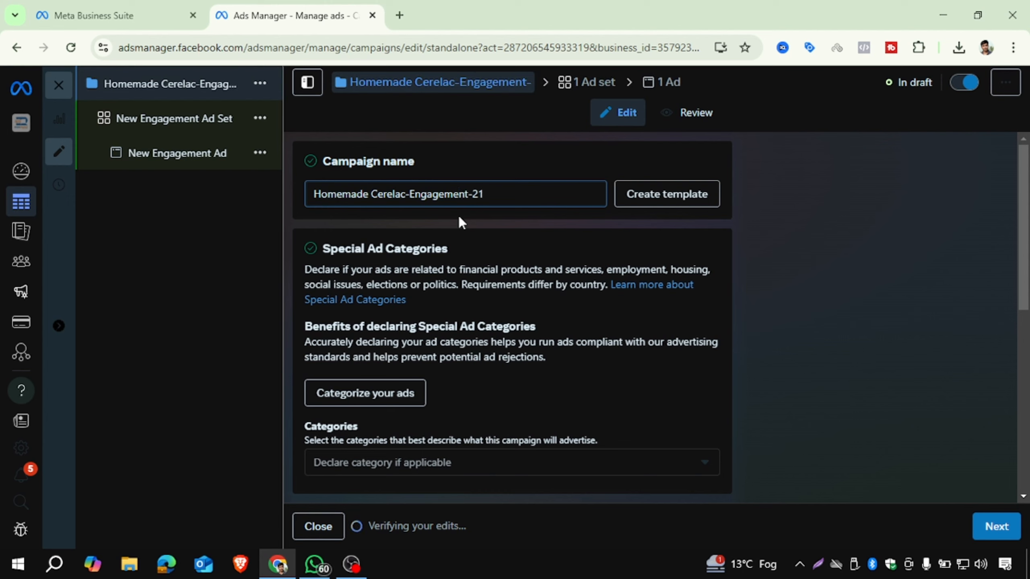
{"action": "type", "text": "-01-25"}
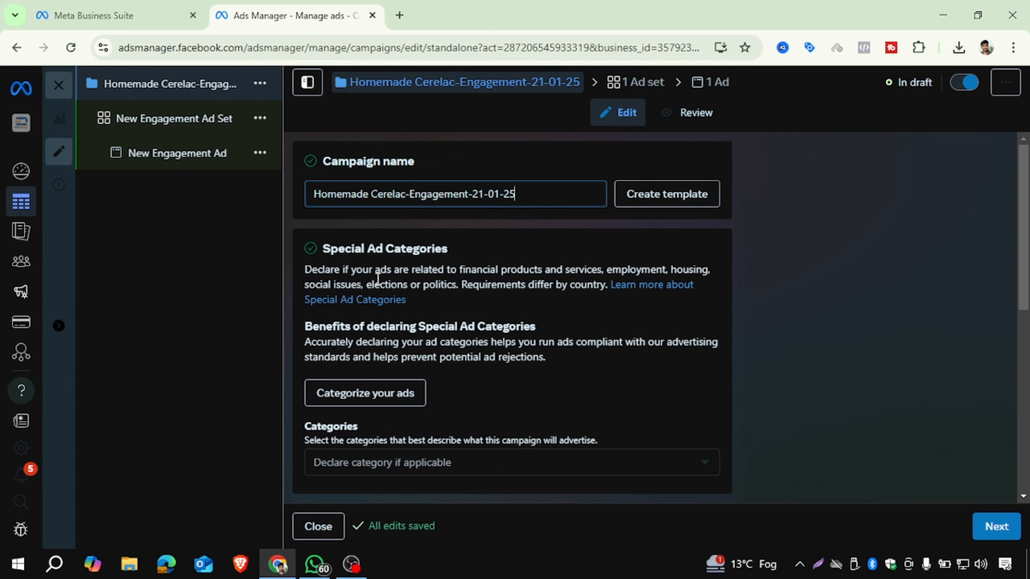
- Turn on the Advantage campaign budget, keep the daily budget type, and continue to the ad set settings
{"action": "scroll", "coordinate": [510, 325], "scroll_direction": "down", "scroll_amount": 5}
{"action": "scroll", "coordinate": [511, 325], "scroll_direction": "down", "scroll_amount": 3}
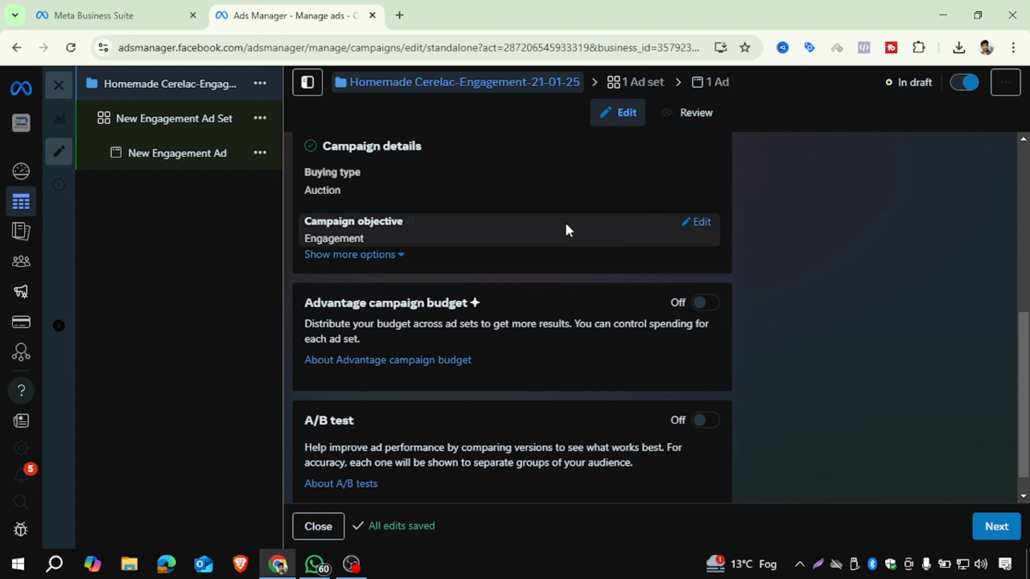
{"action": "scroll", "coordinate": [573, 238], "scroll_direction": "down", "scroll_amount": 1}
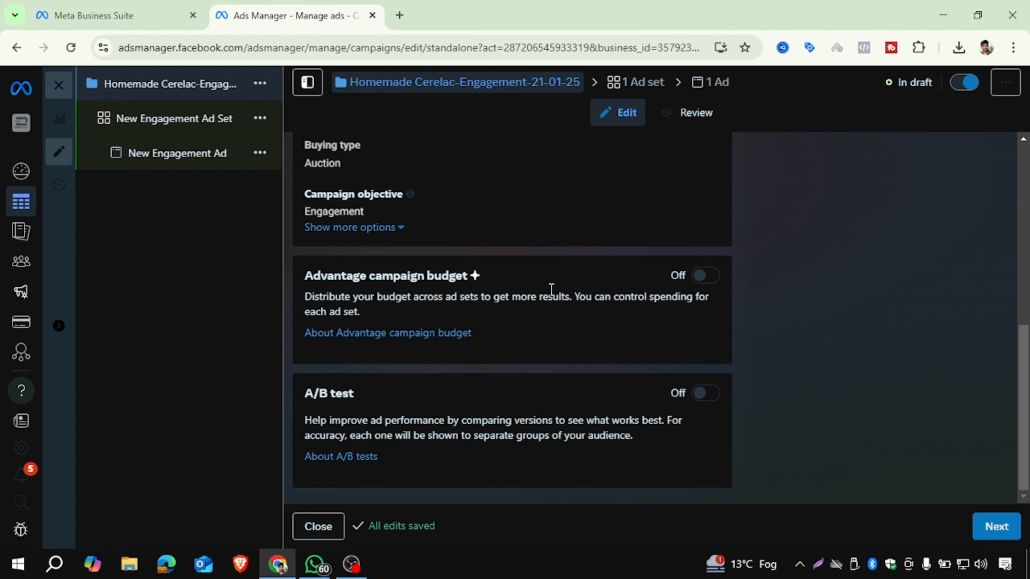
{"action": "left_click", "coordinate": [705, 276]}
{"action": "scroll", "coordinate": [476, 306], "scroll_direction": "down", "scroll_amount": 2}
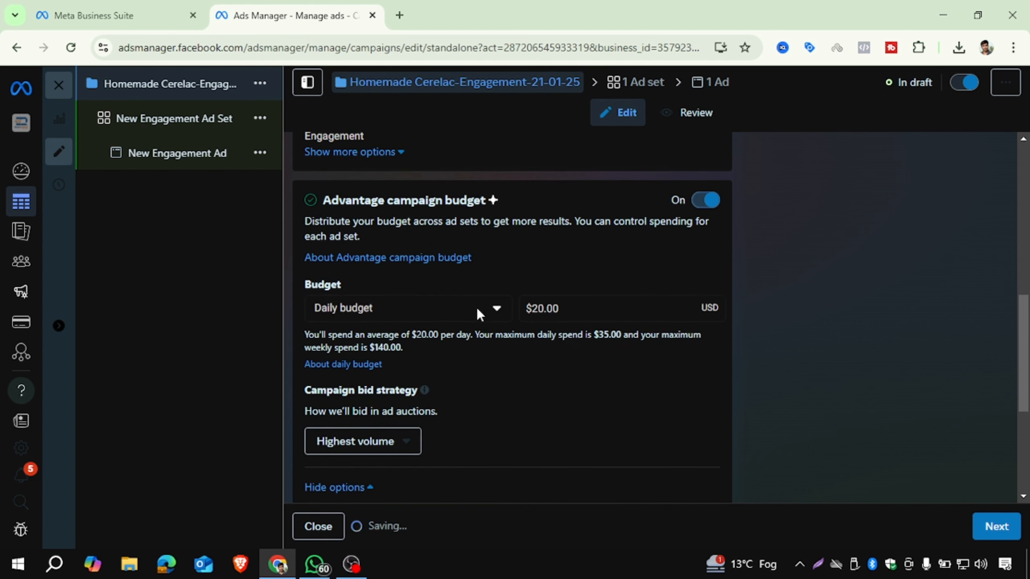
{"action": "left_click", "coordinate": [403, 313]}
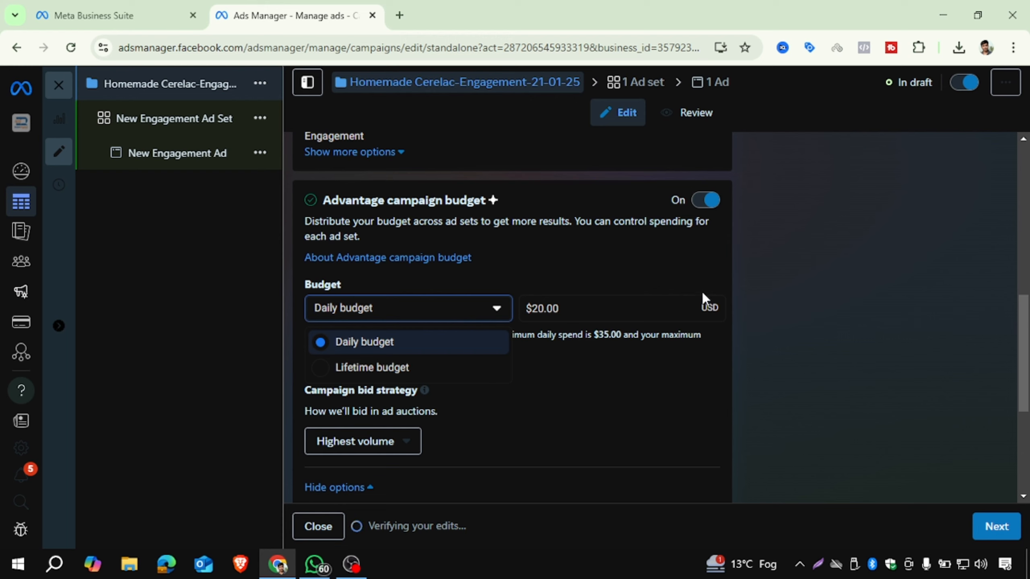
{"action": "left_click", "coordinate": [703, 264]}
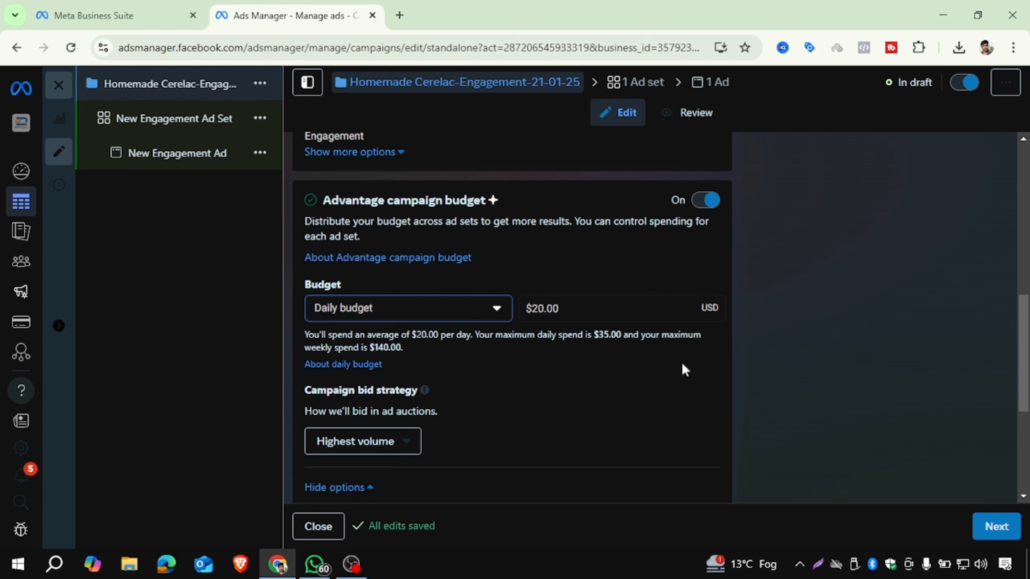
{"action": "scroll", "coordinate": [680, 360], "scroll_direction": "down", "scroll_amount": 5}
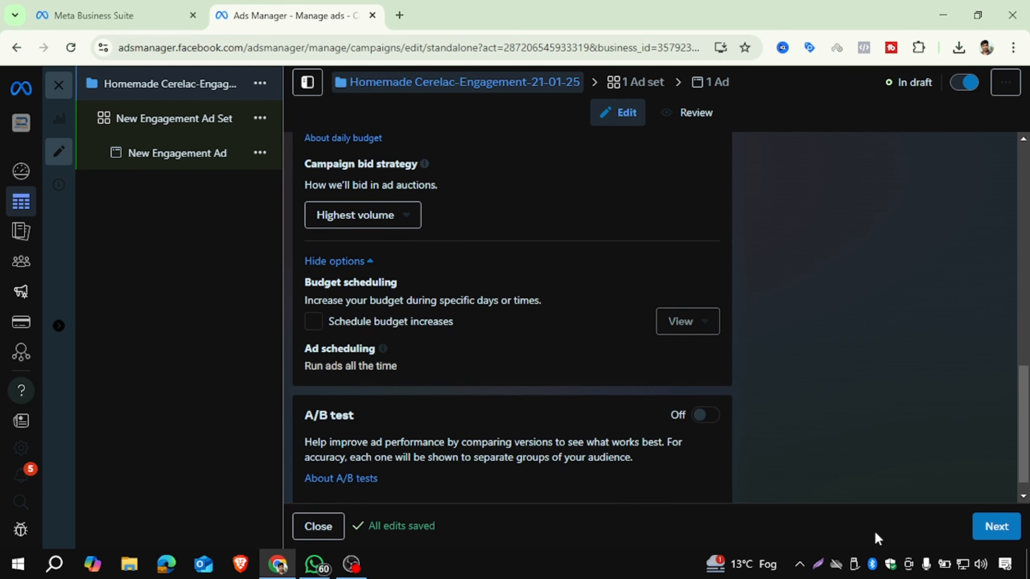
{"action": "left_click", "coordinate": [995, 535]}
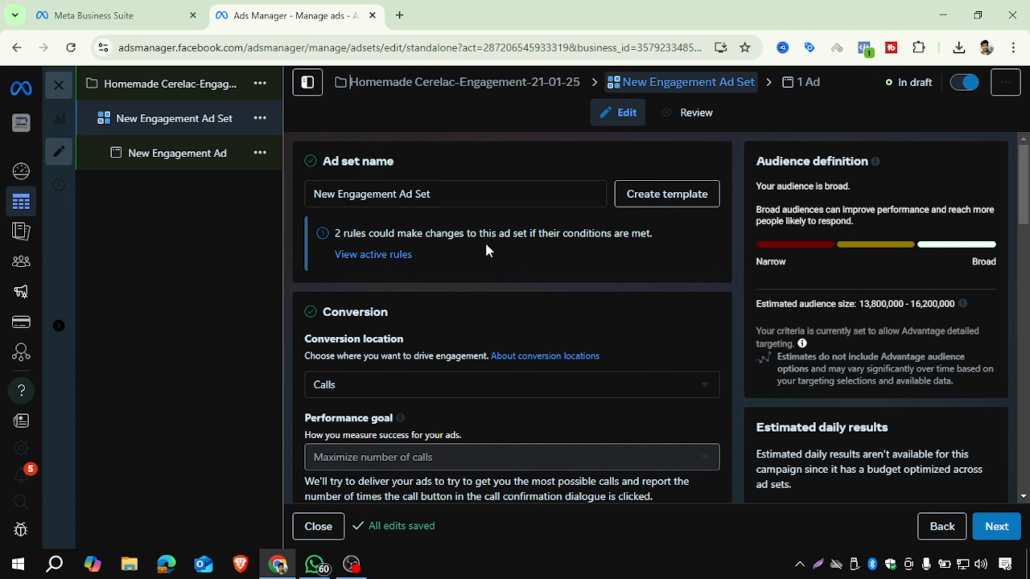
{"action": "left_click", "coordinate": [456, 194]}
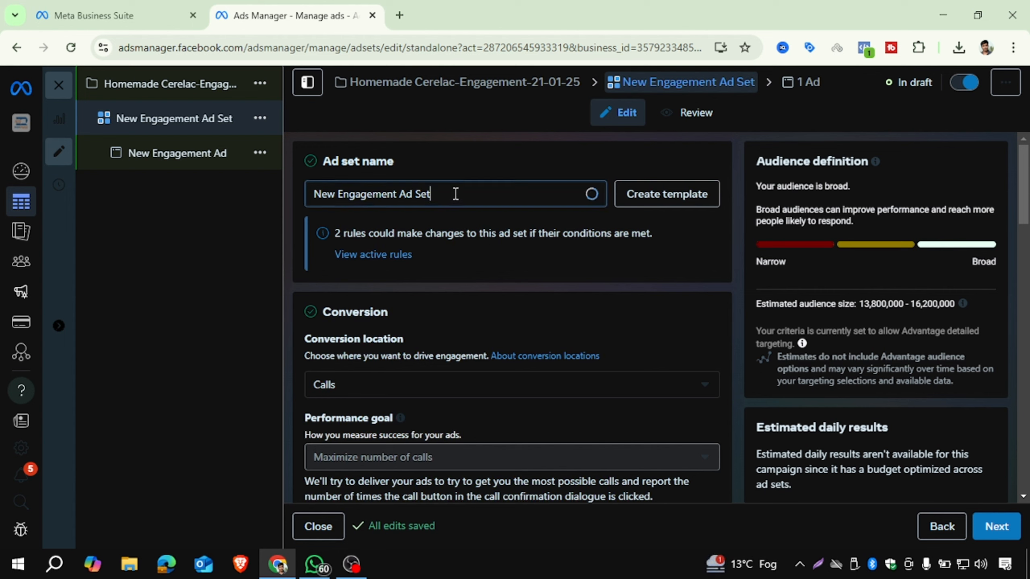
{"action": "left_click_drag", "start_coordinate": [455, 194], "coordinate": [293, 188]}
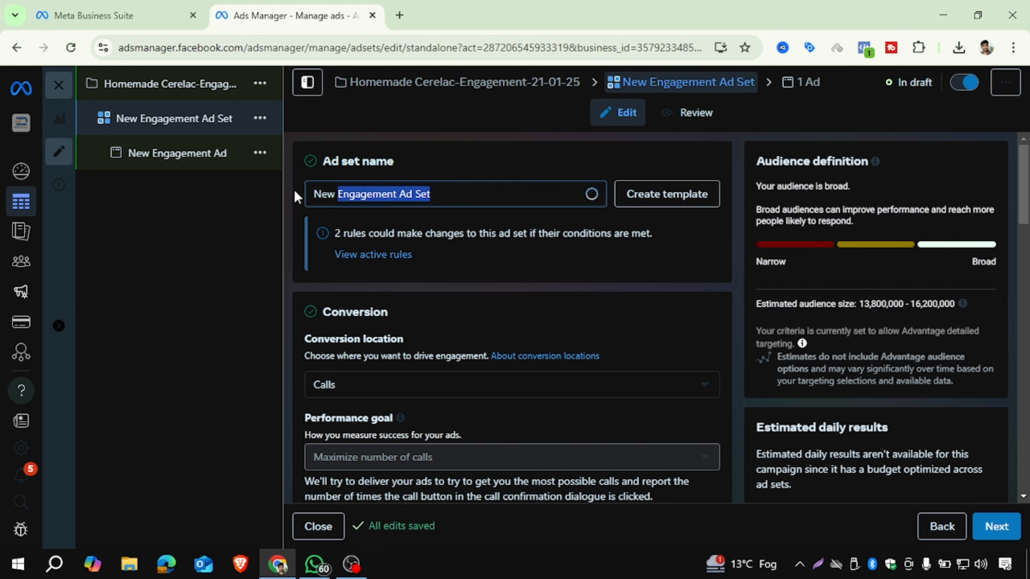
{"action": "left_click", "coordinate": [499, 170]}
{"action": "scroll", "coordinate": [495, 173], "scroll_direction": "down", "scroll_amount": 3}
{"action": "scroll", "coordinate": [494, 179], "scroll_direction": "up", "scroll_amount": 3}
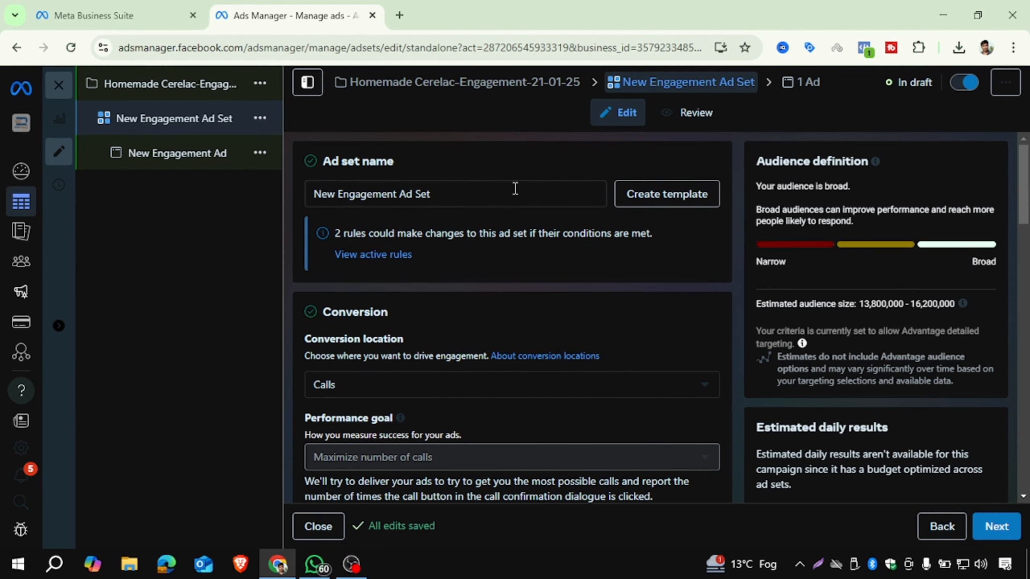
{"action": "scroll", "coordinate": [486, 215], "scroll_direction": "down", "scroll_amount": 2}
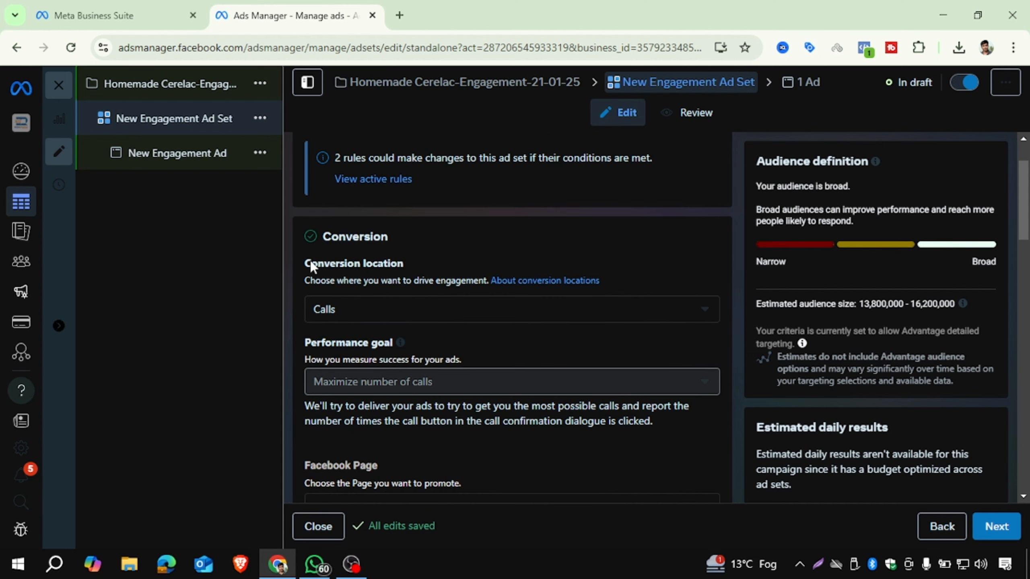
{"action": "left_click_drag", "start_coordinate": [308, 263], "coordinate": [330, 263]}
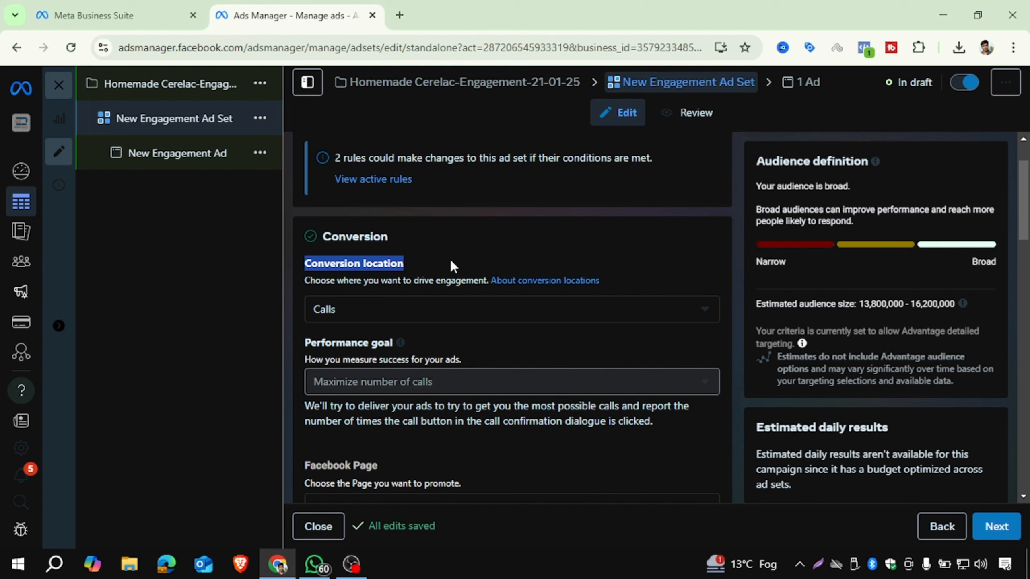
- Review the available conversion locations for the ad set and change the conversion location to Message destinations
{"action": "left_click", "coordinate": [479, 315]}
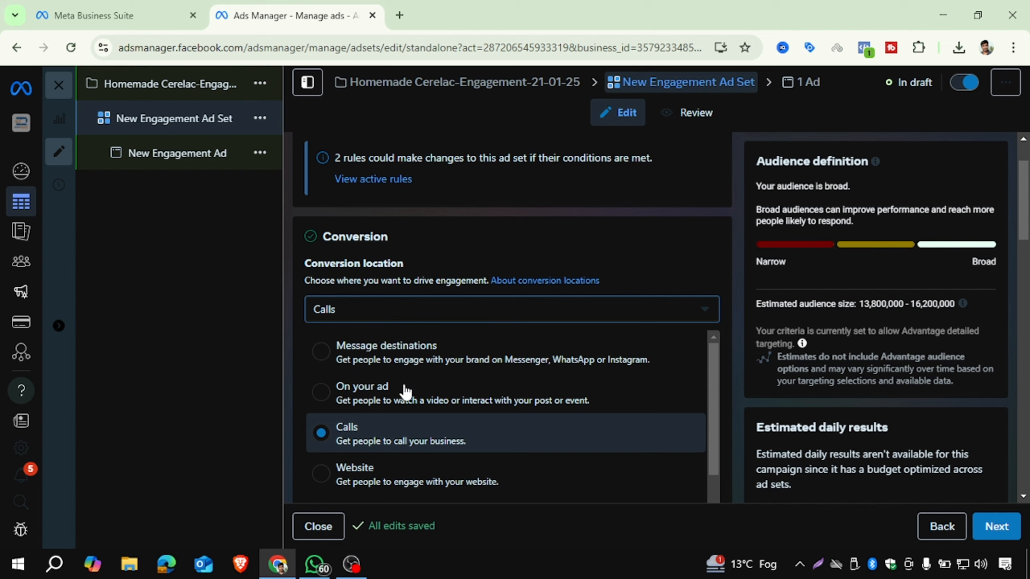
{"action": "scroll", "coordinate": [395, 437], "scroll_direction": "down", "scroll_amount": 2}
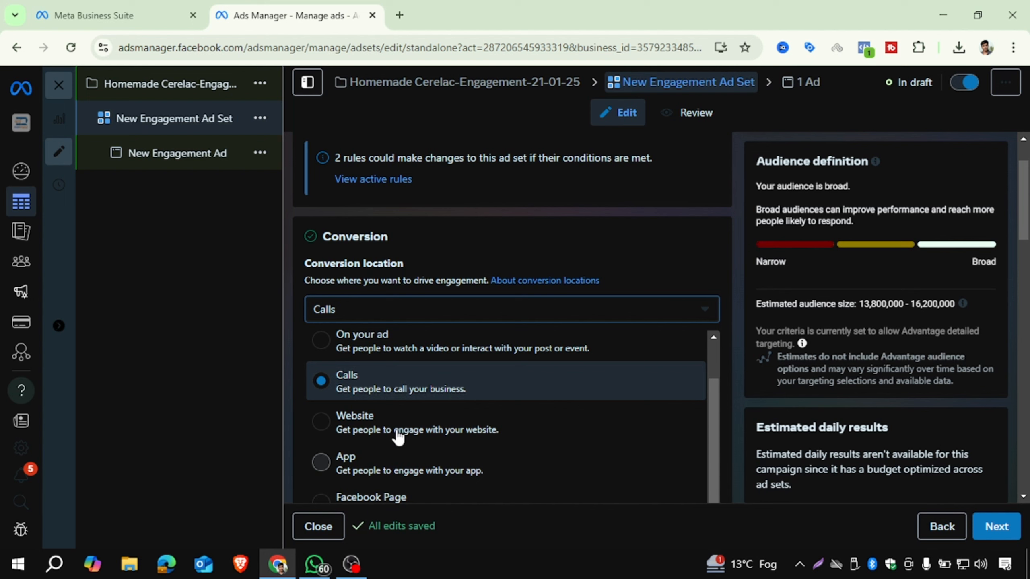
{"action": "scroll", "coordinate": [395, 437], "scroll_direction": "down", "scroll_amount": 2}
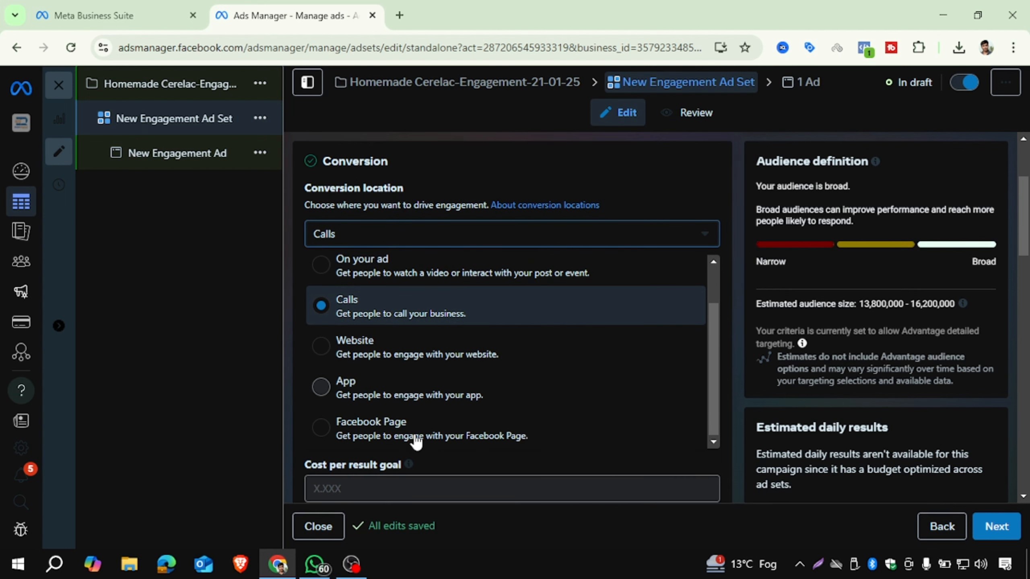
{"action": "scroll", "coordinate": [473, 395], "scroll_direction": "up", "scroll_amount": 2}
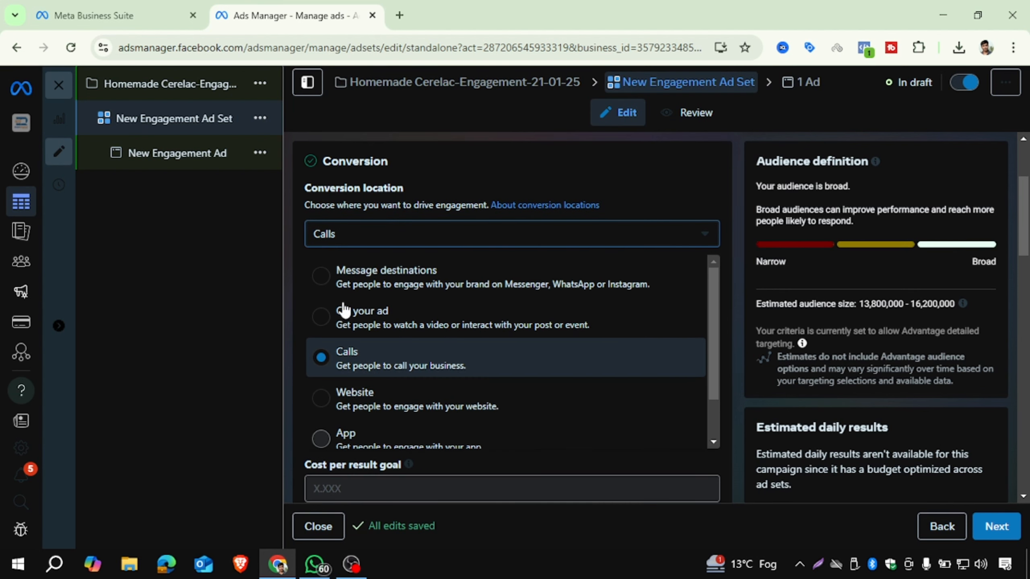
{"action": "scroll", "coordinate": [379, 323], "scroll_direction": "up", "scroll_amount": 2}
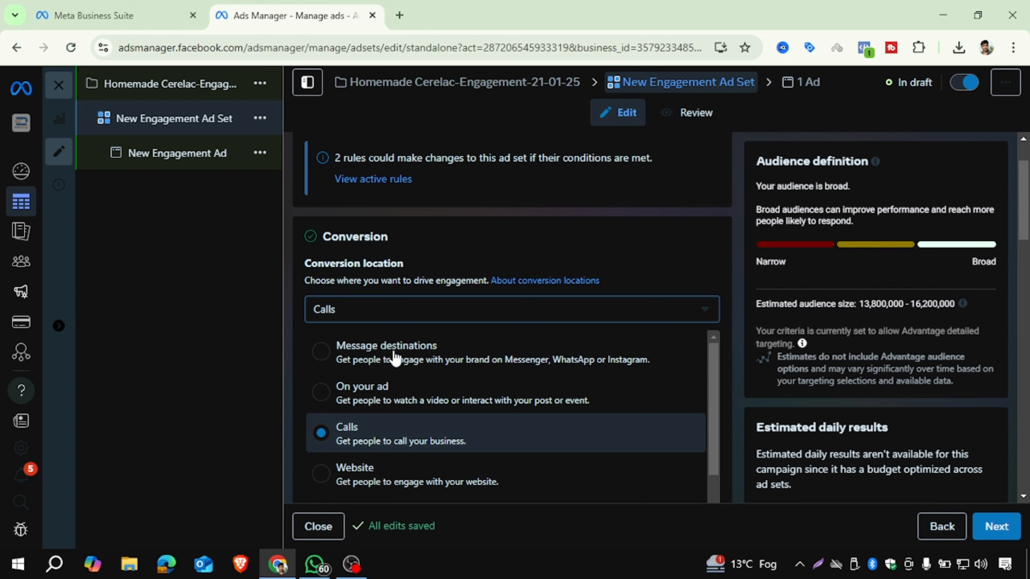
{"action": "scroll", "coordinate": [391, 349], "scroll_direction": "down", "scroll_amount": 1}
{"action": "scroll", "coordinate": [385, 346], "scroll_direction": "up", "scroll_amount": 1}
{"action": "left_click", "coordinate": [381, 350]}
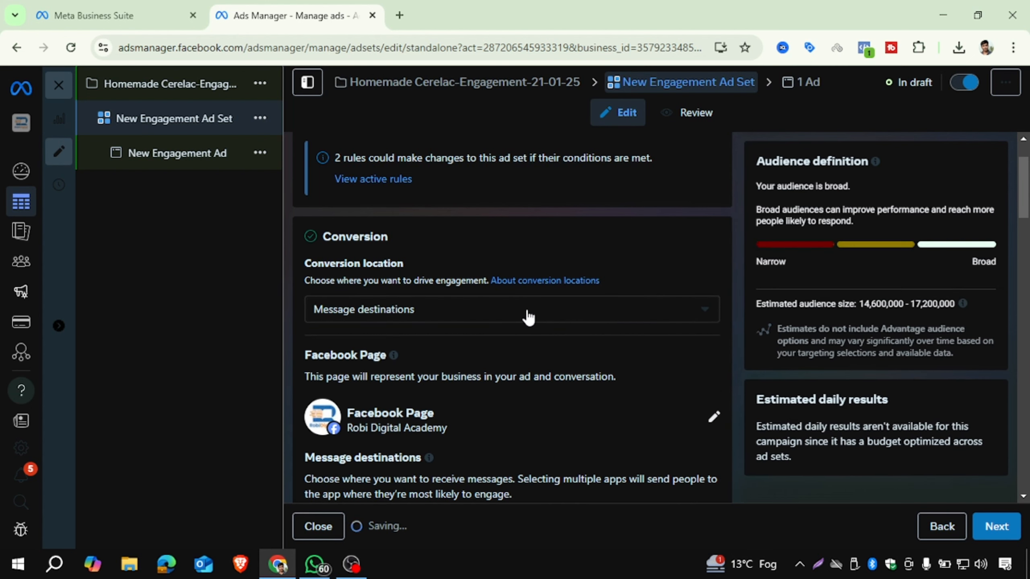
- Look through the Facebook Pages available to represent the business and keep Robi Digital Academy as the selected page
{"action": "scroll", "coordinate": [526, 301], "scroll_direction": "down", "scroll_amount": 2}
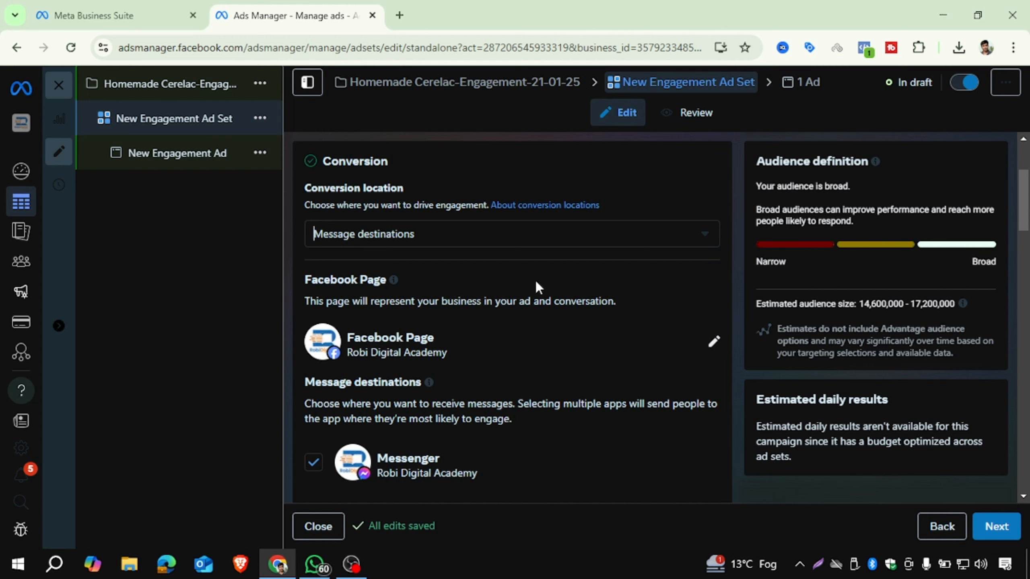
{"action": "scroll", "coordinate": [536, 280], "scroll_direction": "down", "scroll_amount": 3}
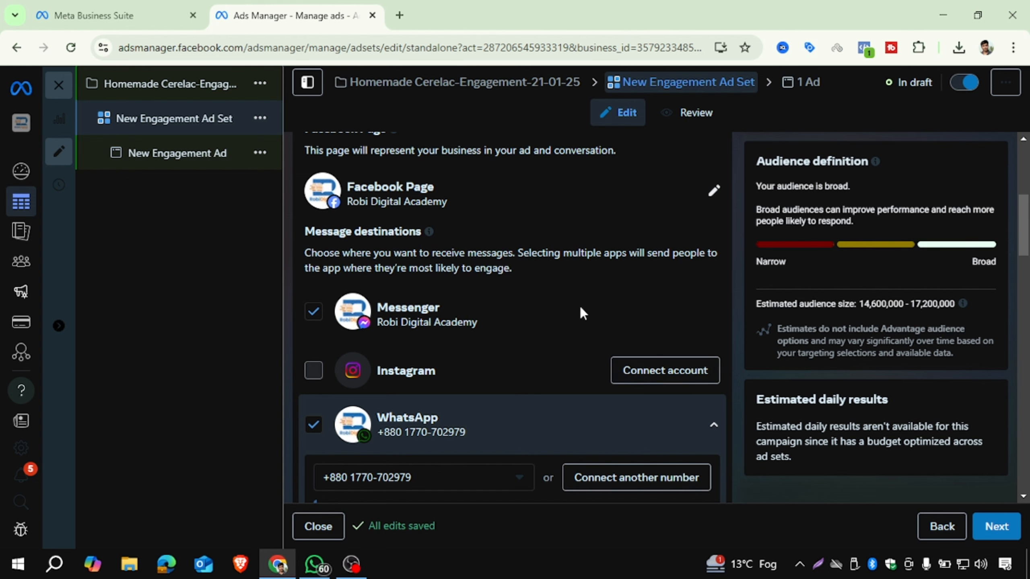
{"action": "scroll", "coordinate": [582, 313], "scroll_direction": "up", "scroll_amount": 3}
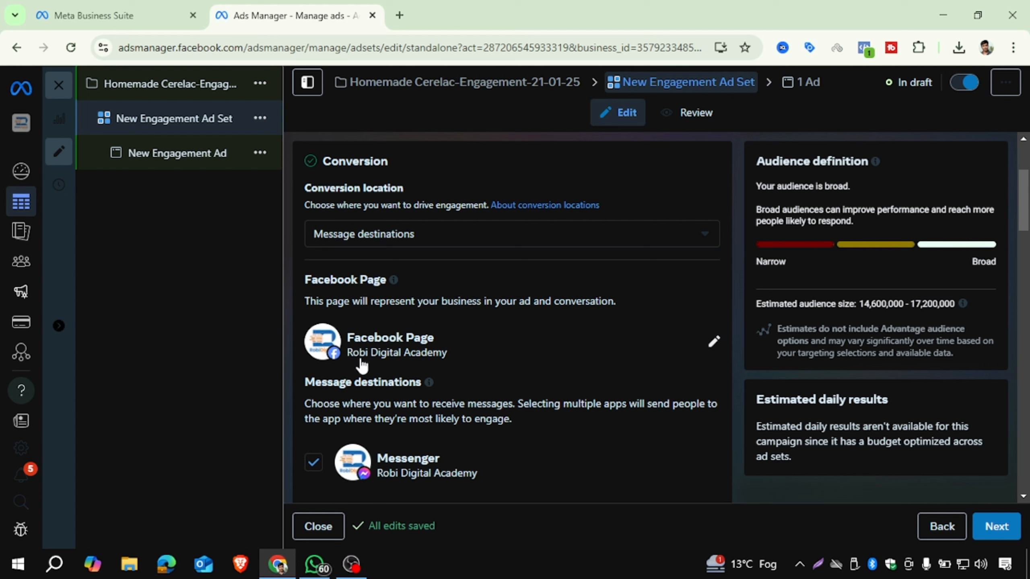
{"action": "left_click", "coordinate": [713, 343]}
{"action": "scroll", "coordinate": [485, 262], "scroll_direction": "down", "scroll_amount": 2}
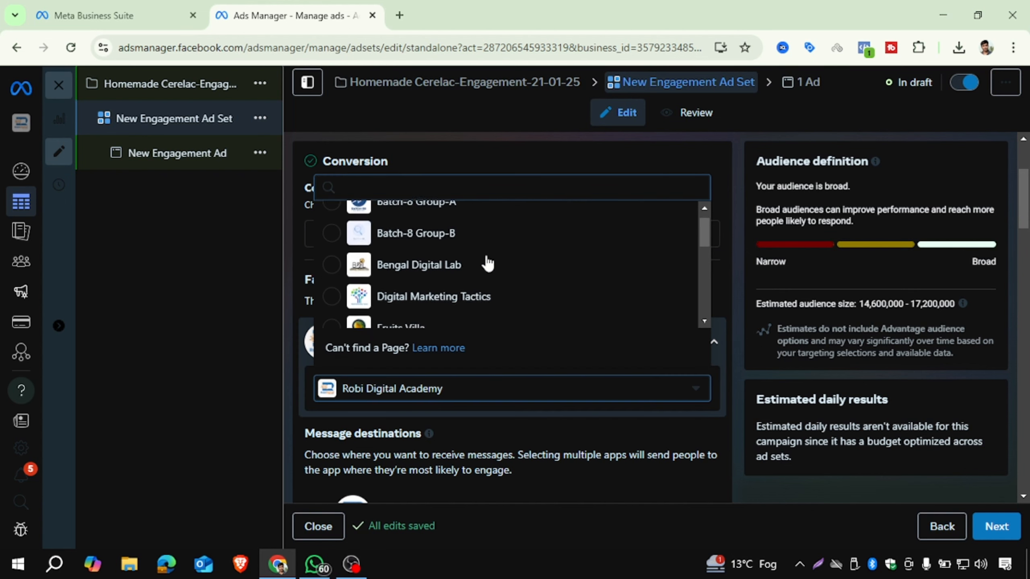
{"action": "scroll", "coordinate": [486, 264], "scroll_direction": "down", "scroll_amount": 3}
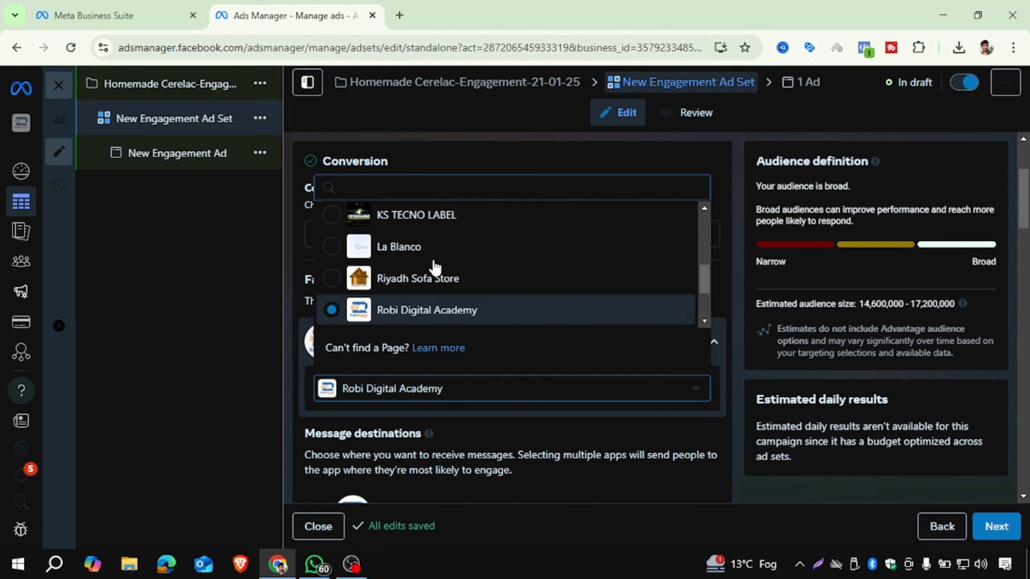
{"action": "left_click", "coordinate": [719, 310]}
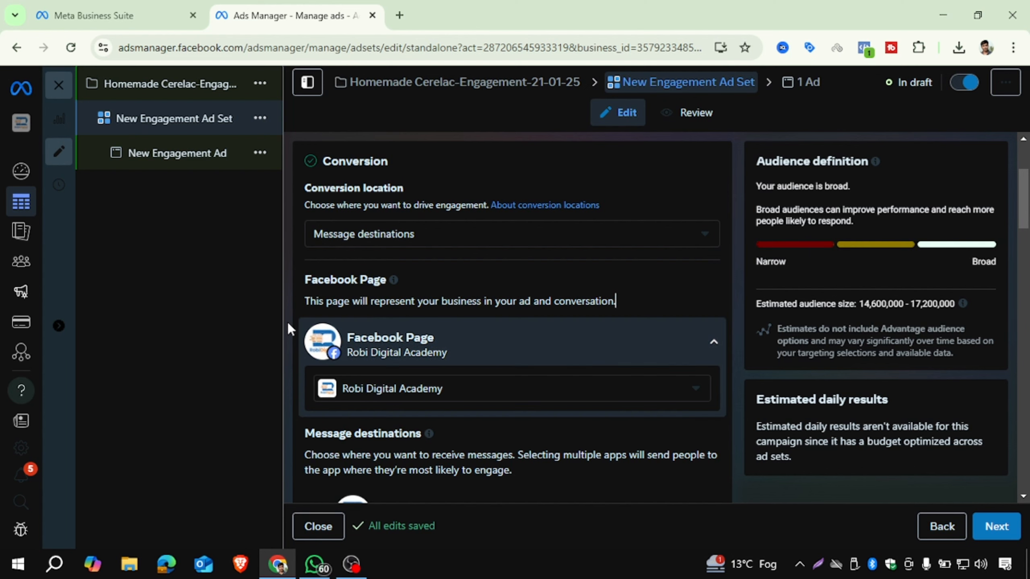
- Review the Messenger, Instagram and WhatsApp message destinations and keep the performance goal as Maximize number of conversations
{"action": "scroll", "coordinate": [416, 299], "scroll_direction": "down", "scroll_amount": 3}
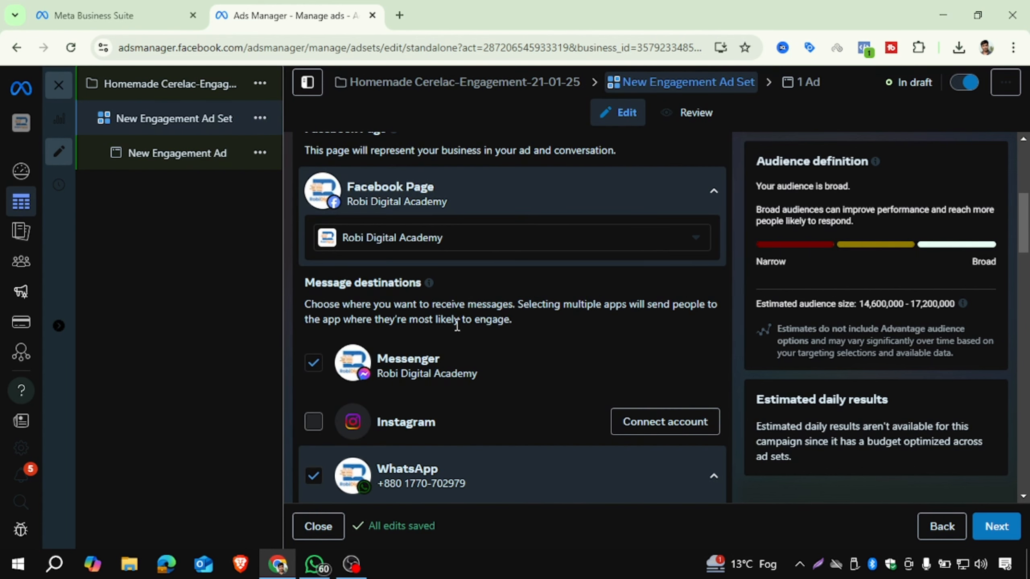
{"action": "scroll", "coordinate": [360, 370], "scroll_direction": "down", "scroll_amount": 3}
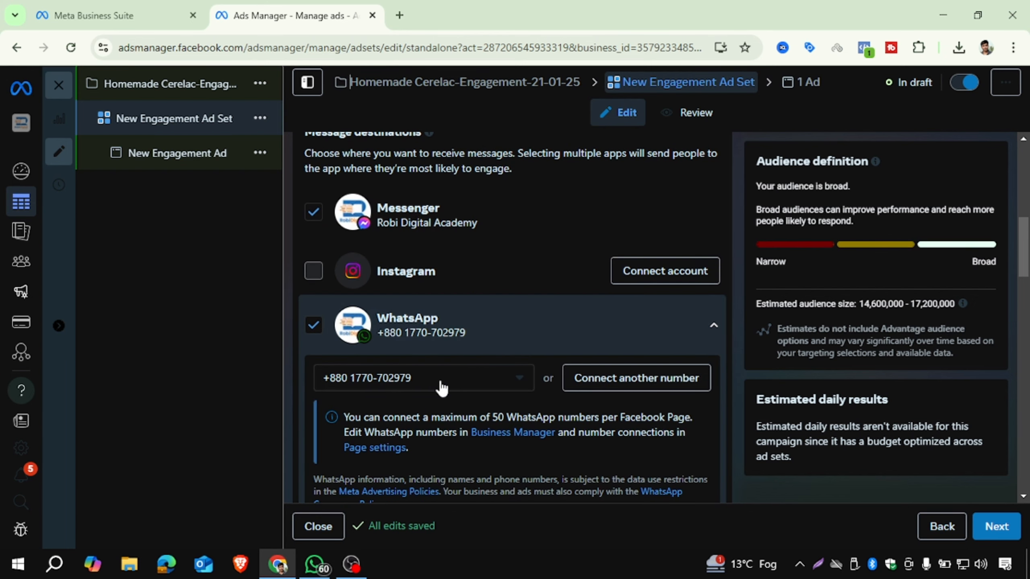
{"action": "scroll", "coordinate": [538, 353], "scroll_direction": "down", "scroll_amount": 2}
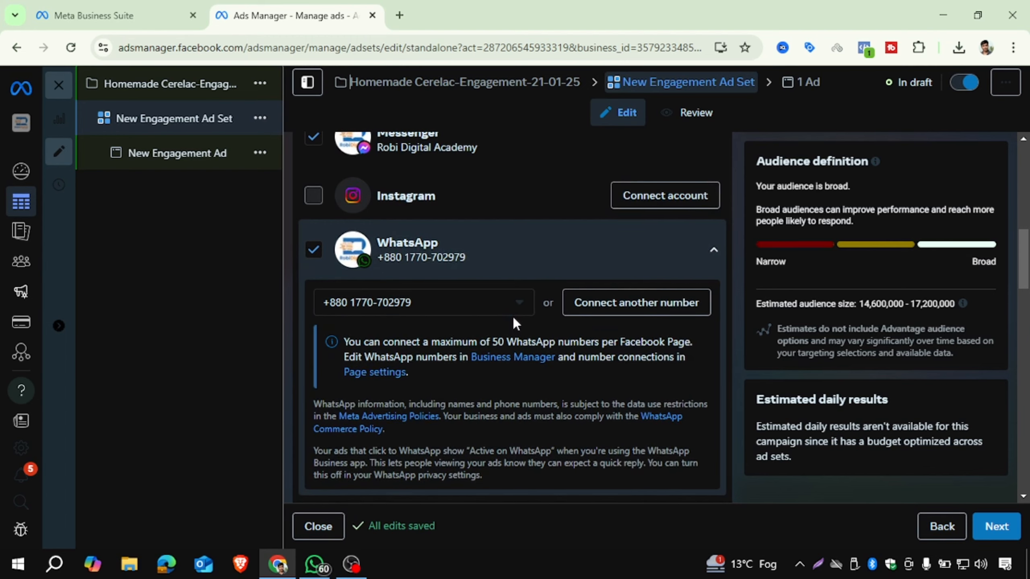
{"action": "scroll", "coordinate": [513, 321], "scroll_direction": "up", "scroll_amount": 3}
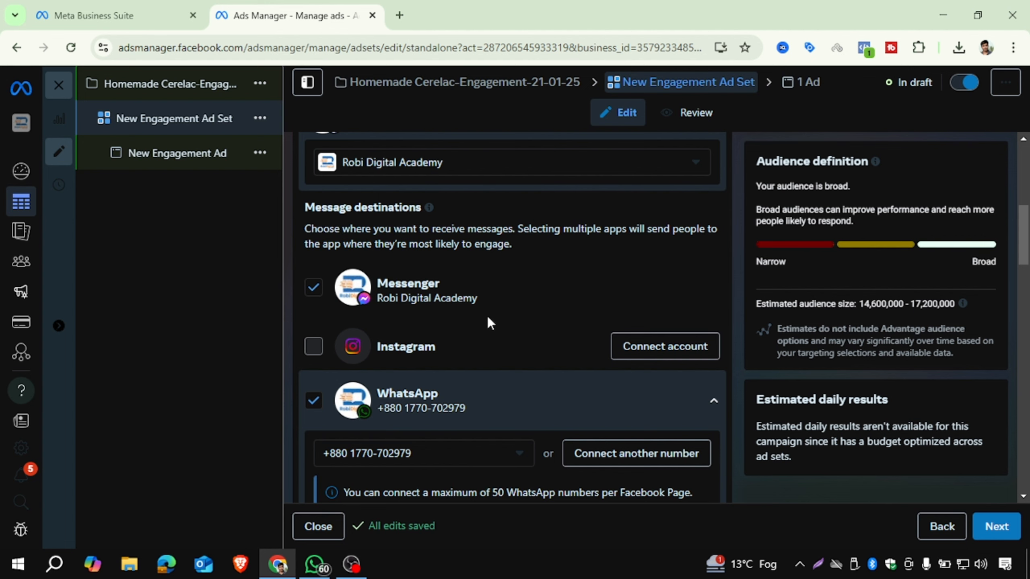
{"action": "scroll", "coordinate": [488, 320], "scroll_direction": "down", "scroll_amount": 6}
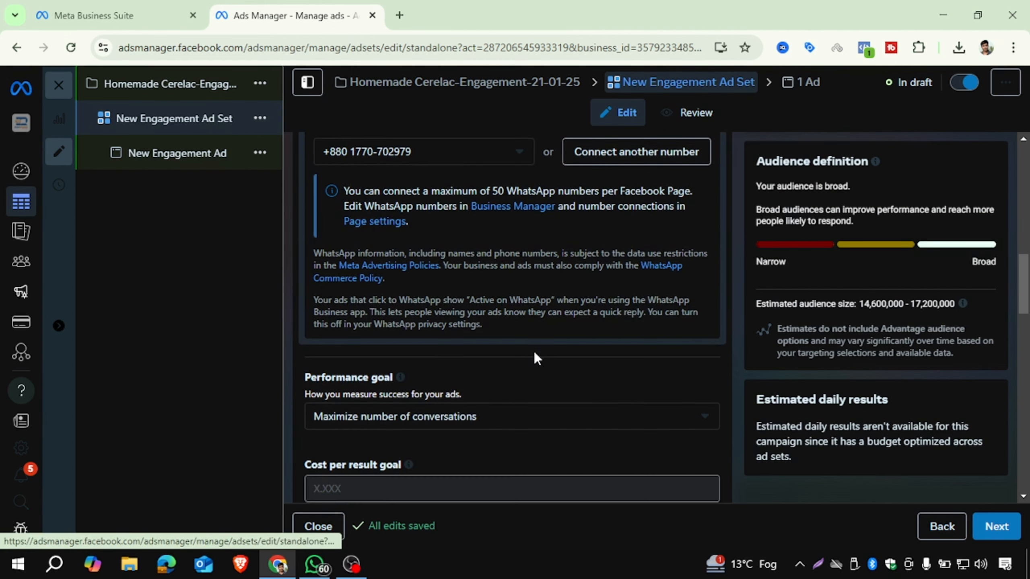
{"action": "scroll", "coordinate": [535, 357], "scroll_direction": "down", "scroll_amount": 2}
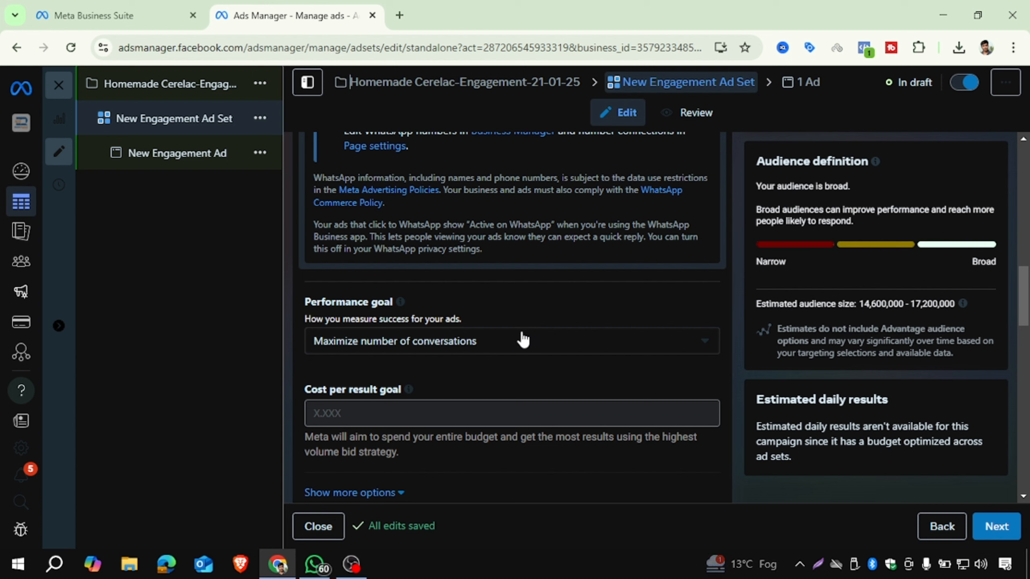
{"action": "left_click", "coordinate": [509, 343]}
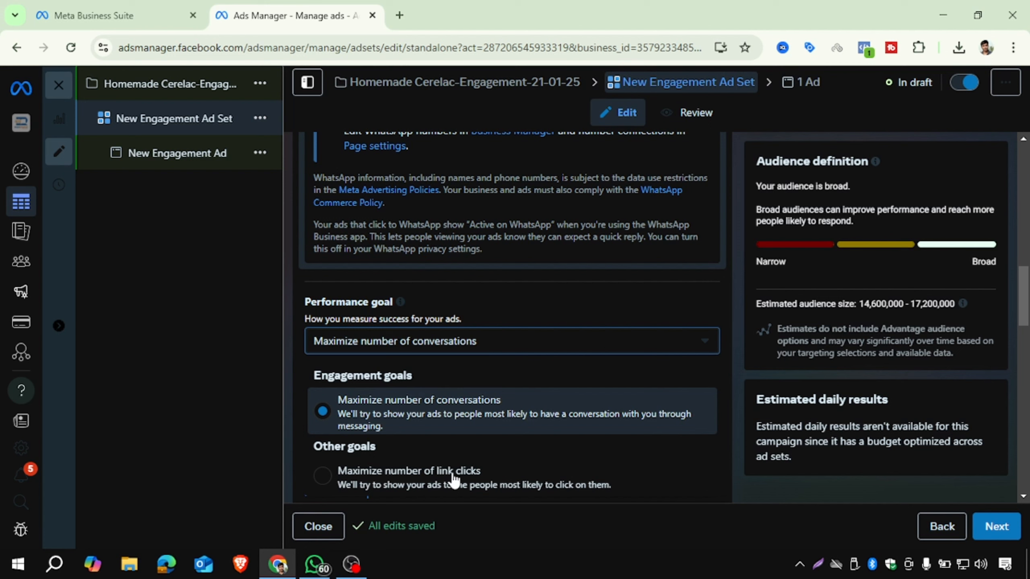
{"action": "left_click", "coordinate": [434, 418]}
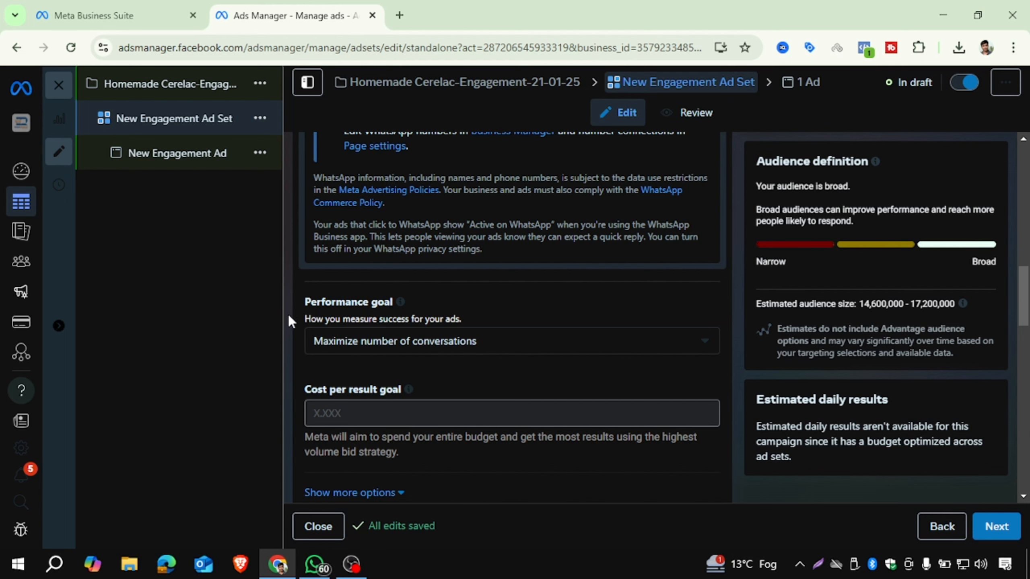
- Set the ad set's start date to January 25, 2025, leaving the schedule without an end date
{"action": "scroll", "coordinate": [288, 314], "scroll_direction": "down", "scroll_amount": 5}
{"action": "scroll", "coordinate": [288, 332], "scroll_direction": "down", "scroll_amount": 2}
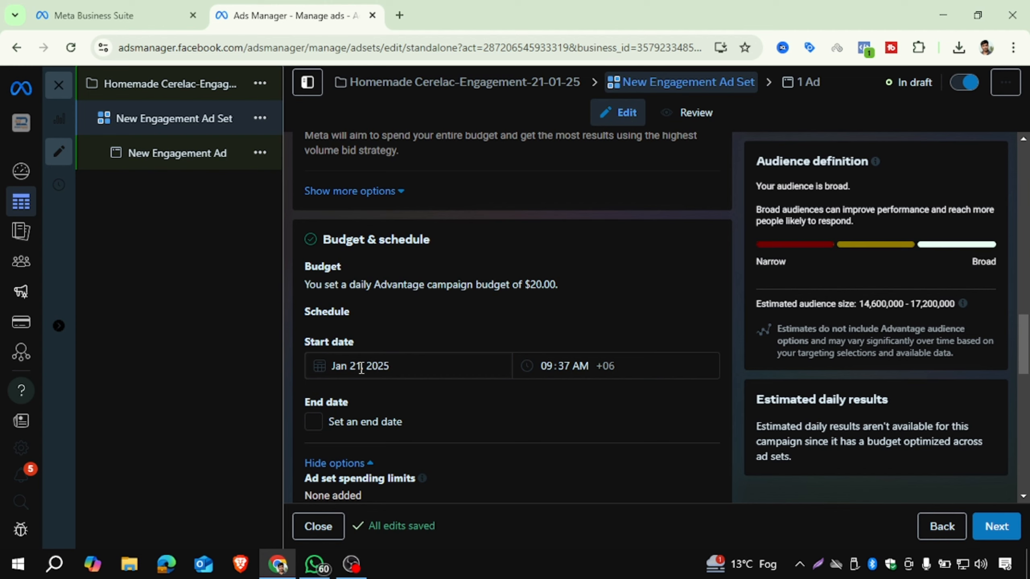
{"action": "left_click", "coordinate": [318, 424]}
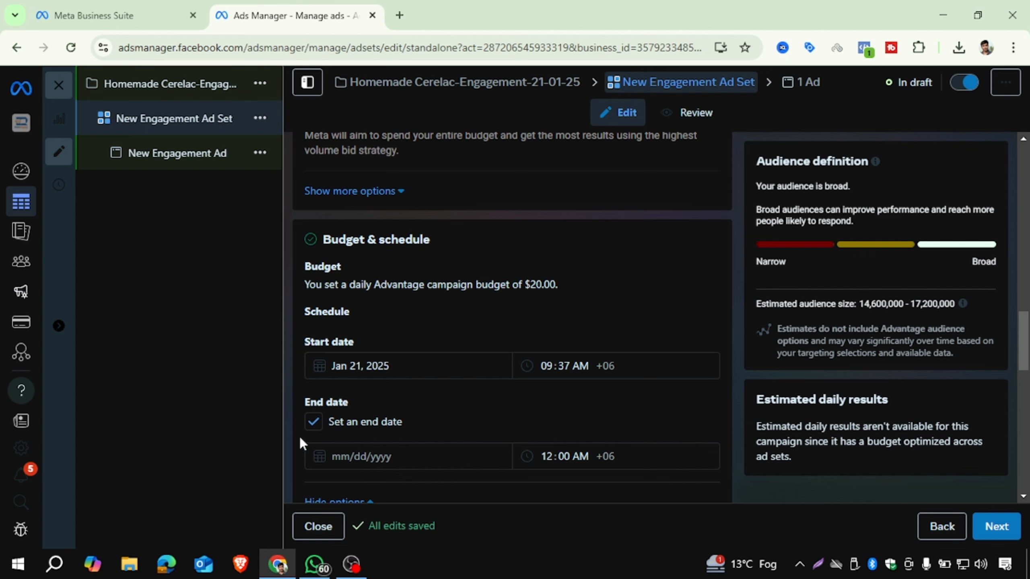
{"action": "left_click", "coordinate": [313, 422]}
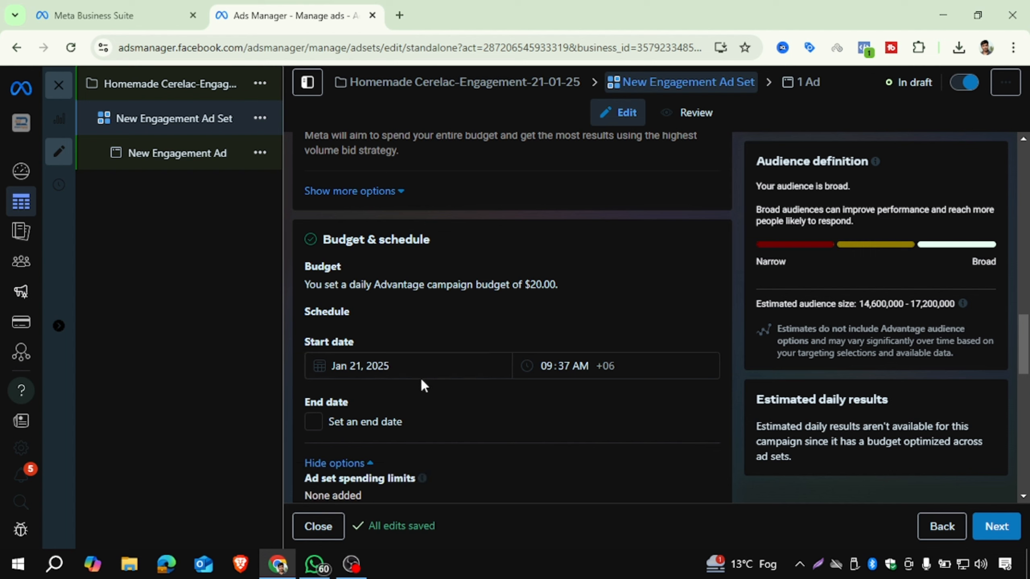
{"action": "left_click", "coordinate": [362, 365]}
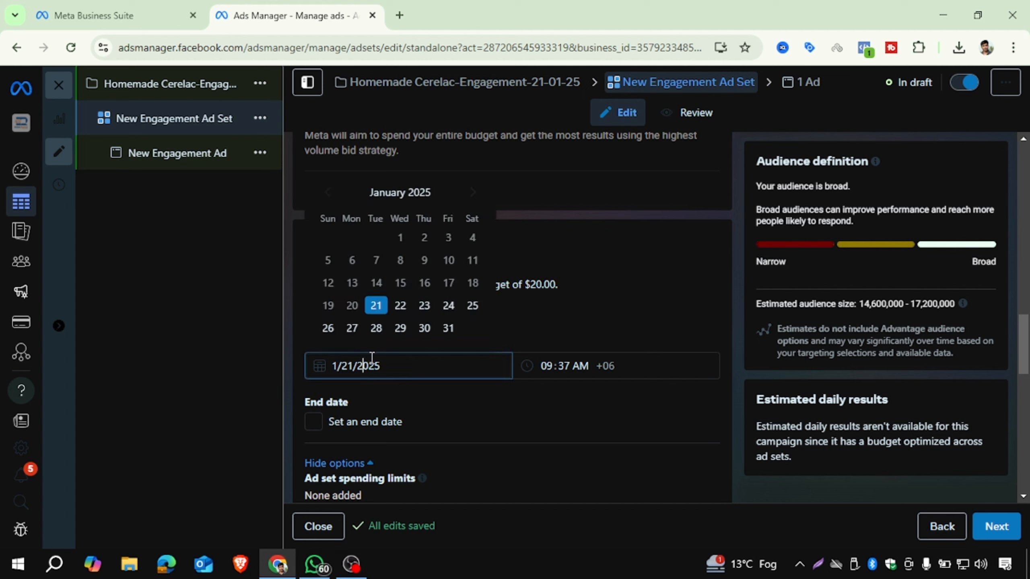
{"action": "left_click", "coordinate": [472, 306]}
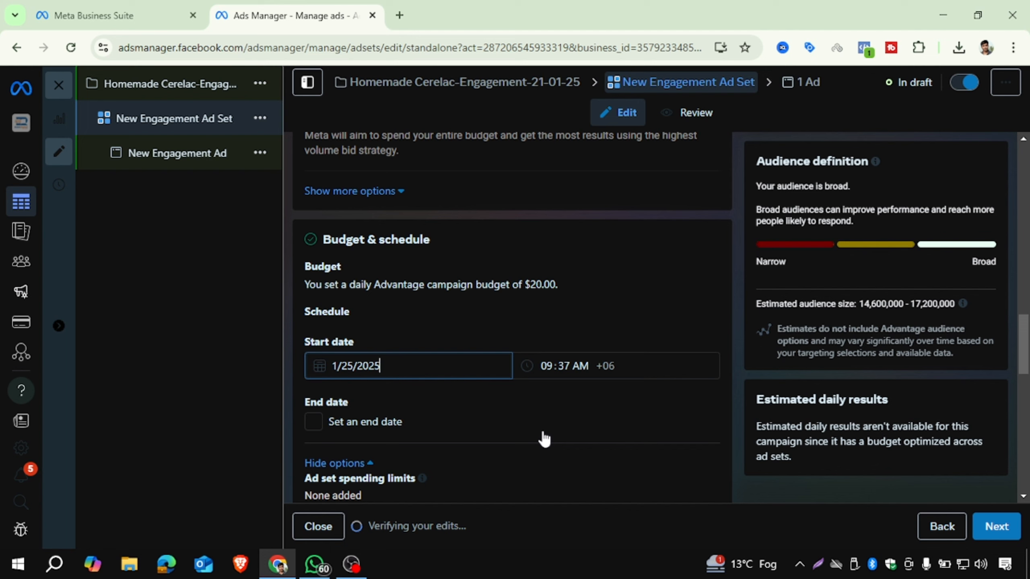
- Set the ad set's start time to 10:00 AM
{"action": "left_click", "coordinate": [550, 360]}
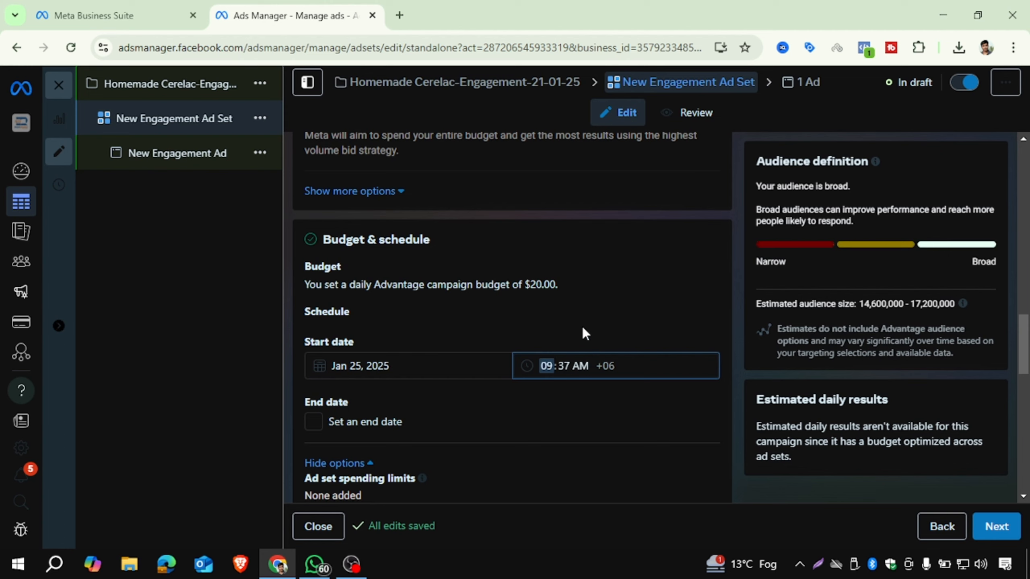
{"action": "key", "text": "Up"}
{"action": "left_click", "coordinate": [563, 363]}
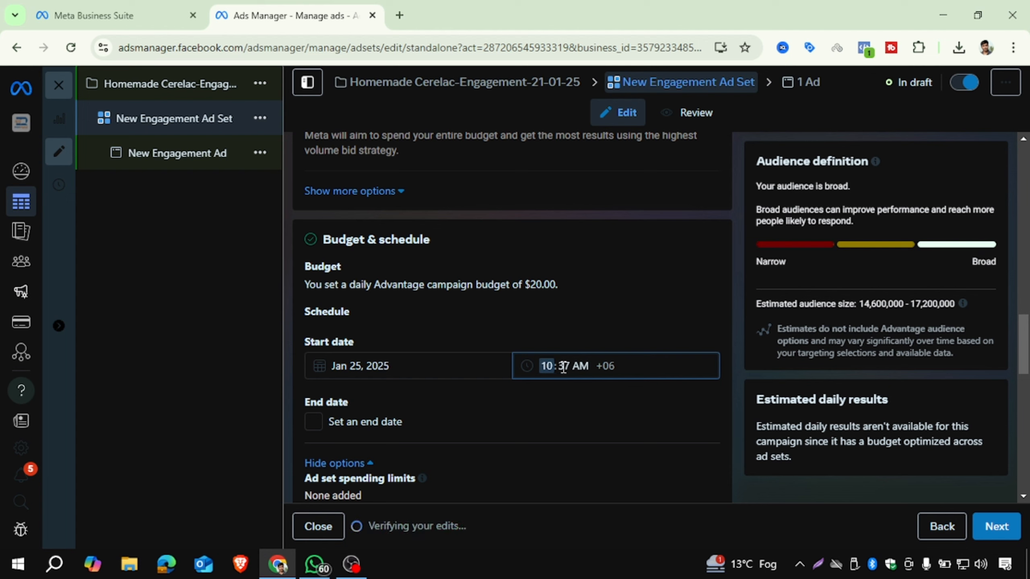
{"action": "key", "text": "Down"}
{"action": "key", "text": "Down"}
{"action": "key", "text": "Down"}
{"action": "key", "text": "Down"}
{"action": "key", "text": "Down"}
{"action": "key", "text": "Down"}
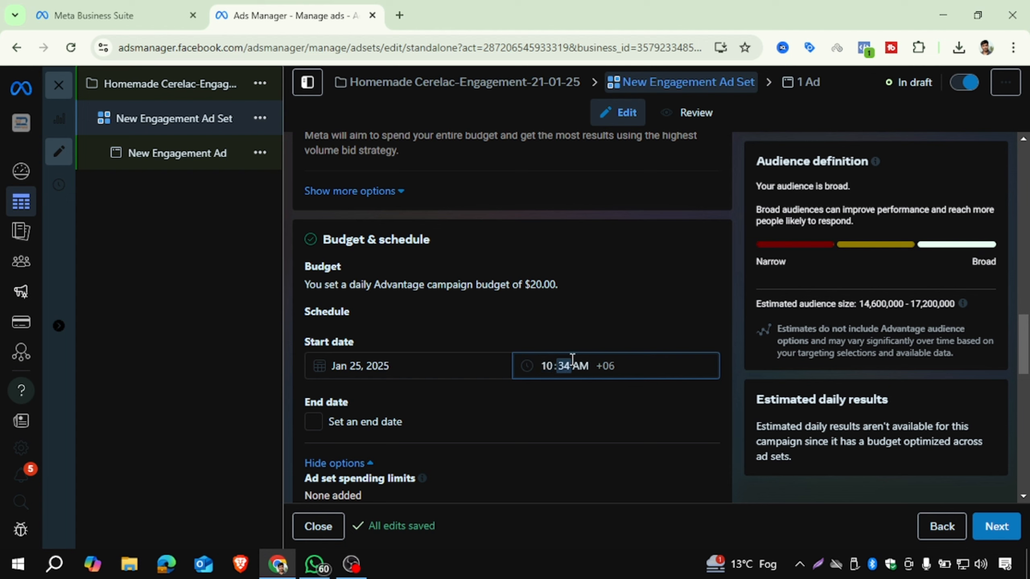
{"action": "key", "text": "Down"}
{"action": "key", "text": "Down"}
{"action": "key", "text": "Down"}
{"action": "key", "text": "Down"}
{"action": "key", "text": "Down"}
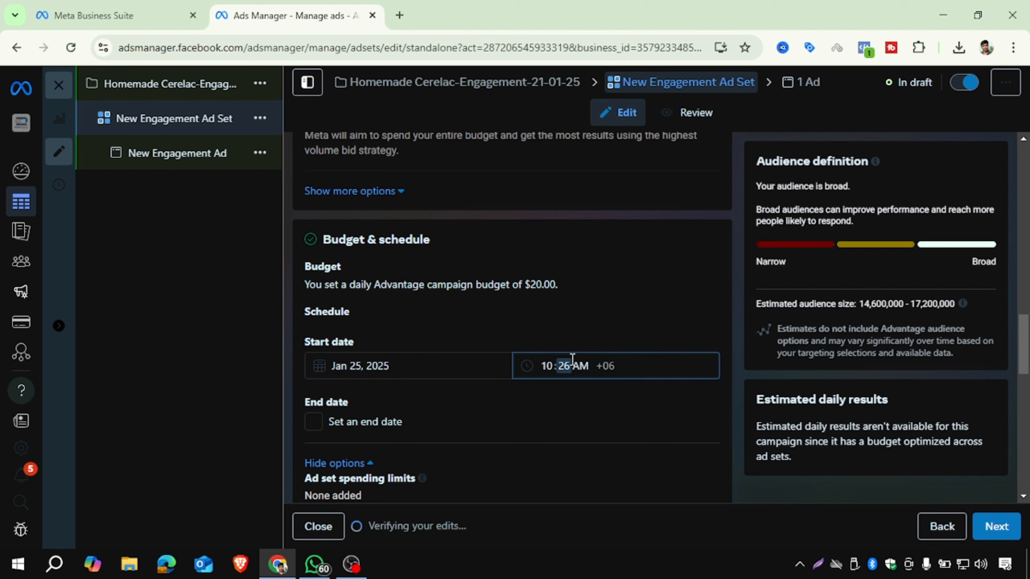
{"action": "type", "text": "00"}
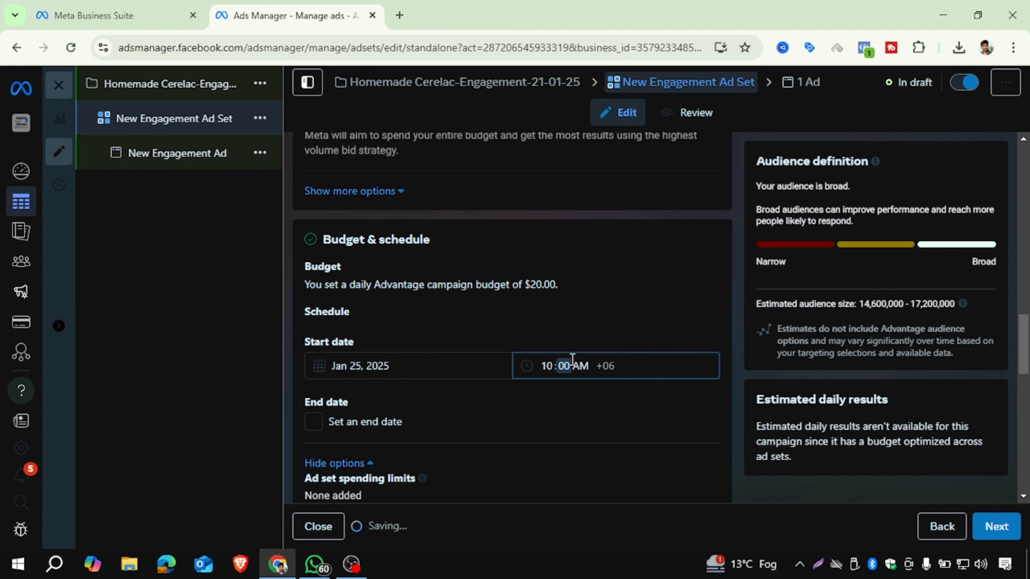
{"action": "left_click", "coordinate": [572, 317]}
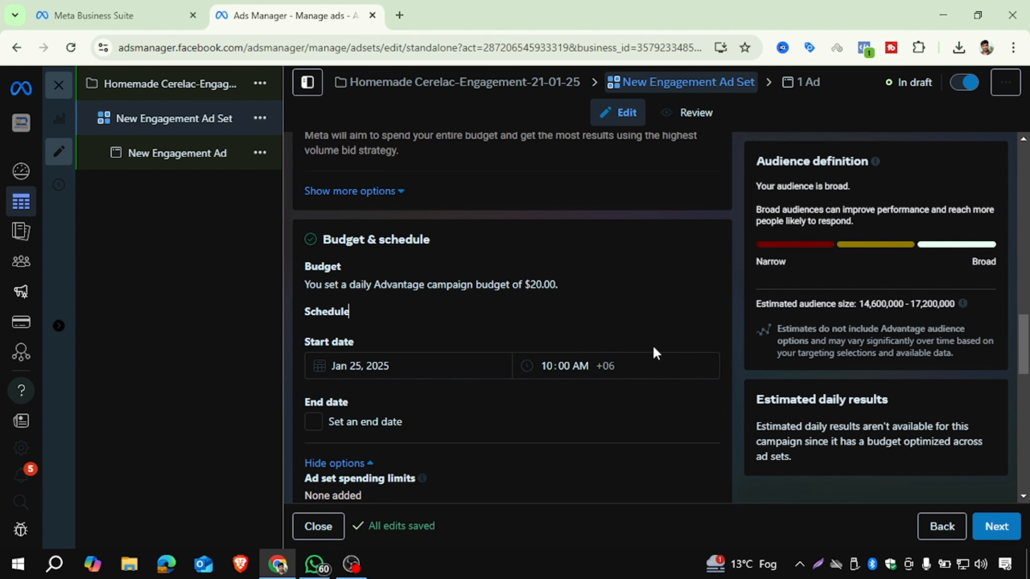
- Examine the Audience controls section and its list of saved audiences, without choosing one
{"action": "scroll", "coordinate": [564, 360], "scroll_direction": "down", "scroll_amount": 5}
{"action": "scroll", "coordinate": [556, 360], "scroll_direction": "down", "scroll_amount": 3}
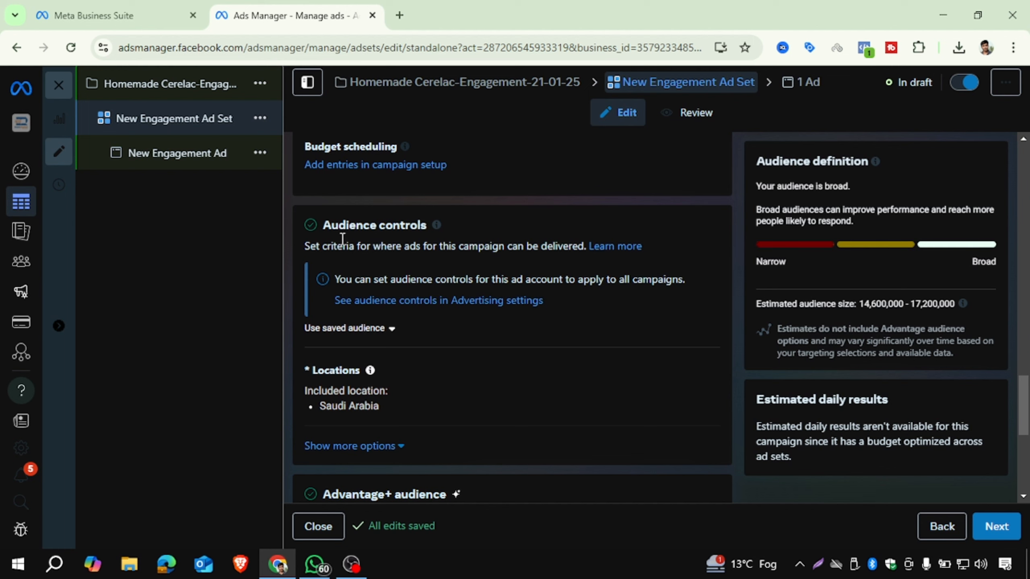
{"action": "left_click_drag", "start_coordinate": [321, 223], "coordinate": [429, 232]}
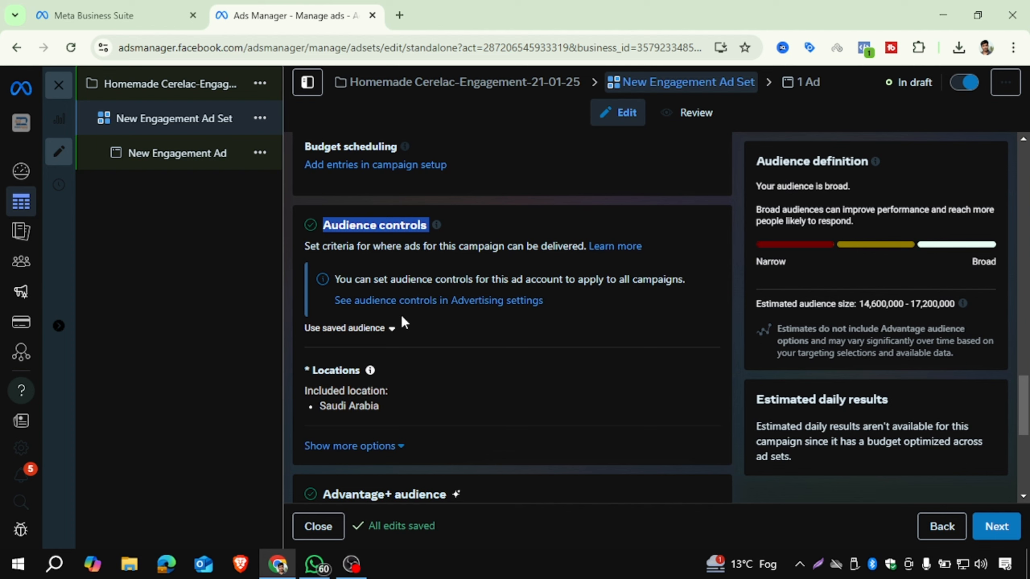
{"action": "left_click", "coordinate": [380, 328]}
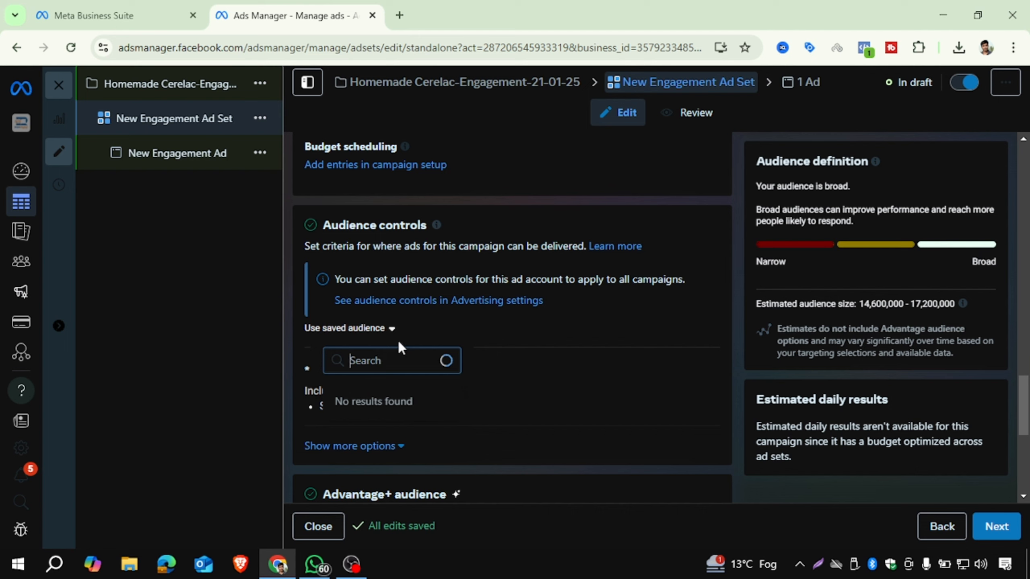
{"action": "left_click", "coordinate": [412, 327]}
{"action": "left_click", "coordinate": [367, 334]}
{"action": "left_click", "coordinate": [479, 320]}
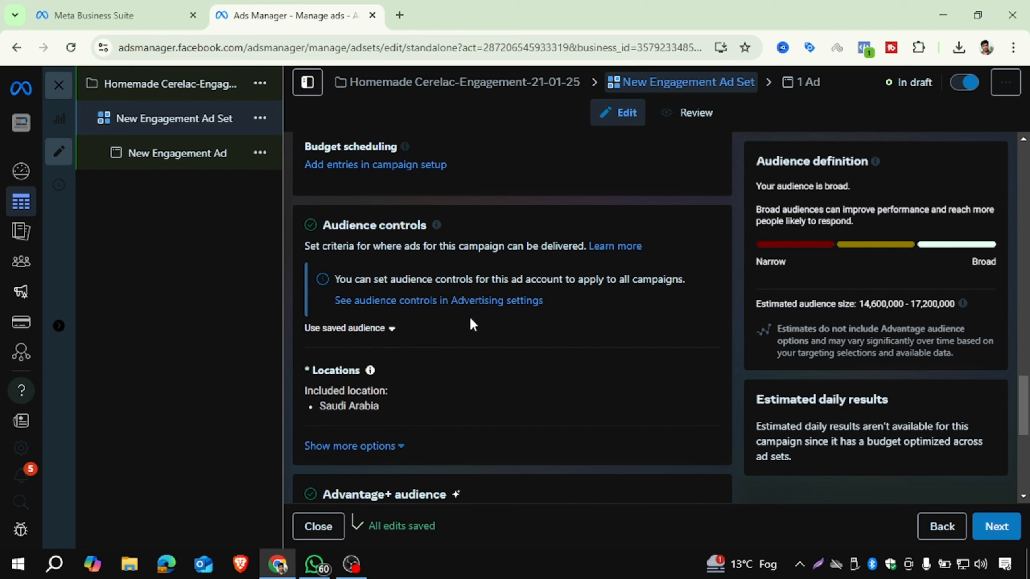
- Edit the audience locations and remove Saudi Arabia from the included locations
{"action": "scroll", "coordinate": [467, 341], "scroll_direction": "down", "scroll_amount": 2}
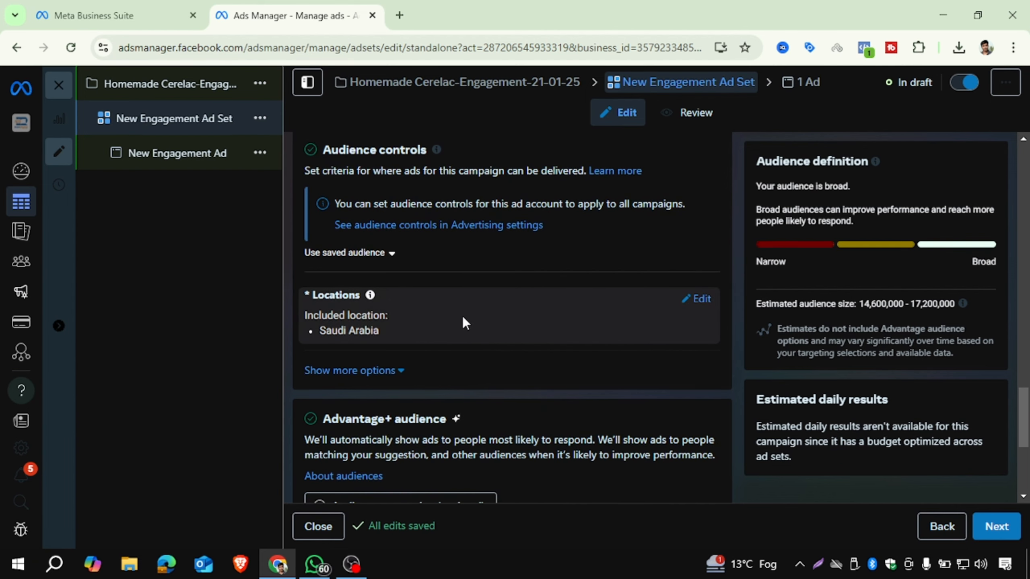
{"action": "left_click", "coordinate": [701, 299]}
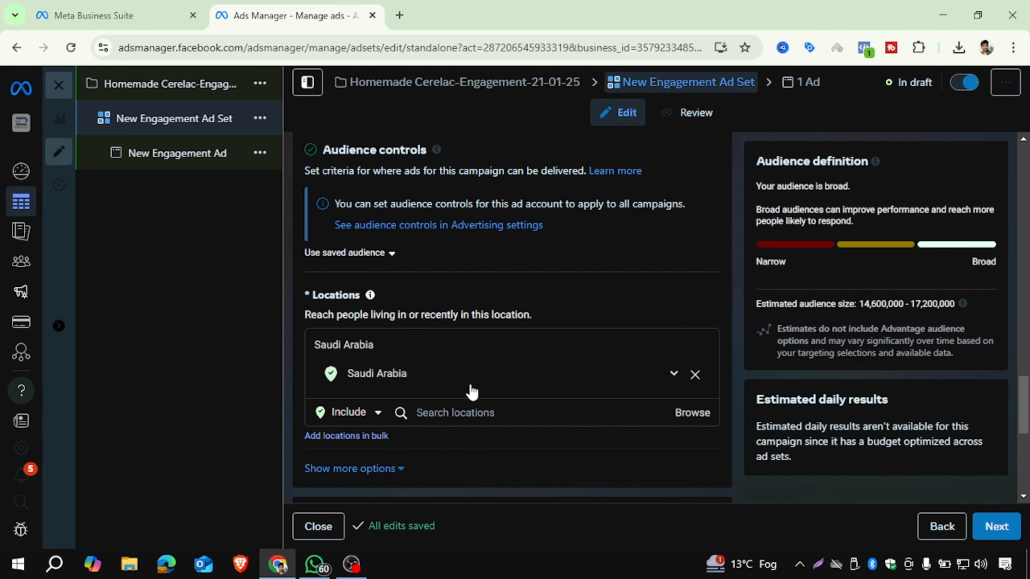
{"action": "scroll", "coordinate": [491, 342], "scroll_direction": "down", "scroll_amount": 2}
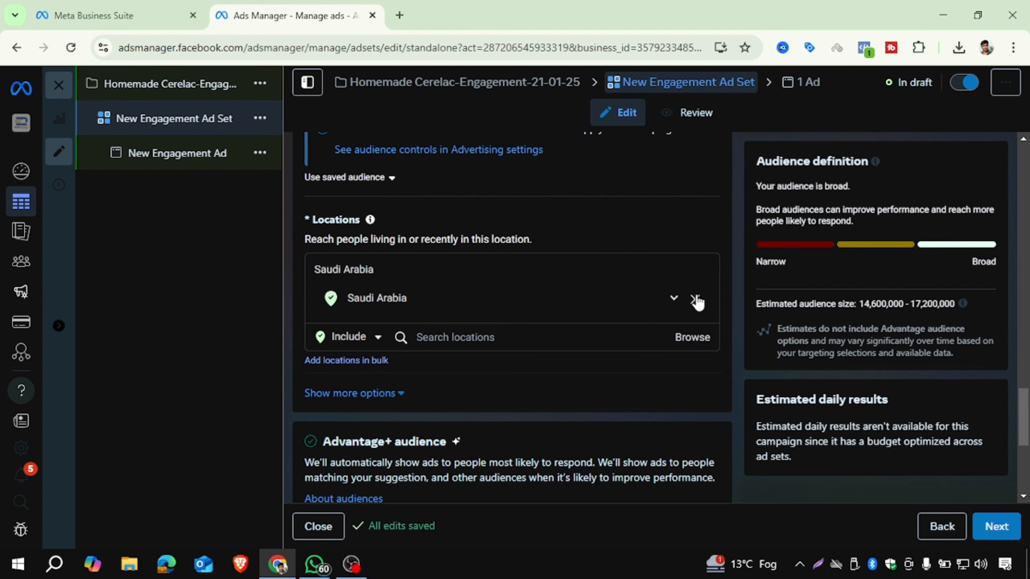
{"action": "left_click", "coordinate": [694, 299]}
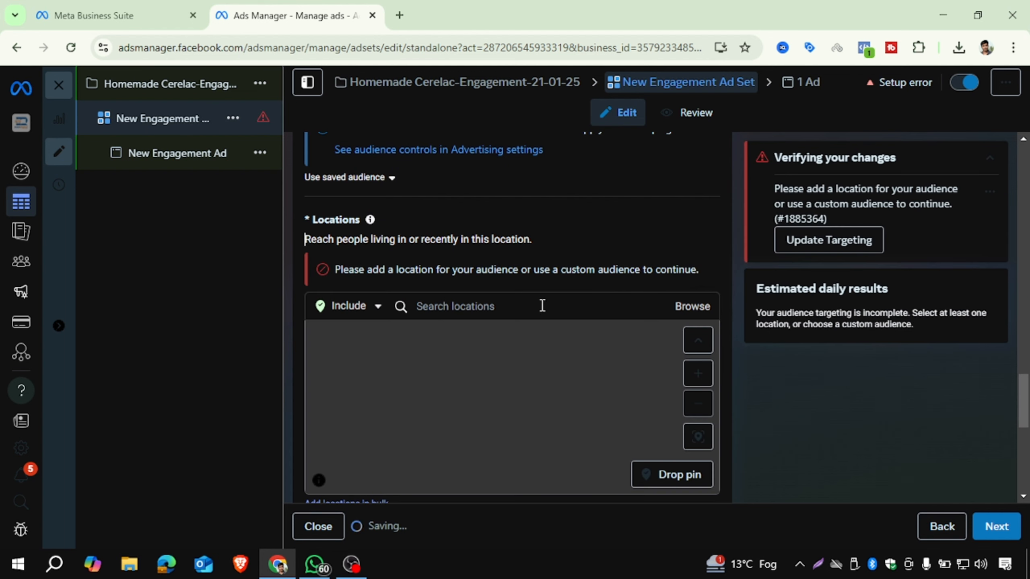
- Include the city Dhaka, Dhaka Division, Bangladesh as a location, limited to the current city only
{"action": "left_click", "coordinate": [446, 305]}
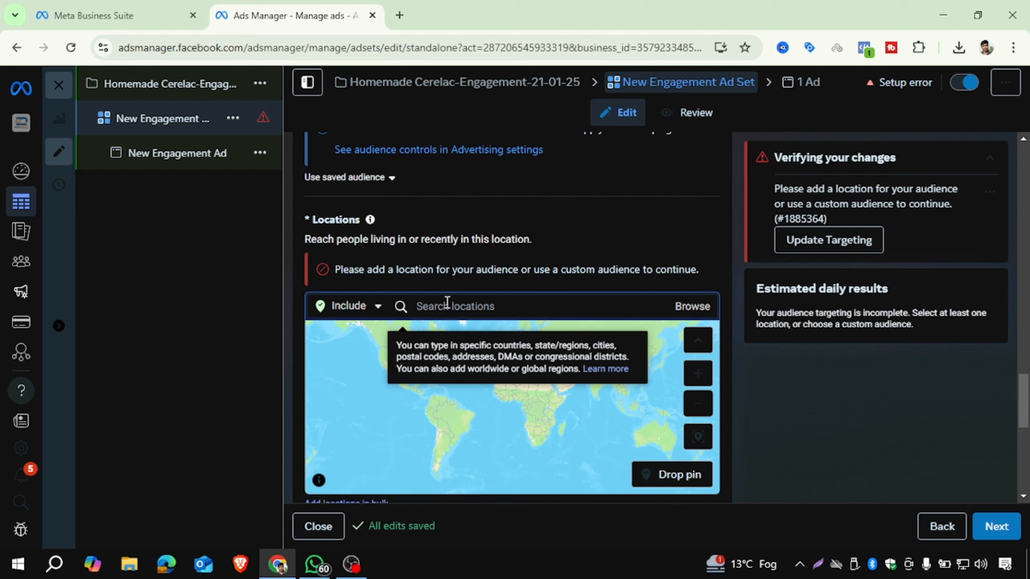
{"action": "type", "text": "dhka"}
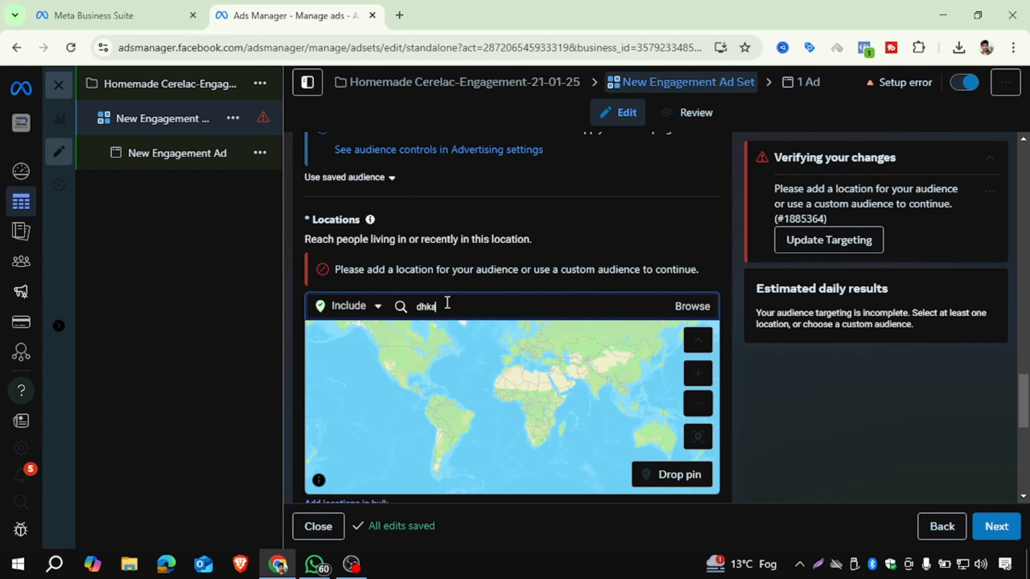
{"action": "key", "text": "BackSpace"}
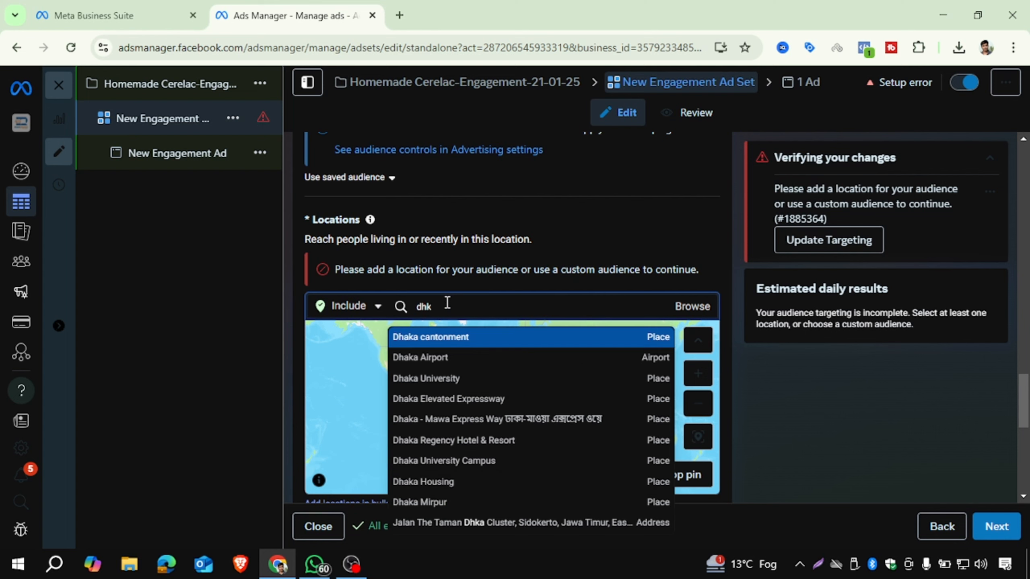
{"action": "type", "text": "ka"}
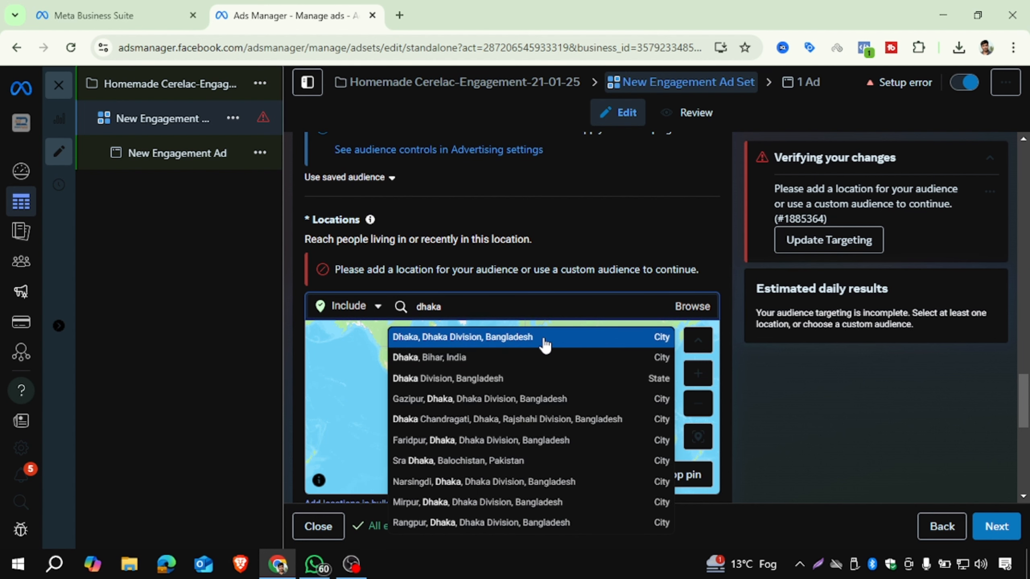
{"action": "left_click", "coordinate": [575, 337]}
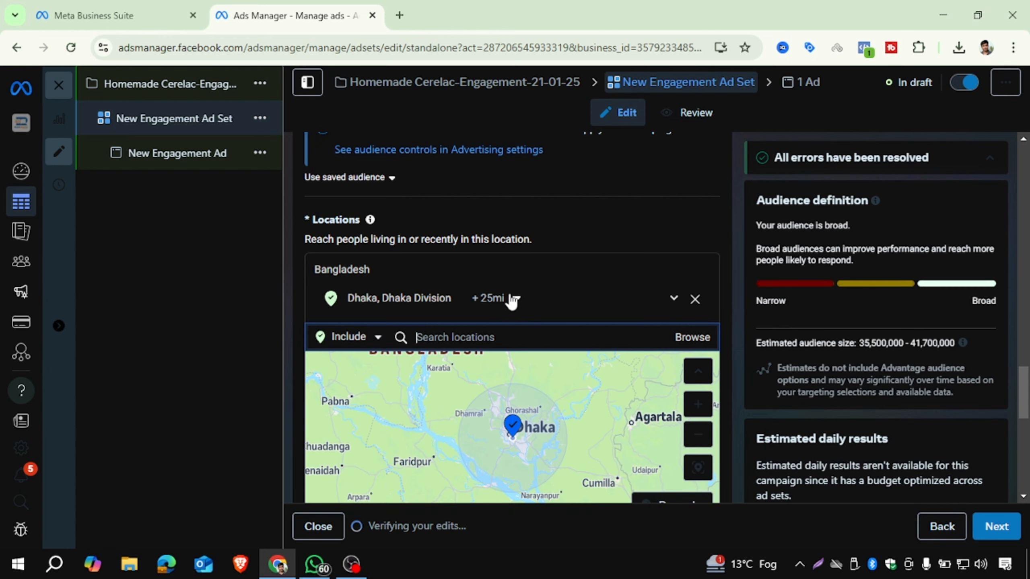
{"action": "left_click", "coordinate": [513, 299]}
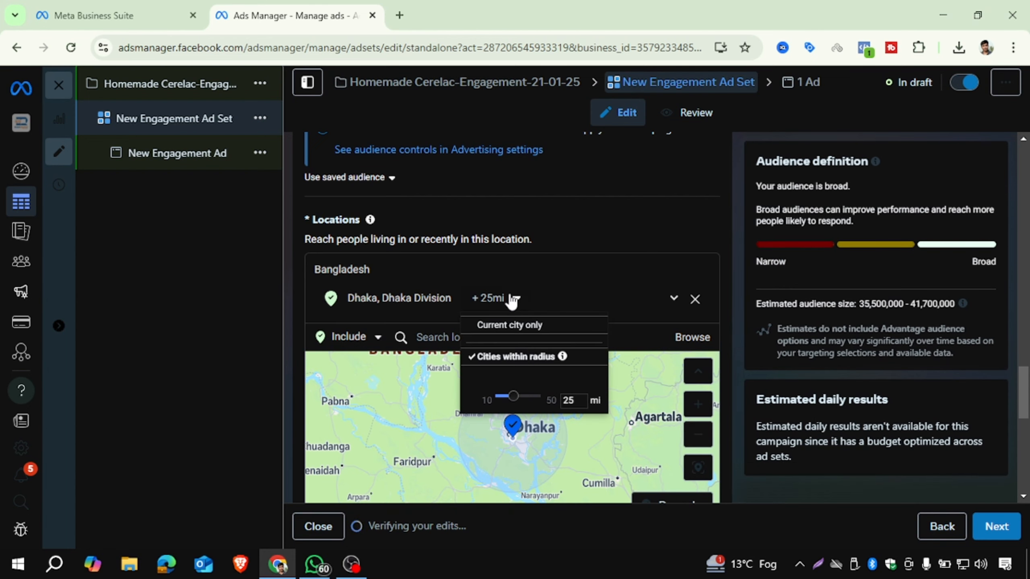
{"action": "left_click", "coordinate": [518, 327]}
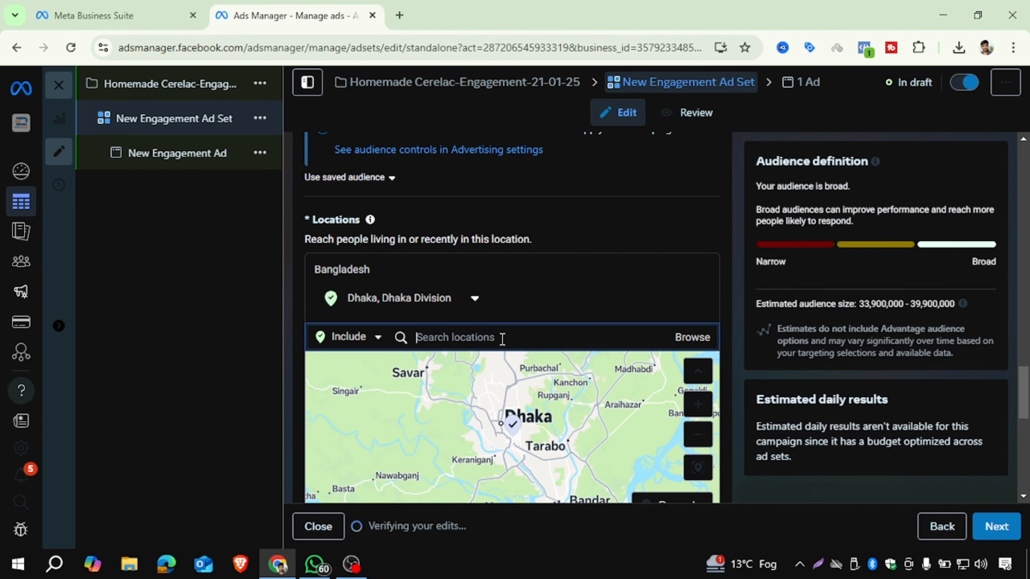
- Include the city Chittagong, Chittagong Division, Bangladesh, limited to the current city only
{"action": "type", "text": "chitt"}
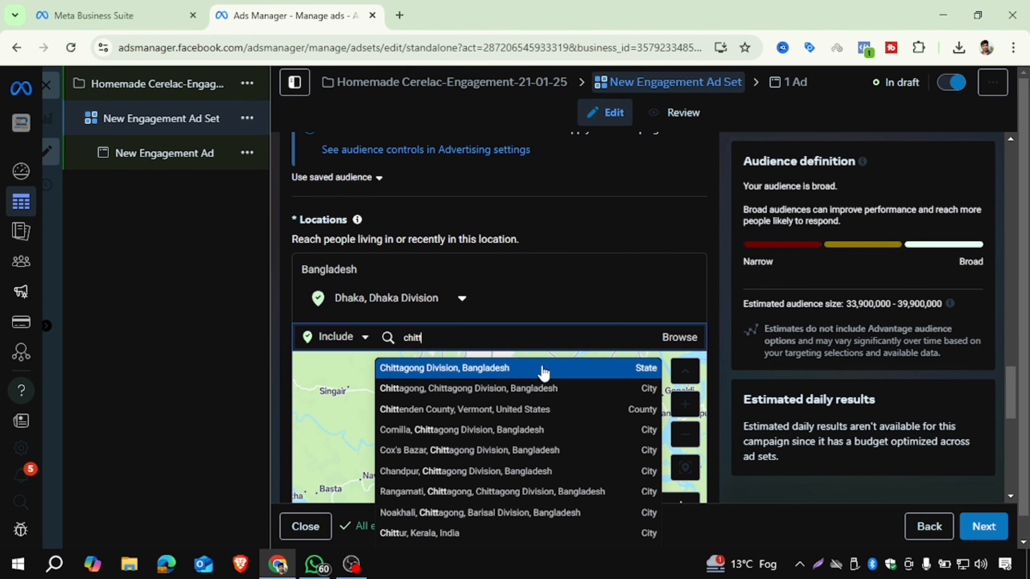
{"action": "left_click", "coordinate": [555, 394]}
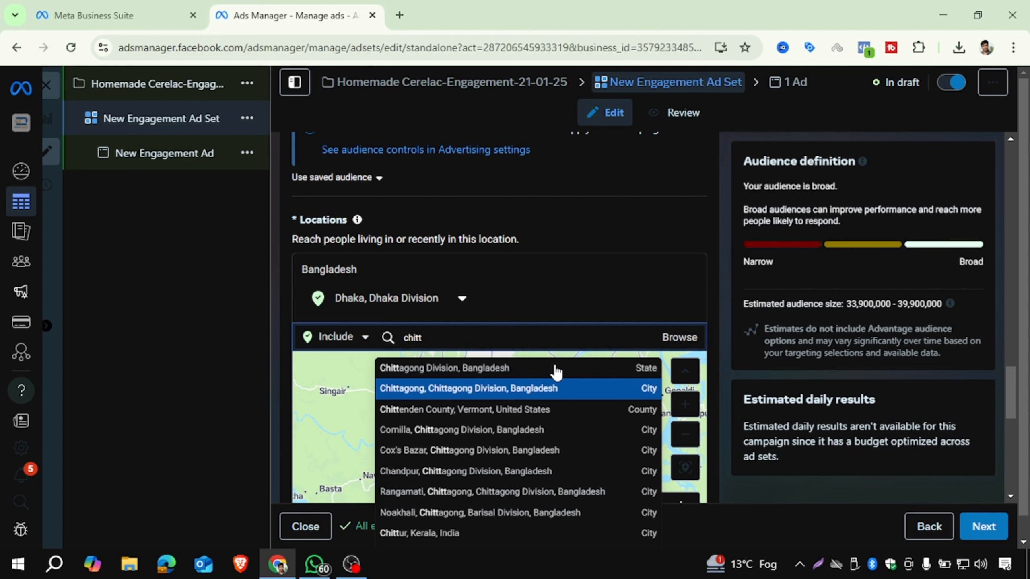
{"action": "left_click", "coordinate": [545, 300]}
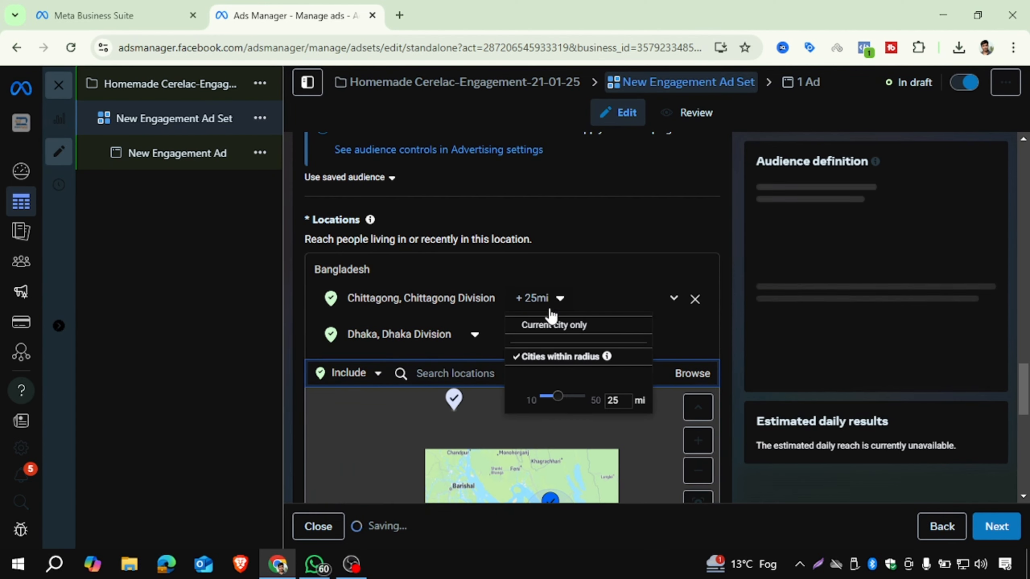
{"action": "left_click", "coordinate": [559, 325]}
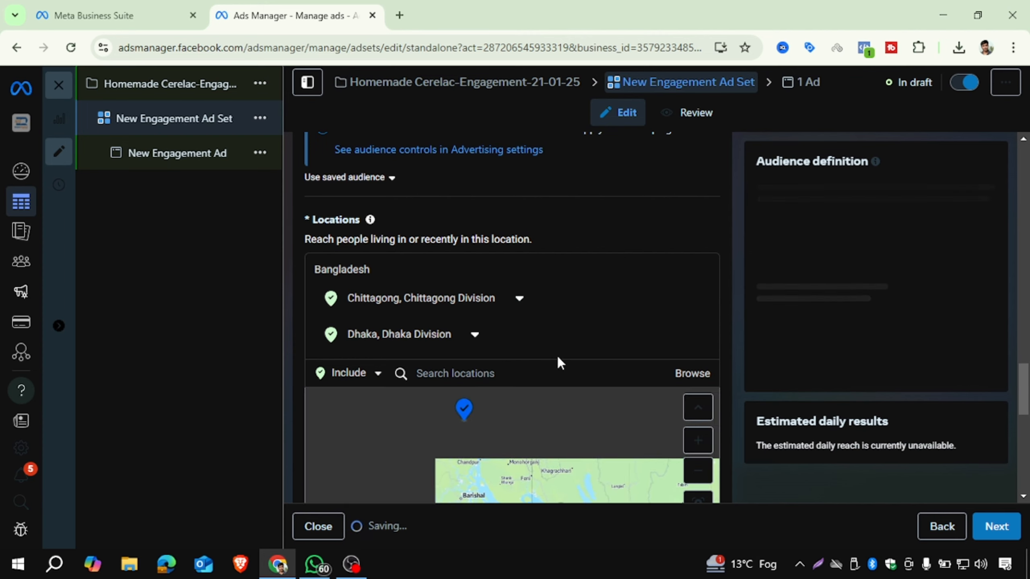
- Include the city Khulna, Khulna Division, Bangladesh, limited to the current city only
{"action": "left_click", "coordinate": [504, 370]}
{"action": "type", "text": "k"}
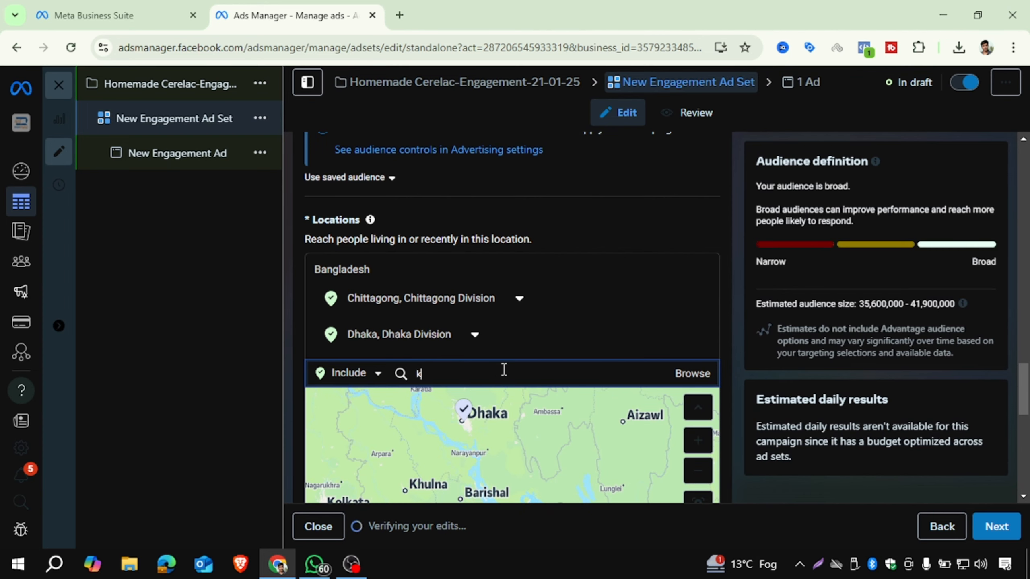
{"action": "type", "text": "hulna"}
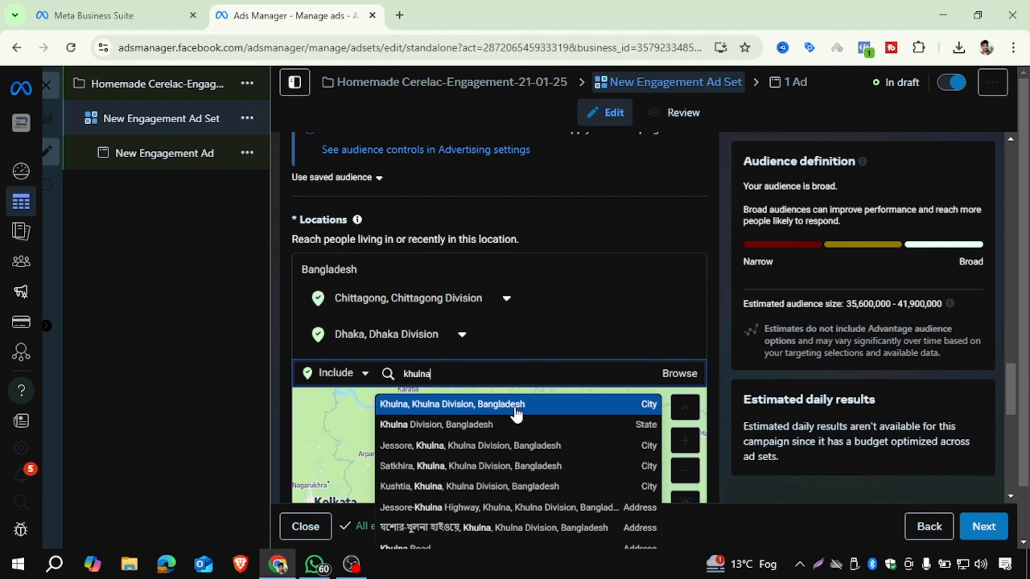
{"action": "key", "text": "Return"}
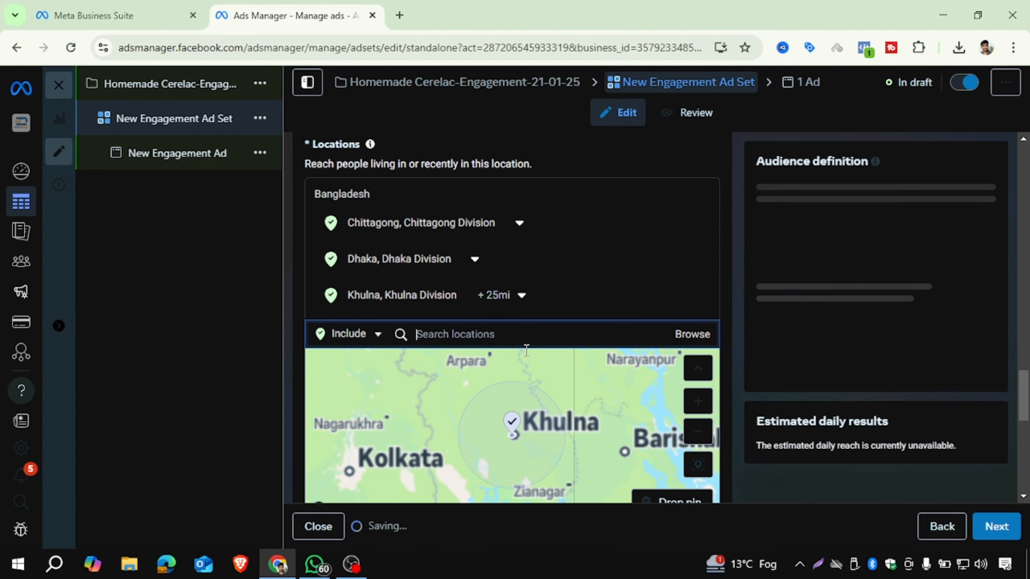
{"action": "left_click", "coordinate": [504, 295]}
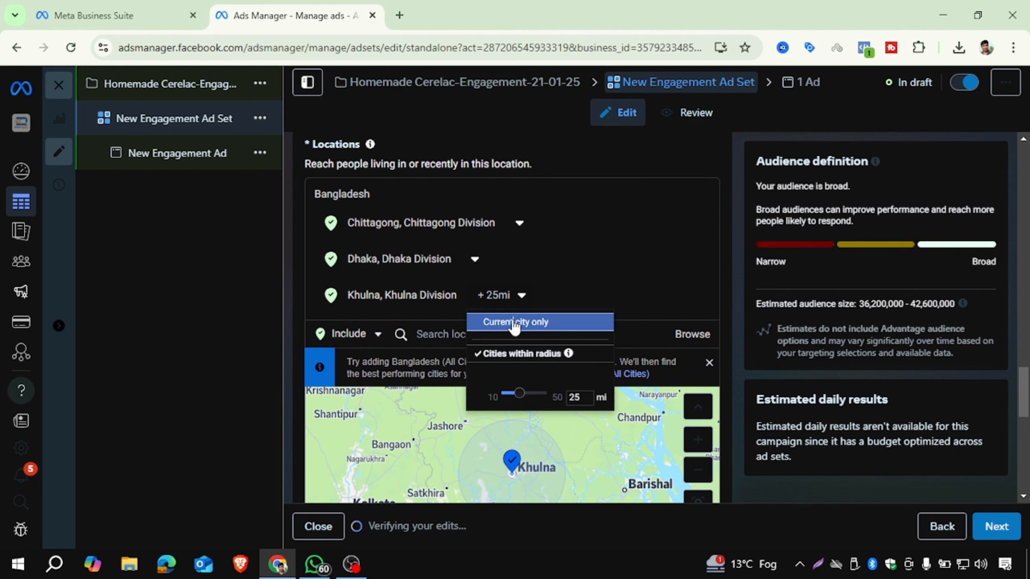
{"action": "left_click", "coordinate": [514, 323]}
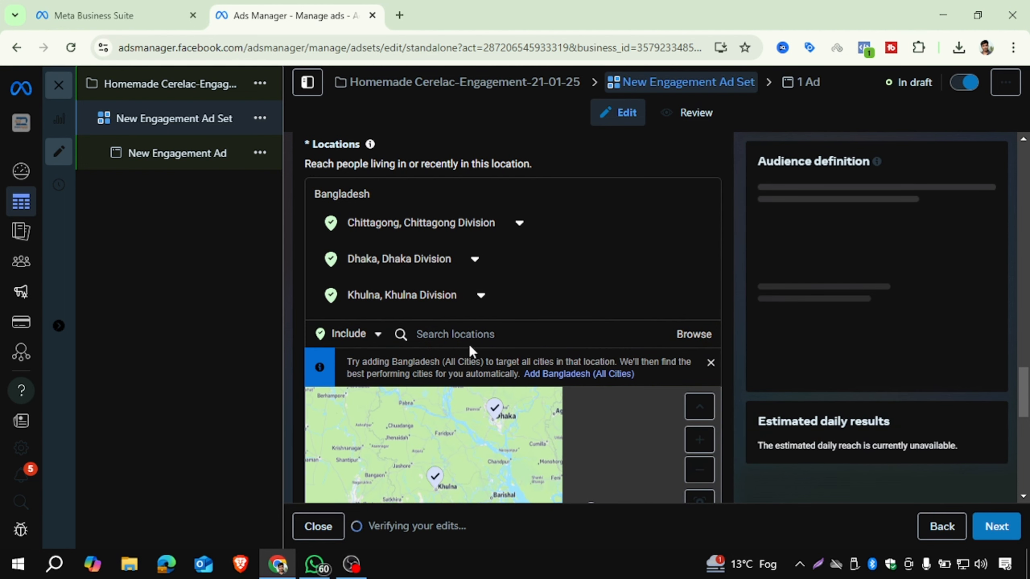
- Include Rangpur City, Rangpur Division, Bangladesh, limited to the current city only
{"action": "left_click", "coordinate": [471, 335]}
{"action": "type", "text": "rangpur"}
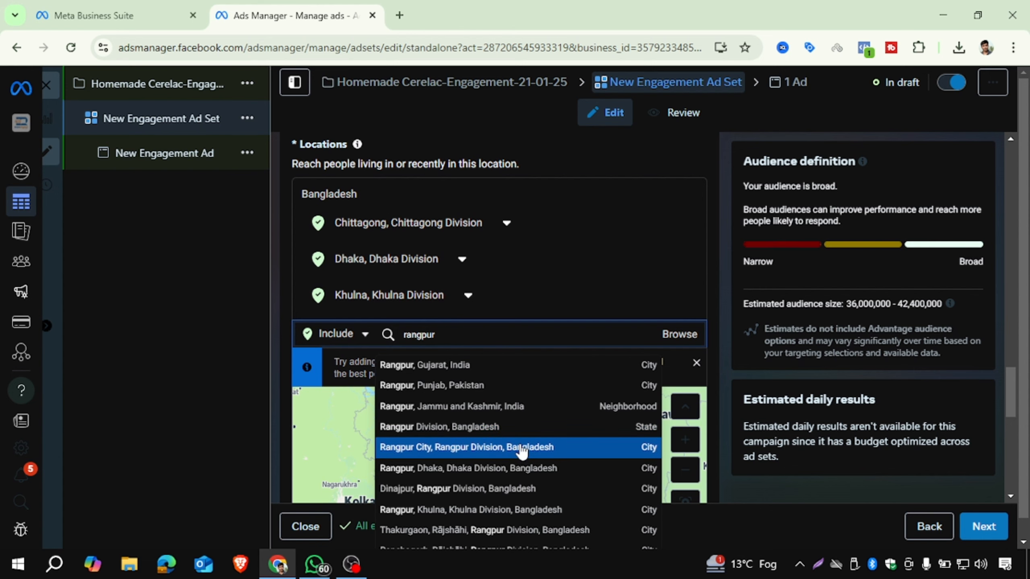
{"action": "key", "text": "Return"}
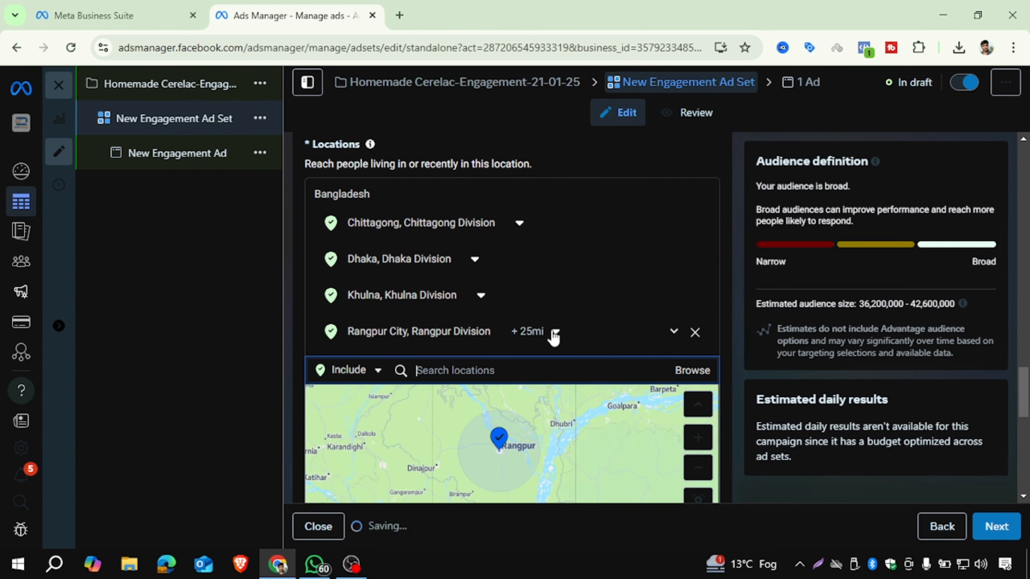
{"action": "left_click", "coordinate": [555, 333]}
{"action": "left_click", "coordinate": [597, 357]}
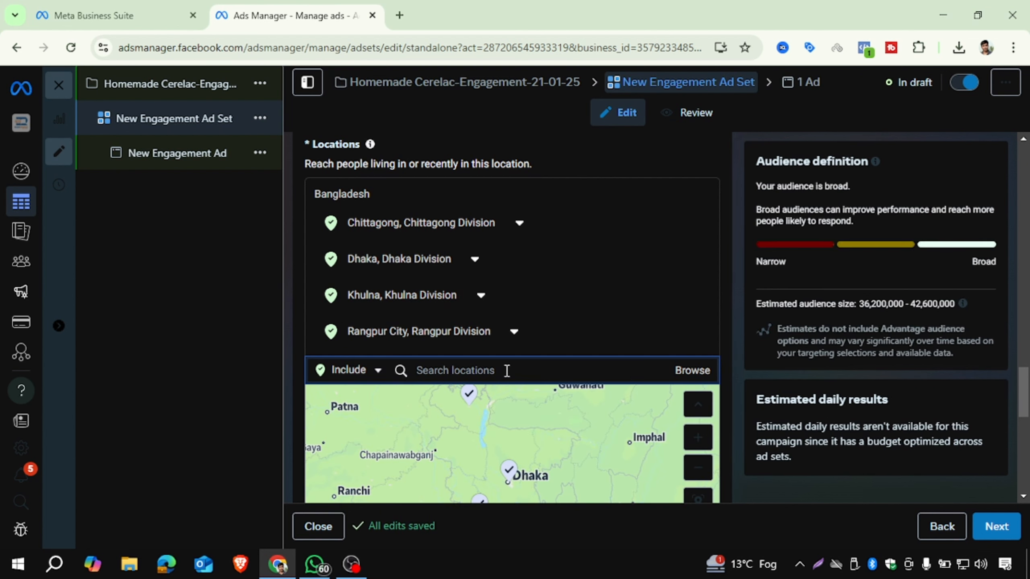
{"action": "type", "text": "sy"}
{"action": "key", "text": "BackSpace"}
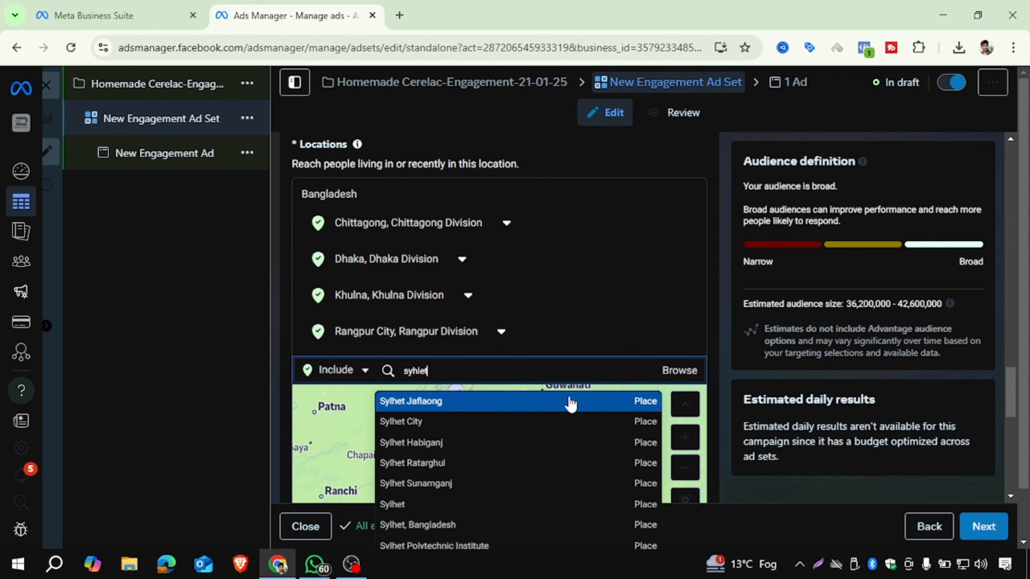
{"action": "scroll", "coordinate": [493, 455], "scroll_direction": "down", "scroll_amount": 1}
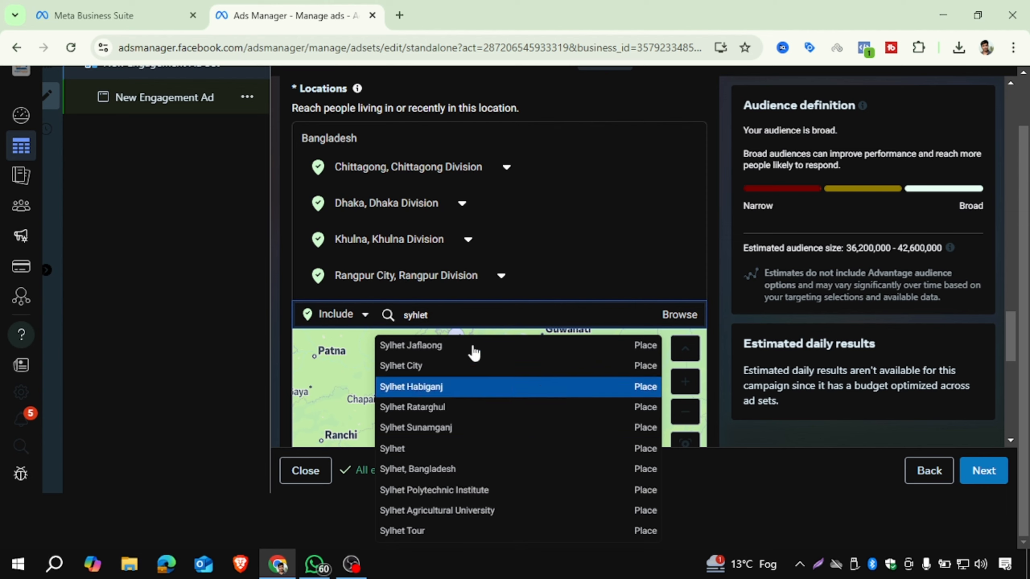
{"action": "double_click", "coordinate": [417, 315]}
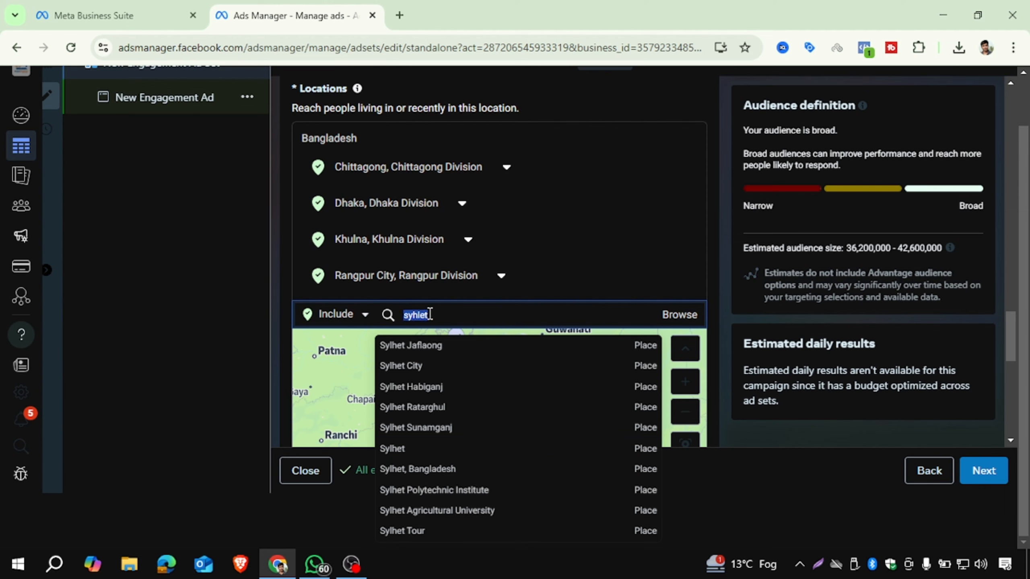
{"action": "type", "text": "s"}
- Replace the location search with Sylhet, include the city Sylhet, Sylhet Division, Bangladesh, and limit it to the current city only
{"action": "left_click_drag", "start_coordinate": [404, 315], "coordinate": [487, 318]}
{"action": "type", "text": "syl"}
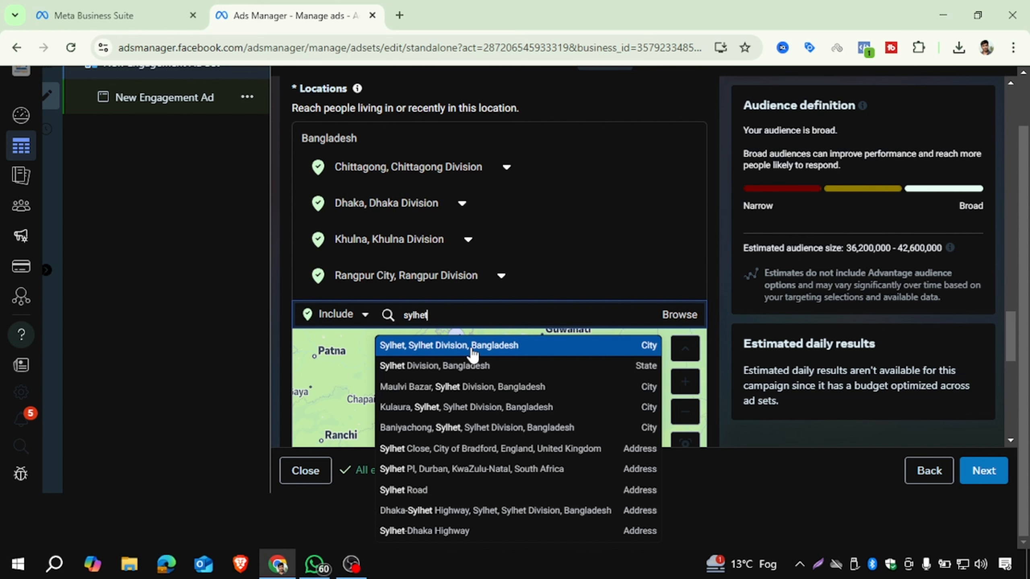
{"action": "left_click", "coordinate": [596, 348]}
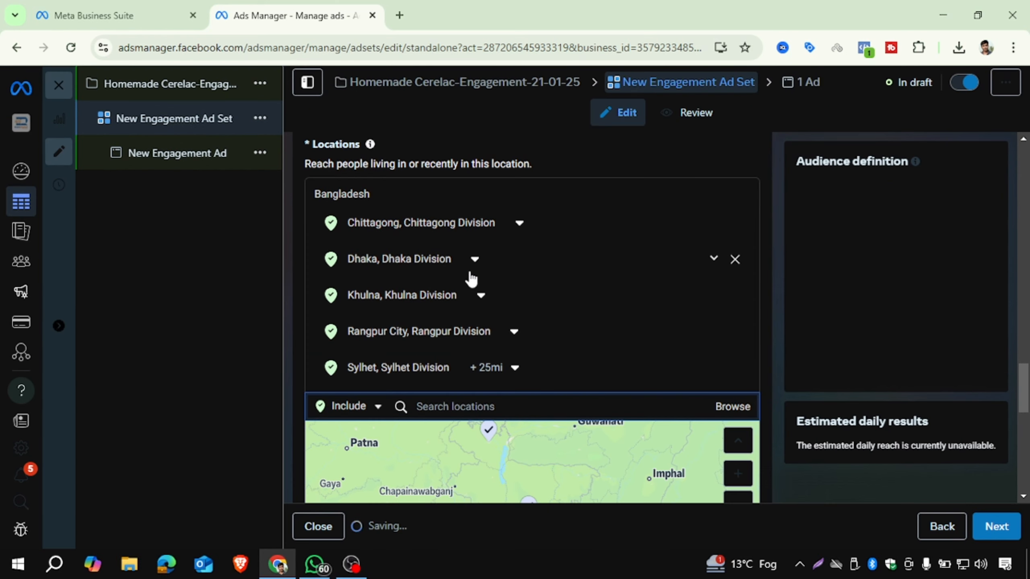
{"action": "left_click", "coordinate": [508, 368]}
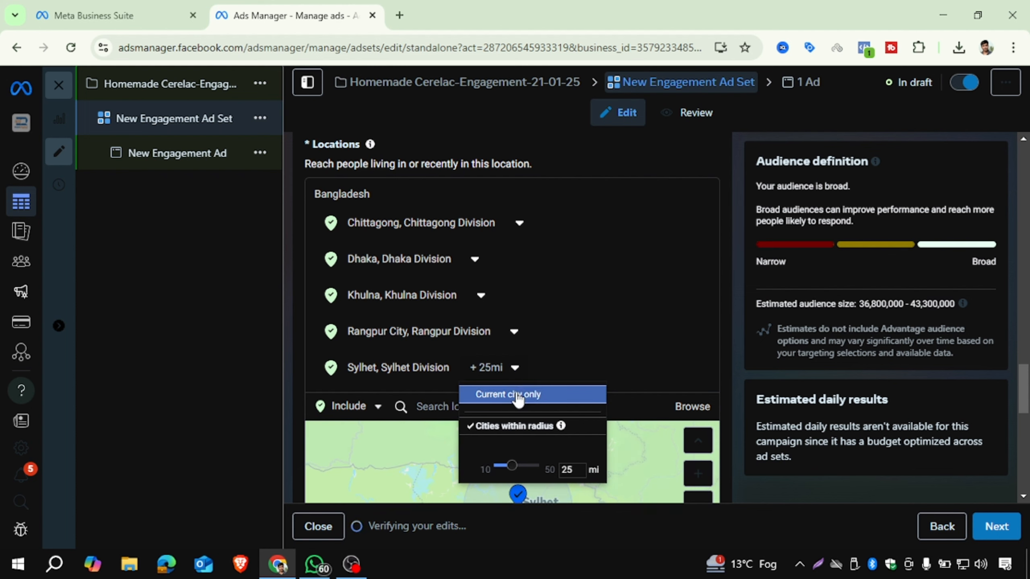
{"action": "left_click", "coordinate": [520, 395]}
- Include the city Barisal, Barisal Division, Bangladesh, limited to the current city only
{"action": "scroll", "coordinate": [691, 322], "scroll_direction": "down", "scroll_amount": 2}
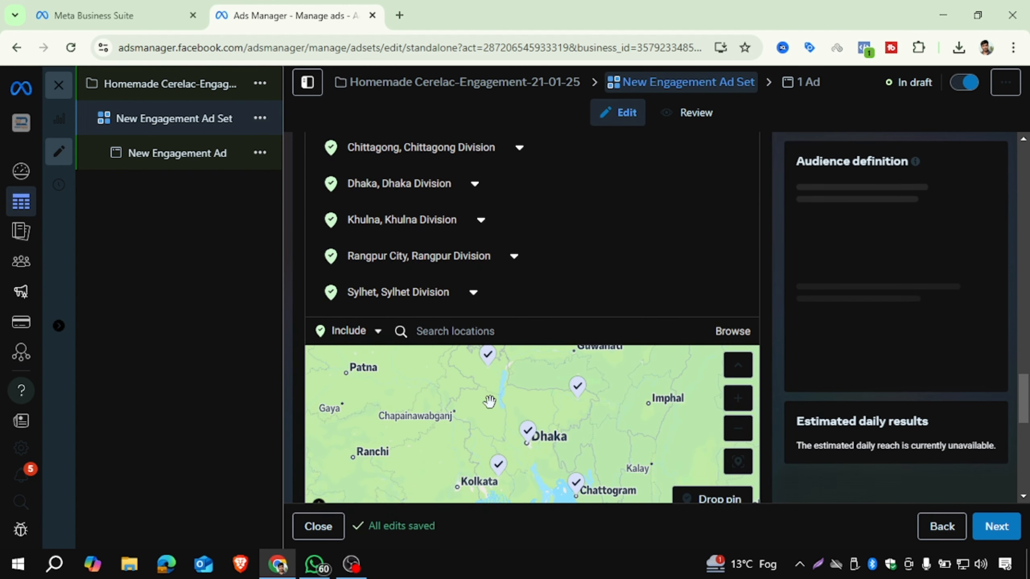
{"action": "left_click", "coordinate": [480, 332]}
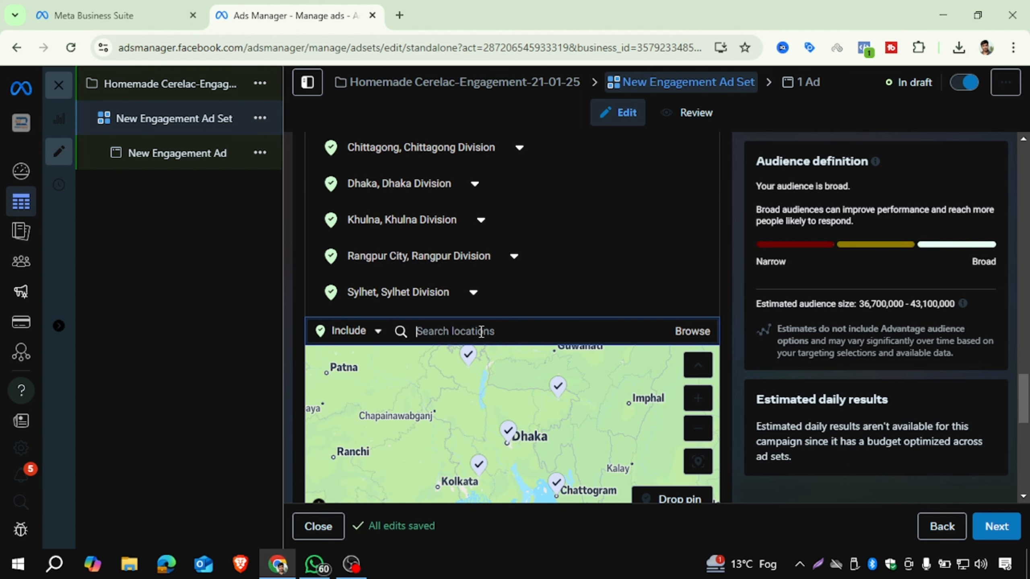
{"action": "type", "text": "barisa"}
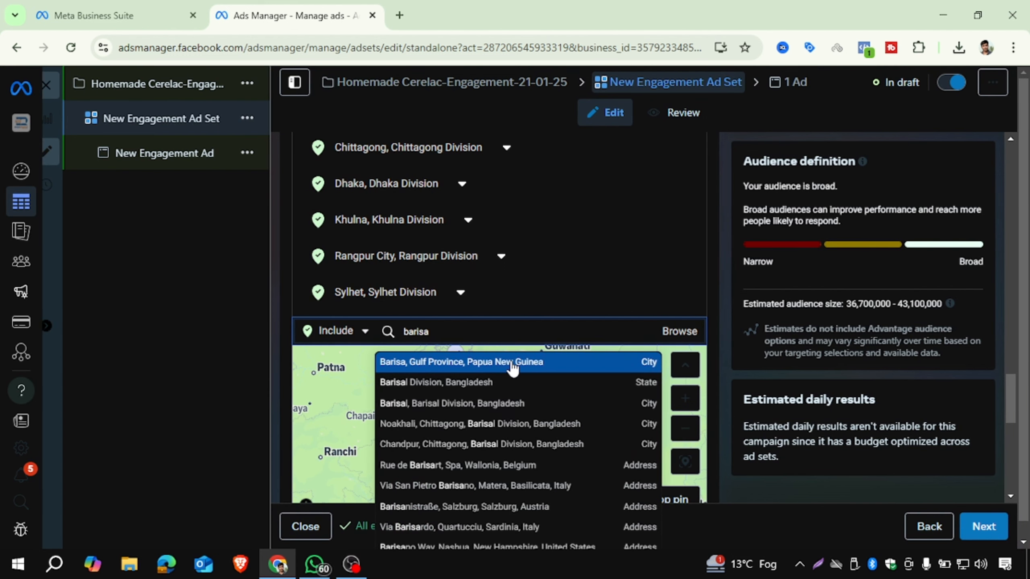
{"action": "key", "text": "Down"}
{"action": "key", "text": "Down"}
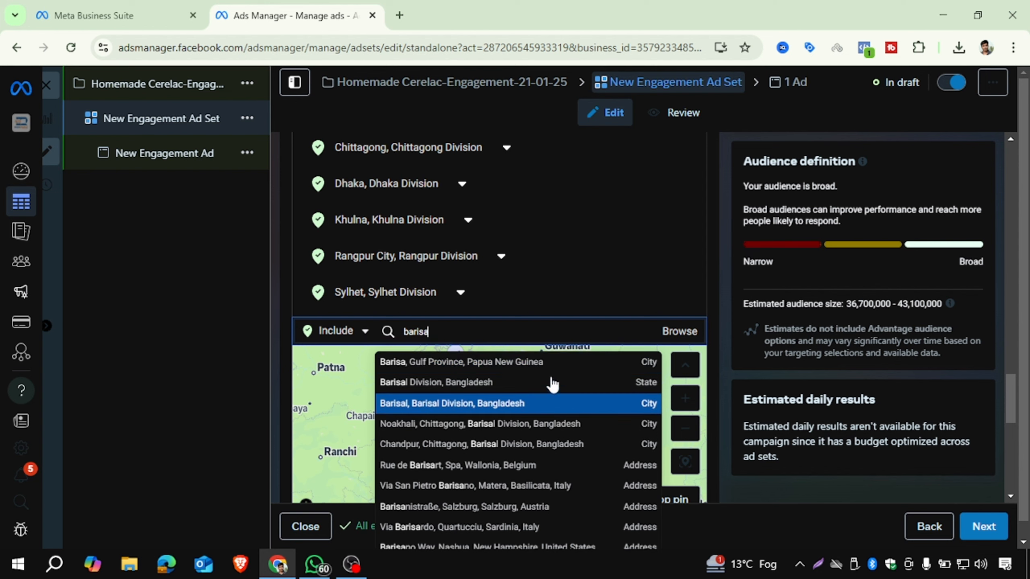
{"action": "key", "text": "Return"}
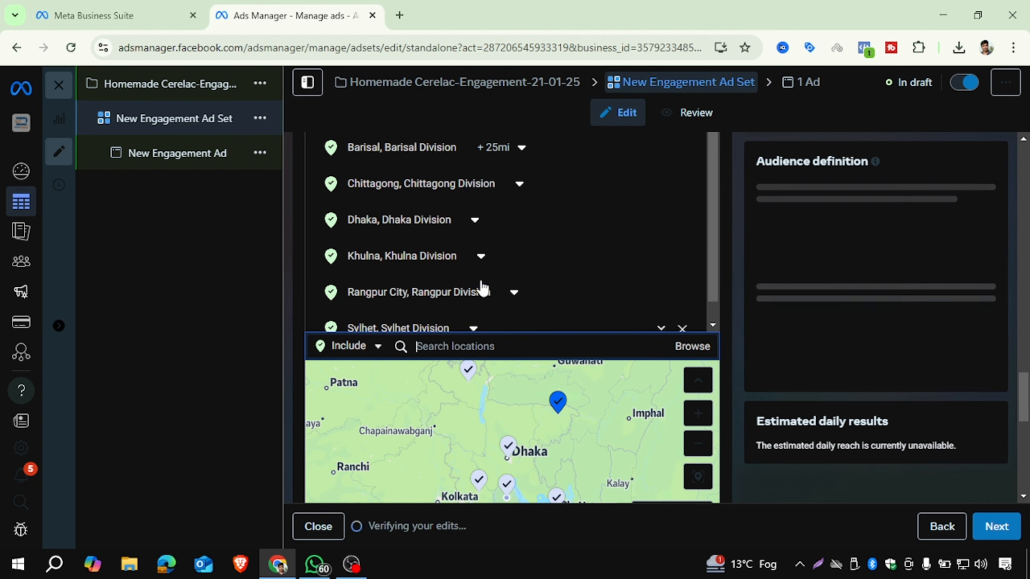
{"action": "left_click", "coordinate": [511, 149]}
{"action": "left_click", "coordinate": [546, 179]}
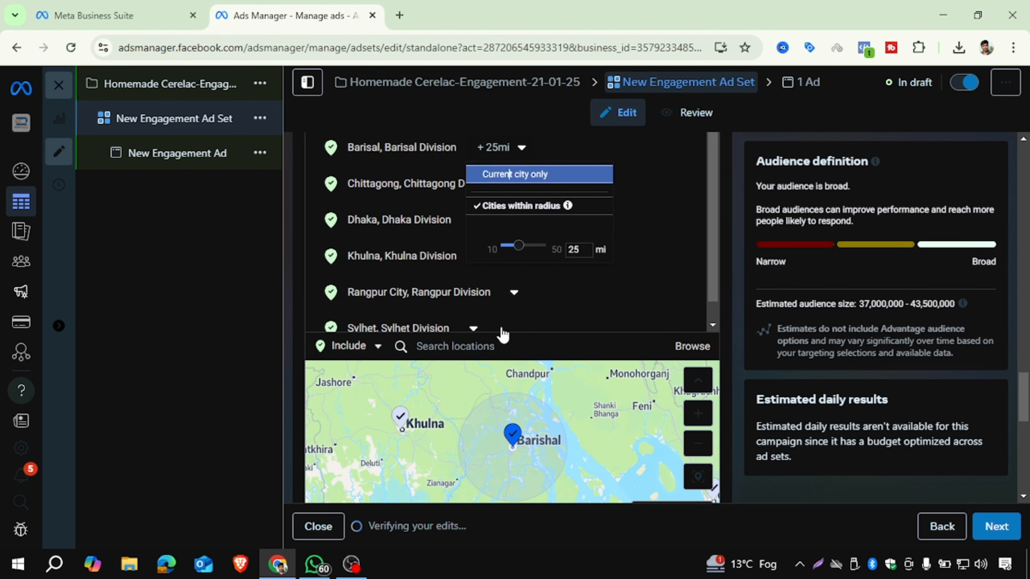
- Include the city Mymensingh, Dhaka Division, Bangladesh, limited to the current city only
{"action": "left_click", "coordinate": [483, 345]}
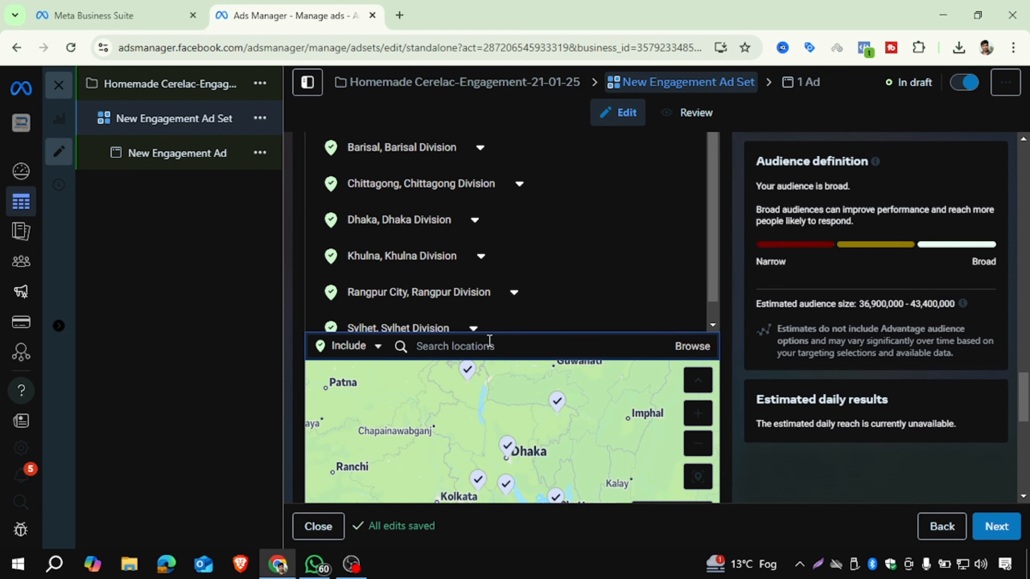
{"action": "type", "text": "mym"}
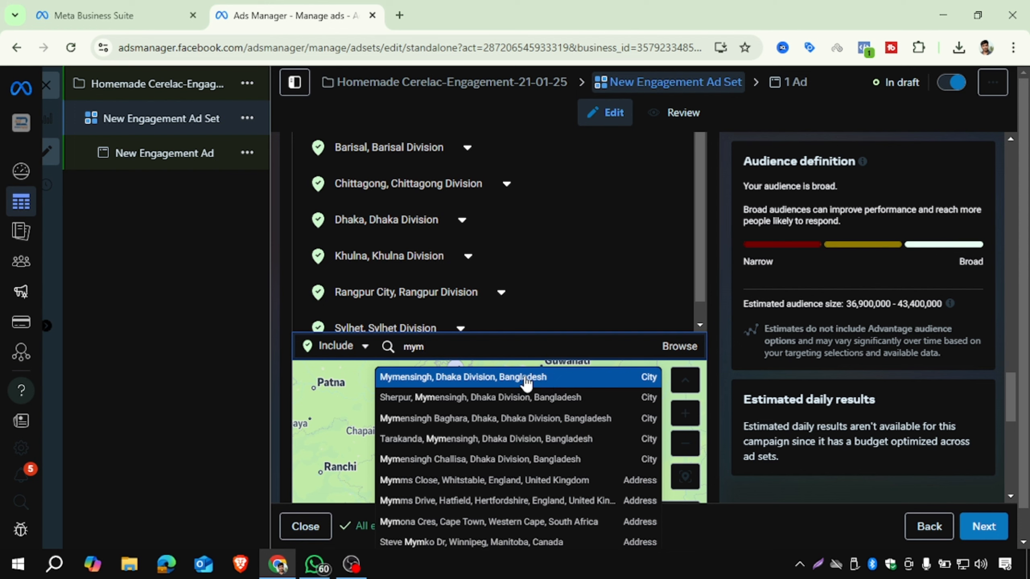
{"action": "left_click", "coordinate": [526, 381]}
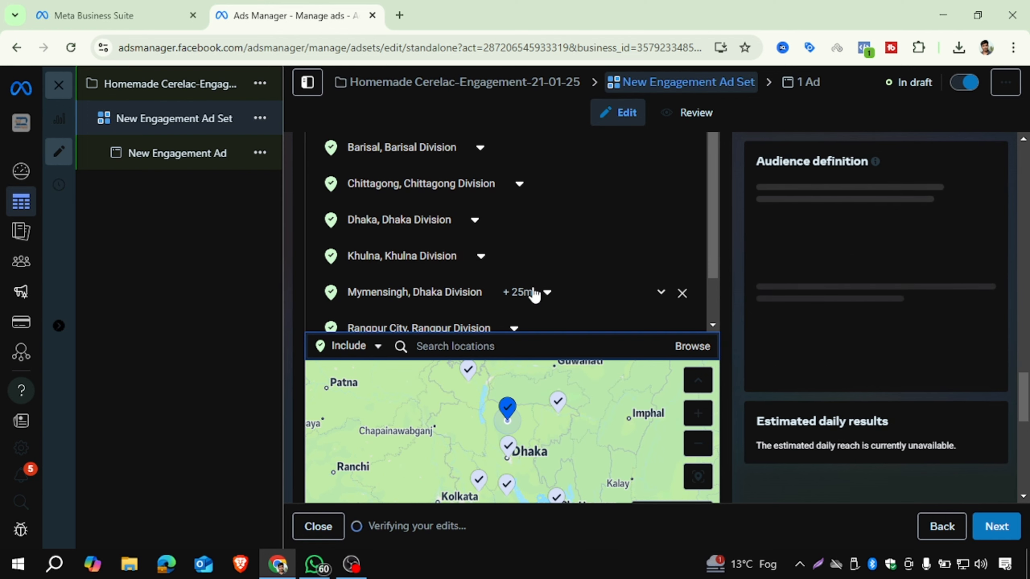
{"action": "left_click", "coordinate": [546, 292]}
{"action": "left_click", "coordinate": [552, 319]}
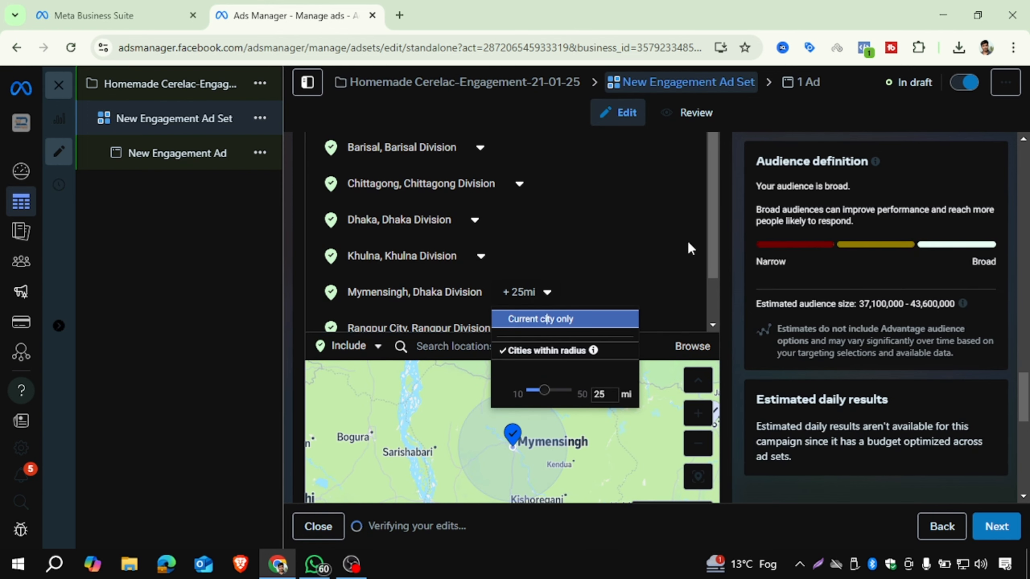
- Include the city Noakhali, Chittagong, Barisal Division, Bangladesh, limited to the current city only
{"action": "scroll", "coordinate": [598, 221], "scroll_direction": "down", "scroll_amount": 1}
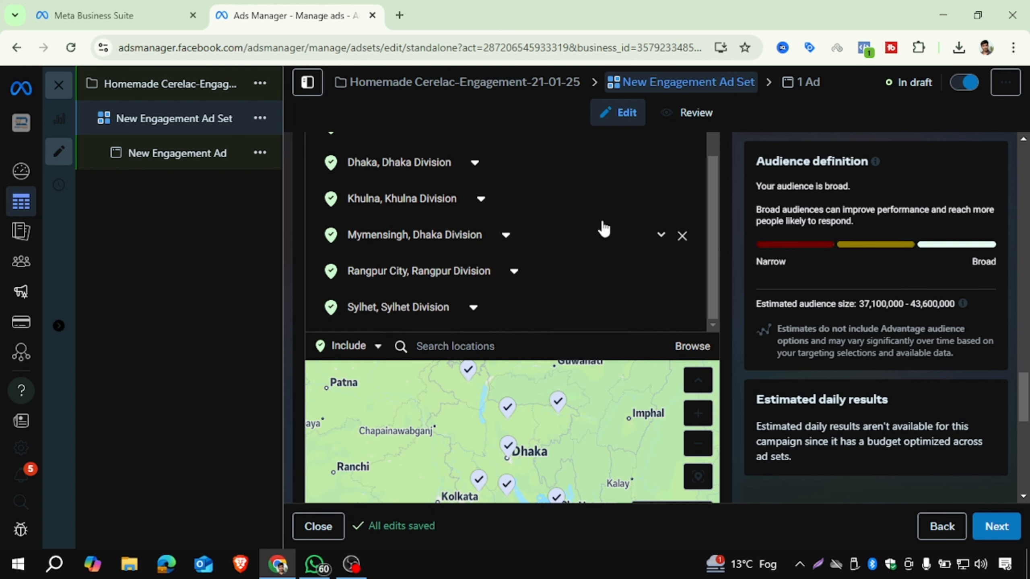
{"action": "scroll", "coordinate": [603, 229], "scroll_direction": "up", "scroll_amount": 5}
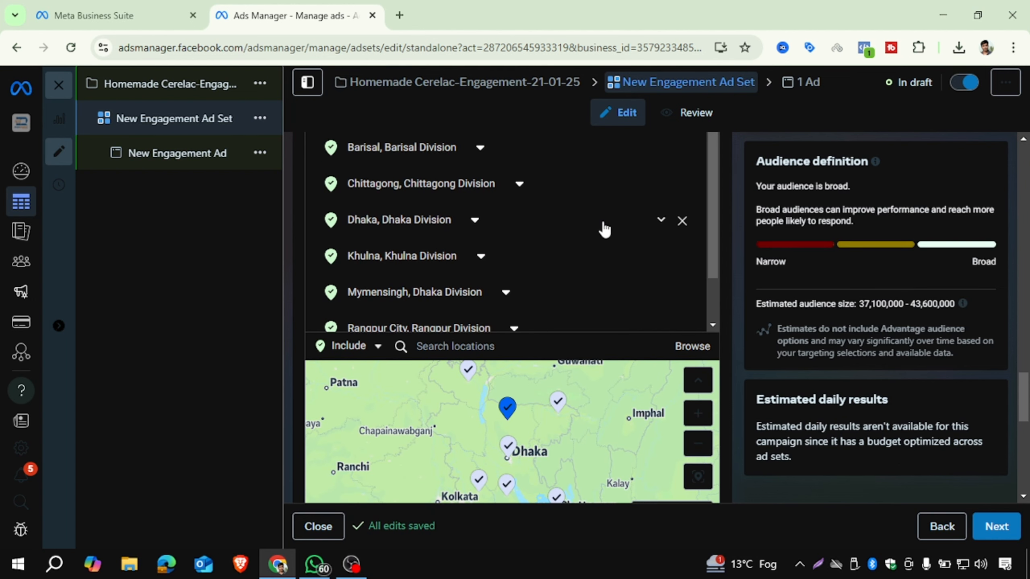
{"action": "scroll", "coordinate": [696, 243], "scroll_direction": "down", "scroll_amount": 5}
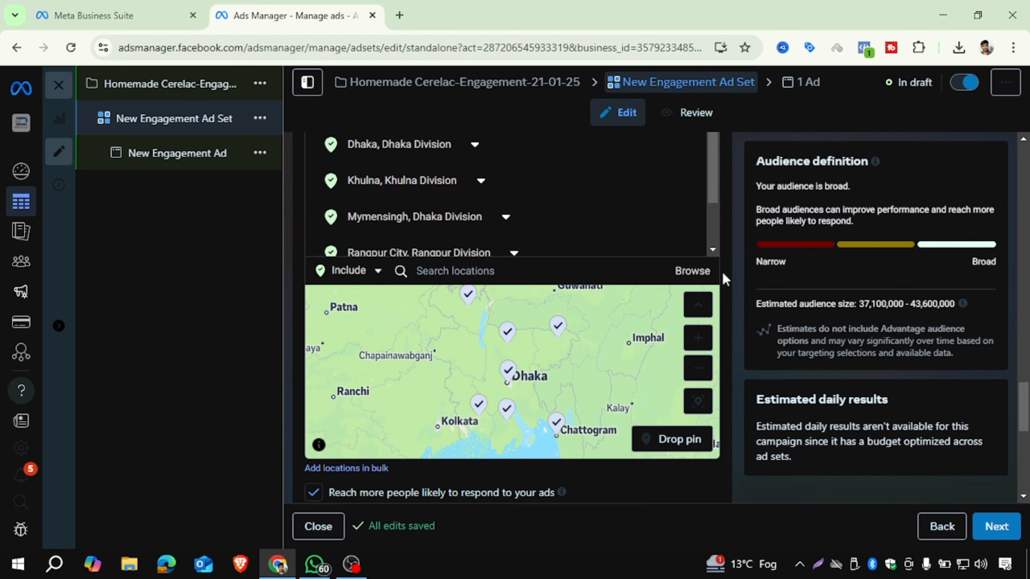
{"action": "left_click", "coordinate": [496, 272]}
{"action": "type", "text": "r"}
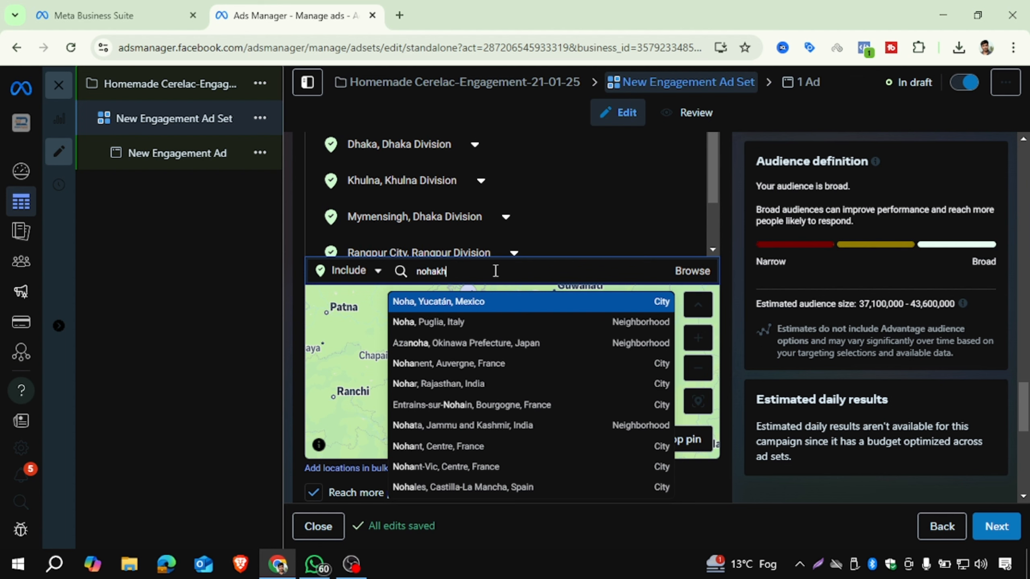
{"action": "type", "text": "a"}
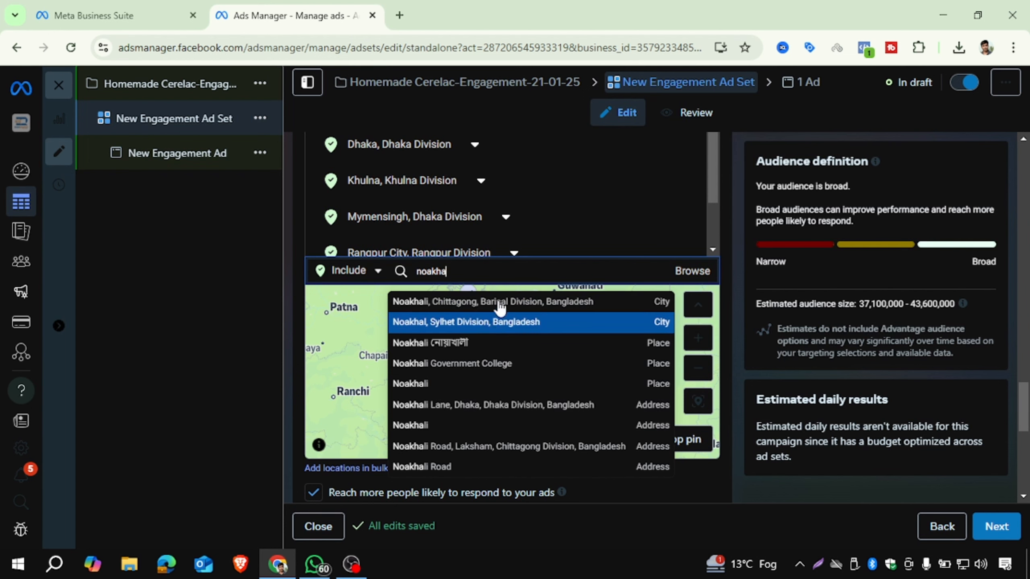
{"action": "left_click", "coordinate": [519, 303]}
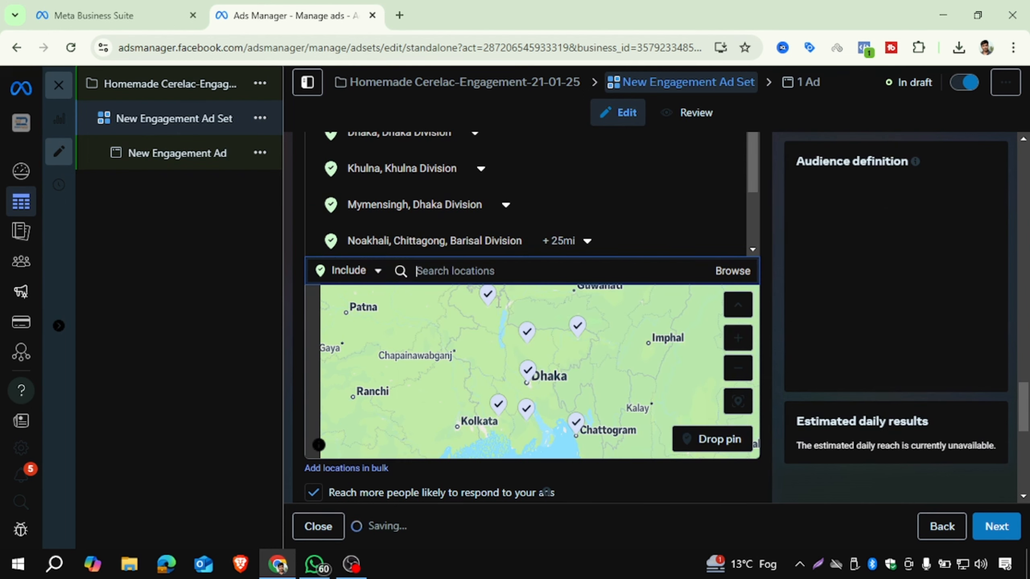
{"action": "left_click", "coordinate": [565, 243]}
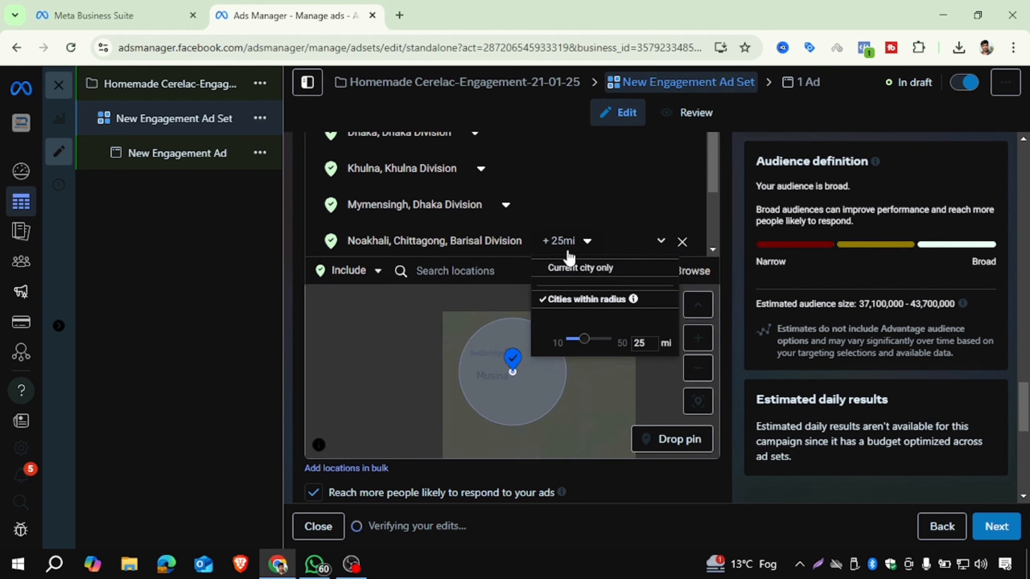
- Include the city Narayanganj, Dhaka Division, Bangladesh, limited to the current city only
{"action": "left_click", "coordinate": [464, 273]}
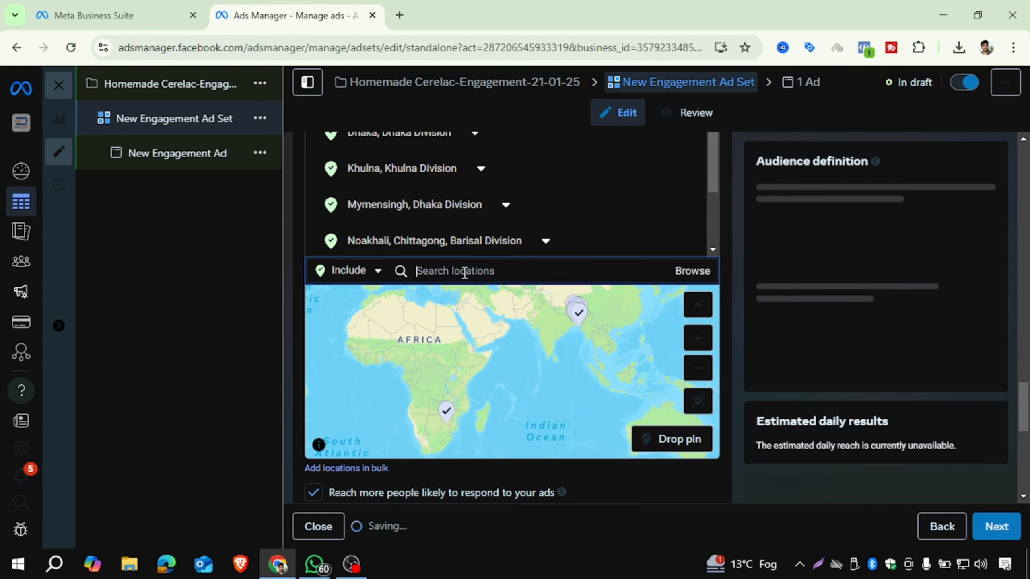
{"action": "type", "text": "nara"}
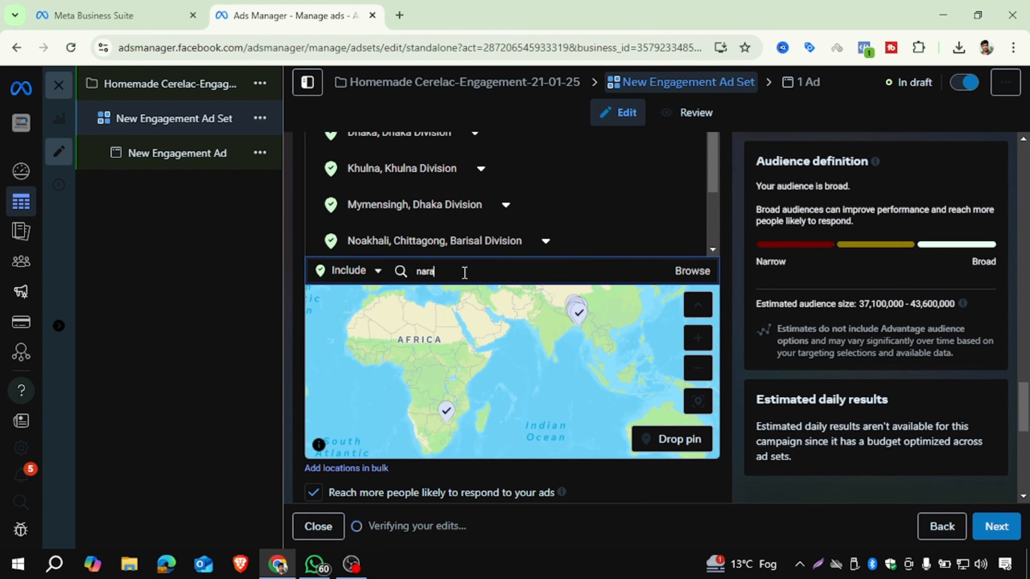
{"action": "type", "text": "ya"}
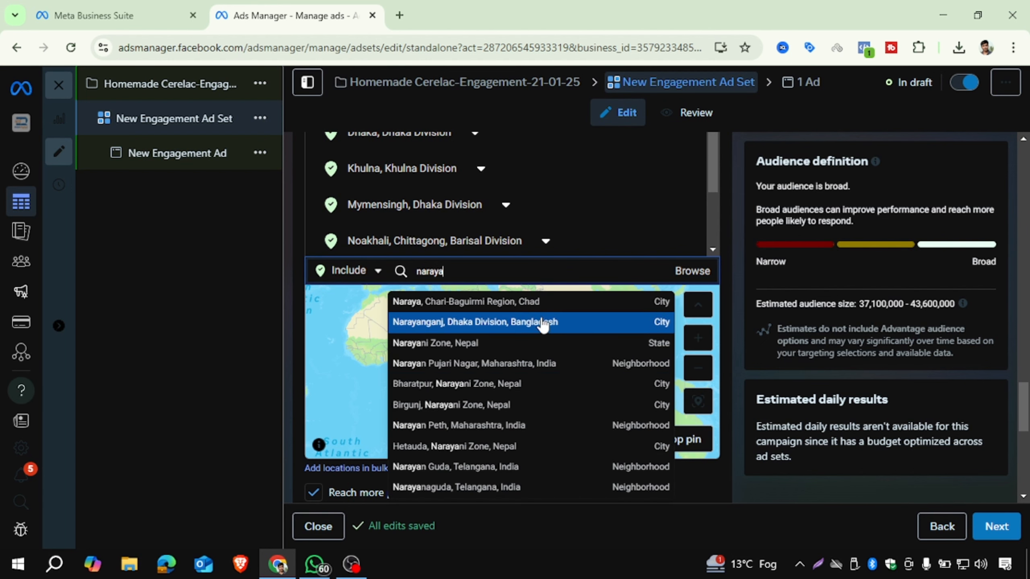
{"action": "key", "text": "Return"}
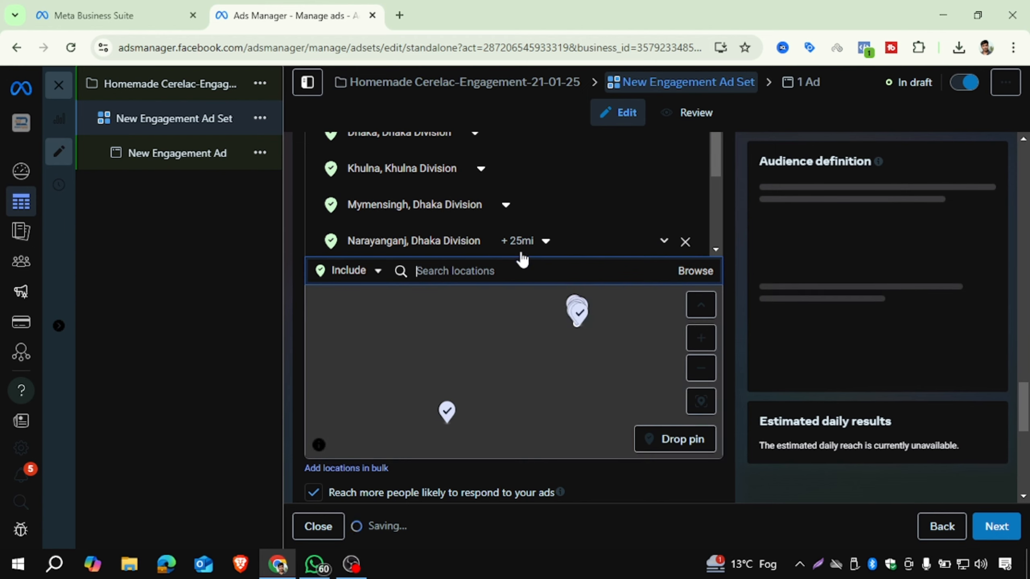
{"action": "left_click", "coordinate": [523, 243]}
{"action": "left_click", "coordinate": [537, 269]}
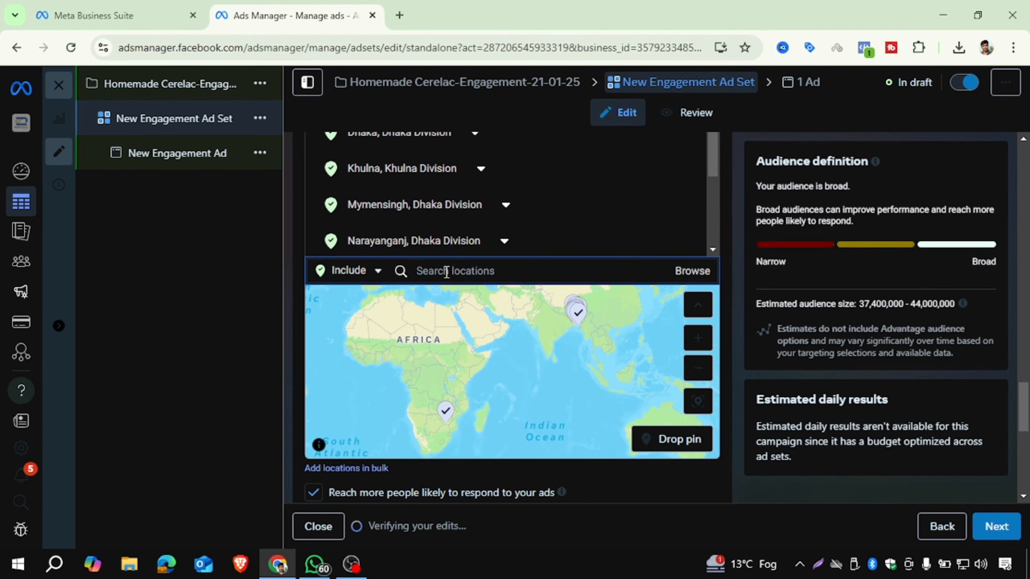
- Include the city Gazipur, Barisal Division, Bangladesh in the targeted locations
{"action": "left_click", "coordinate": [446, 272]}
{"action": "type", "text": "gazipur"}
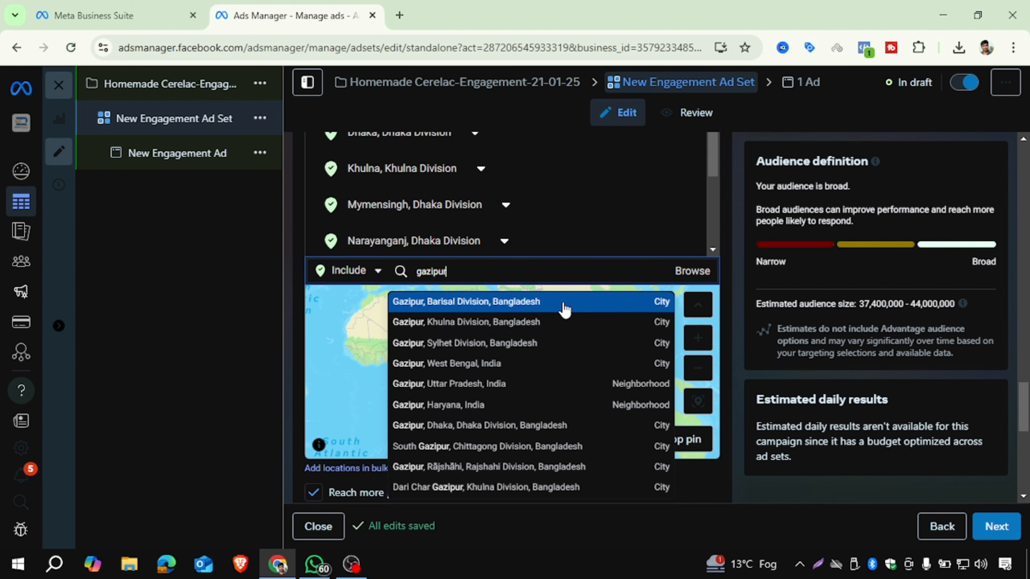
{"action": "left_click", "coordinate": [563, 310]}
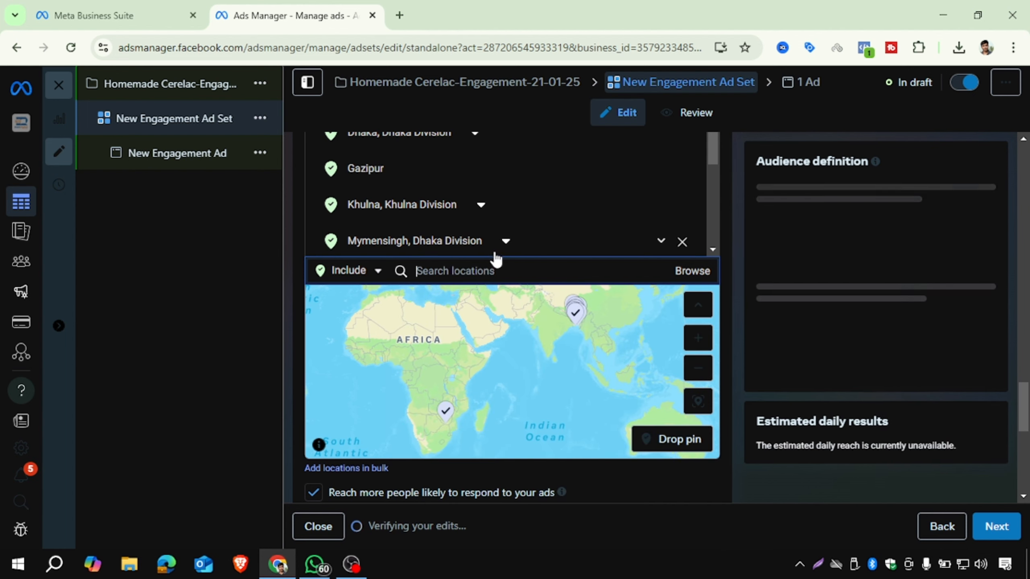
- Include the city Rajshahi, Rajshahi Division, Bangladesh, limited to the current city only
{"action": "scroll", "coordinate": [542, 246], "scroll_direction": "up", "scroll_amount": 6}
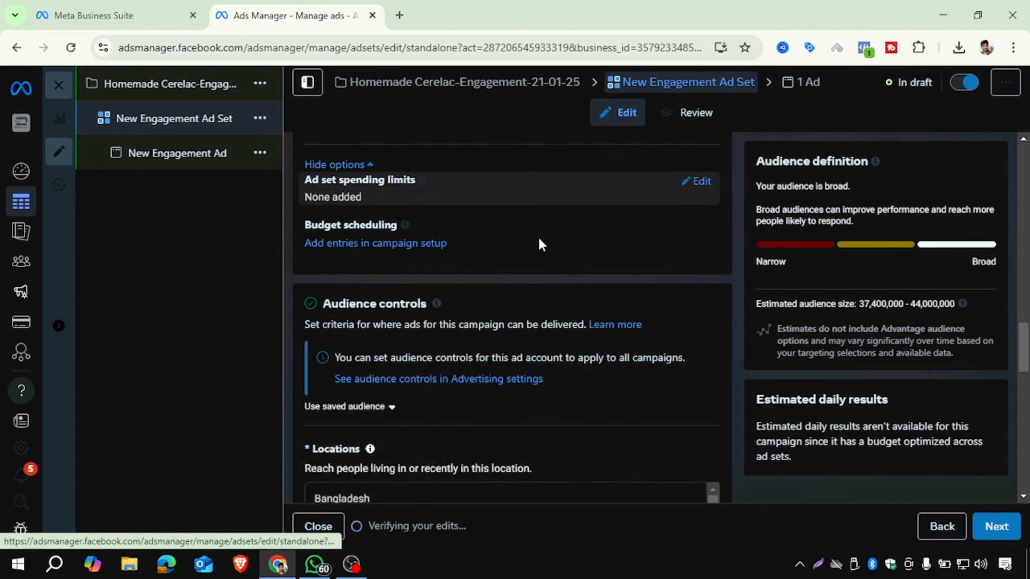
{"action": "scroll", "coordinate": [539, 245], "scroll_direction": "down", "scroll_amount": 8}
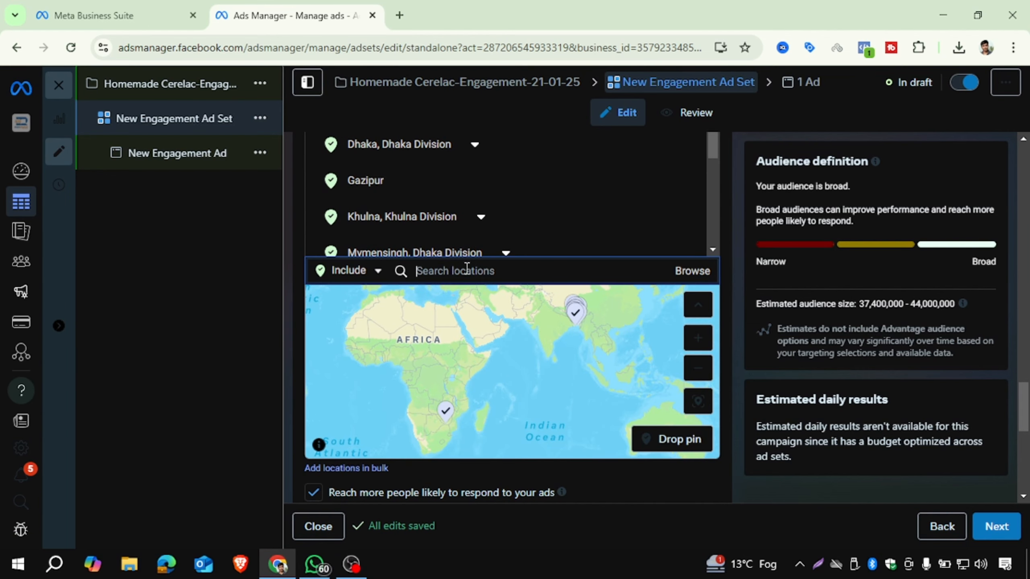
{"action": "type", "text": "rajshahi"}
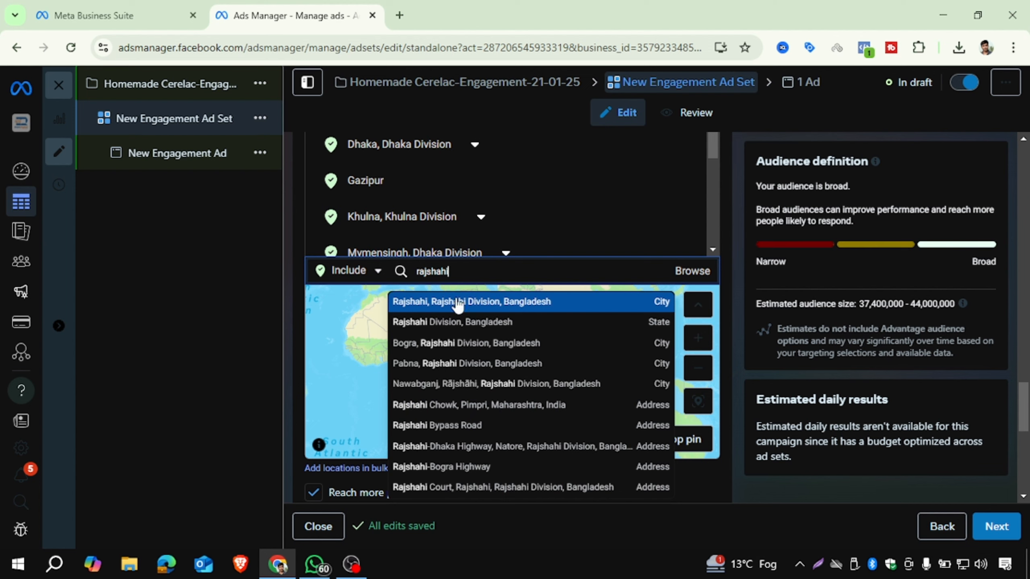
{"action": "left_click", "coordinate": [595, 301]}
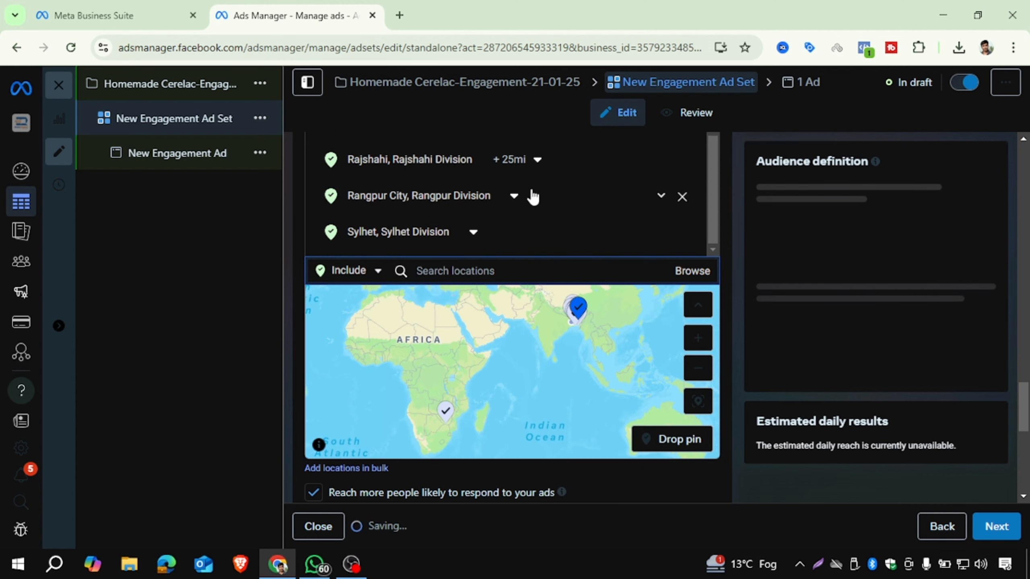
{"action": "left_click", "coordinate": [535, 160]}
{"action": "left_click", "coordinate": [530, 186]}
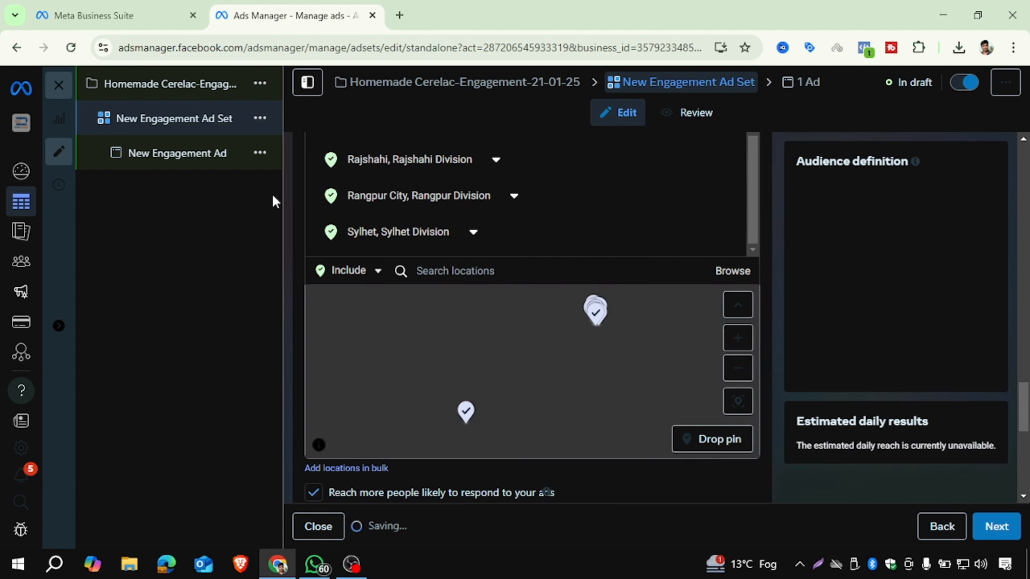
- Examine the map pins and the list of included cities for a location placed outside Bangladesh
{"action": "scroll", "coordinate": [289, 210], "scroll_direction": "up", "scroll_amount": 1}
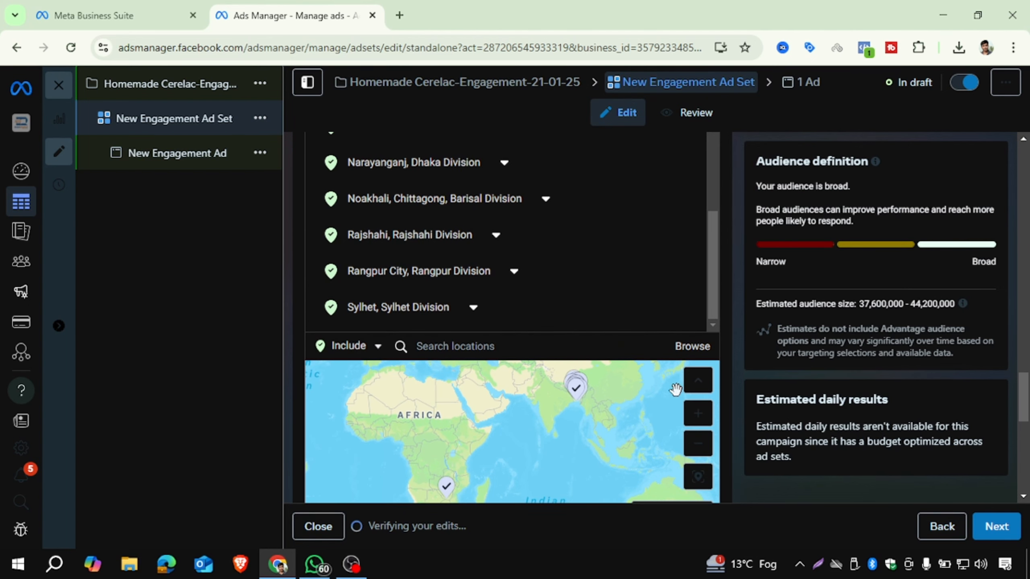
{"action": "scroll", "coordinate": [676, 390], "scroll_direction": "down", "scroll_amount": 2}
{"action": "scroll", "coordinate": [730, 324], "scroll_direction": "down", "scroll_amount": 4}
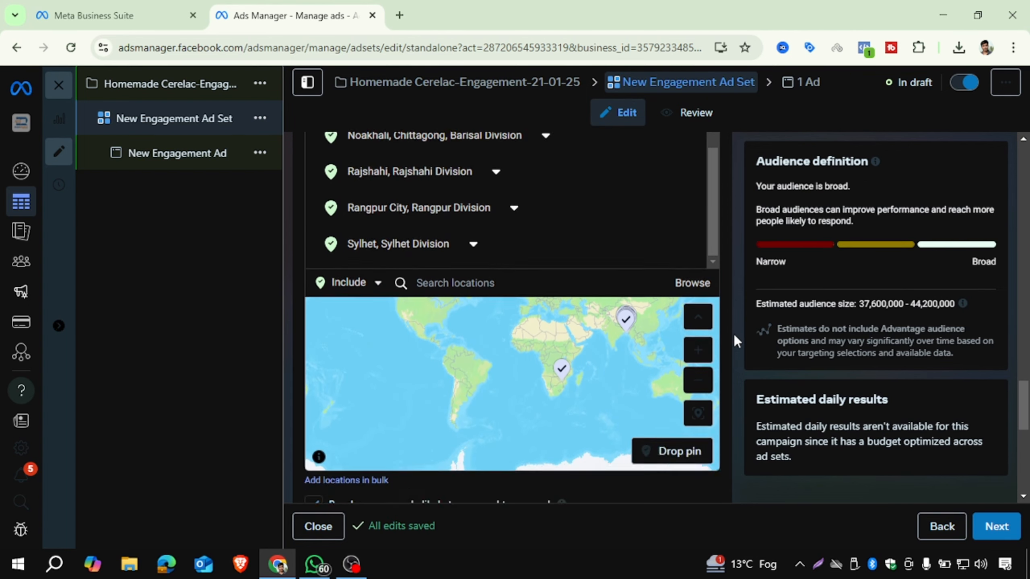
{"action": "scroll", "coordinate": [592, 300], "scroll_direction": "up", "scroll_amount": 2}
{"action": "left_click_drag", "start_coordinate": [591, 300], "coordinate": [524, 329]}
{"action": "scroll", "coordinate": [487, 306], "scroll_direction": "down", "scroll_amount": 2}
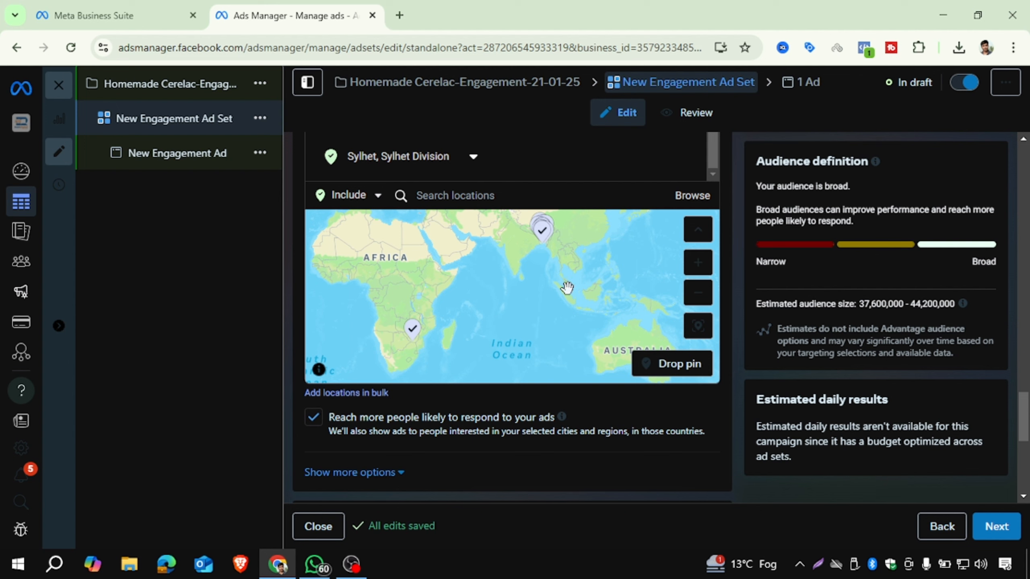
{"action": "scroll", "coordinate": [567, 289], "scroll_direction": "up", "scroll_amount": 5}
{"action": "scroll", "coordinate": [457, 303], "scroll_direction": "down", "scroll_amount": 3}
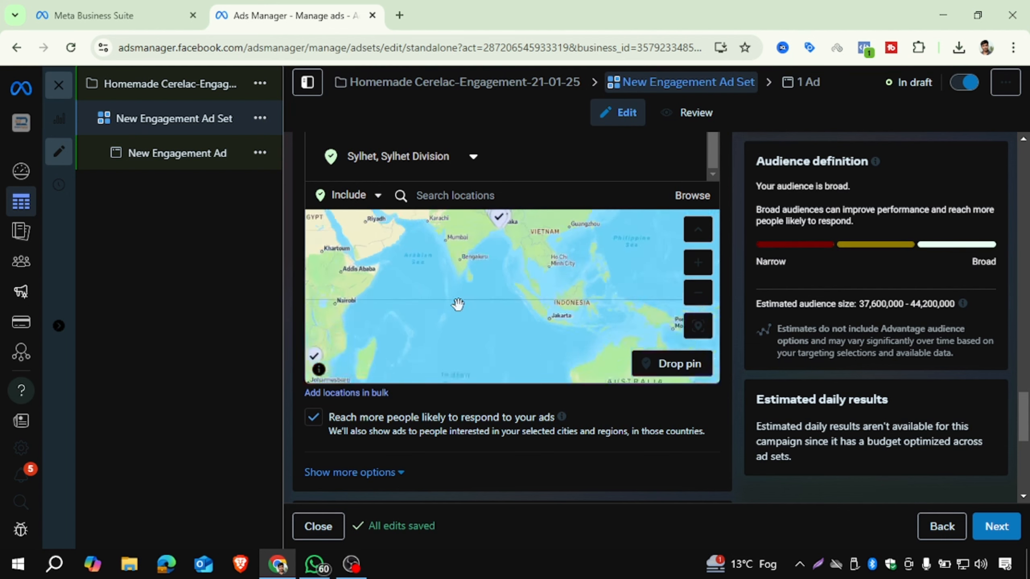
{"action": "left_click_drag", "start_coordinate": [416, 336], "coordinate": [462, 294]}
{"action": "scroll", "coordinate": [462, 309], "scroll_direction": "up", "scroll_amount": 4}
{"action": "scroll", "coordinate": [462, 295], "scroll_direction": "down", "scroll_amount": 3}
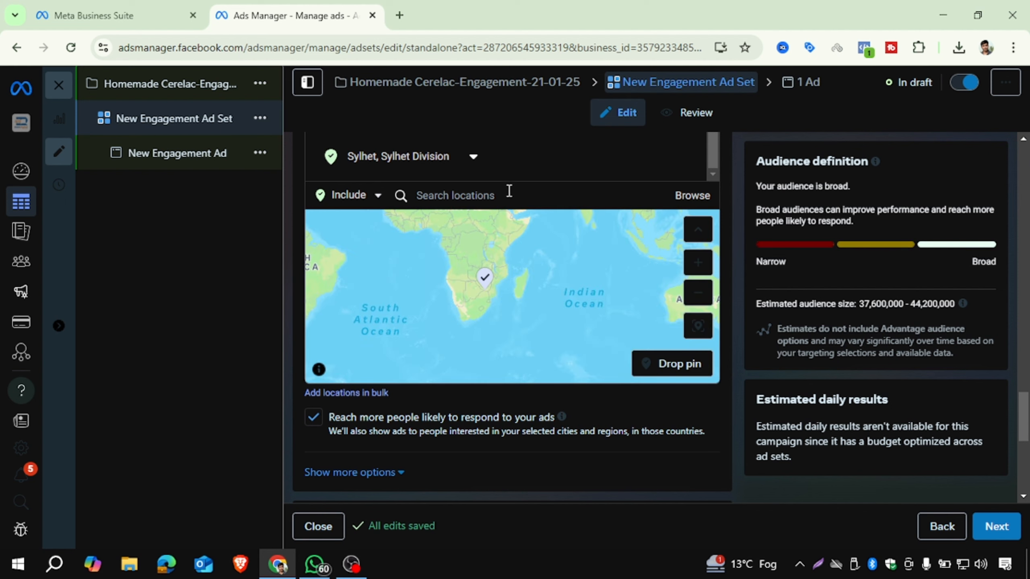
{"action": "scroll", "coordinate": [515, 162], "scroll_direction": "up", "scroll_amount": 3}
{"action": "scroll", "coordinate": [728, 259], "scroll_direction": "up", "scroll_amount": 3}
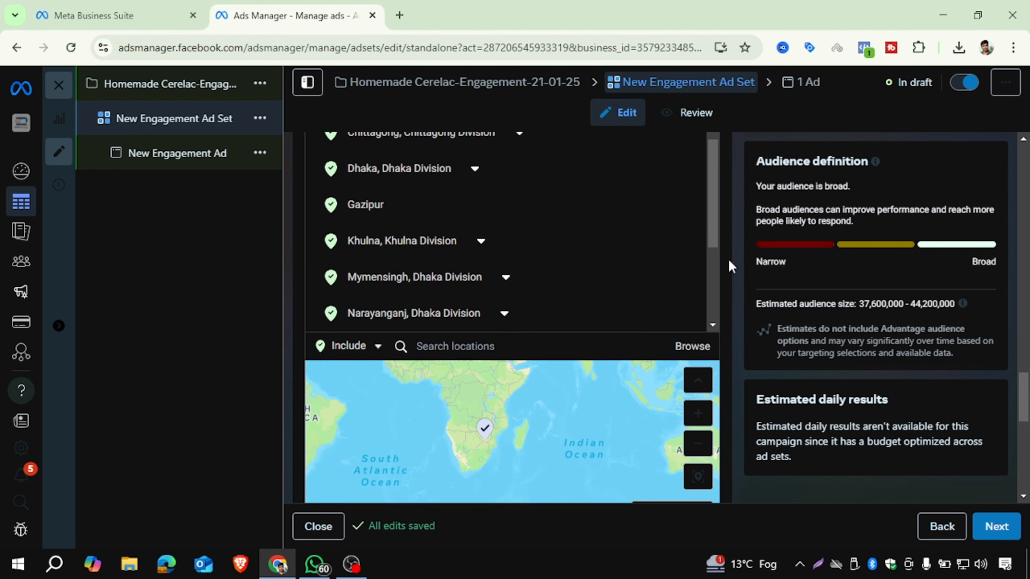
{"action": "scroll", "coordinate": [567, 262], "scroll_direction": "up", "scroll_amount": 3}
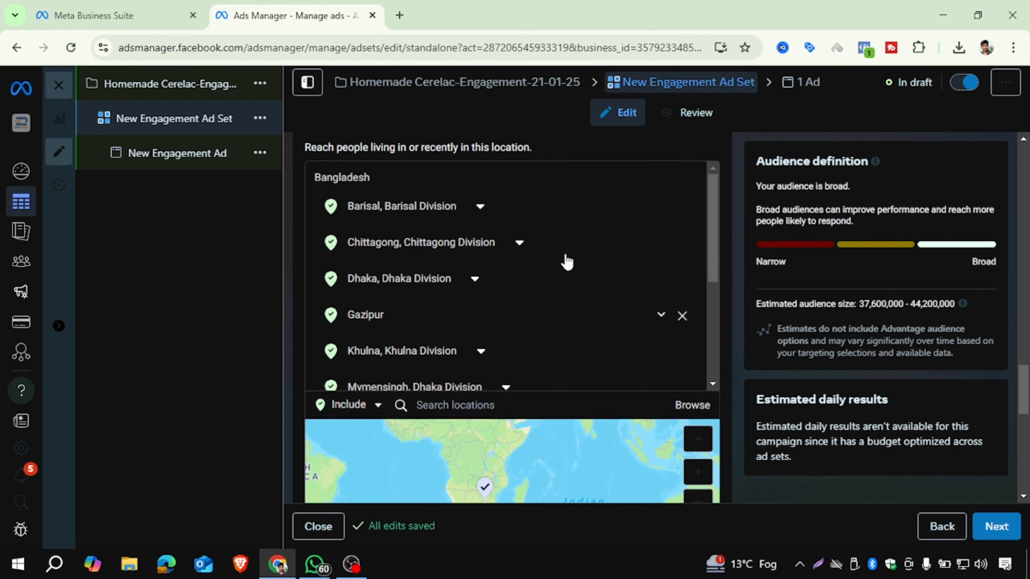
{"action": "scroll", "coordinate": [567, 261], "scroll_direction": "down", "scroll_amount": 2}
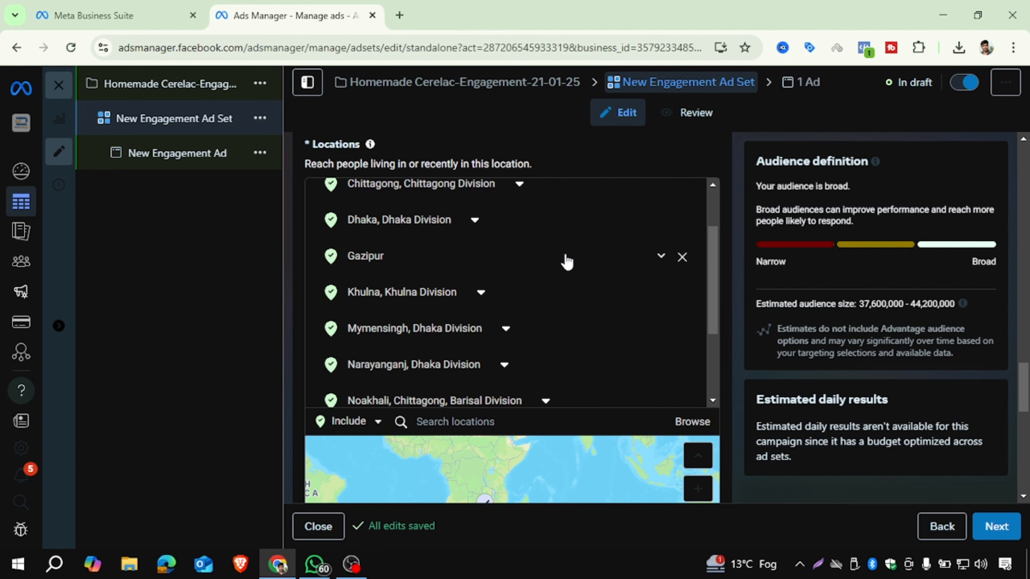
{"action": "scroll", "coordinate": [567, 261], "scroll_direction": "down", "scroll_amount": 2}
{"action": "scroll", "coordinate": [567, 261], "scroll_direction": "down", "scroll_amount": 1}
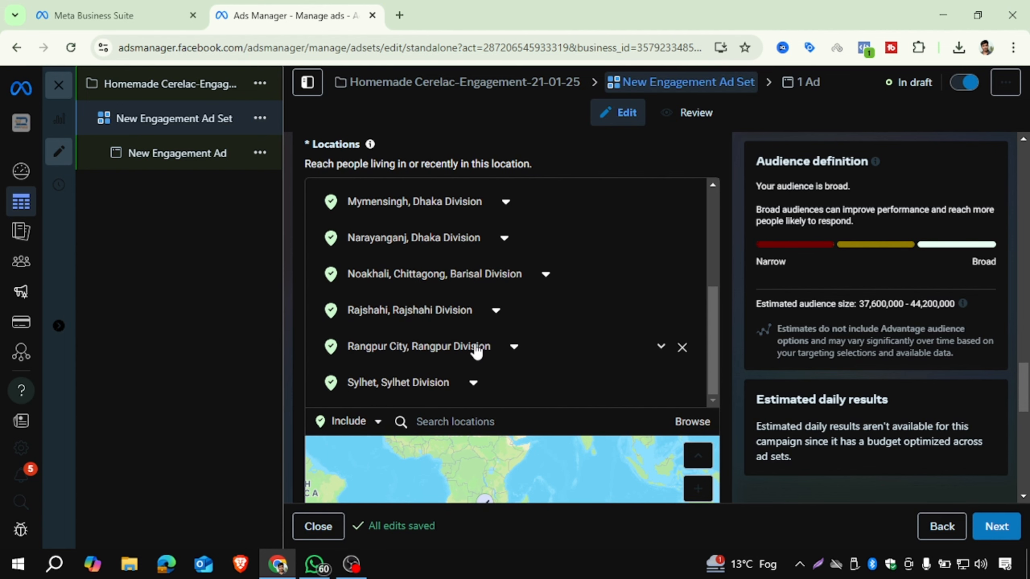
- Select the misplaced Noakhali Sadar Upazila pin in southern Africa on the map and change that location from included to excluded
{"action": "scroll", "coordinate": [476, 350], "scroll_direction": "down", "scroll_amount": 2}
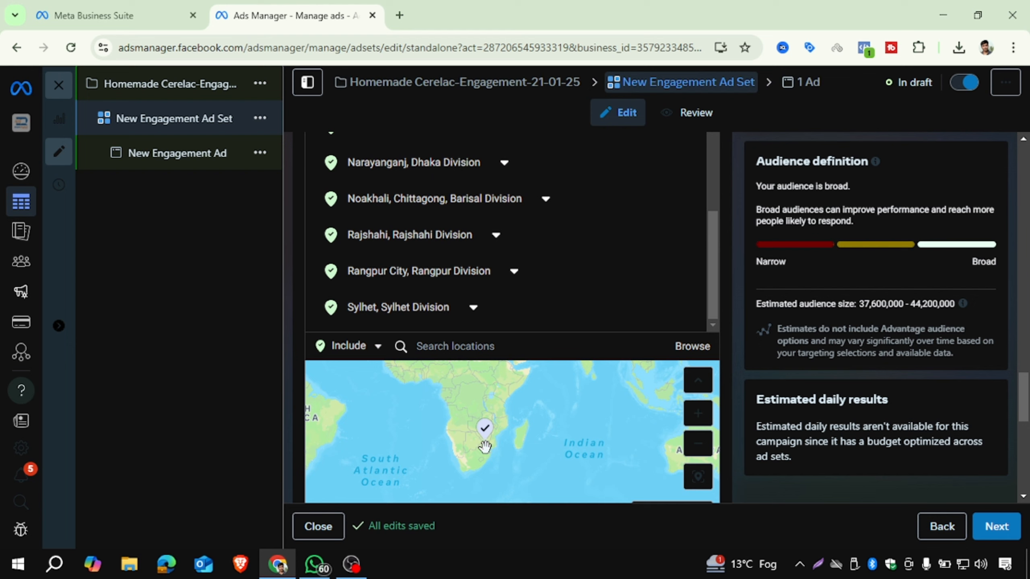
{"action": "left_click", "coordinate": [484, 428]}
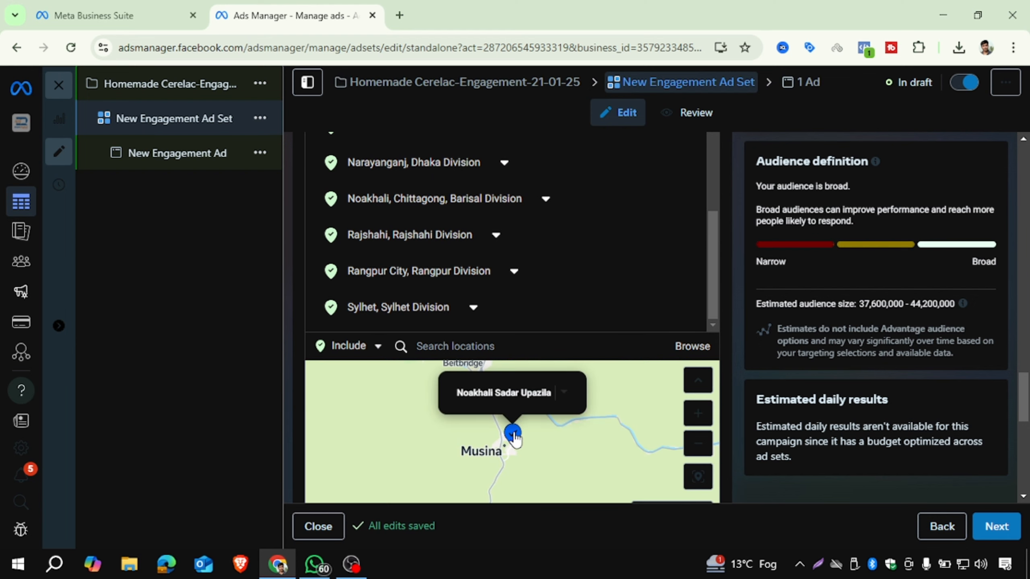
{"action": "left_click", "coordinate": [563, 394]}
{"action": "left_click", "coordinate": [577, 432]}
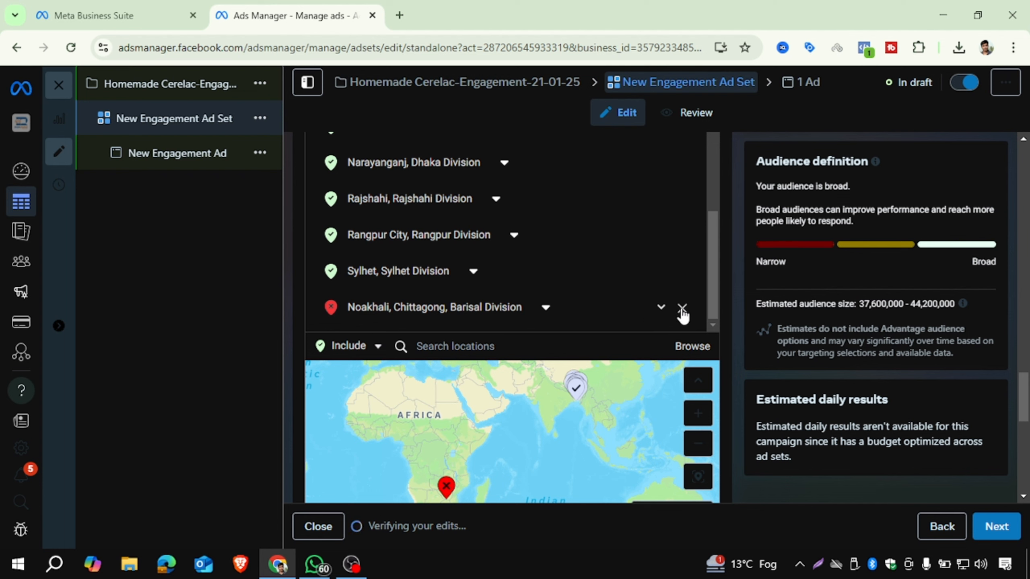
- Remove the excluded Noakhali, Chittagong, Barisal Division location from the targeted locations and review the remaining cities
{"action": "left_click", "coordinate": [682, 308]}
{"action": "scroll", "coordinate": [513, 285], "scroll_direction": "up", "scroll_amount": 5}
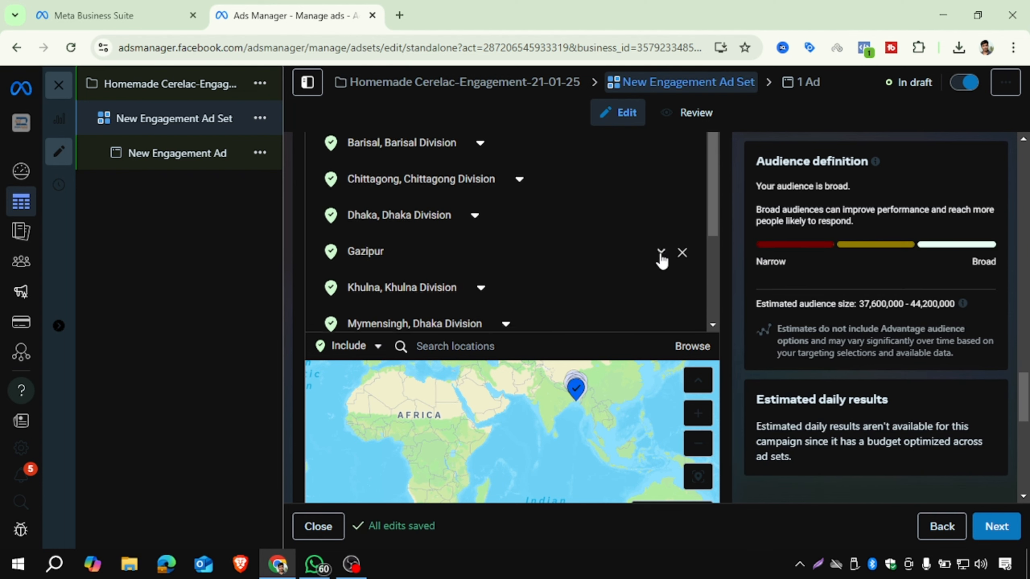
{"action": "scroll", "coordinate": [659, 257], "scroll_direction": "down", "scroll_amount": 10}
{"action": "scroll", "coordinate": [722, 262], "scroll_direction": "up", "scroll_amount": 10}
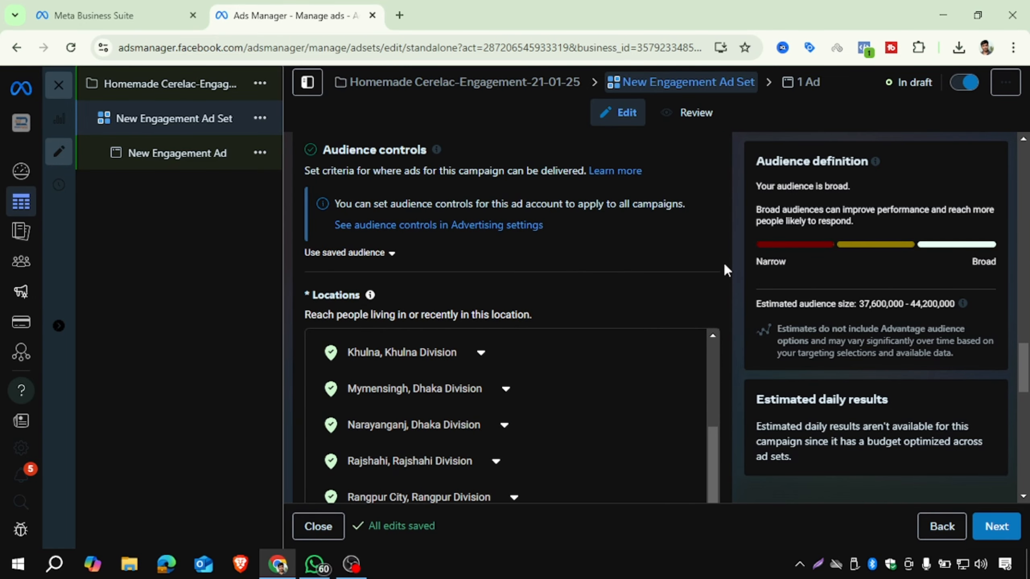
{"action": "scroll", "coordinate": [727, 314], "scroll_direction": "down", "scroll_amount": 3}
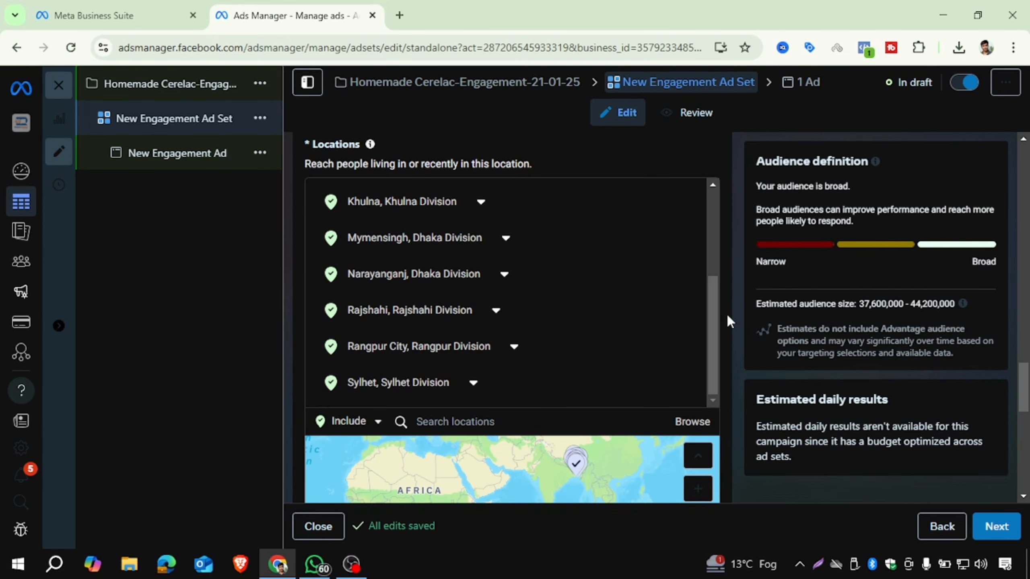
{"action": "scroll", "coordinate": [725, 316], "scroll_direction": "down", "scroll_amount": 8}
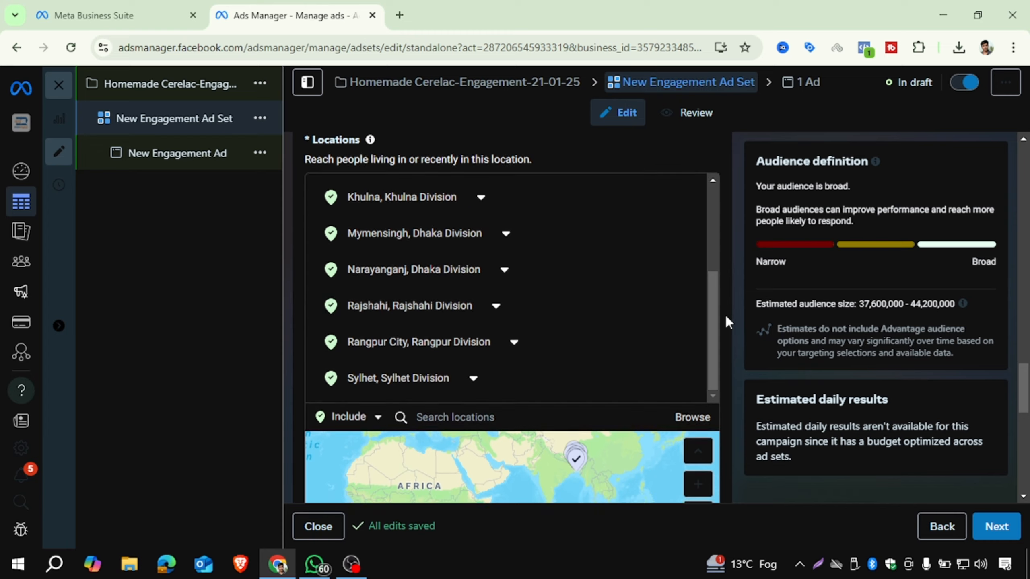
- Examine the location map around Bangladesh to check where the pins of the included cities are placed
{"action": "scroll", "coordinate": [728, 319], "scroll_direction": "up", "scroll_amount": 6}
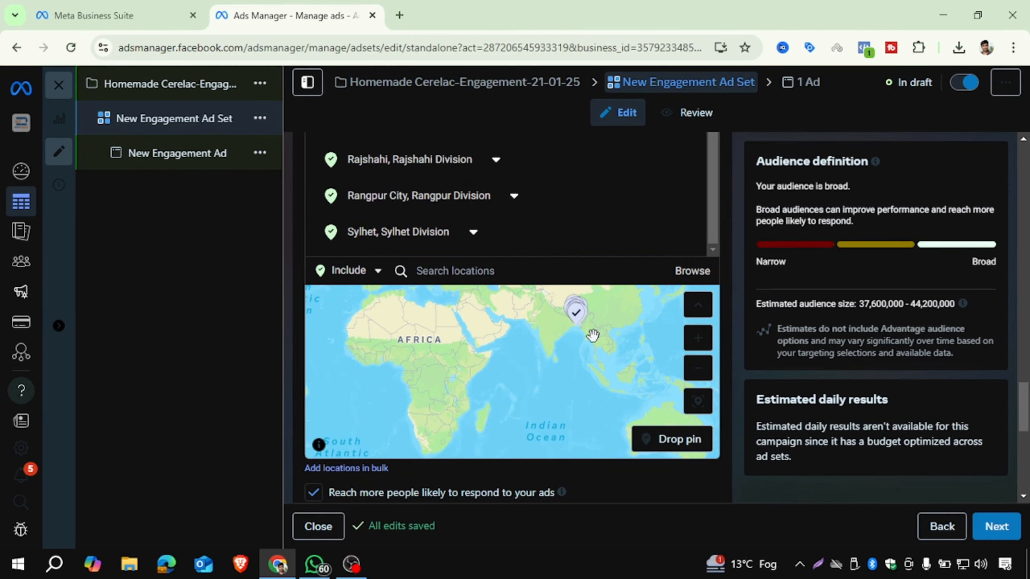
{"action": "scroll", "coordinate": [571, 363], "scroll_direction": "up", "scroll_amount": 5}
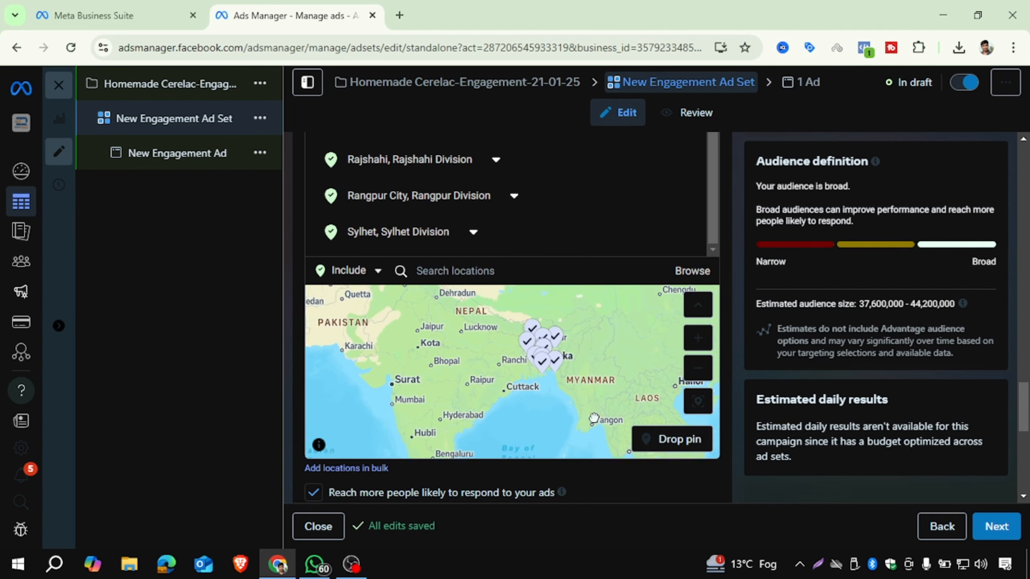
{"action": "scroll", "coordinate": [582, 391], "scroll_direction": "up", "scroll_amount": 2}
{"action": "scroll", "coordinate": [510, 373], "scroll_direction": "up", "scroll_amount": 2}
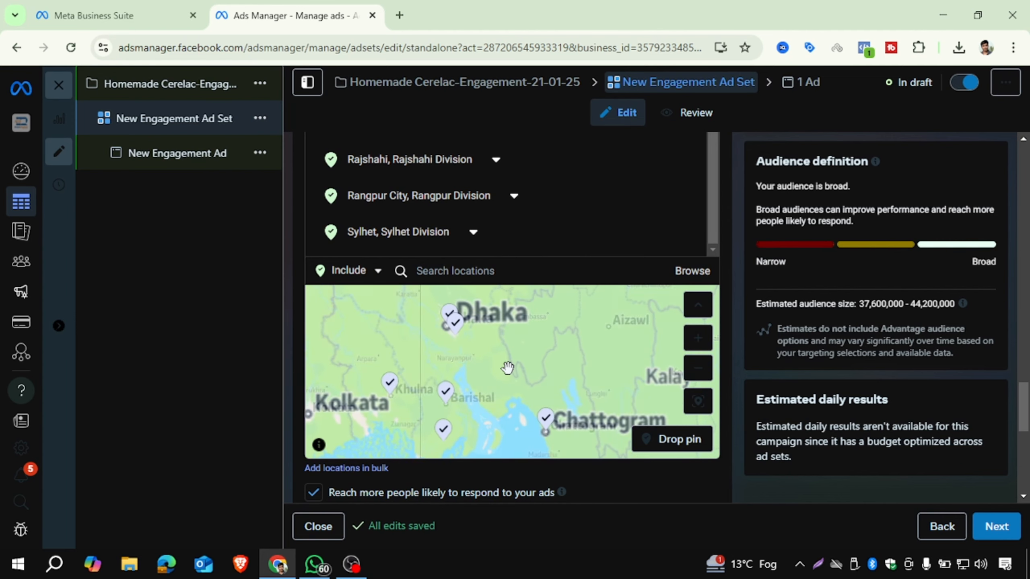
{"action": "scroll", "coordinate": [509, 367], "scroll_direction": "down", "scroll_amount": 4}
{"action": "scroll", "coordinate": [508, 365], "scroll_direction": "up", "scroll_amount": 2}
{"action": "left_click_drag", "start_coordinate": [502, 365], "coordinate": [523, 371]}
{"action": "scroll", "coordinate": [550, 390], "scroll_direction": "up", "scroll_amount": 2}
{"action": "scroll", "coordinate": [576, 376], "scroll_direction": "down", "scroll_amount": 3}
{"action": "scroll", "coordinate": [576, 376], "scroll_direction": "up", "scroll_amount": 1}
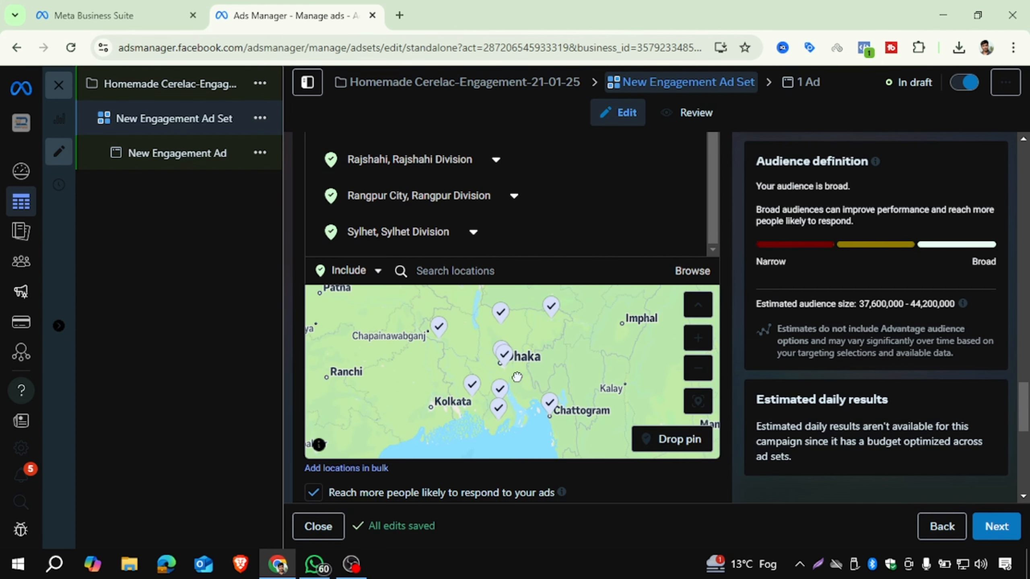
{"action": "scroll", "coordinate": [523, 370], "scroll_direction": "up", "scroll_amount": 2}
{"action": "scroll", "coordinate": [527, 369], "scroll_direction": "down", "scroll_amount": 5}
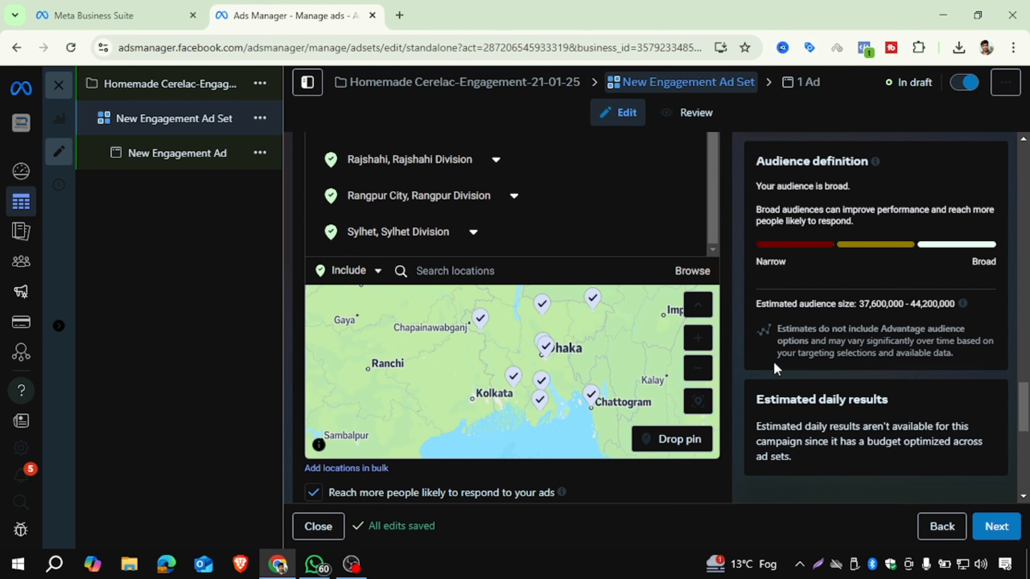
- Switch the ad set from Advantage+ audience to the original audience options
{"action": "scroll", "coordinate": [731, 307], "scroll_direction": "down", "scroll_amount": 10}
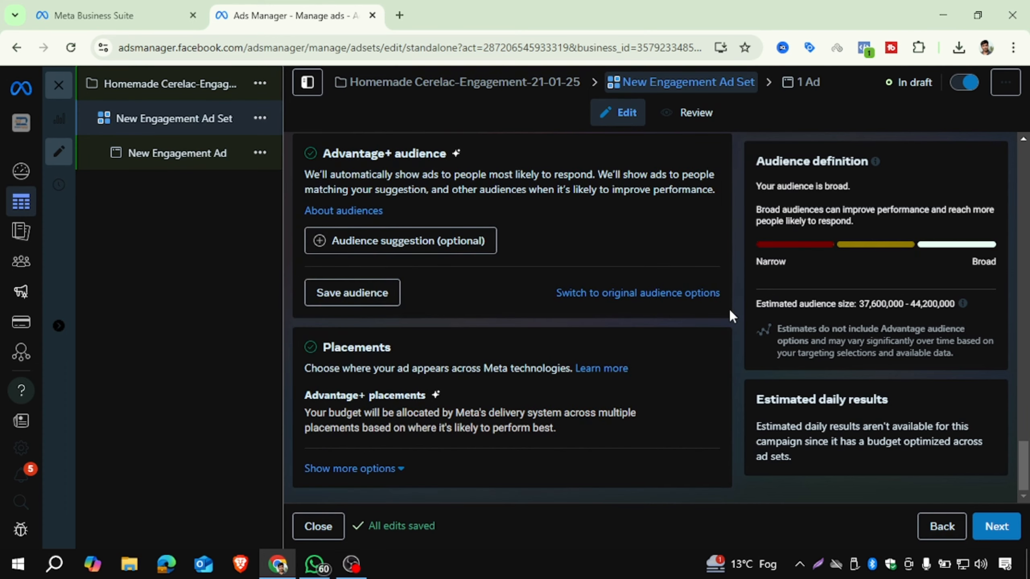
{"action": "scroll", "coordinate": [728, 309], "scroll_direction": "up", "scroll_amount": 1}
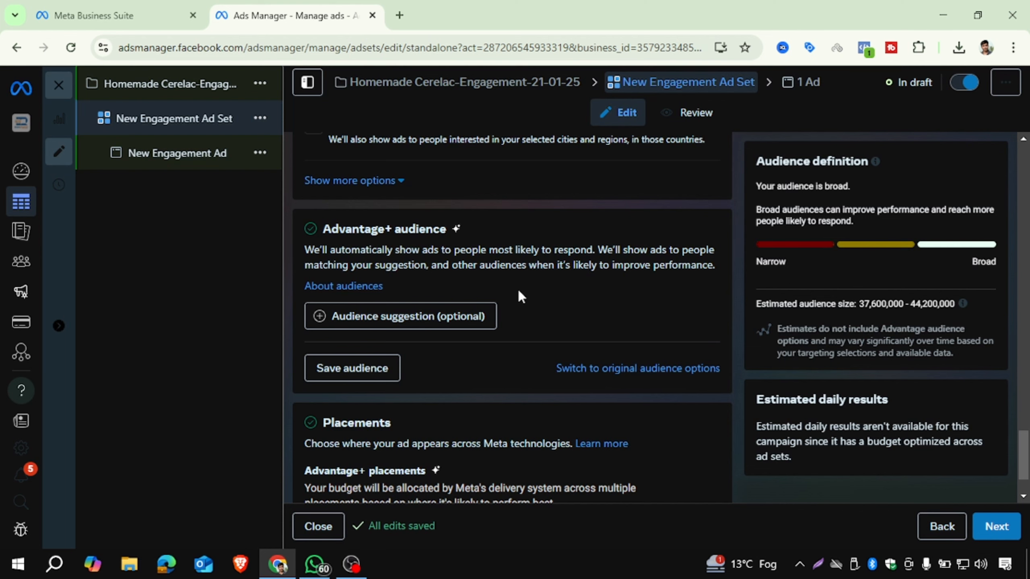
{"action": "left_click", "coordinate": [626, 368]}
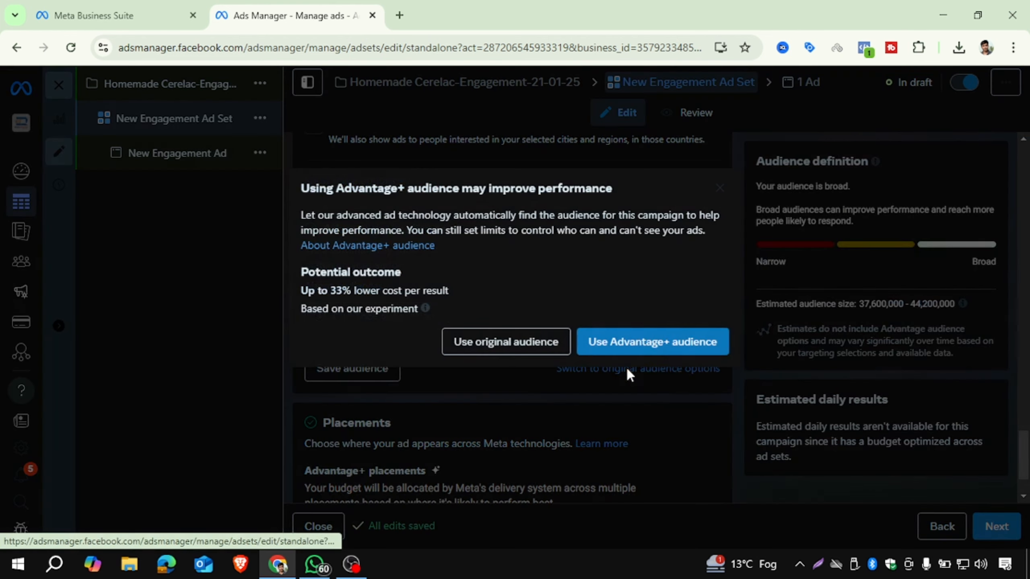
{"action": "left_click", "coordinate": [476, 346]}
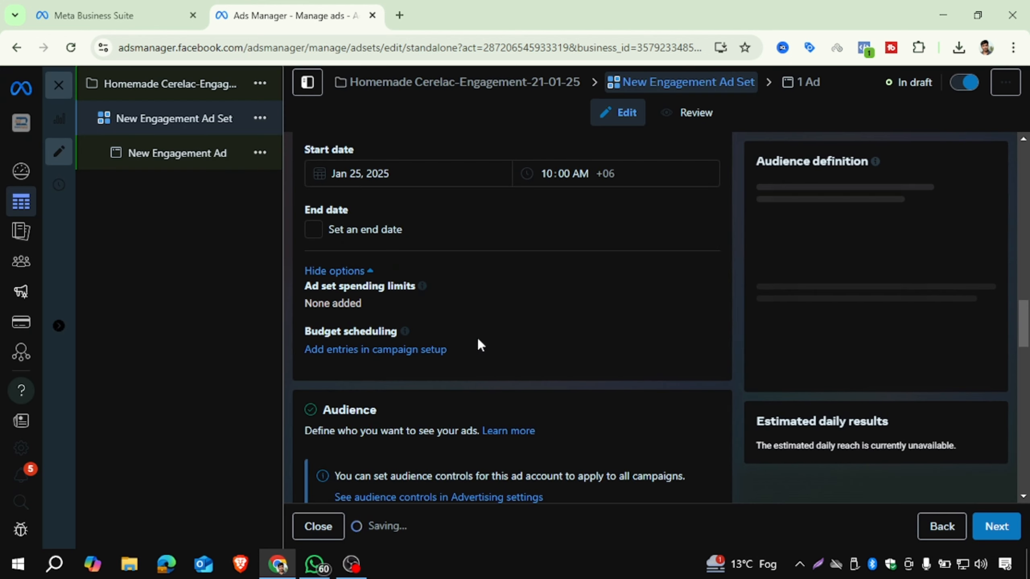
- Set the audience age range from 20 to 38
{"action": "scroll", "coordinate": [487, 336], "scroll_direction": "down", "scroll_amount": 10}
{"action": "scroll", "coordinate": [495, 341], "scroll_direction": "down", "scroll_amount": 8}
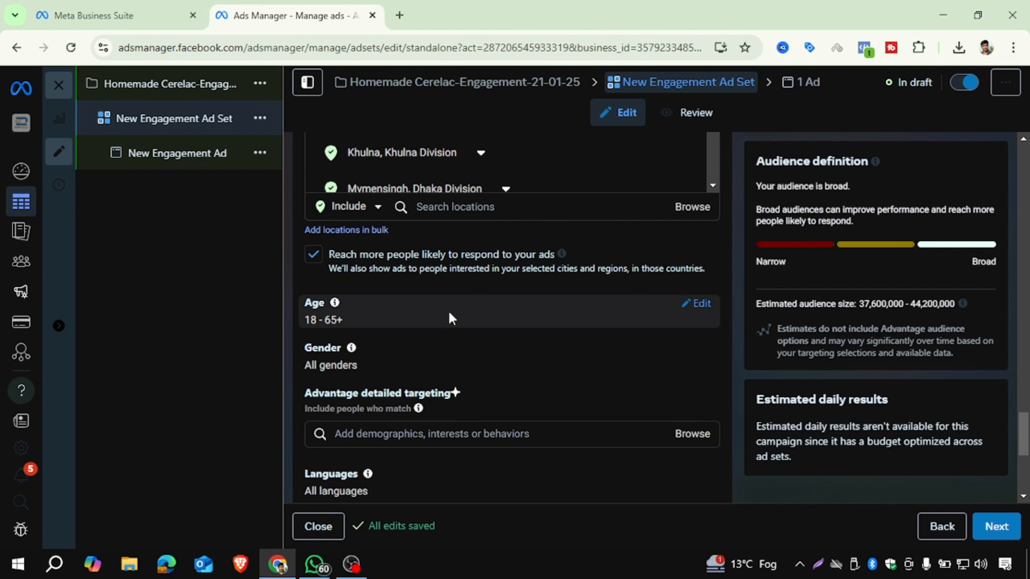
{"action": "left_click", "coordinate": [701, 304]}
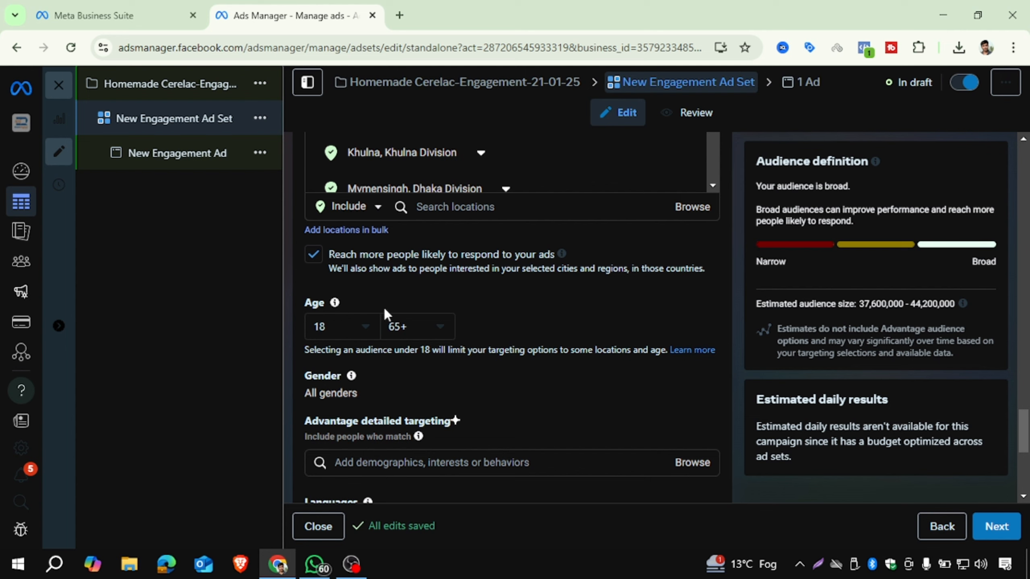
{"action": "left_click", "coordinate": [361, 329]}
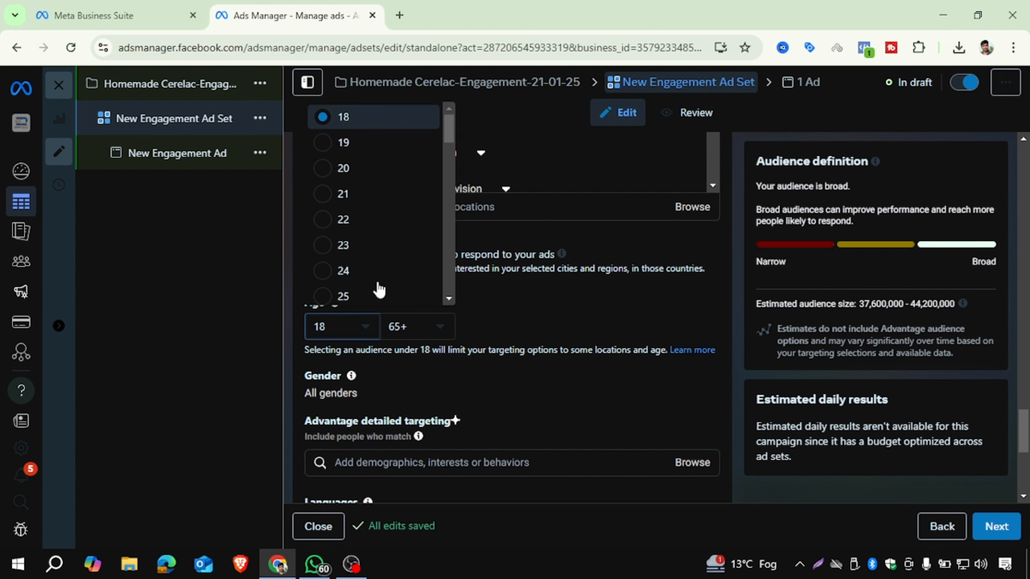
{"action": "left_click", "coordinate": [344, 171]}
{"action": "left_click", "coordinate": [425, 328]}
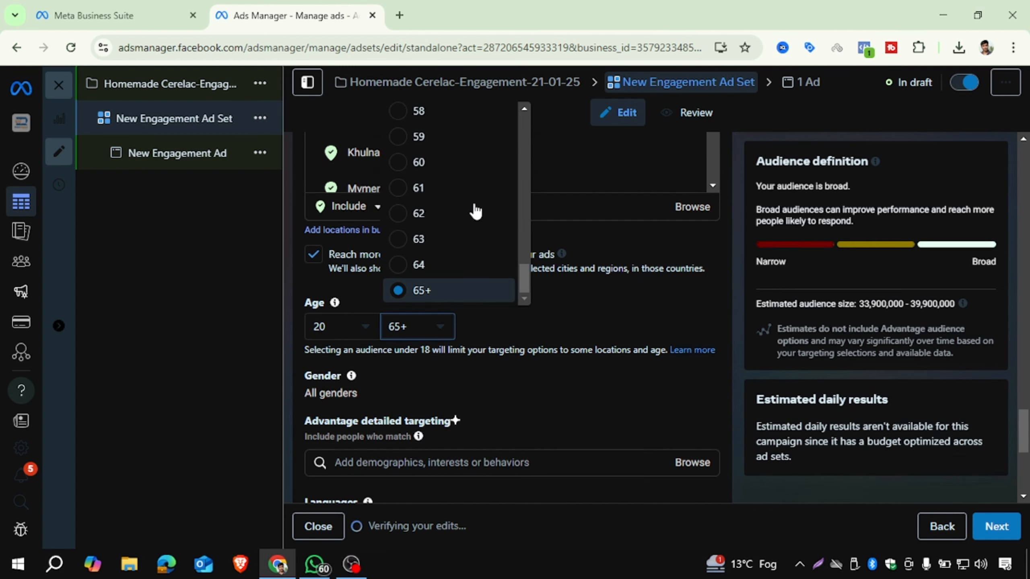
{"action": "scroll", "coordinate": [472, 212], "scroll_direction": "up", "scroll_amount": 20}
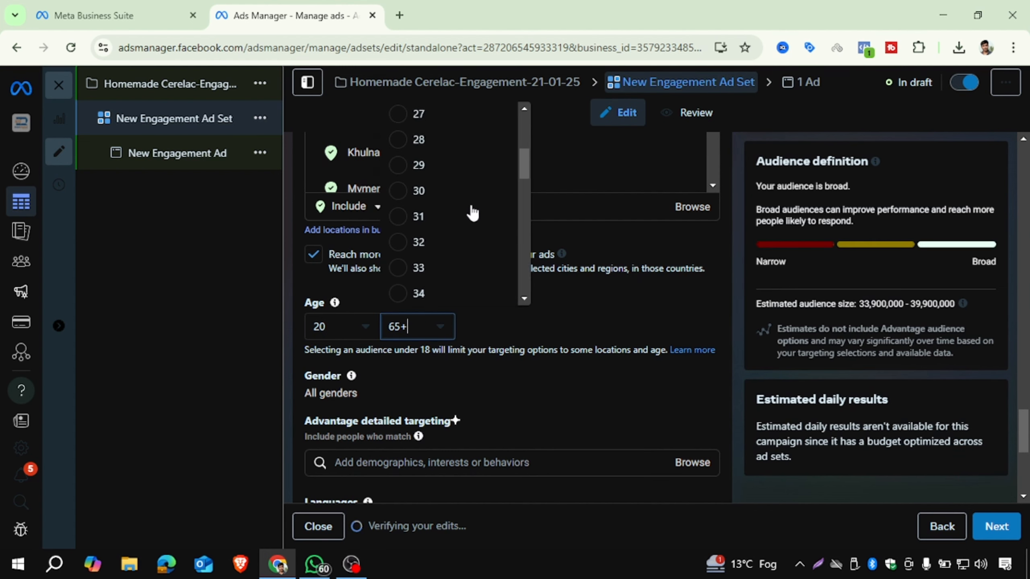
{"action": "scroll", "coordinate": [473, 211], "scroll_direction": "up", "scroll_amount": 3}
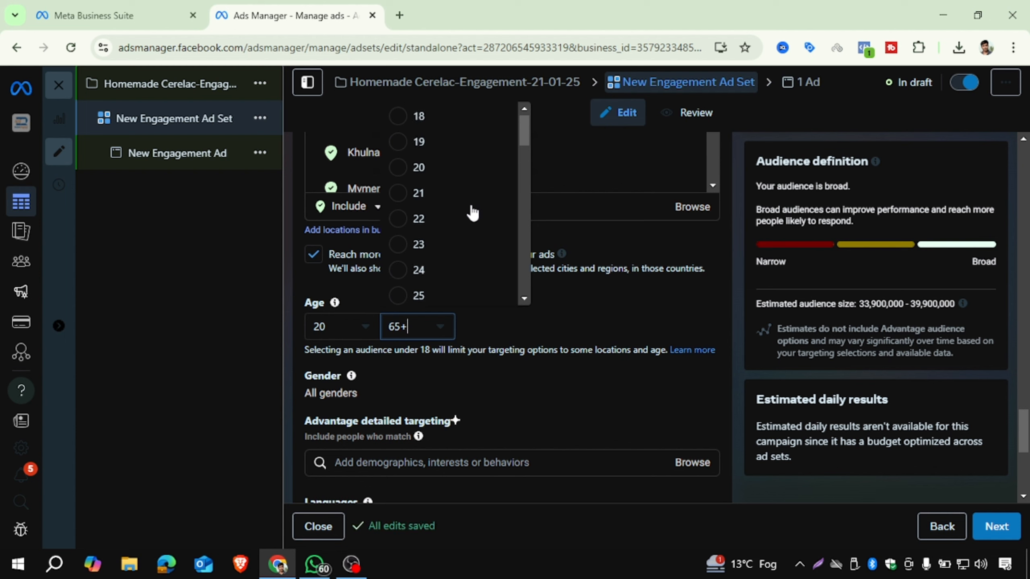
{"action": "scroll", "coordinate": [472, 212], "scroll_direction": "down", "scroll_amount": 6}
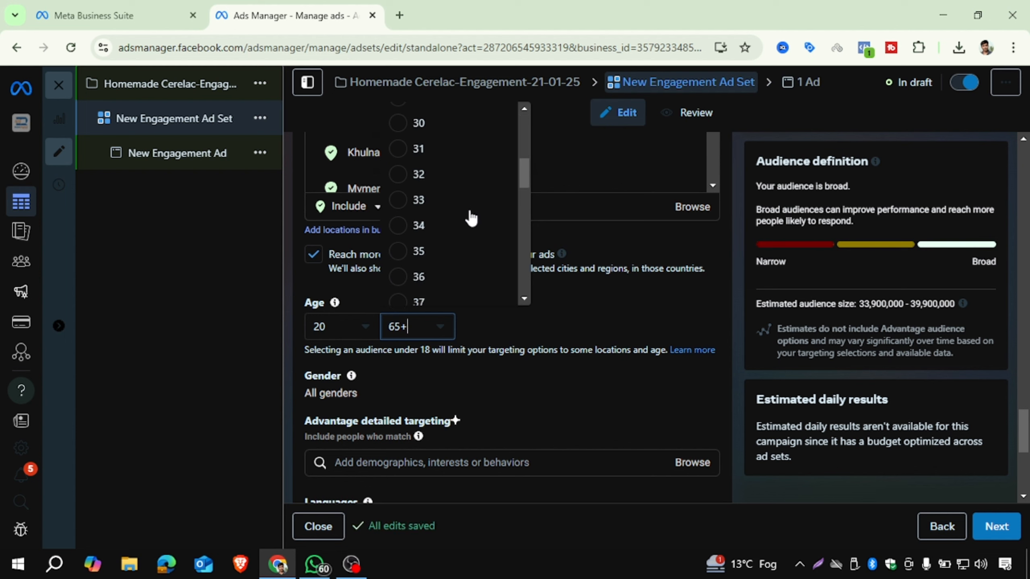
{"action": "scroll", "coordinate": [471, 220], "scroll_direction": "down", "scroll_amount": 2}
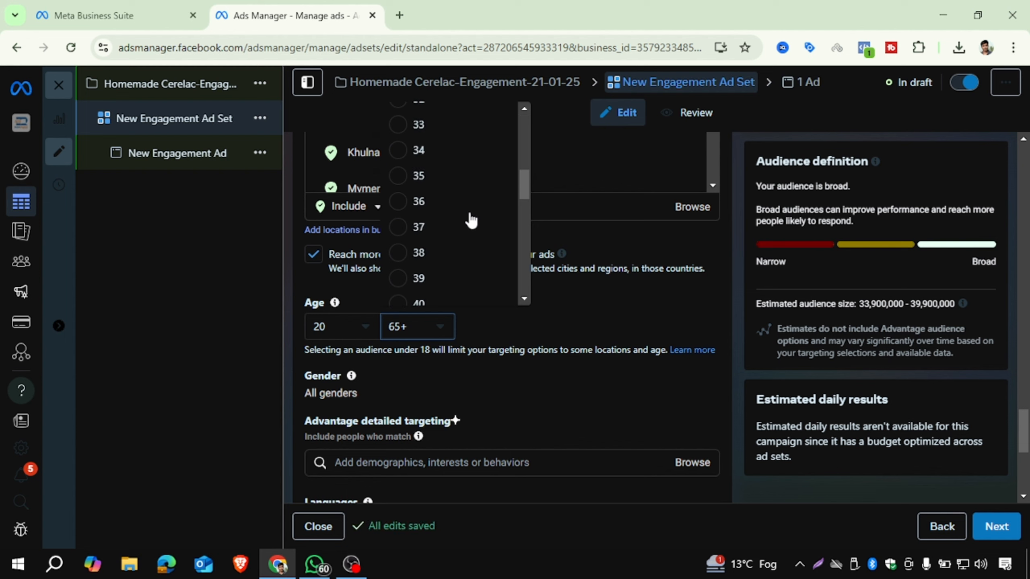
{"action": "left_click", "coordinate": [403, 260]}
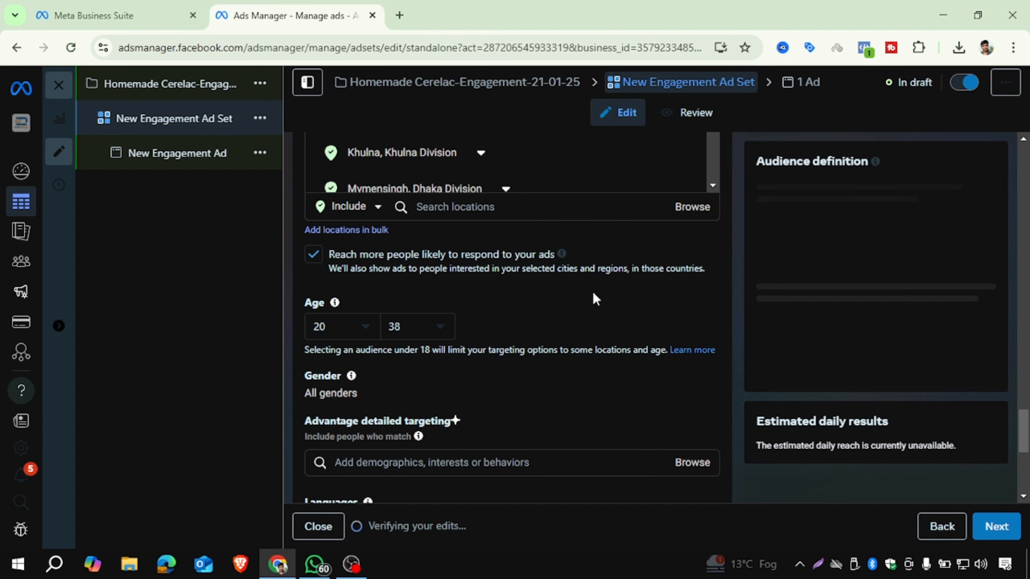
- Limit the audience gender to Women
{"action": "scroll", "coordinate": [593, 294], "scroll_direction": "down", "scroll_amount": 2}
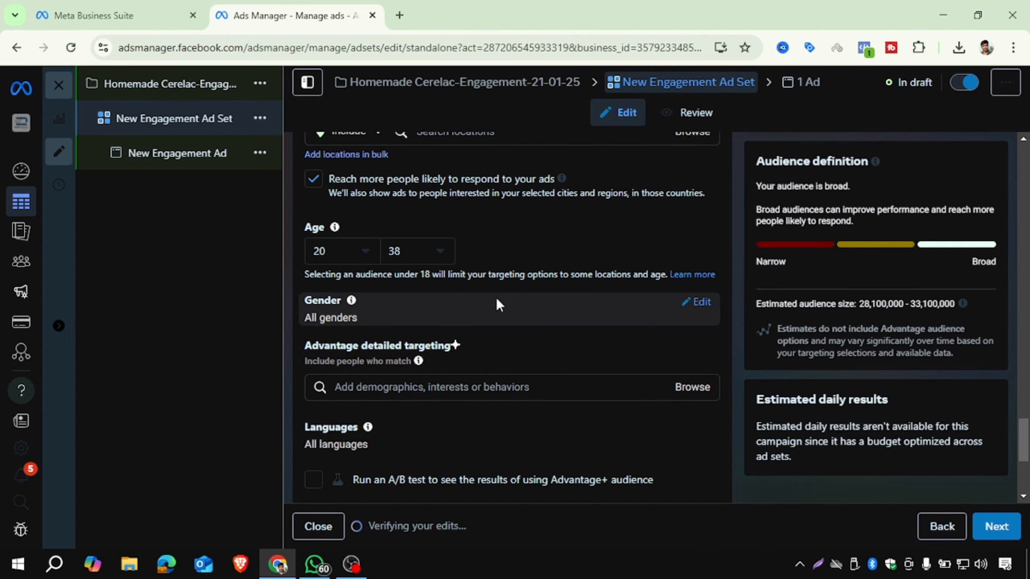
{"action": "left_click", "coordinate": [701, 302]}
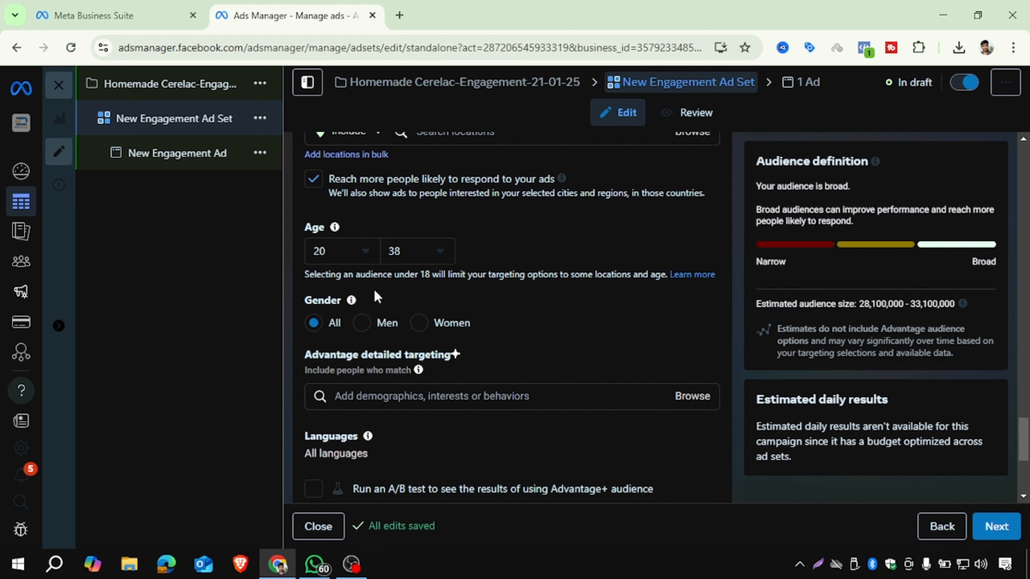
{"action": "left_click", "coordinate": [419, 325]}
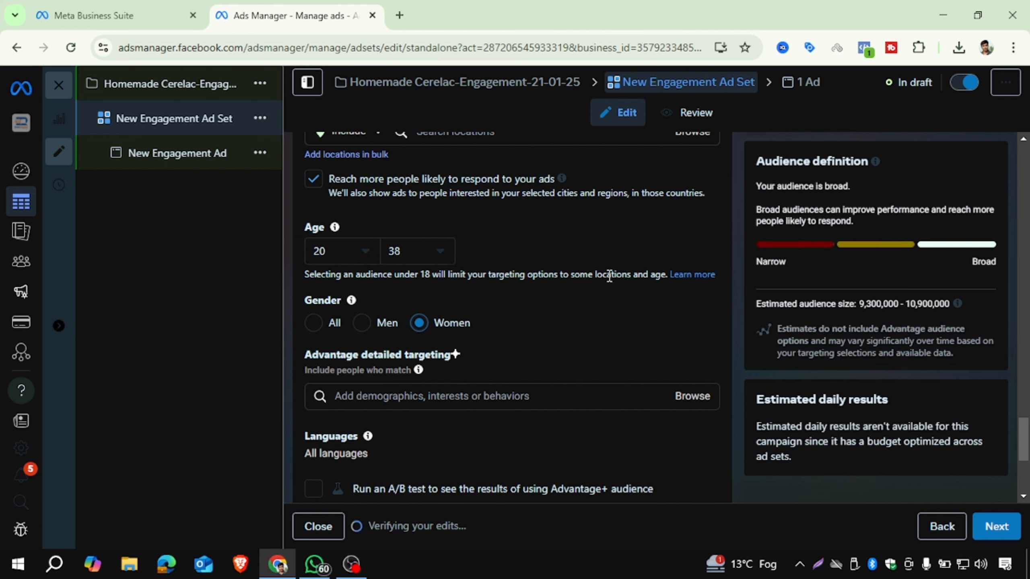
- Search detailed targeting for "baby food" and add the interest Baby food (food & drink)
{"action": "scroll", "coordinate": [608, 299], "scroll_direction": "down", "scroll_amount": 2}
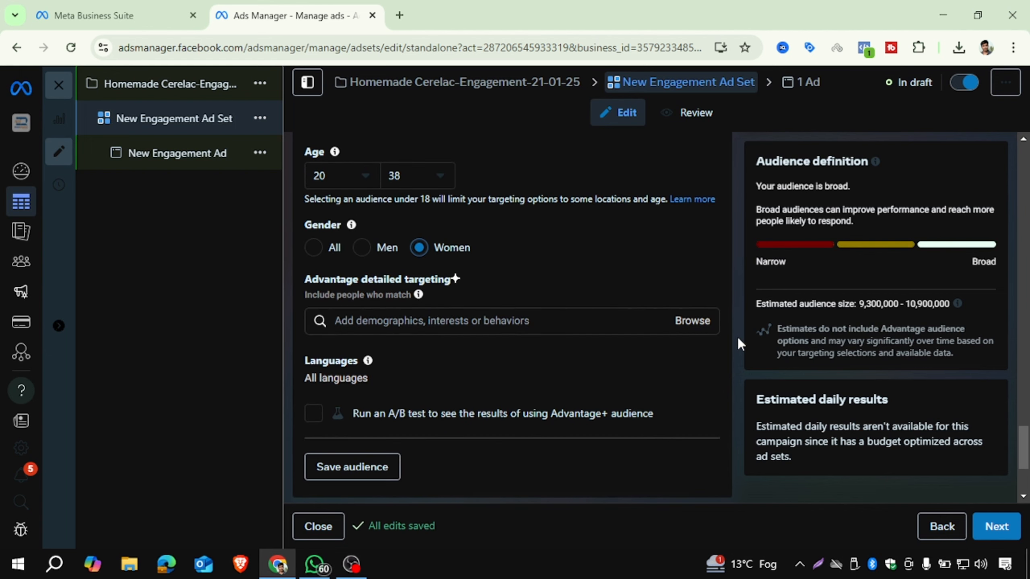
{"action": "scroll", "coordinate": [732, 319], "scroll_direction": "up", "scroll_amount": 1}
{"action": "scroll", "coordinate": [733, 320], "scroll_direction": "down", "scroll_amount": 2}
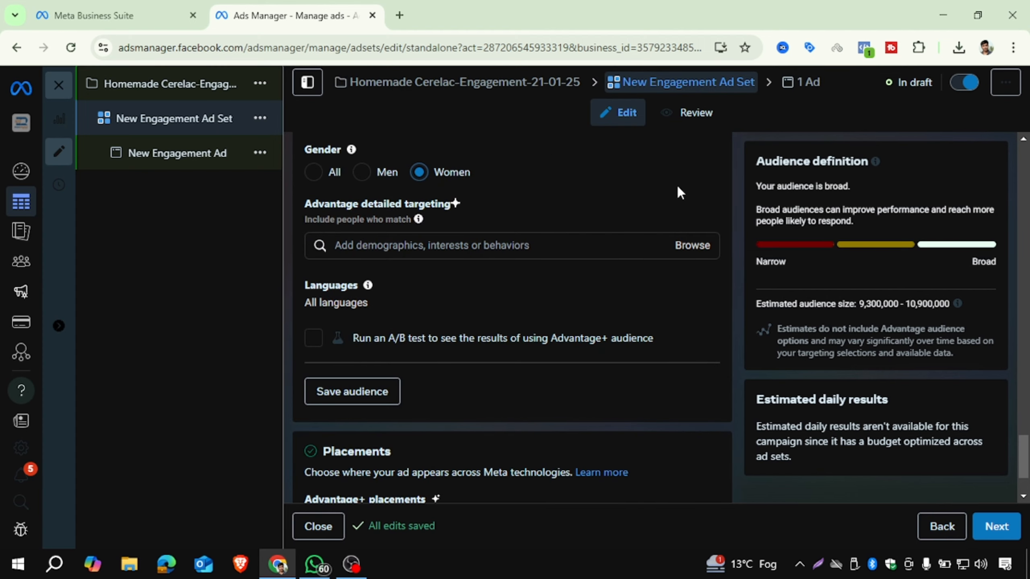
{"action": "left_click", "coordinate": [485, 244]}
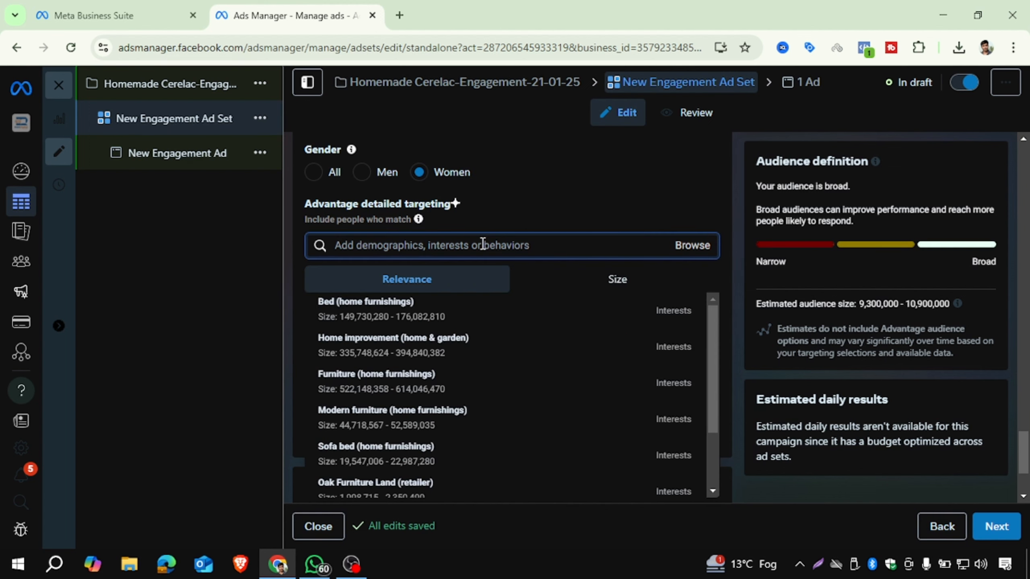
{"action": "type", "text": "bab"}
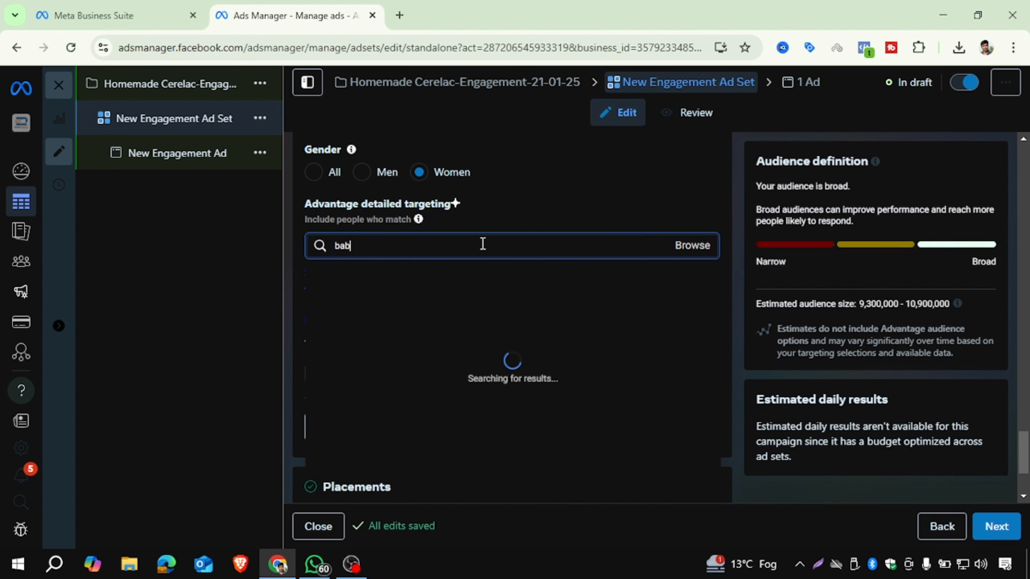
{"action": "type", "text": "y food"}
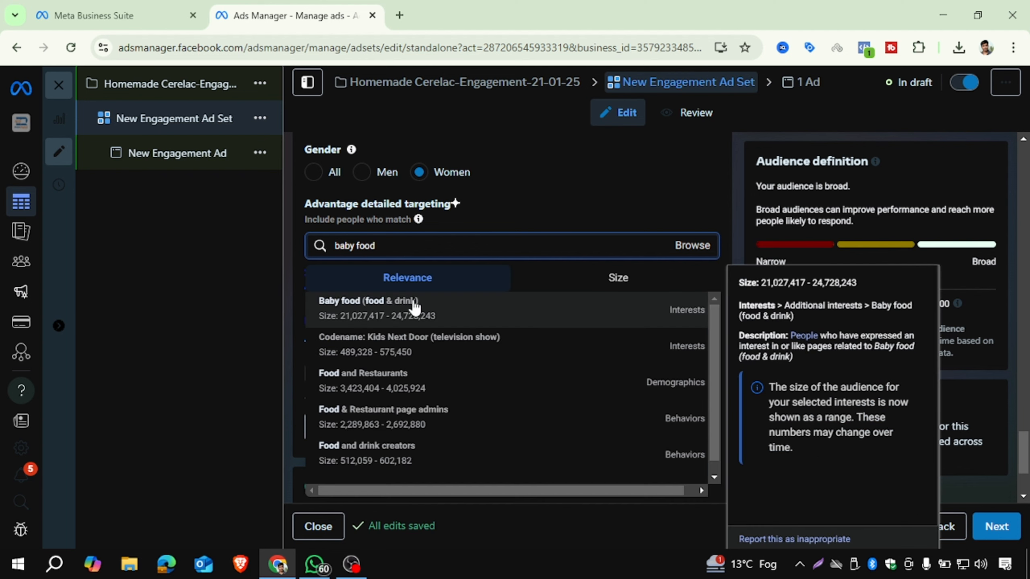
{"action": "left_click", "coordinate": [568, 295]}
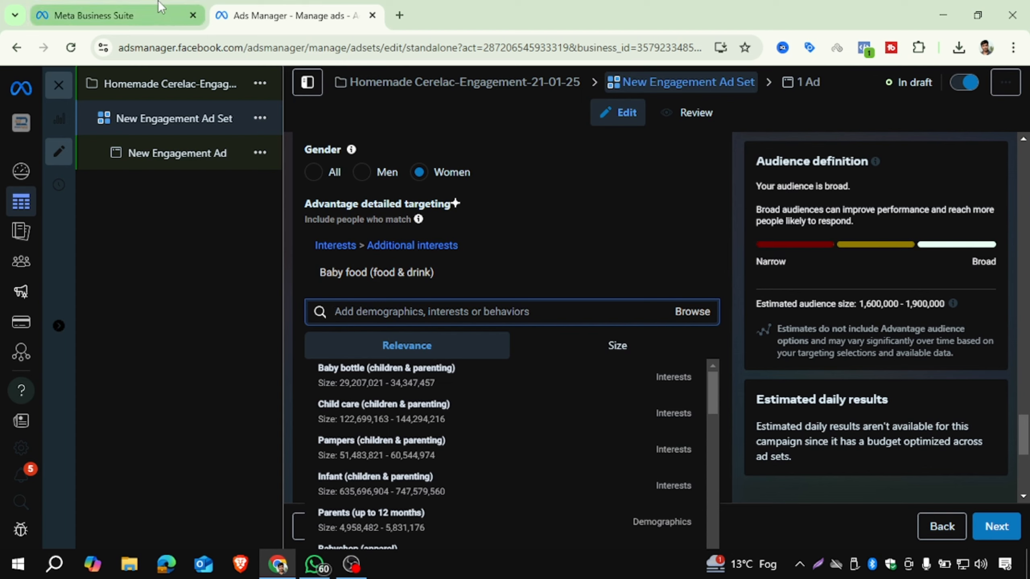
- Copy "Homemade Cerelac" from the product message in WhatsApp and search for it in the ad set's detailed targeting in Ads Manager
{"action": "left_click", "coordinate": [315, 565]}
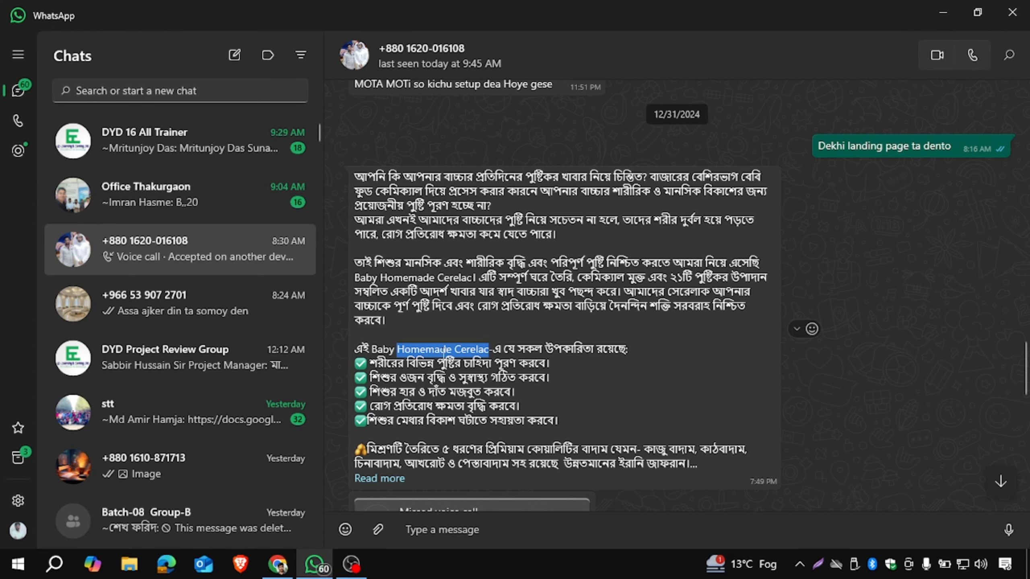
{"action": "right_click", "coordinate": [444, 350]}
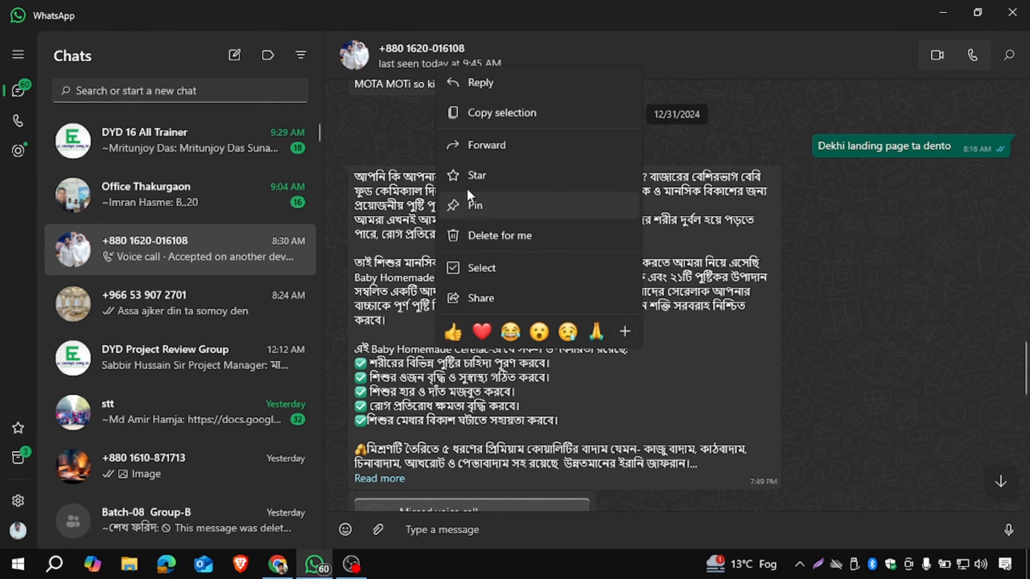
{"action": "left_click", "coordinate": [480, 109]}
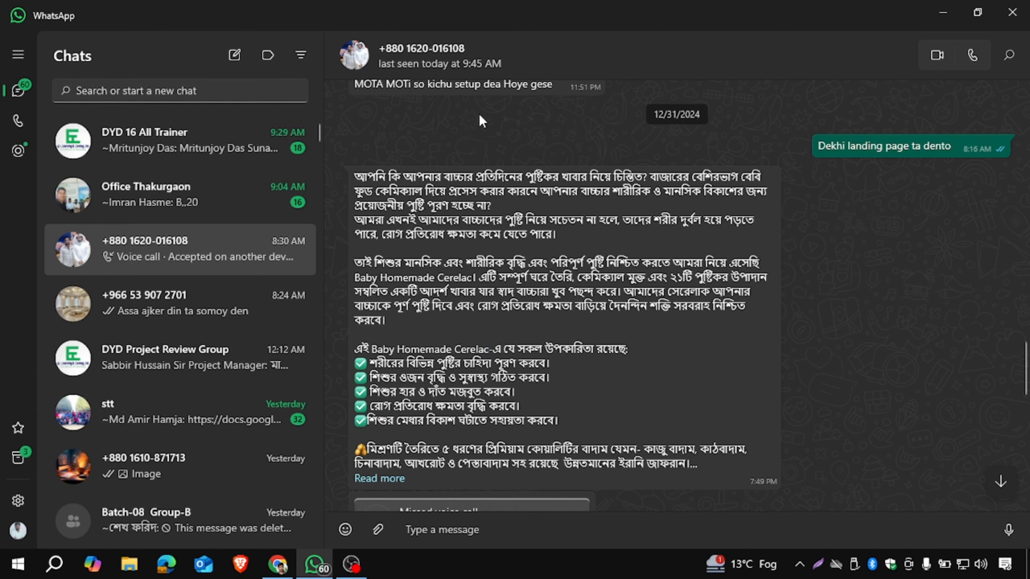
{"action": "left_click", "coordinate": [278, 564]}
{"action": "right_click", "coordinate": [363, 302]}
{"action": "right_click", "coordinate": [347, 313]}
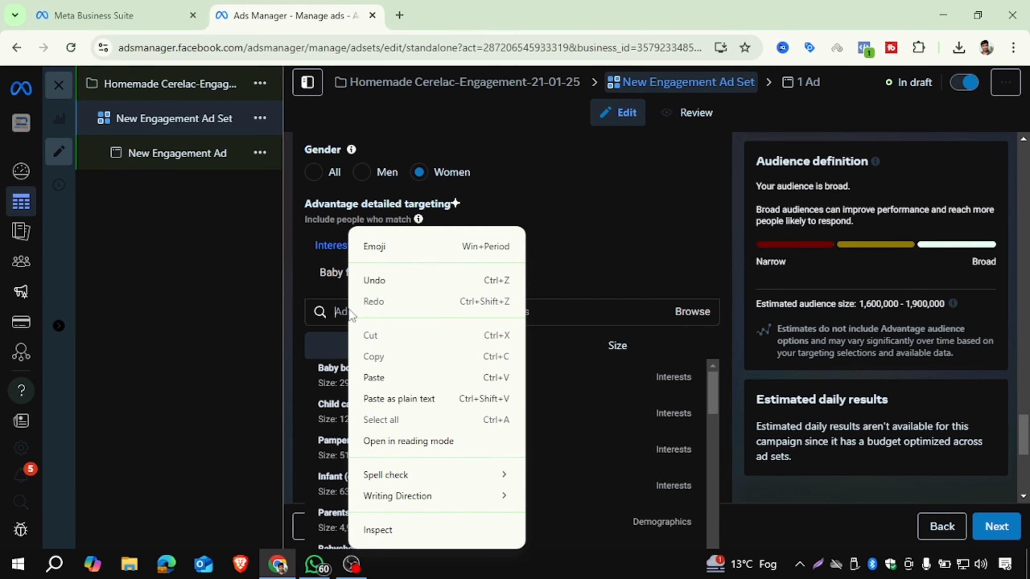
{"action": "left_click", "coordinate": [379, 375]}
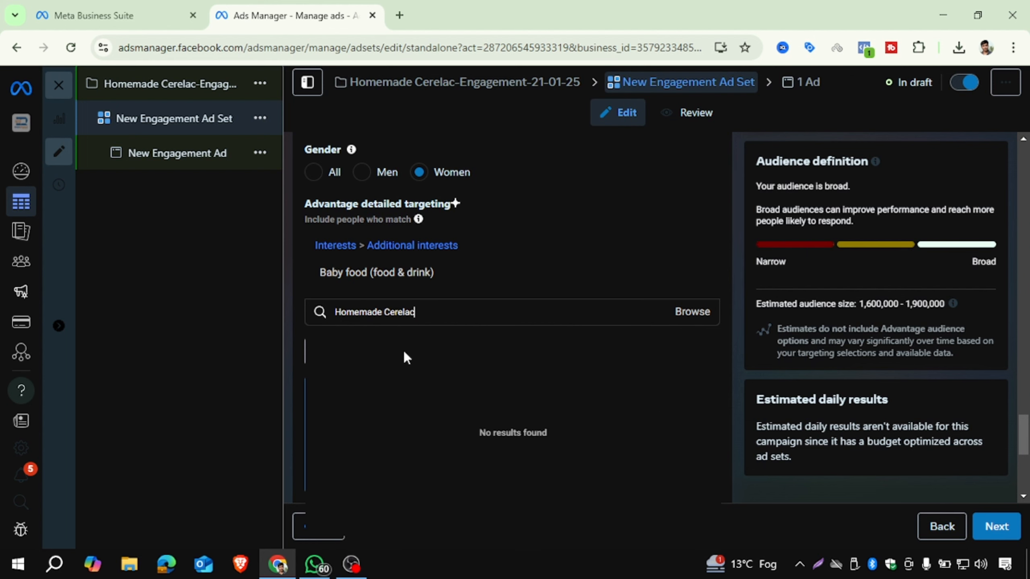
- Repeat the detailed targeting search for "Homemade Cerelac" and clear the search text
{"action": "left_click_drag", "start_coordinate": [387, 313], "coordinate": [267, 320]}
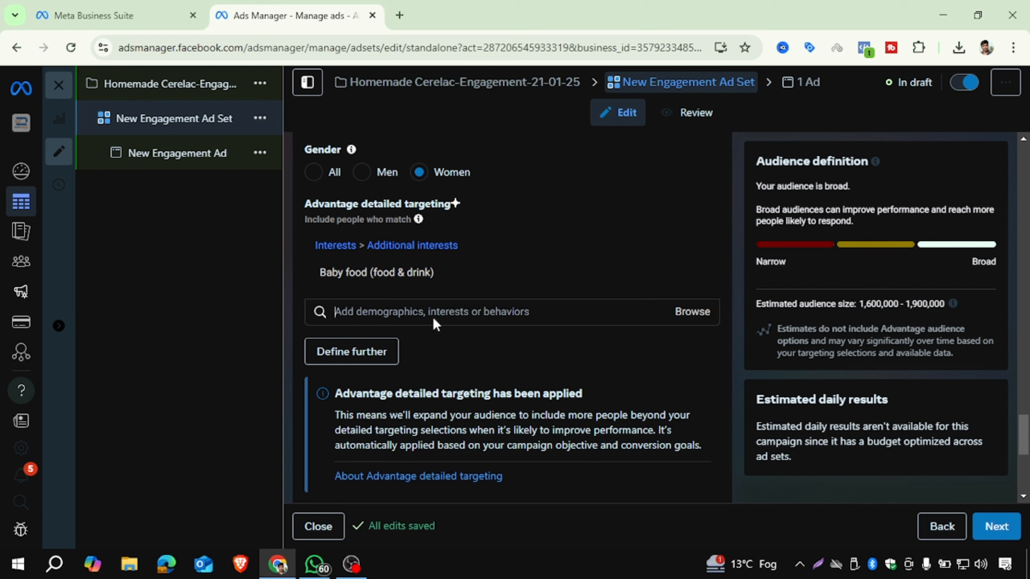
{"action": "right_click", "coordinate": [403, 309]}
{"action": "left_click", "coordinate": [436, 375]}
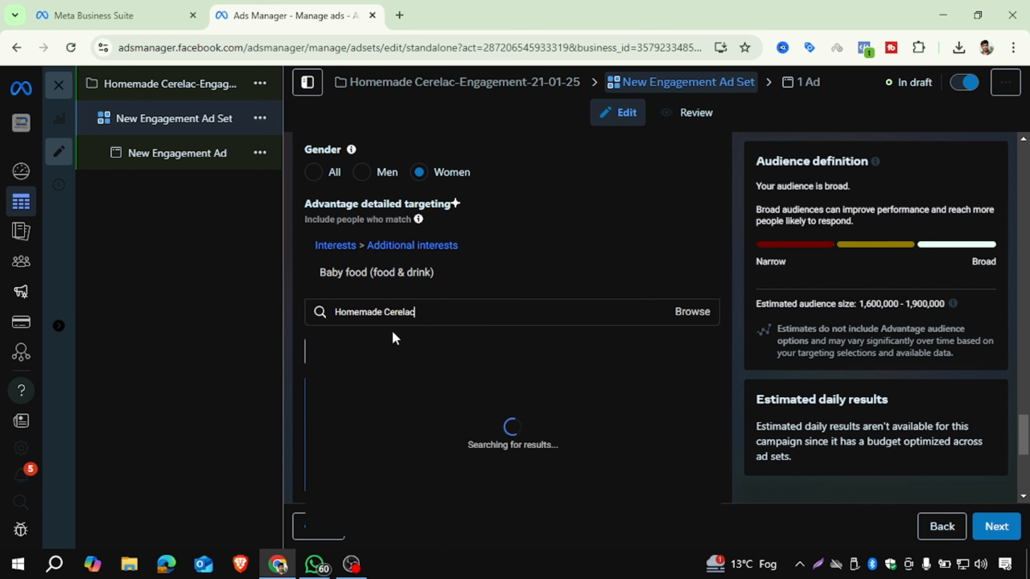
{"action": "left_click_drag", "start_coordinate": [388, 313], "coordinate": [275, 318]}
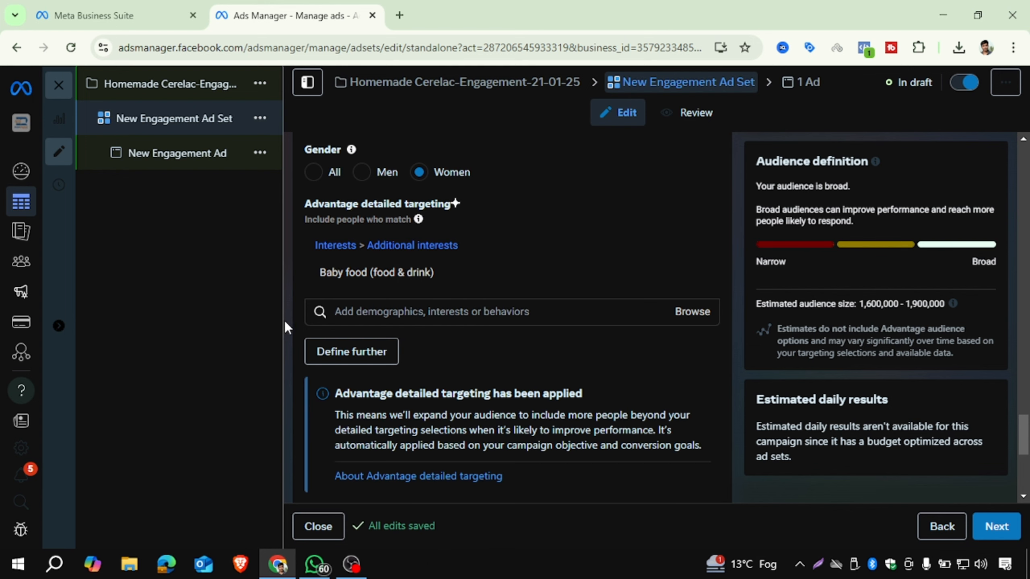
{"action": "right_click", "coordinate": [403, 310]}
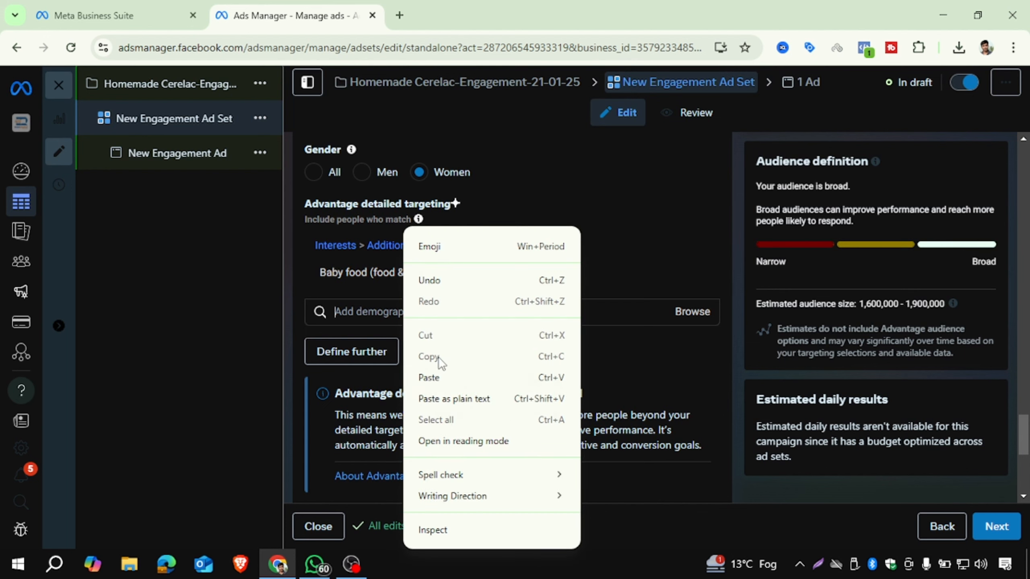
{"action": "left_click", "coordinate": [436, 378]}
{"action": "key", "text": "ctrl+a"}
{"action": "key", "text": "BackSpace"}
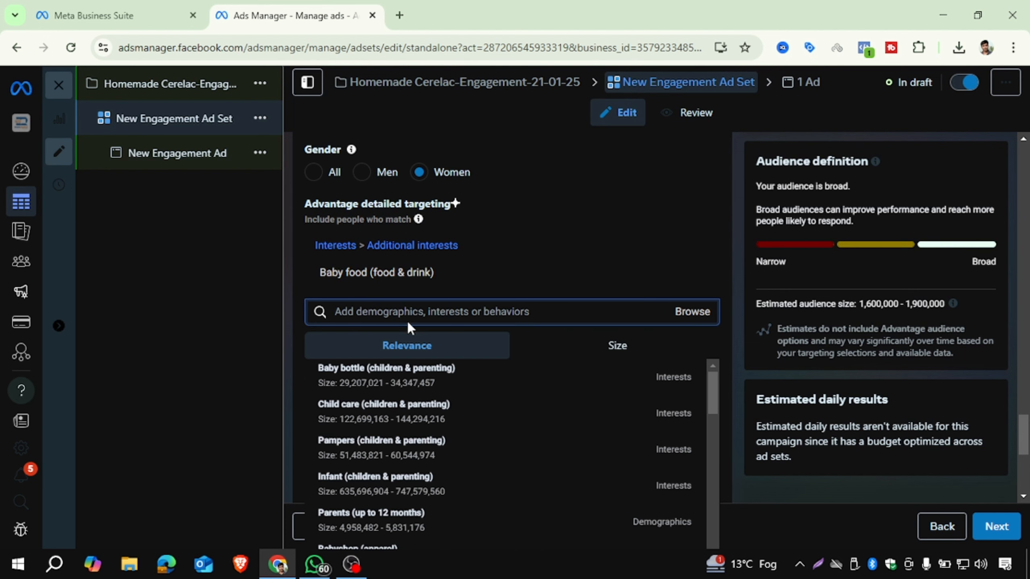
{"action": "right_click", "coordinate": [401, 310]}
{"action": "left_click", "coordinate": [436, 378]}
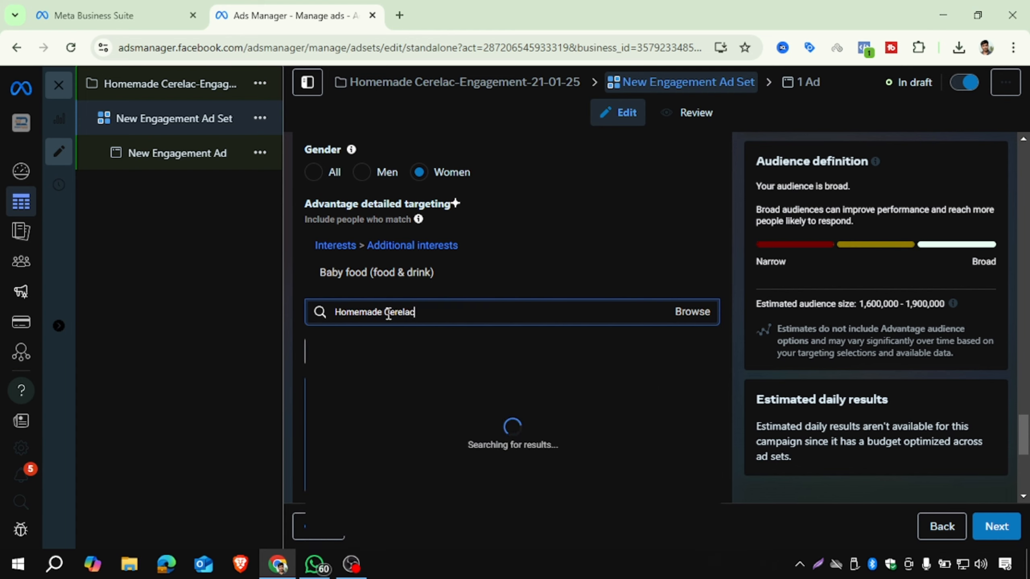
{"action": "key", "text": "ctrl+a"}
{"action": "key", "text": "BackSpace"}
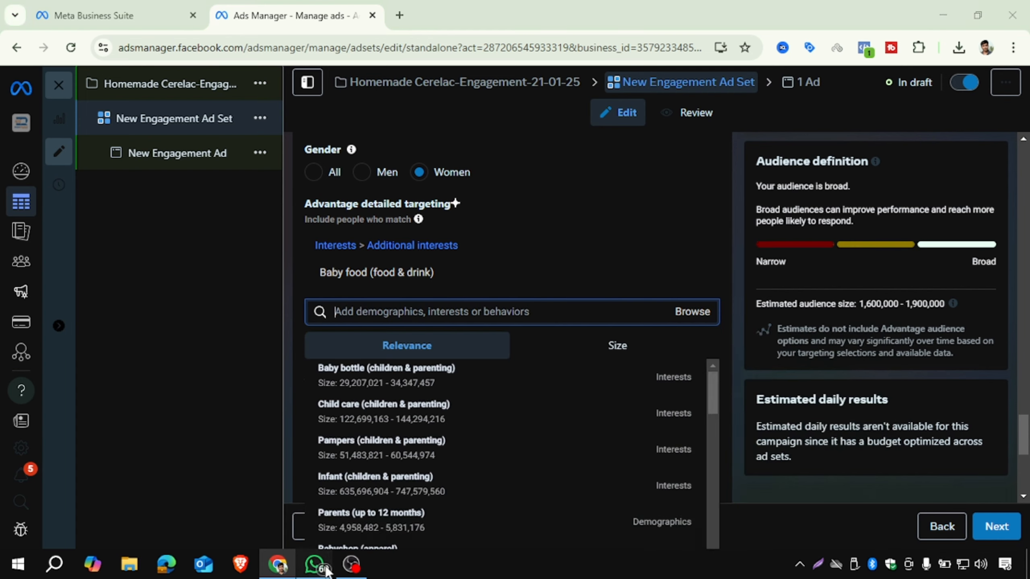
- Copy "Cerelac" from the WhatsApp product message and add the interest Cerelac (baby supplies) to the detailed targeting in Ads Manager
{"action": "key", "text": "alt+Tab"}
{"action": "left_click_drag", "start_coordinate": [455, 348], "coordinate": [486, 351]}
{"action": "key", "text": "ctrl+c"}
{"action": "key", "text": "alt+Tab"}
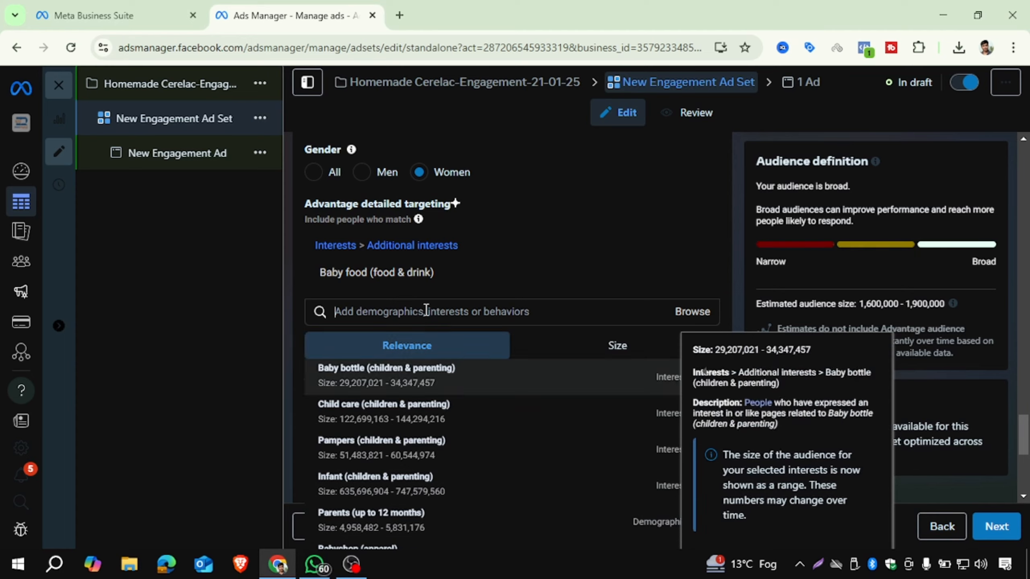
{"action": "key", "text": "ctrl+v"}
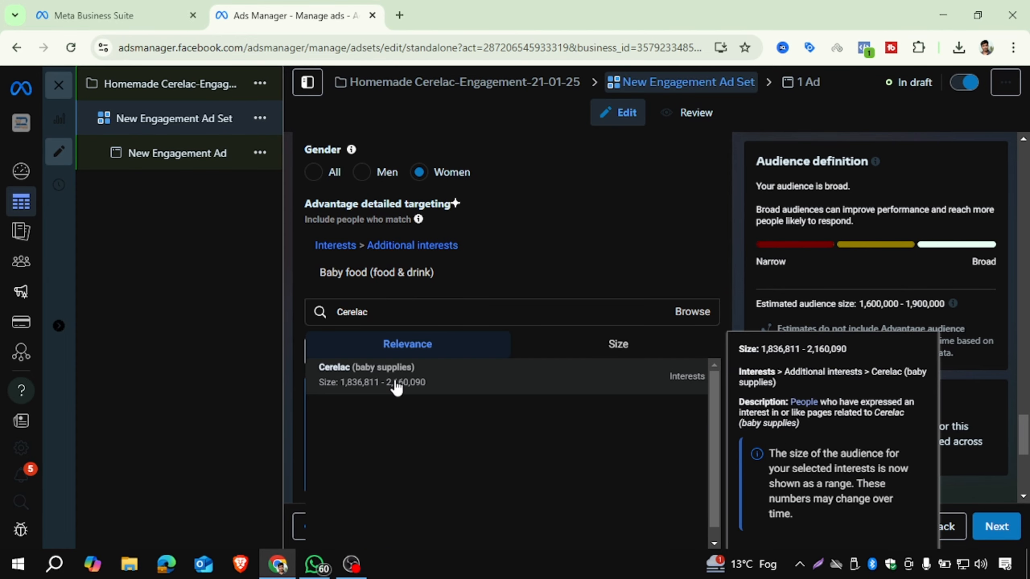
{"action": "left_click", "coordinate": [442, 380]}
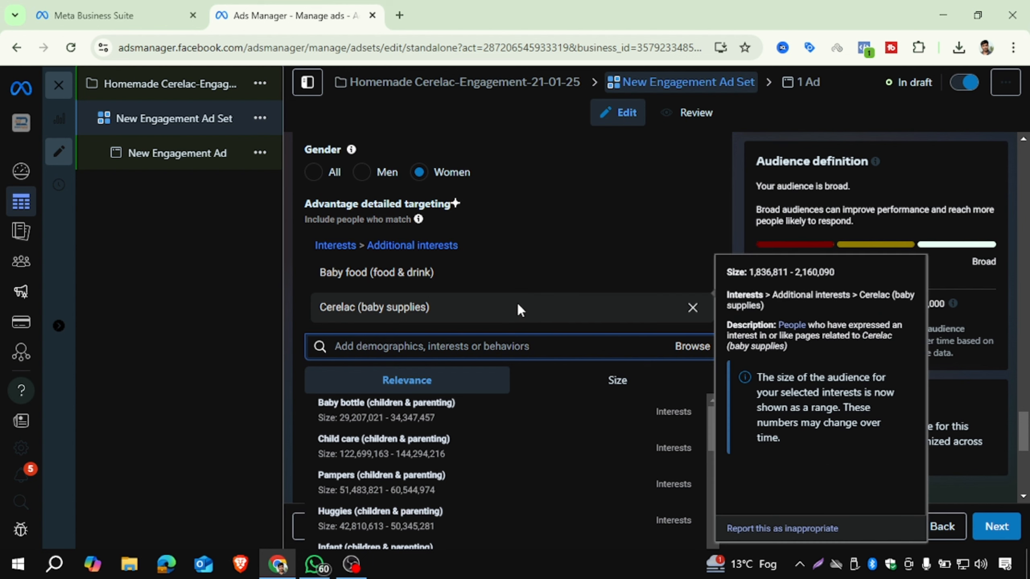
{"action": "mouse_move", "coordinate": [693, 274]}
{"action": "left_click", "coordinate": [691, 347]}
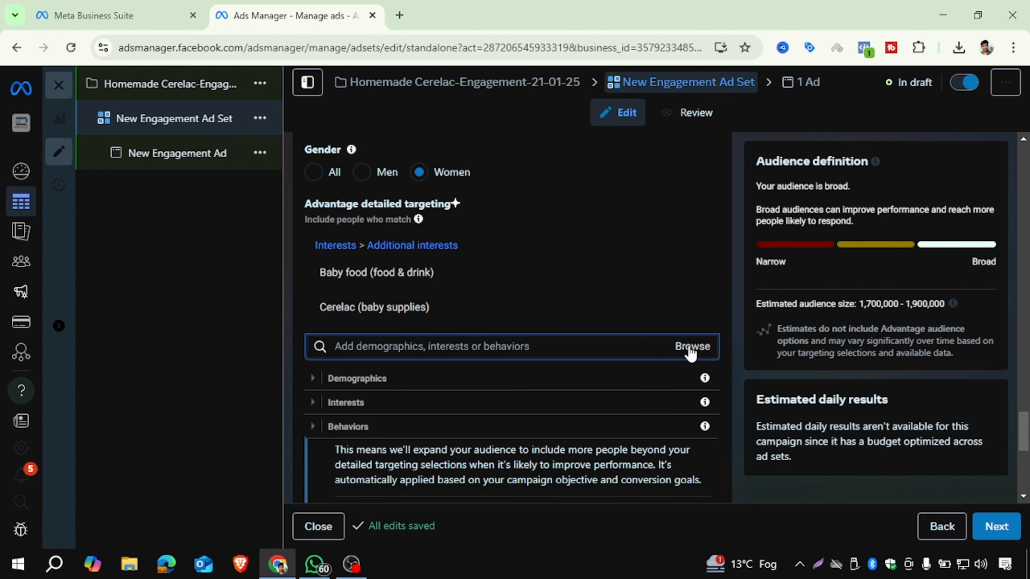
{"action": "left_click", "coordinate": [313, 383]}
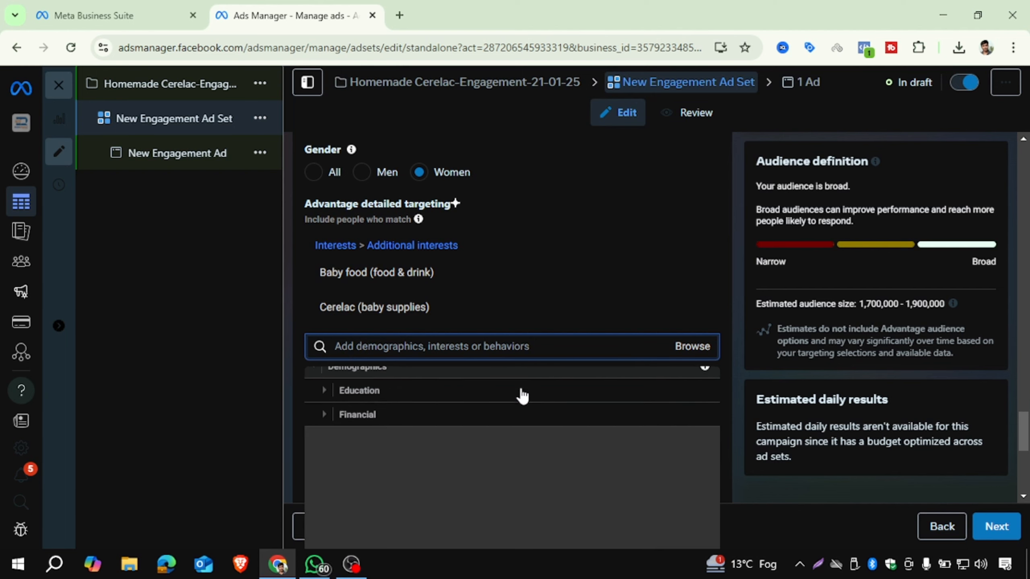
{"action": "left_click", "coordinate": [289, 290]}
{"action": "scroll", "coordinate": [526, 308], "scroll_direction": "down", "scroll_amount": 4}
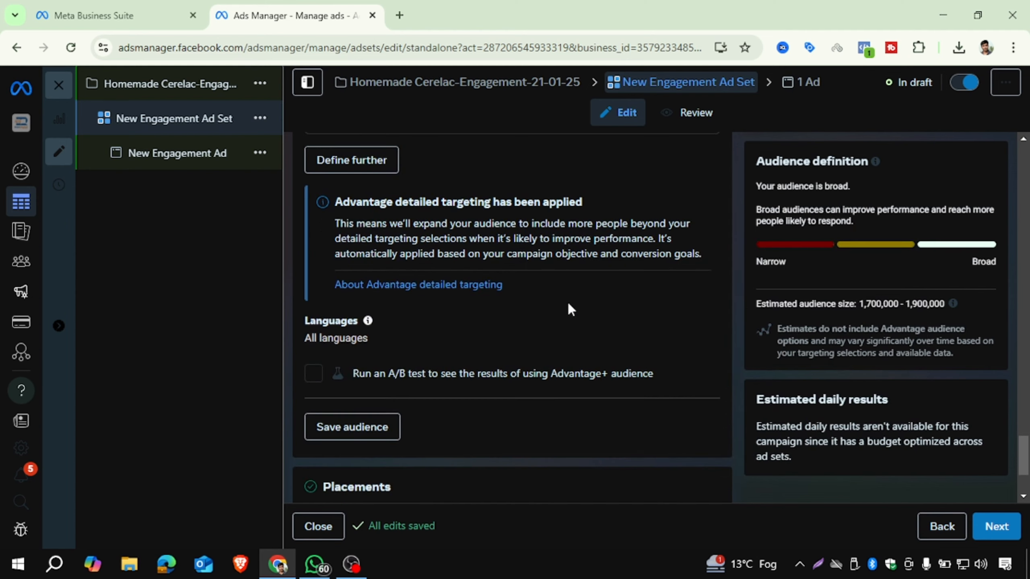
- Browse the Demographics category for parents and add Parents (up to 12 months) to the detailed targeting
{"action": "scroll", "coordinate": [710, 158], "scroll_direction": "up", "scroll_amount": 3}
{"action": "left_click", "coordinate": [690, 272]}
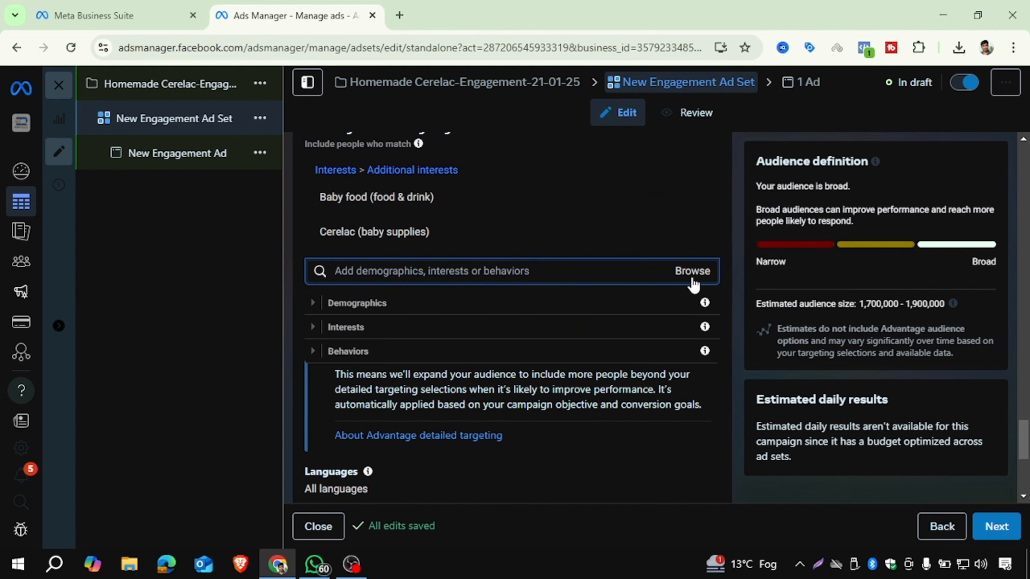
{"action": "left_click", "coordinate": [314, 302]}
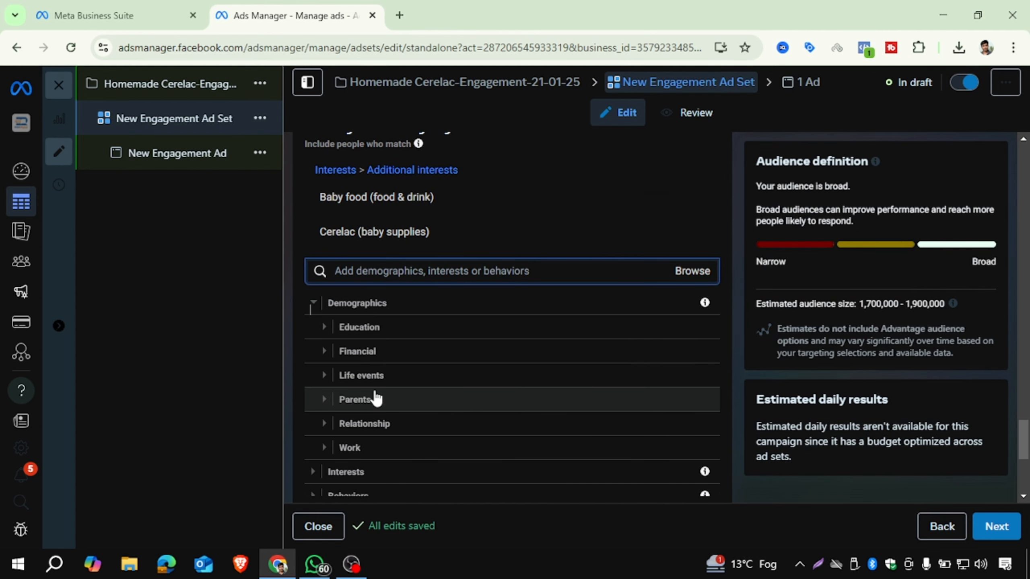
{"action": "left_click", "coordinate": [331, 401]}
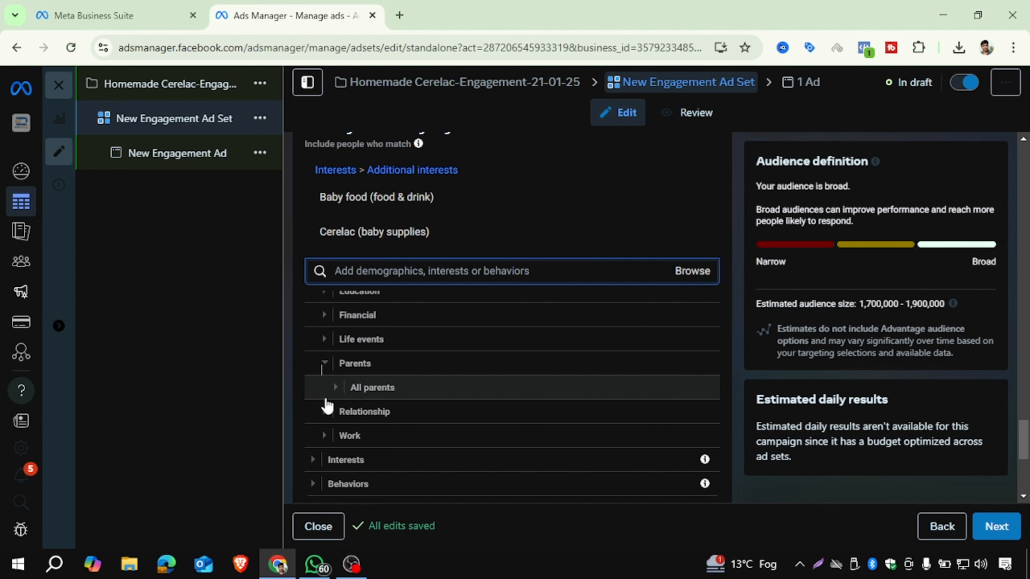
{"action": "left_click", "coordinate": [338, 387]}
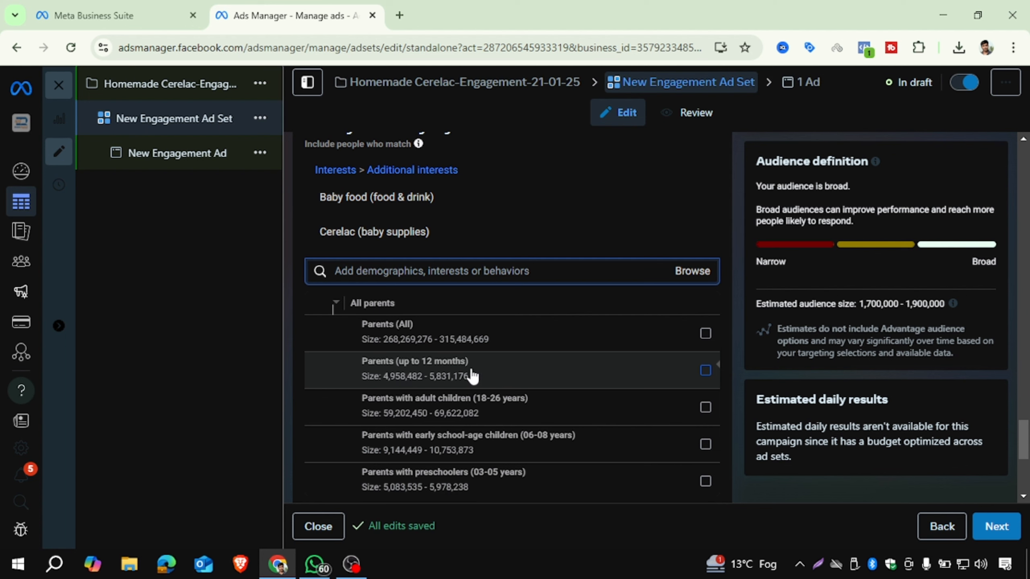
{"action": "left_click", "coordinate": [705, 371]}
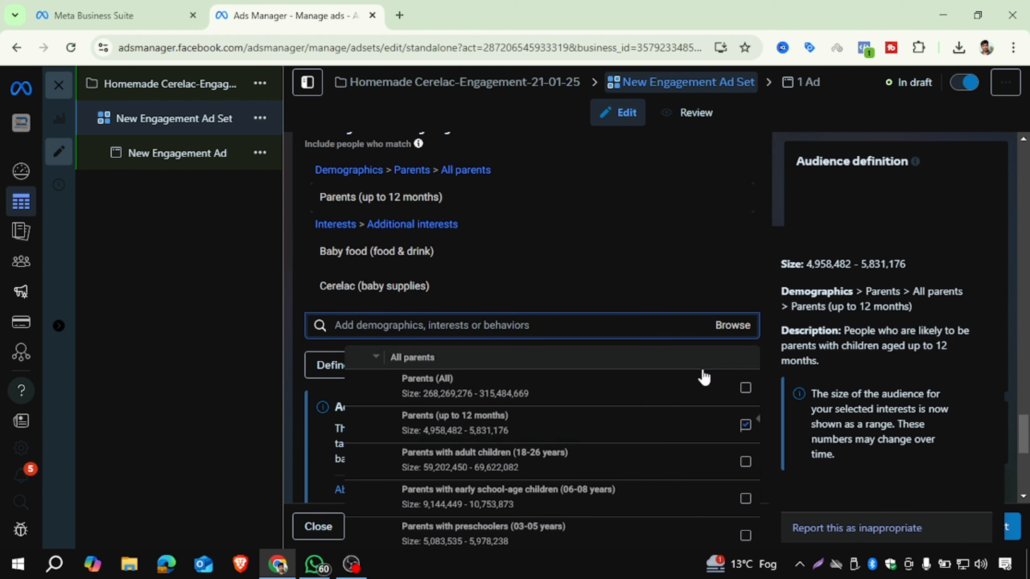
- Add Parents with toddlers (01-02 years) to the detailed targeting and close the category list
{"action": "scroll", "coordinate": [681, 421], "scroll_direction": "down", "scroll_amount": 2}
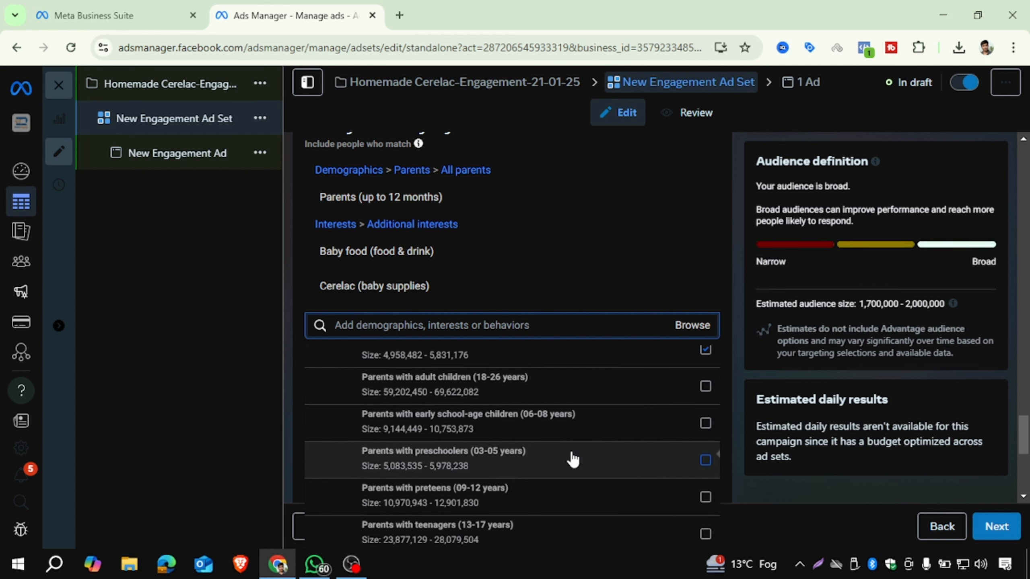
{"action": "mouse_move", "coordinate": [575, 461]}
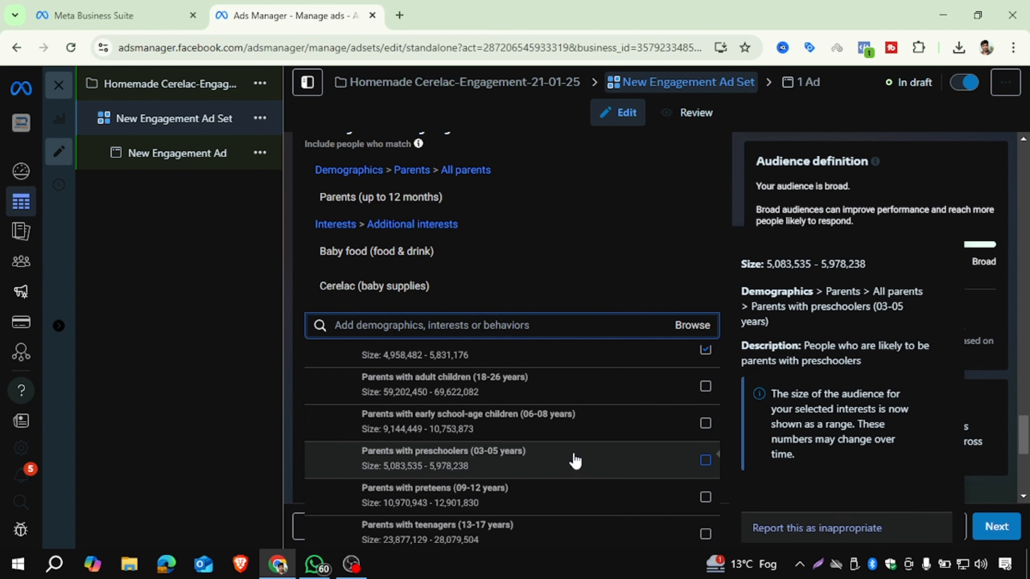
{"action": "scroll", "coordinate": [575, 461], "scroll_direction": "down", "scroll_amount": 2}
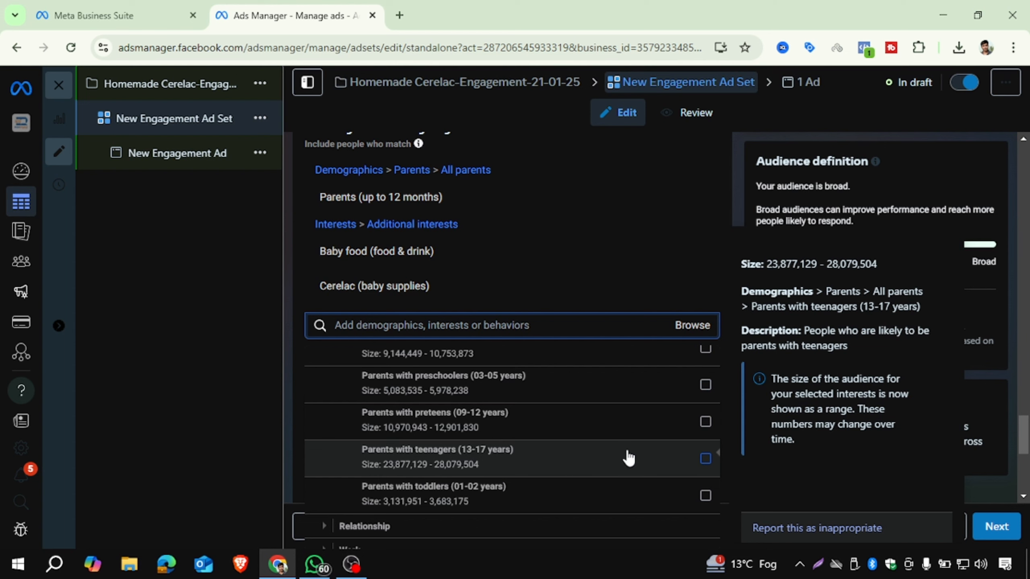
{"action": "left_click", "coordinate": [705, 495]}
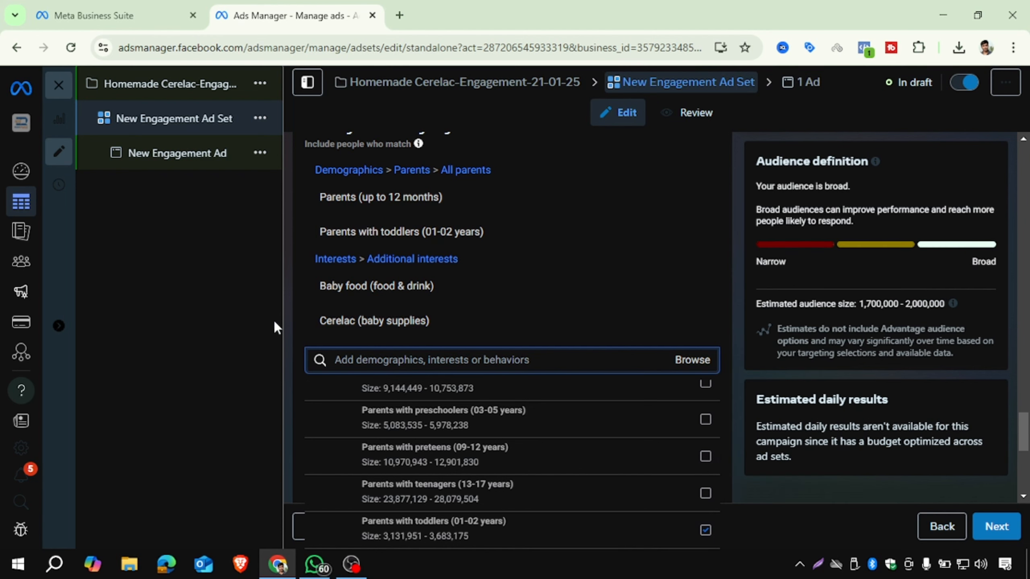
{"action": "left_click", "coordinate": [295, 317]}
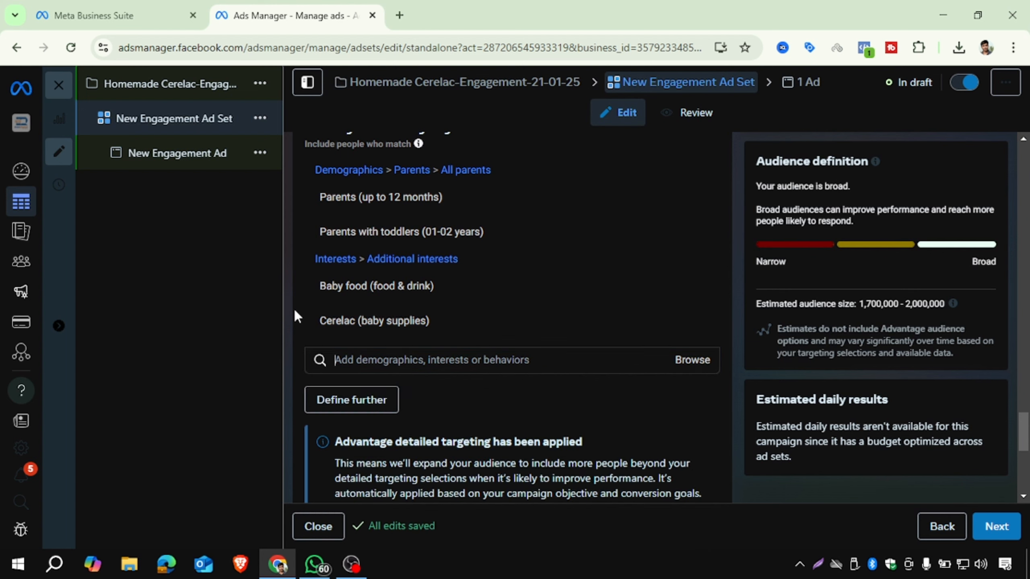
- Search detailed targeting for "kid" to find further child-related interests
{"action": "scroll", "coordinate": [295, 317], "scroll_direction": "up", "scroll_amount": 2}
{"action": "mouse_move", "coordinate": [362, 274]}
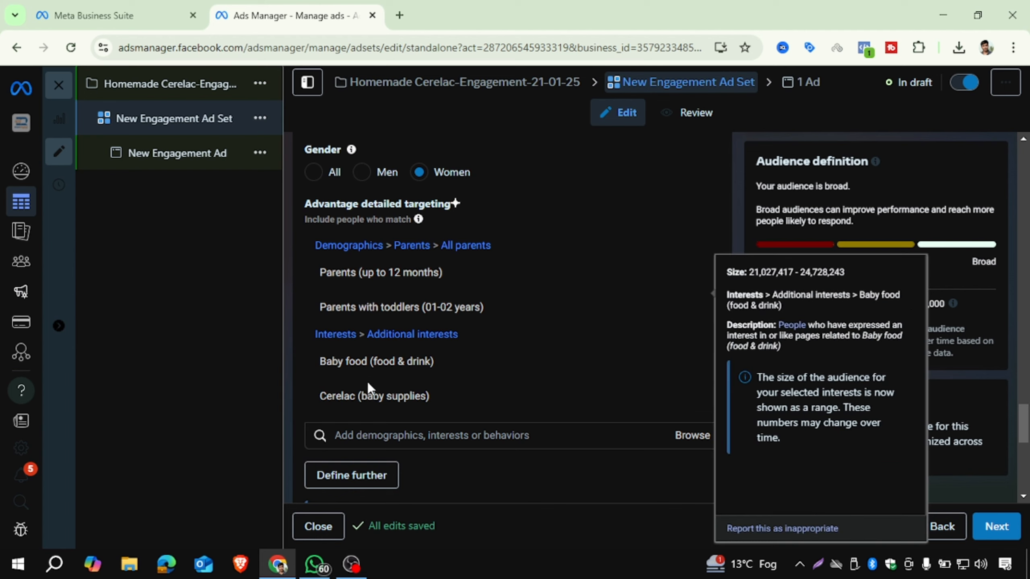
{"action": "left_click", "coordinate": [367, 439]}
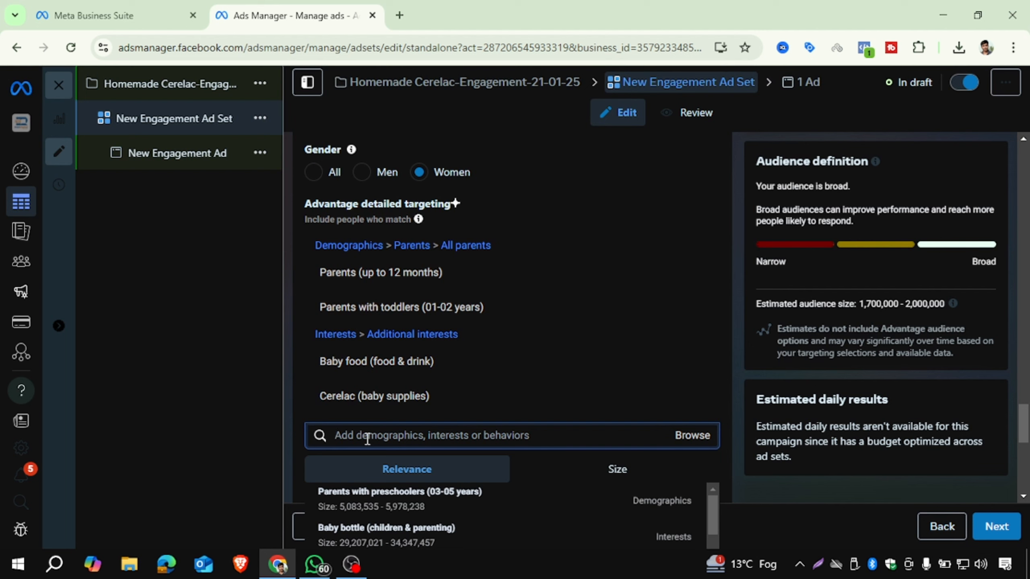
{"action": "type", "text": "kid"}
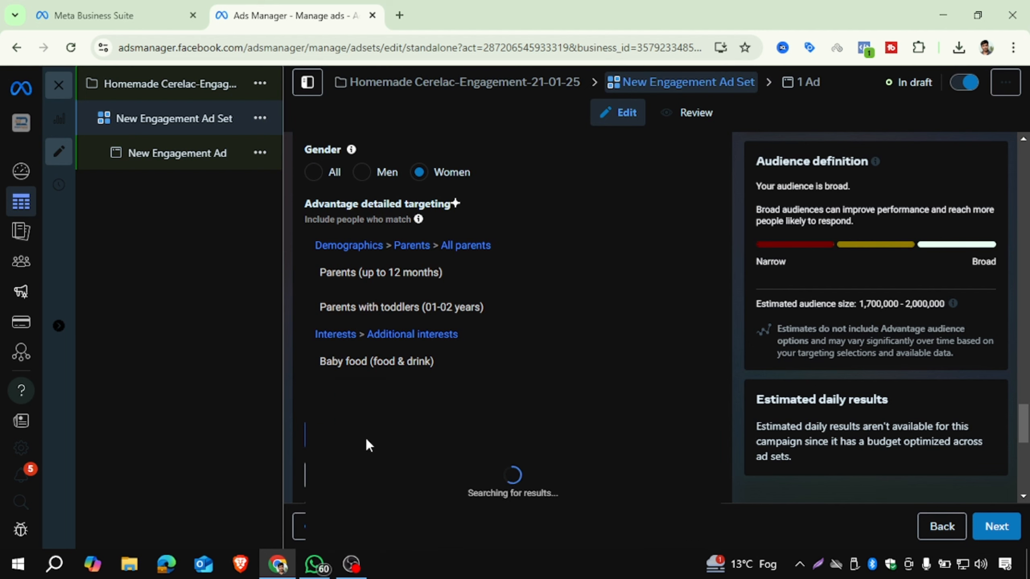
{"action": "scroll", "coordinate": [648, 341], "scroll_direction": "down", "scroll_amount": 1}
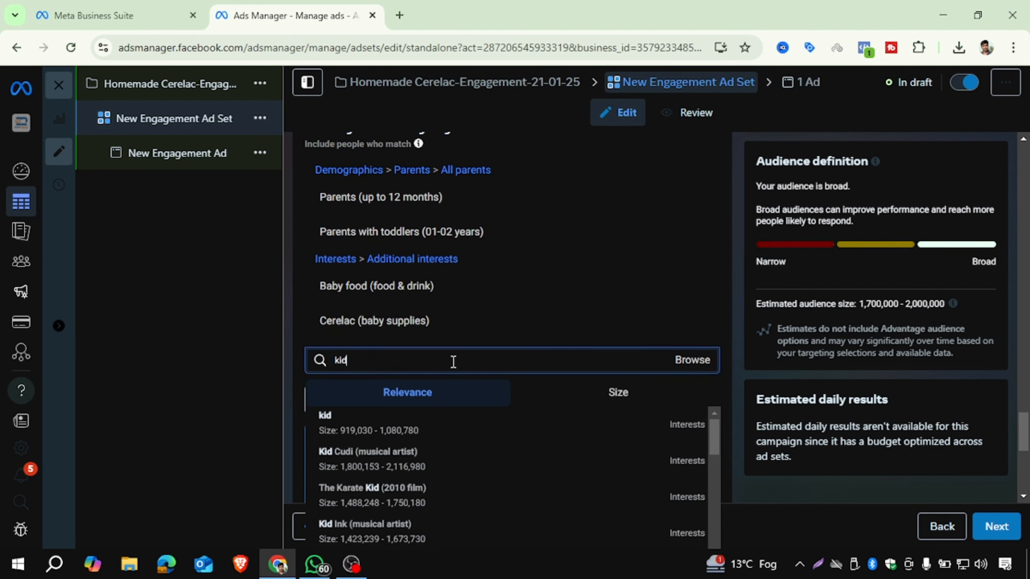
{"action": "key", "text": "Down"}
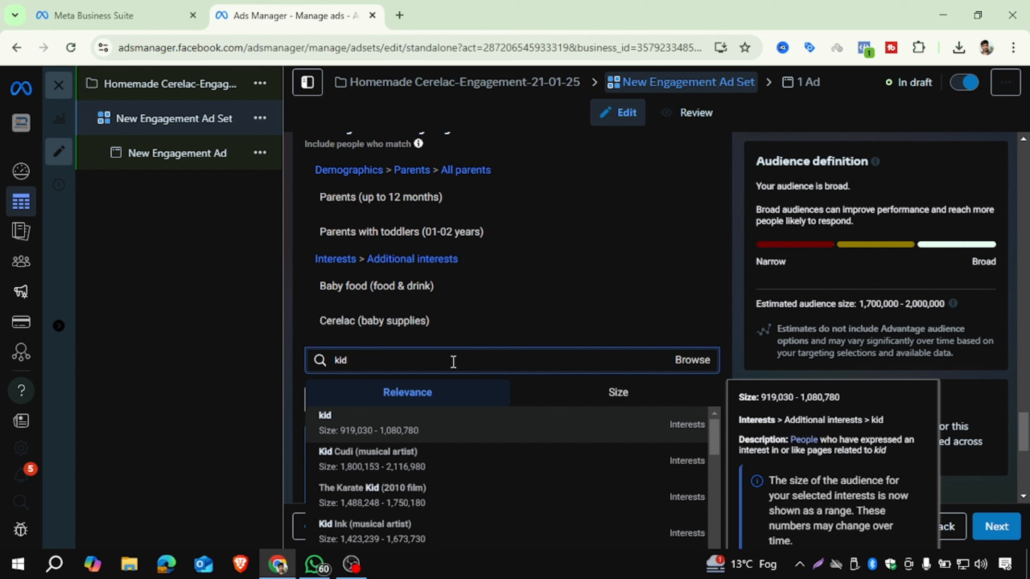
- Search the detailed targeting options for "kid sport"
{"action": "type", "text": "spo"}
{"action": "key", "text": "BackSpace"}
{"action": "key", "text": "BackSpace"}
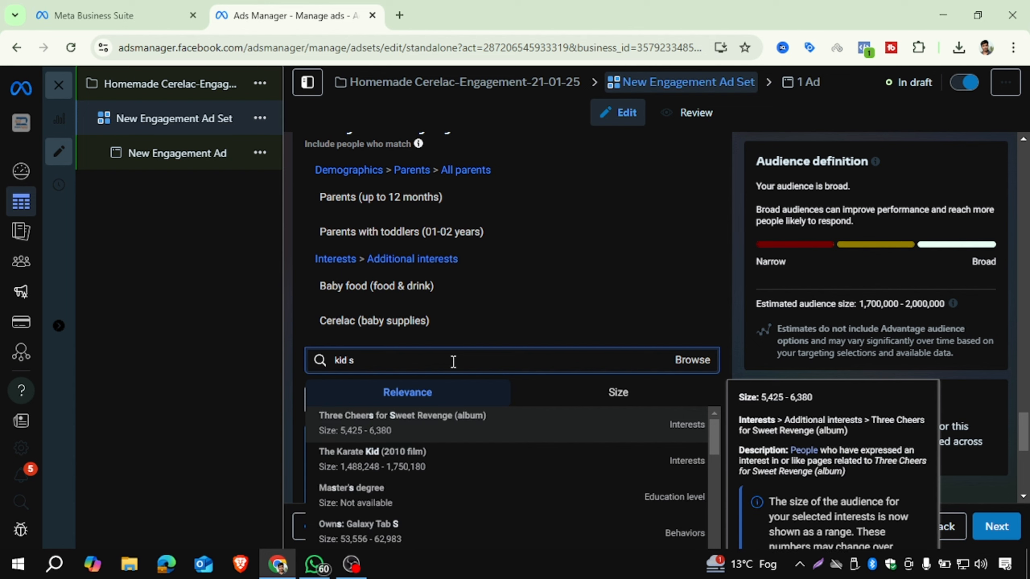
{"action": "type", "text": "port"}
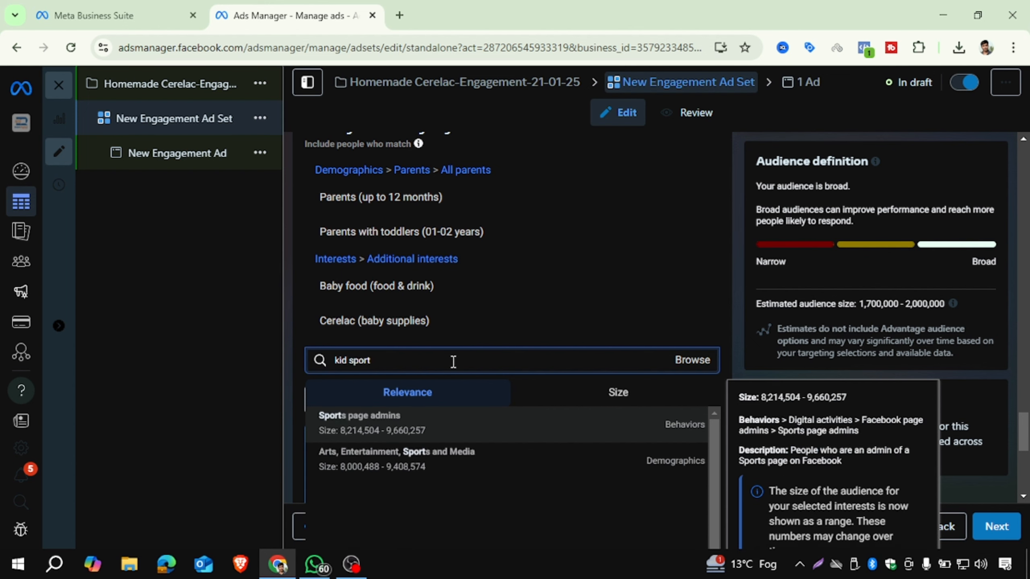
- Replace the detailed targeting search with "baby" and add the interest Baby shower (children & parenting)
{"action": "key", "text": "BackSpace"}
{"action": "key", "text": "BackSpace"}
{"action": "key", "text": "BackSpace"}
{"action": "key", "text": "BackSpace"}
{"action": "key", "text": "BackSpace"}
{"action": "key", "text": "BackSpace"}
{"action": "key", "text": "BackSpace"}
{"action": "key", "text": "BackSpace"}
{"action": "key", "text": "BackSpace"}
{"action": "type", "text": "babyt"}
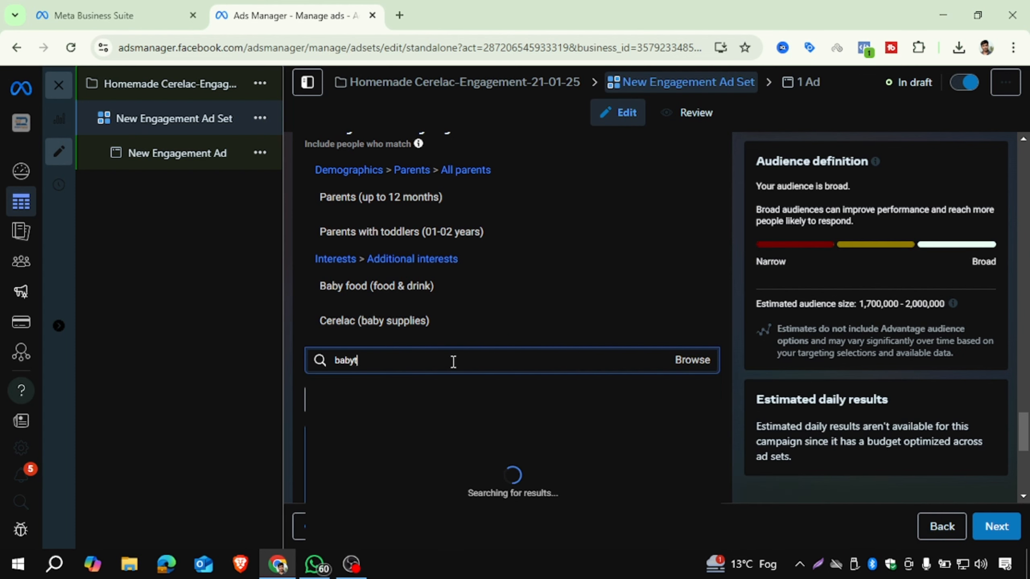
{"action": "key", "text": "BackSpace"}
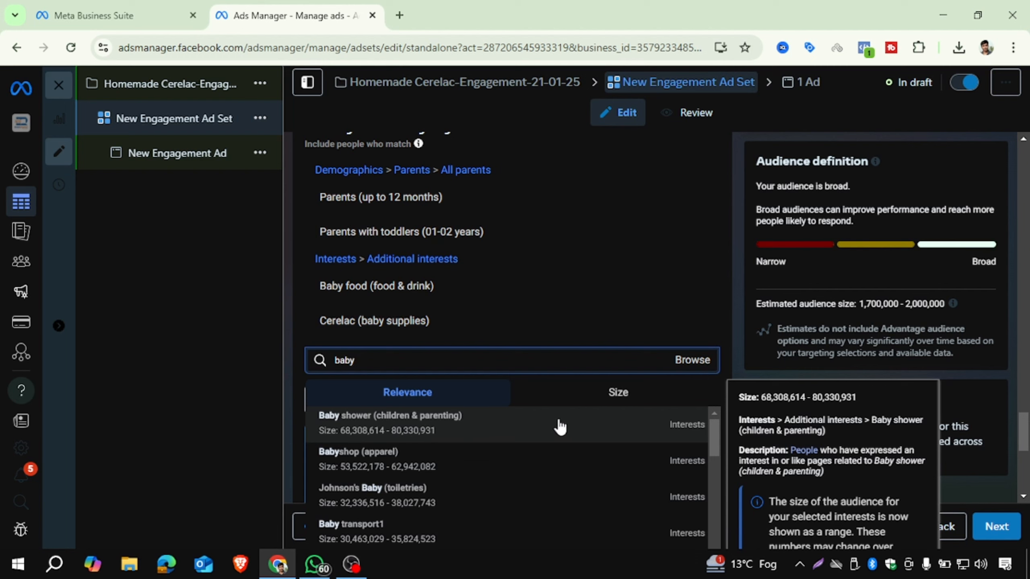
{"action": "left_click", "coordinate": [511, 431]}
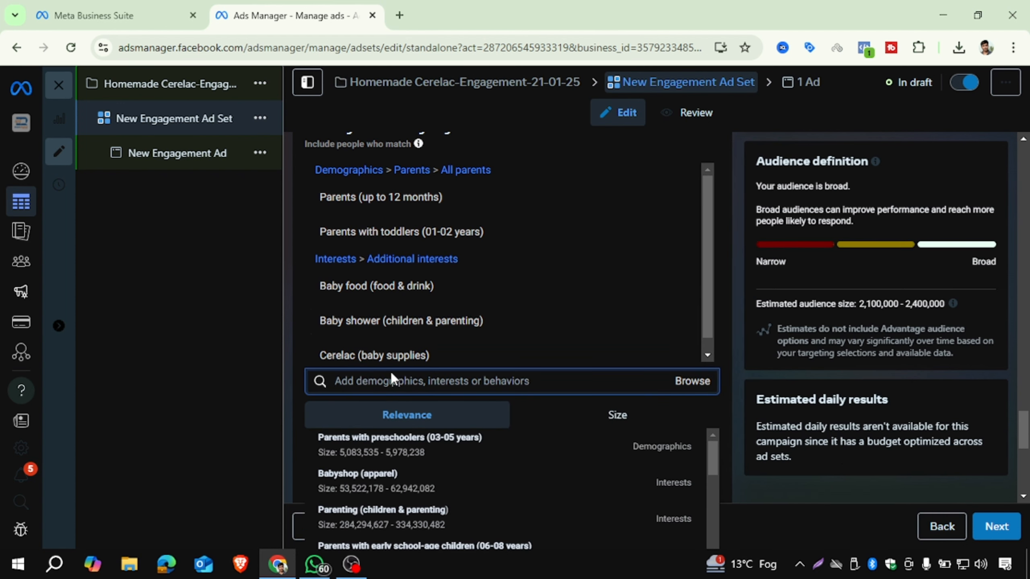
- Add the suggested interests Babyshop (apparel), Parenting (children & parenting) and Mothercare (retailer) to the detailed targeting
{"action": "left_click", "coordinate": [332, 482]}
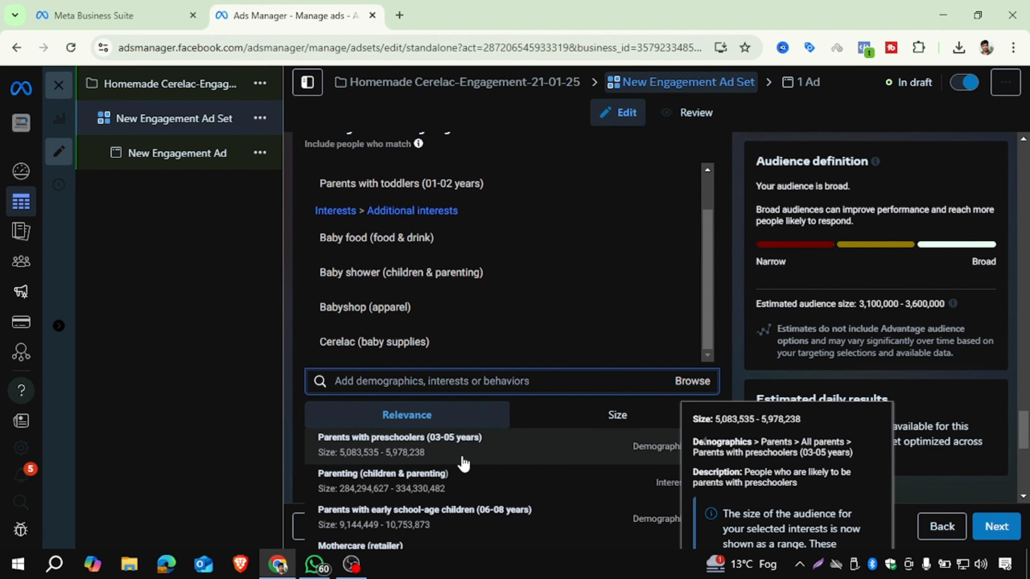
{"action": "left_click", "coordinate": [438, 476]}
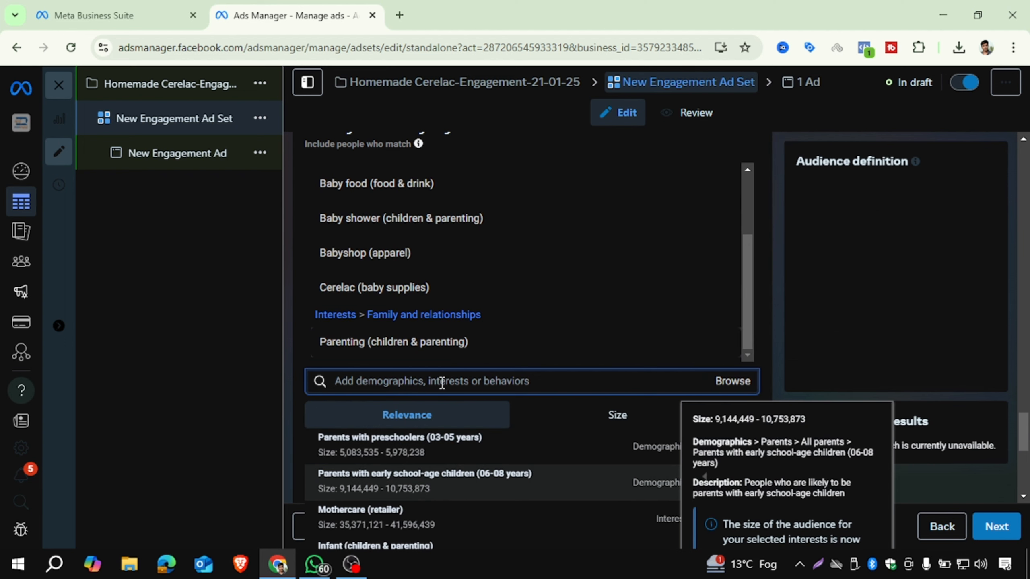
{"action": "scroll", "coordinate": [454, 460], "scroll_direction": "down", "scroll_amount": 3}
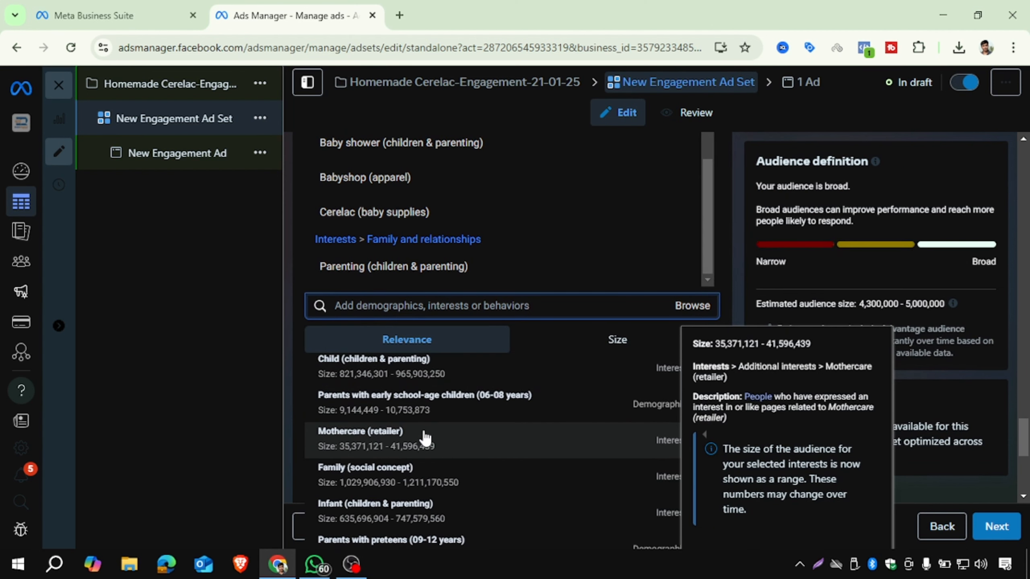
{"action": "left_click", "coordinate": [460, 425]}
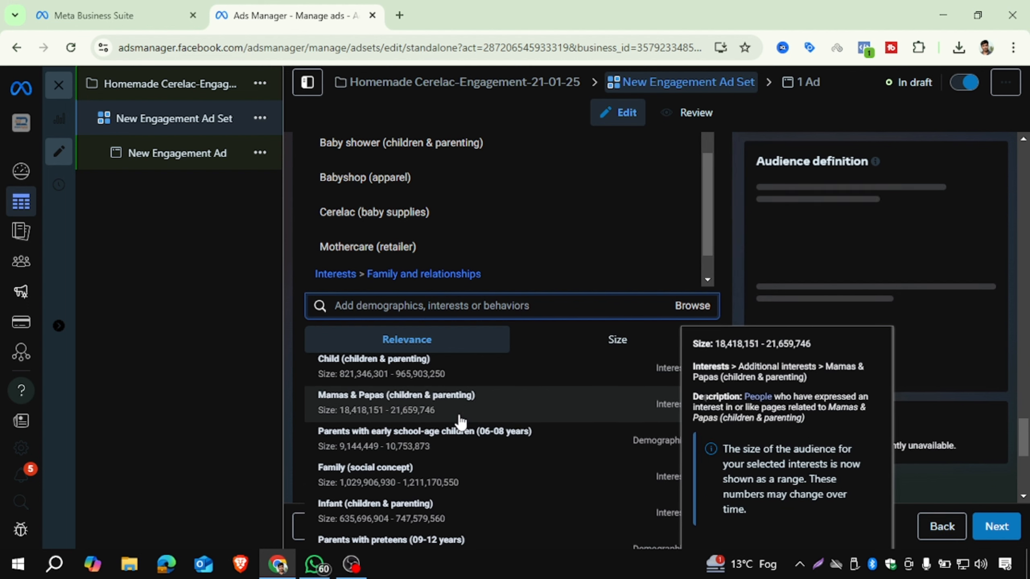
- Add the suggested interests Pampers (children & parenting) and Diaper (apparel) to the detailed targeting
{"action": "scroll", "coordinate": [461, 424], "scroll_direction": "down", "scroll_amount": 5}
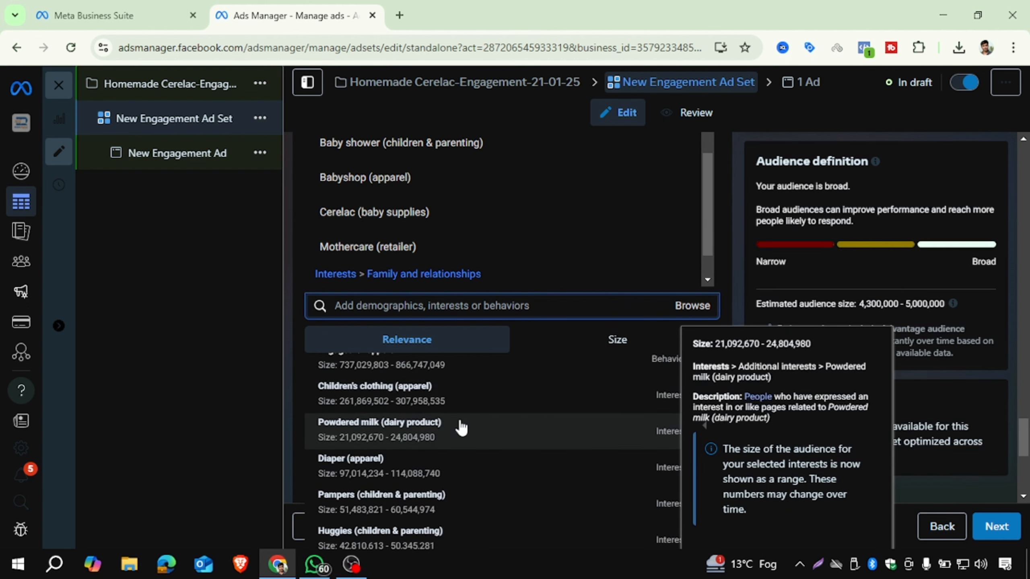
{"action": "scroll", "coordinate": [461, 426], "scroll_direction": "down", "scroll_amount": 2}
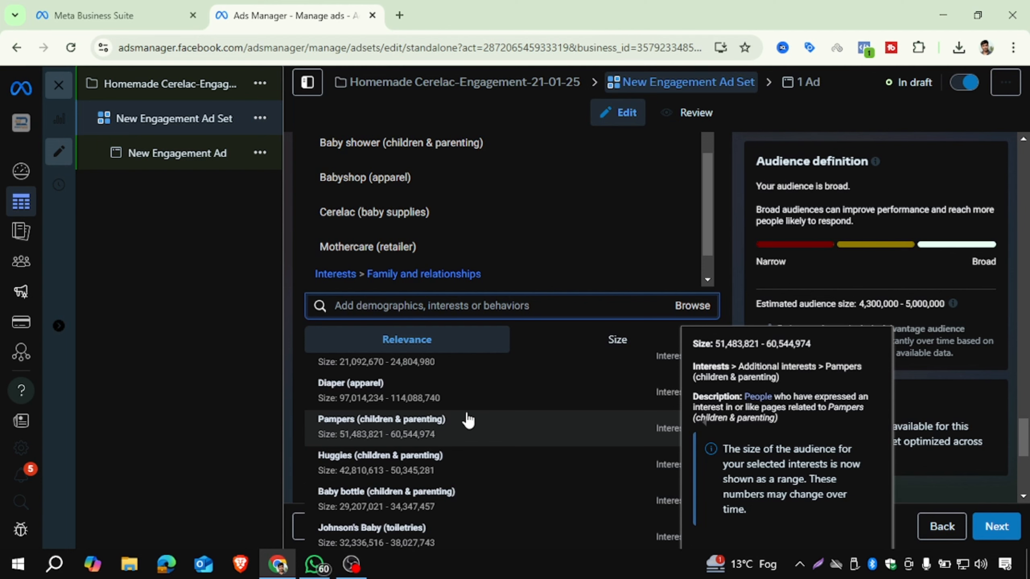
{"action": "left_click", "coordinate": [468, 422]}
{"action": "scroll", "coordinate": [472, 425], "scroll_direction": "down", "scroll_amount": 7}
{"action": "scroll", "coordinate": [460, 426], "scroll_direction": "up", "scroll_amount": 4}
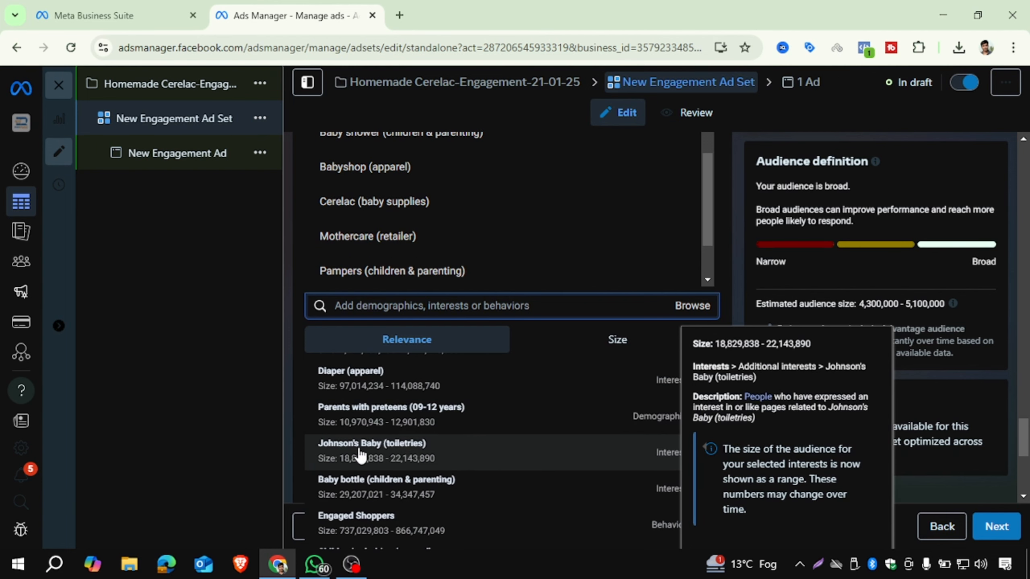
{"action": "left_click", "coordinate": [375, 388]}
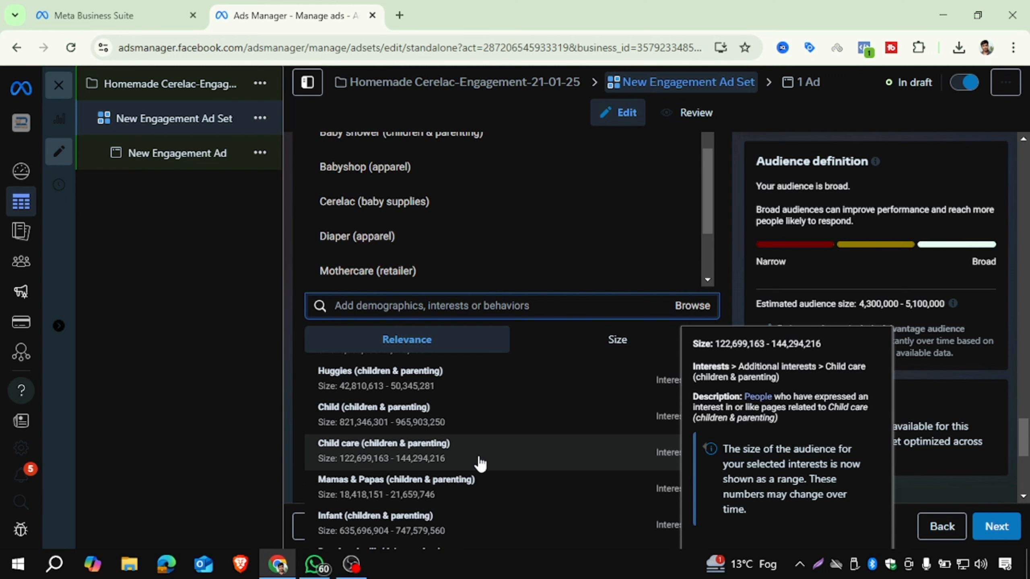
- Add the suggested interests Child care (children & parenting), Mamas & Papas (children & parenting) and Infant clothing (apparel) to the detailed targeting
{"action": "left_click", "coordinate": [460, 453]}
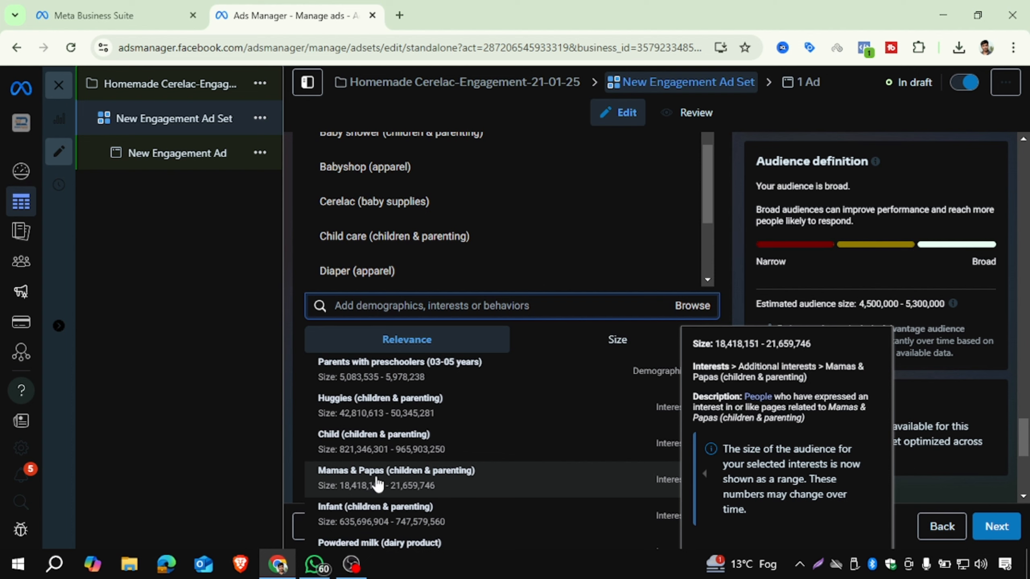
{"action": "left_click", "coordinate": [411, 468]}
{"action": "scroll", "coordinate": [459, 430], "scroll_direction": "down", "scroll_amount": 5}
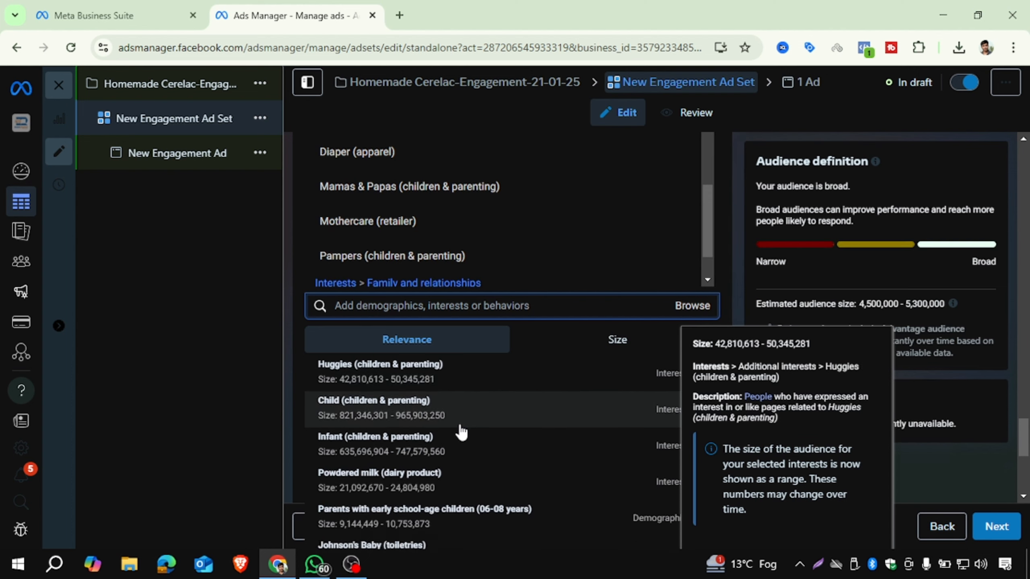
{"action": "scroll", "coordinate": [463, 436], "scroll_direction": "down", "scroll_amount": 6}
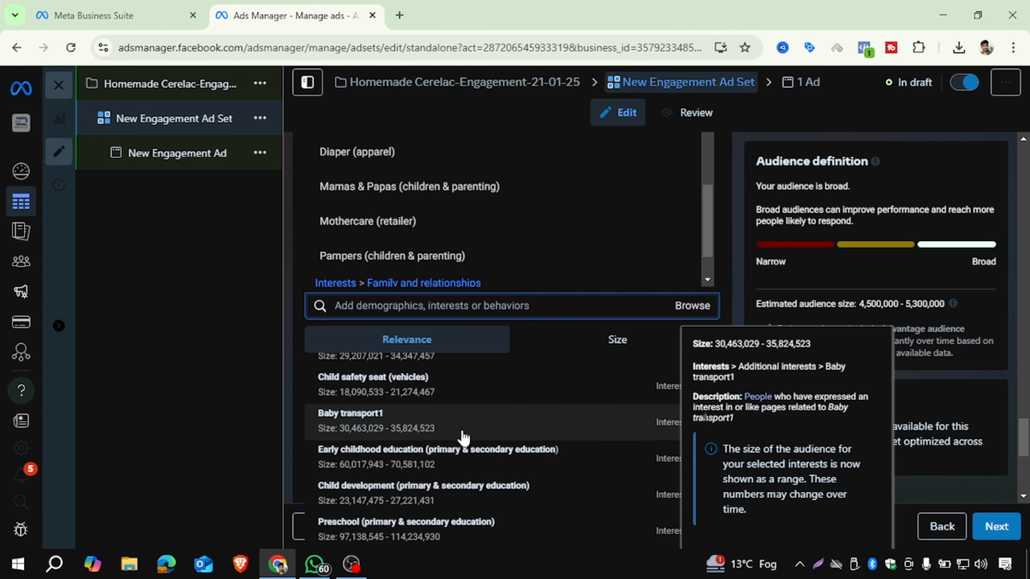
{"action": "scroll", "coordinate": [460, 437], "scroll_direction": "down", "scroll_amount": 4}
{"action": "scroll", "coordinate": [460, 437], "scroll_direction": "up", "scroll_amount": 2}
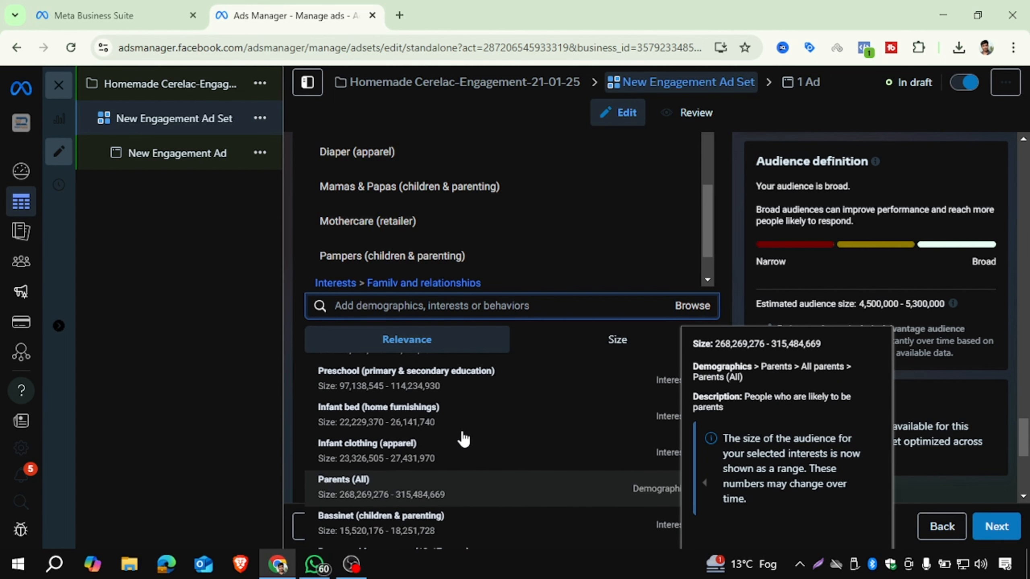
{"action": "left_click", "coordinate": [401, 455]}
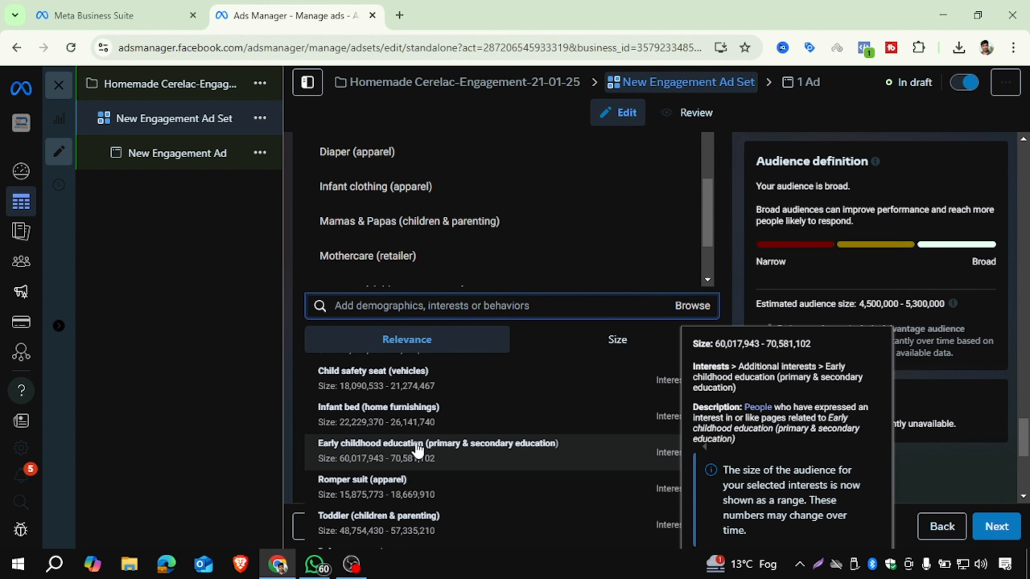
- Look through the remaining suggestions for further baby-related interests and close the suggestion list
{"action": "scroll", "coordinate": [419, 453], "scroll_direction": "down", "scroll_amount": 2}
{"action": "scroll", "coordinate": [419, 454], "scroll_direction": "down", "scroll_amount": 3}
{"action": "scroll", "coordinate": [417, 451], "scroll_direction": "up", "scroll_amount": 2}
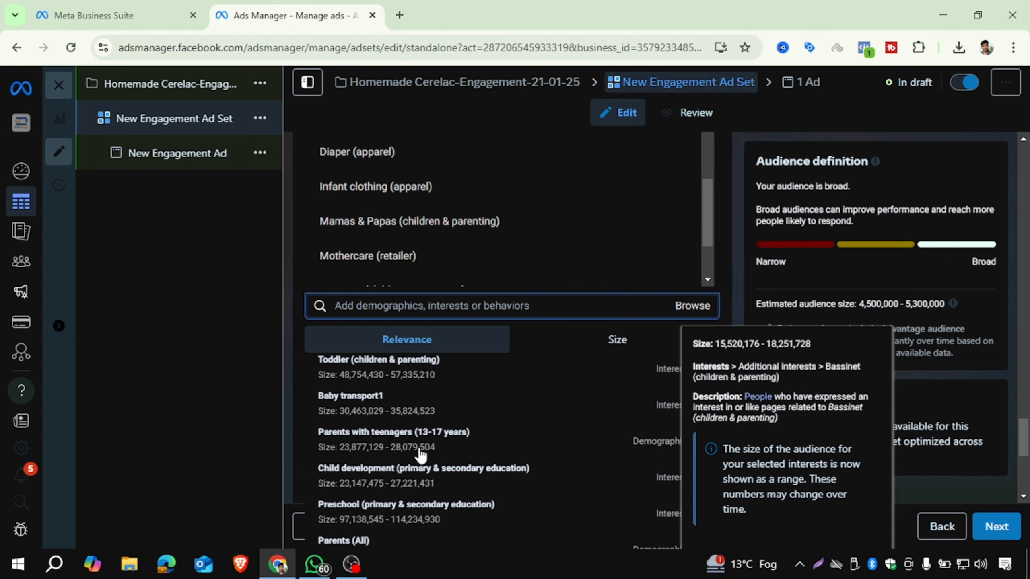
{"action": "scroll", "coordinate": [414, 449], "scroll_direction": "down", "scroll_amount": 2}
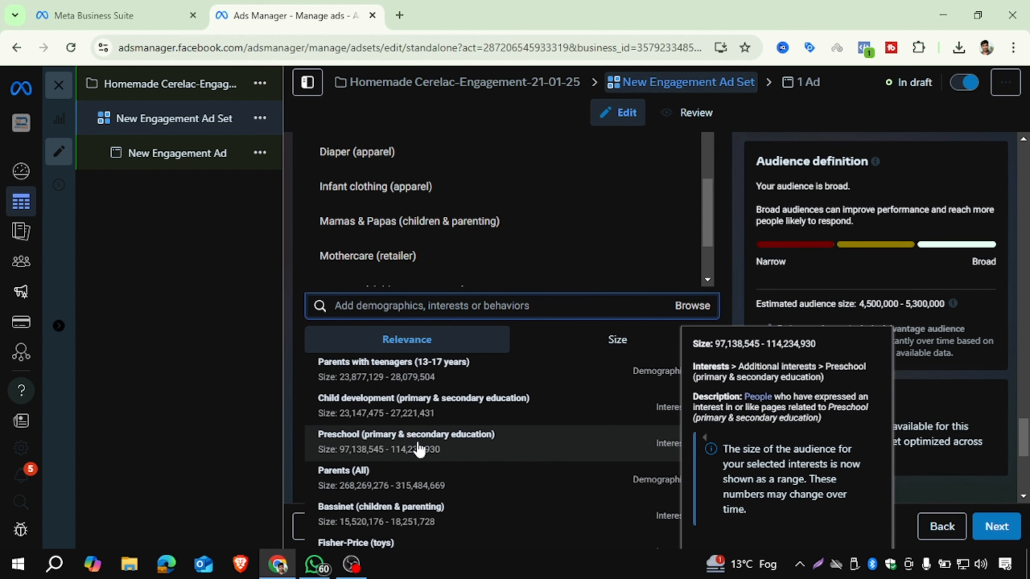
{"action": "scroll", "coordinate": [419, 450], "scroll_direction": "down", "scroll_amount": 2}
{"action": "scroll", "coordinate": [437, 463], "scroll_direction": "down", "scroll_amount": 1}
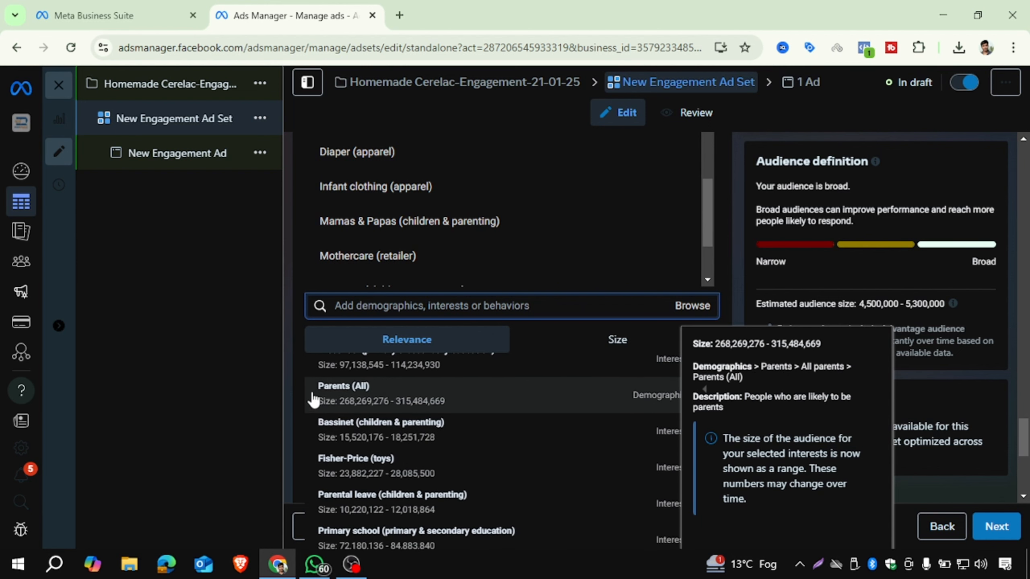
{"action": "left_click", "coordinate": [300, 377]}
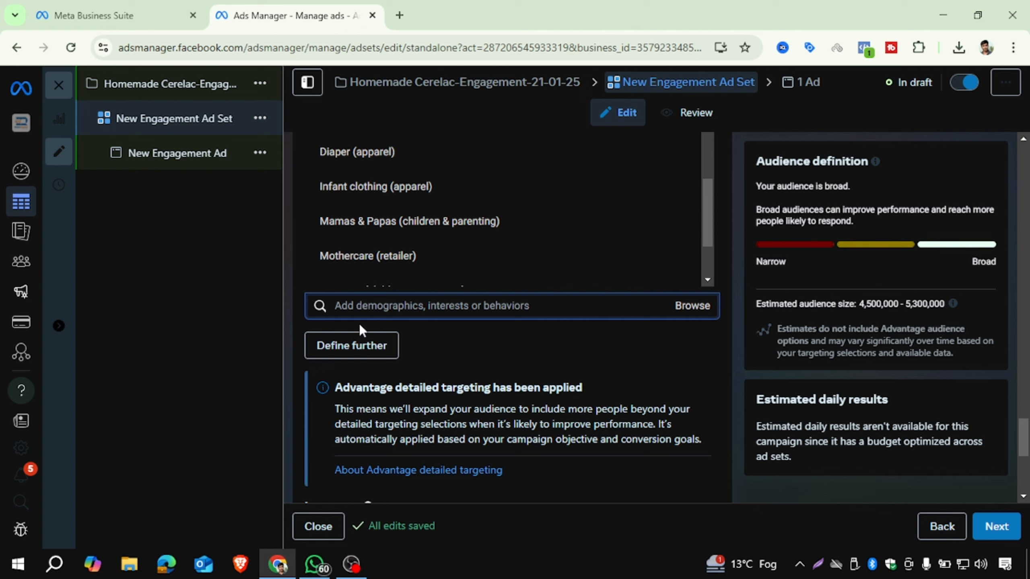
- Search the detailed targeting options for "sp creation" to check whether a brand page can be targeted
{"action": "left_click", "coordinate": [389, 304]}
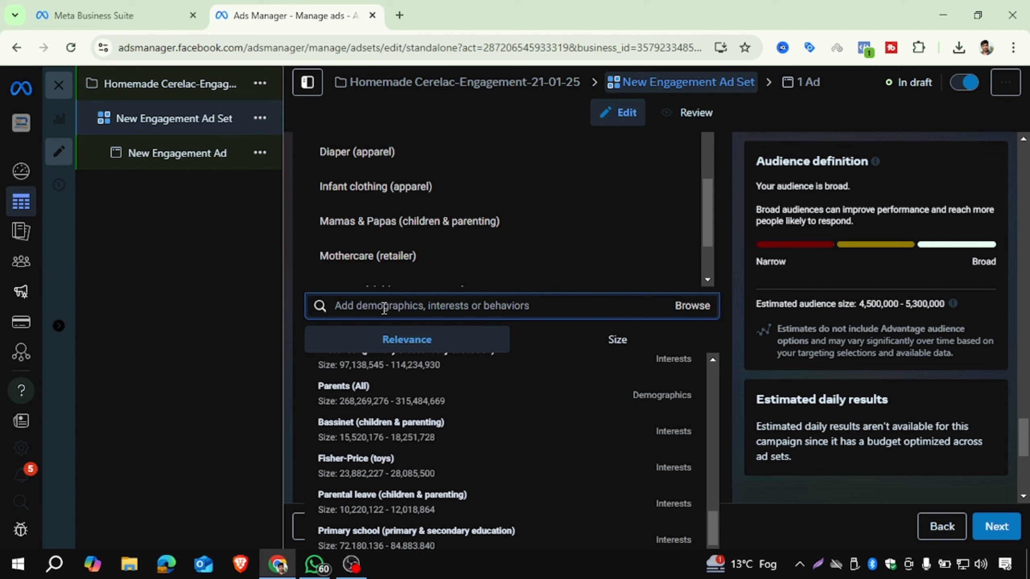
{"action": "type", "text": "sp crea"}
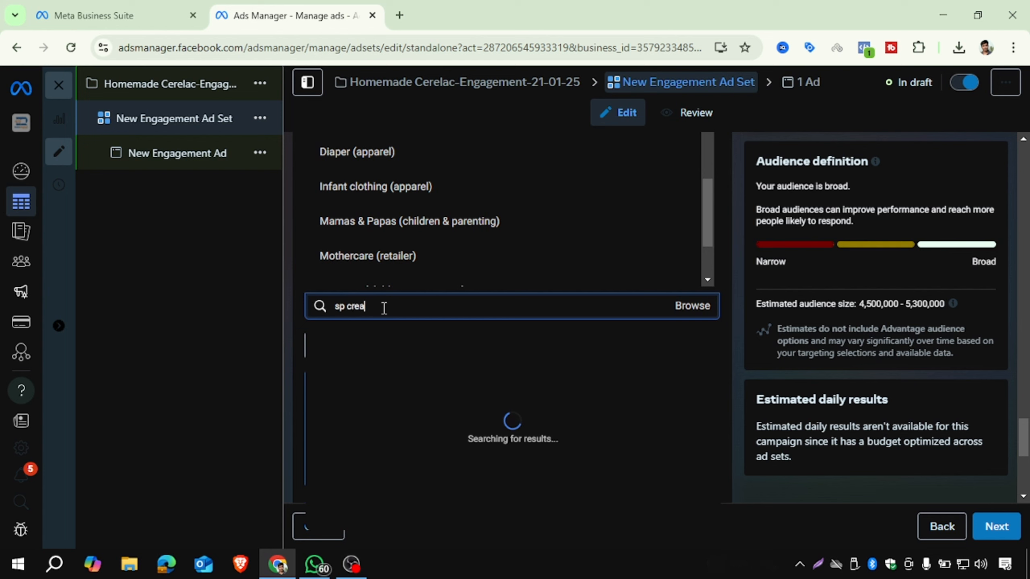
{"action": "type", "text": "tion"}
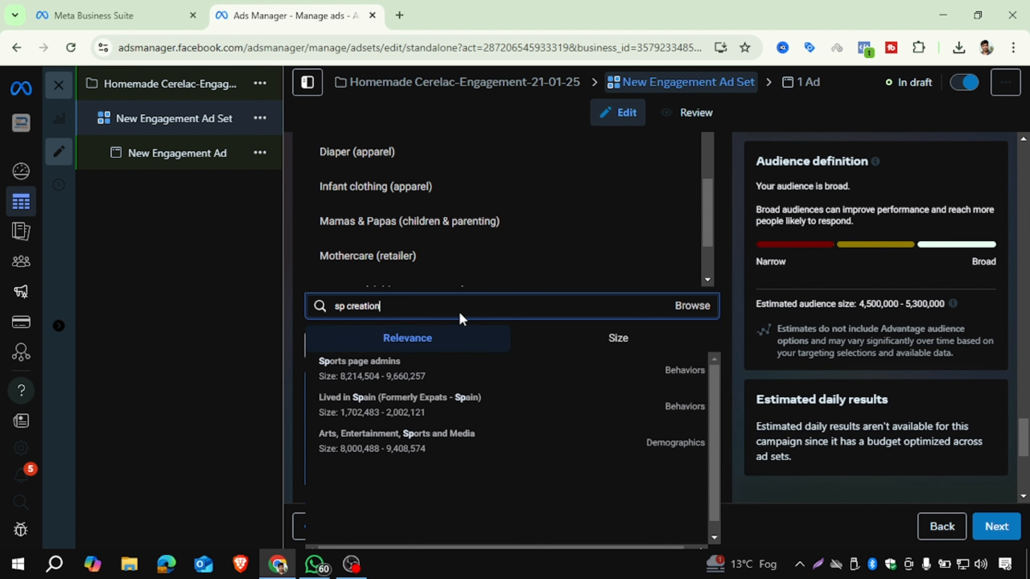
- Search the detailed targeting options for "shakib al hasan" as an example of a targetable public figure, and clear the search
{"action": "key", "text": "ctrl+a"}
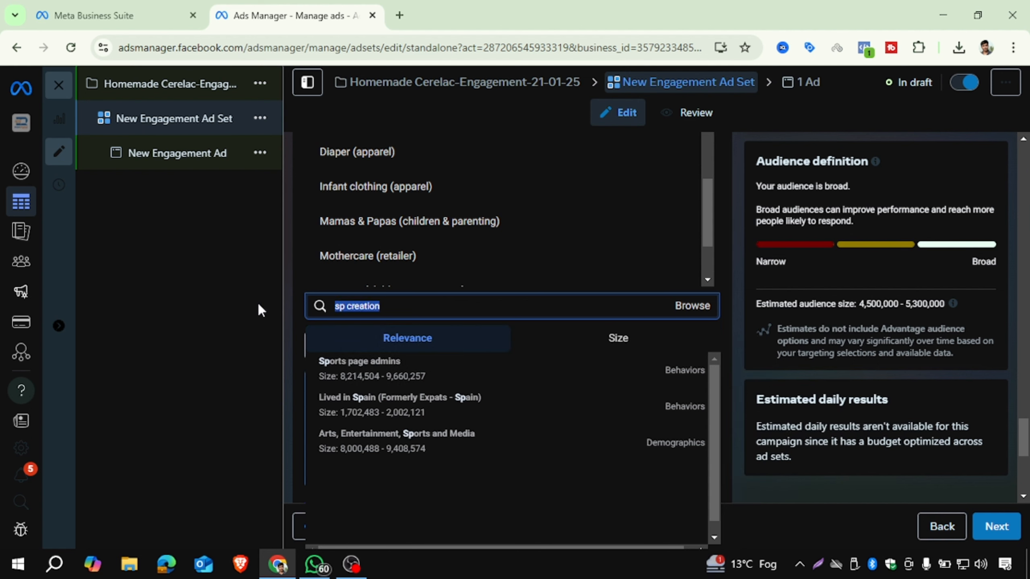
{"action": "key", "text": "BackSpace"}
{"action": "type", "text": "sh"}
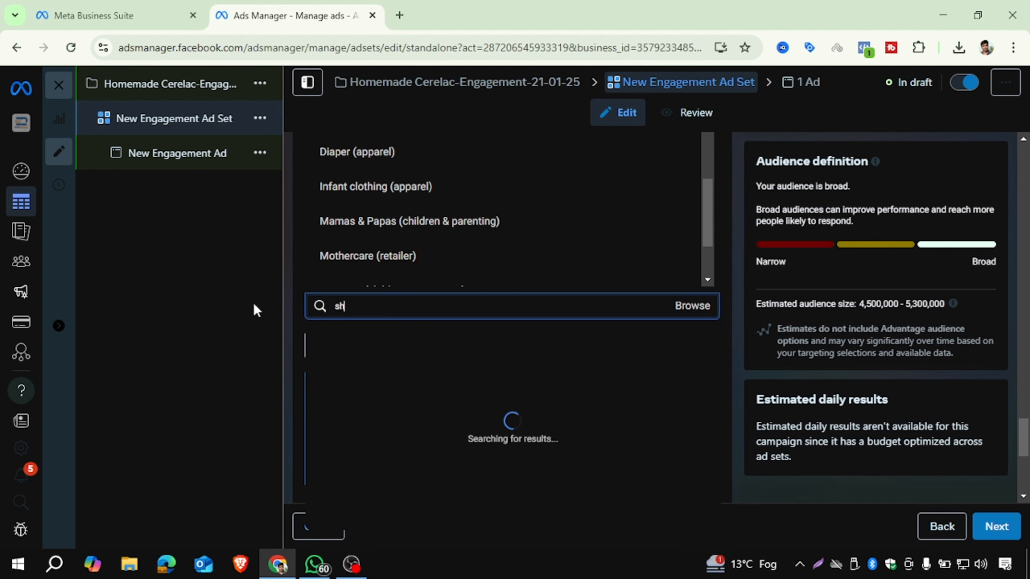
{"action": "type", "text": "akib al a"}
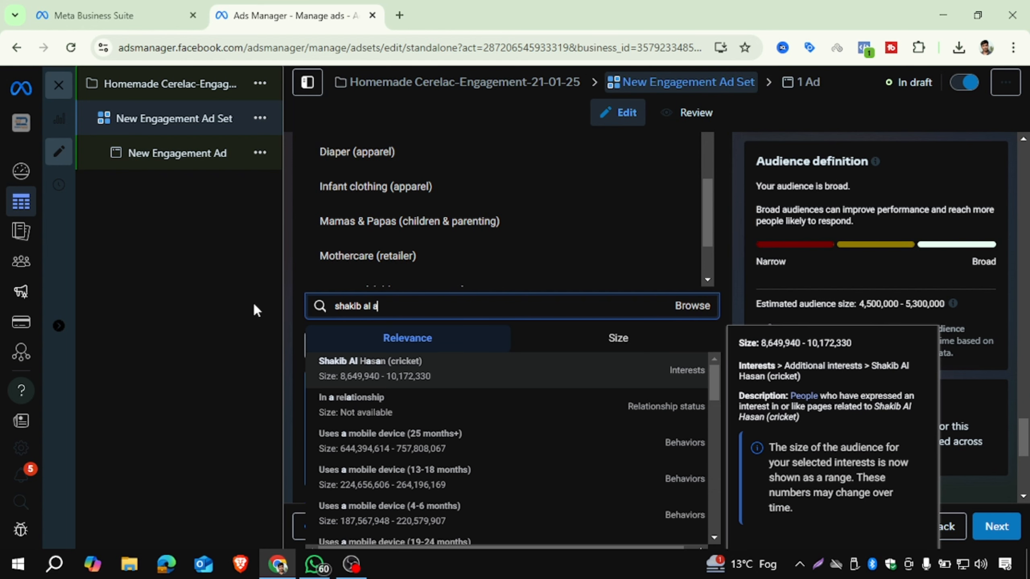
{"action": "key", "text": "BackSpace"}
{"action": "type", "text": "hasan"}
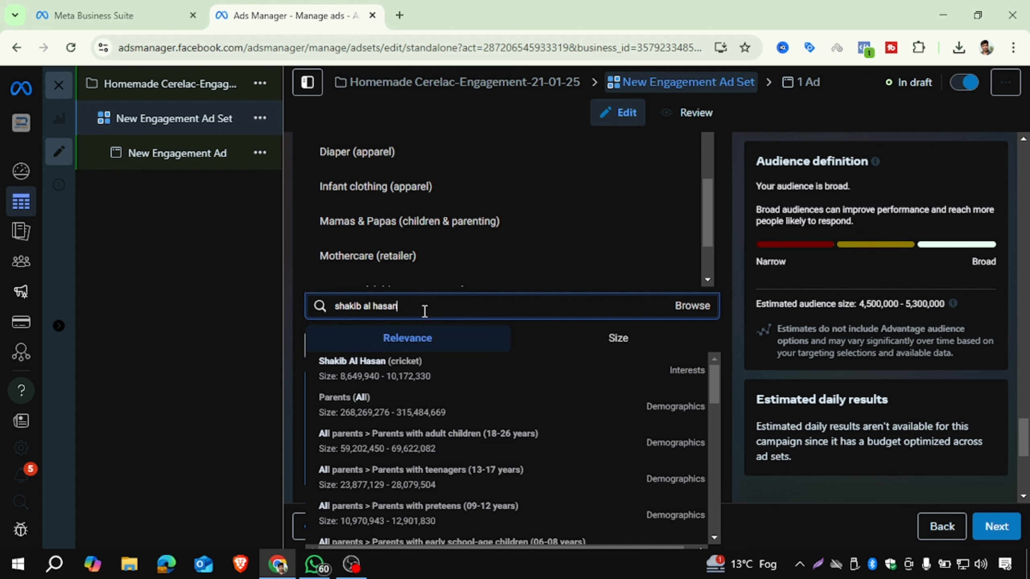
{"action": "left_click_drag", "start_coordinate": [422, 307], "coordinate": [313, 299]}
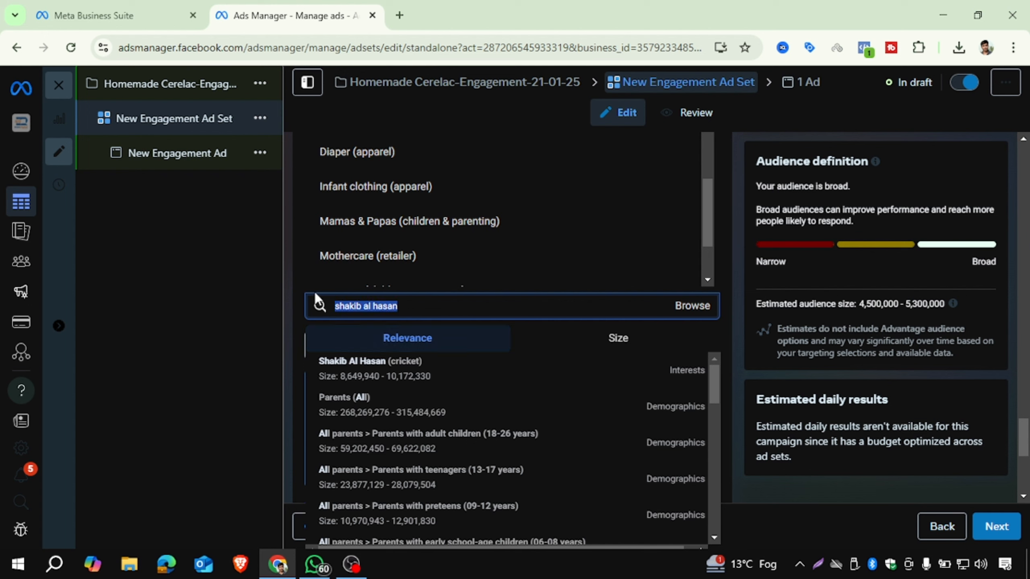
{"action": "key", "text": "BackSpace"}
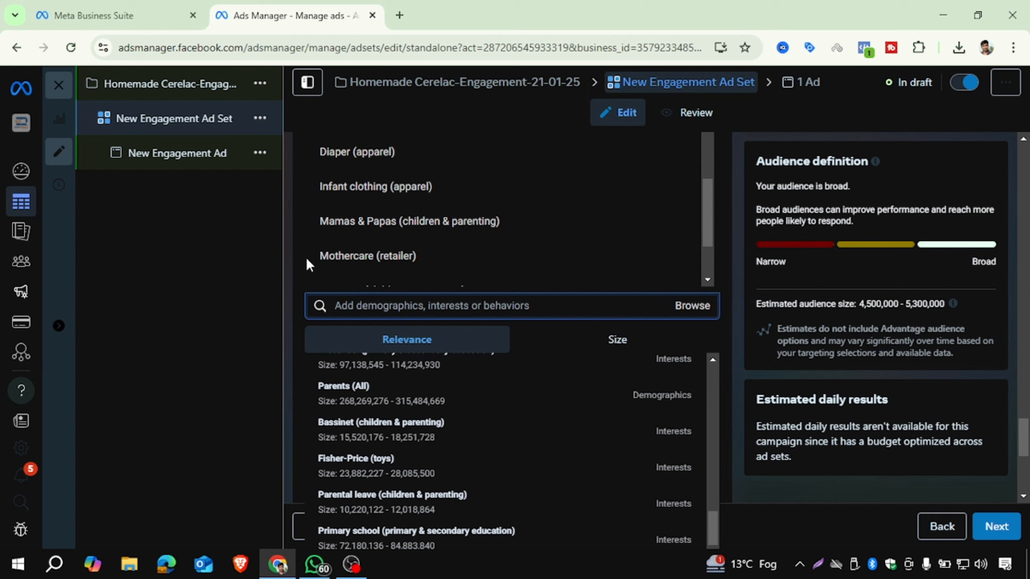
- Close the suggestion list and review the ad set's age, gender, detailed targeting and language settings
{"action": "mouse_move", "coordinate": [659, 393]}
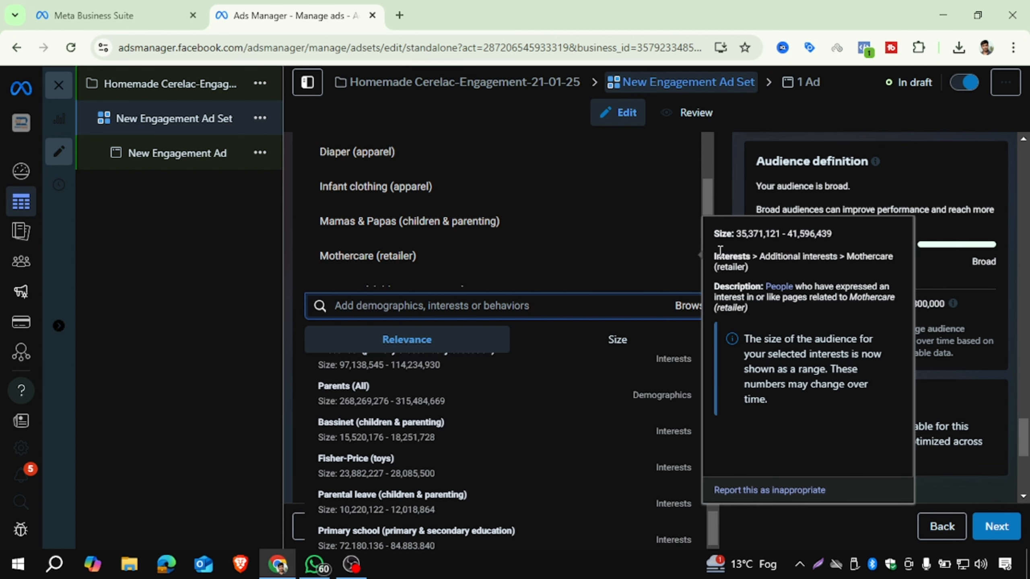
{"action": "left_click", "coordinate": [264, 326]}
{"action": "scroll", "coordinate": [308, 363], "scroll_direction": "down", "scroll_amount": 5}
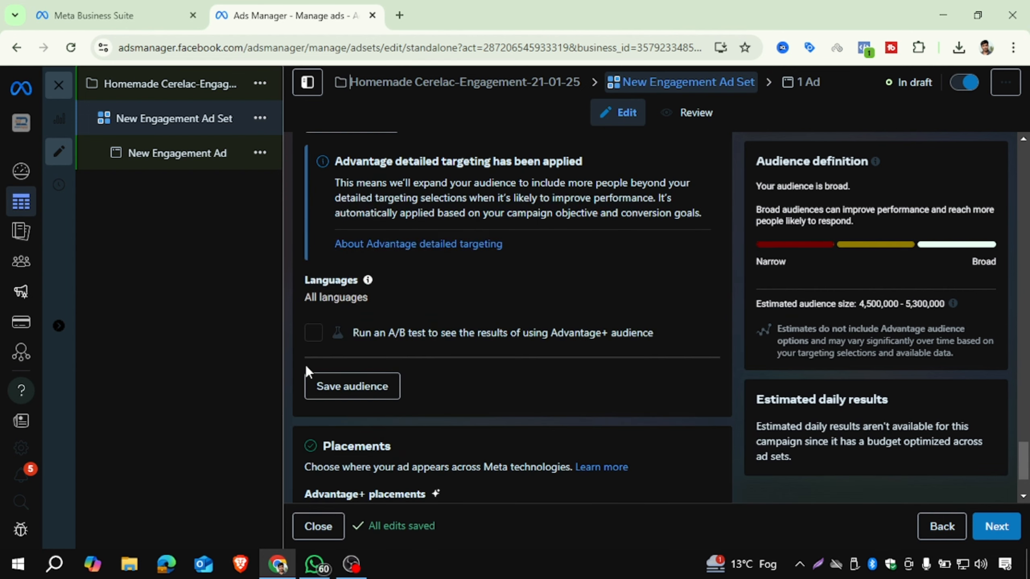
{"action": "scroll", "coordinate": [305, 366], "scroll_direction": "up", "scroll_amount": 12}
{"action": "scroll", "coordinate": [306, 369], "scroll_direction": "down", "scroll_amount": 3}
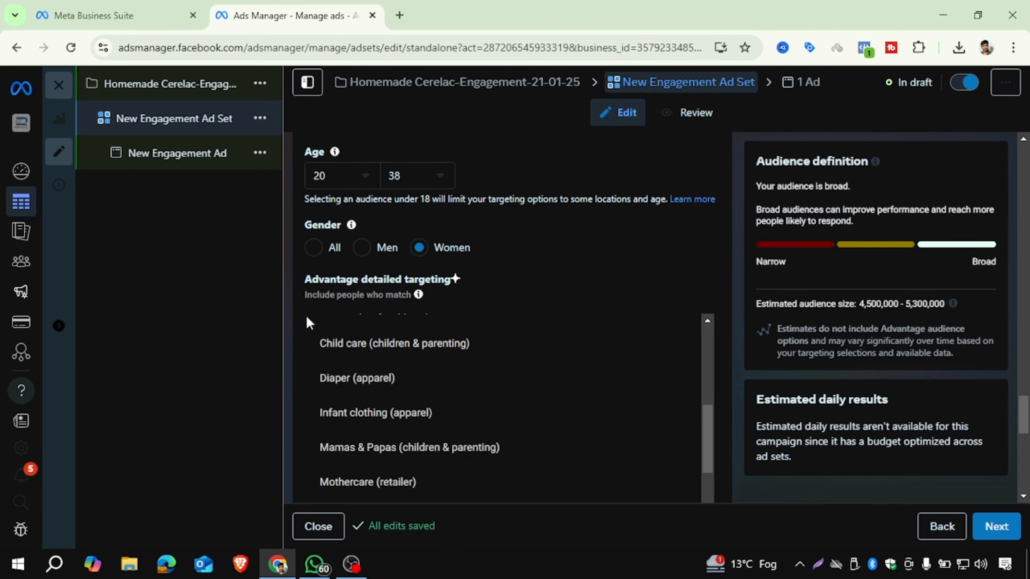
{"action": "scroll", "coordinate": [307, 322], "scroll_direction": "down", "scroll_amount": 2}
{"action": "scroll", "coordinate": [378, 368], "scroll_direction": "up", "scroll_amount": 5}
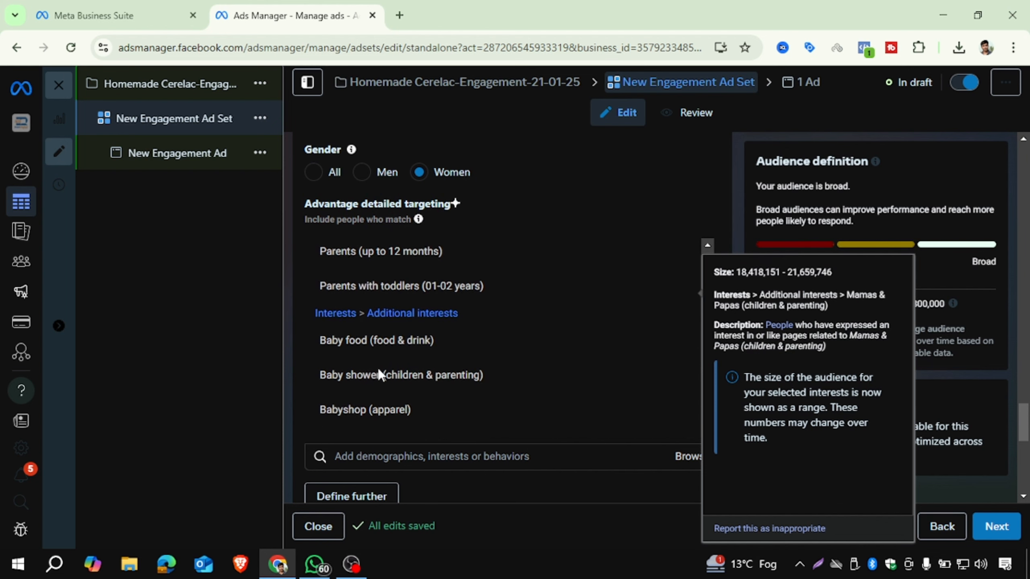
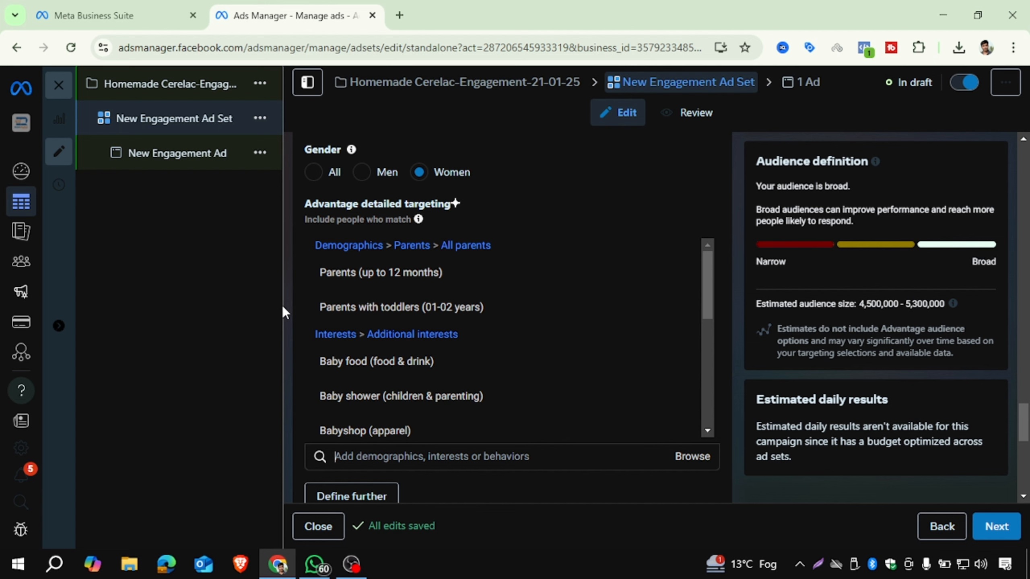
- Open the save-audience form for the ad set, review its audience name and targeting details, and cancel without saving
{"action": "scroll", "coordinate": [373, 335], "scroll_direction": "up", "scroll_amount": 1}
{"action": "scroll", "coordinate": [373, 335], "scroll_direction": "down", "scroll_amount": 2}
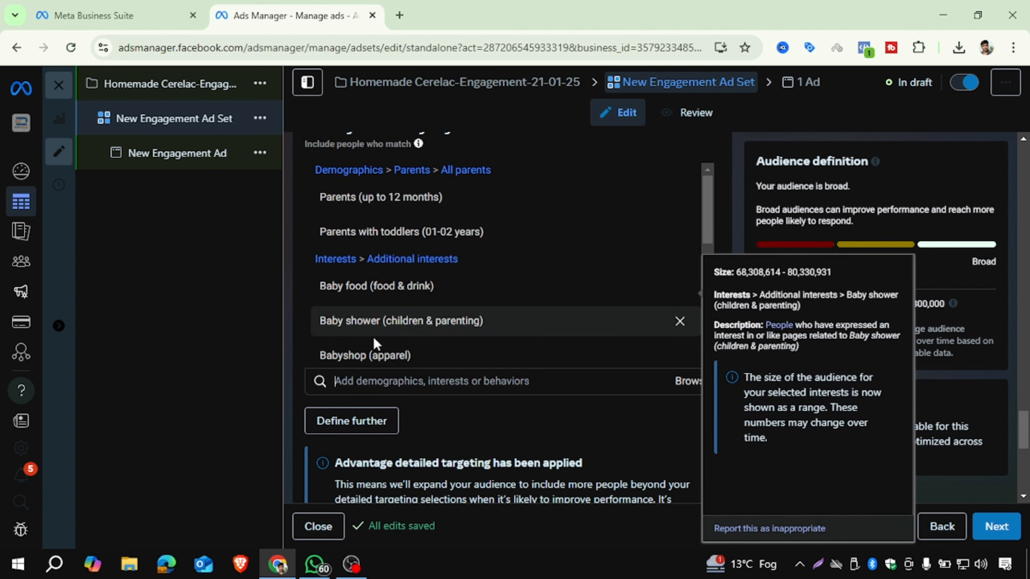
{"action": "scroll", "coordinate": [372, 335], "scroll_direction": "down", "scroll_amount": 2}
{"action": "scroll", "coordinate": [287, 313], "scroll_direction": "down", "scroll_amount": 2}
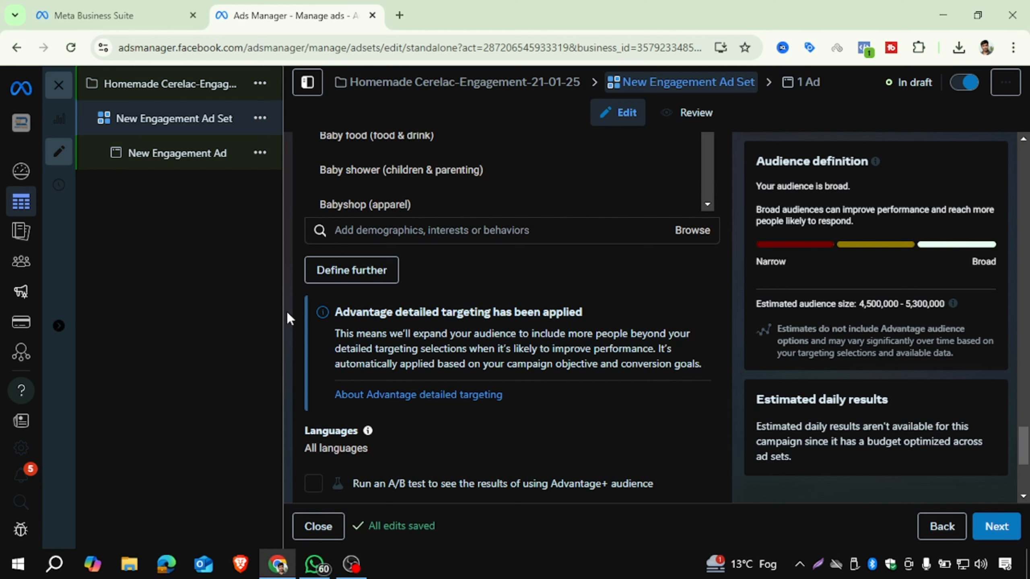
{"action": "scroll", "coordinate": [286, 310], "scroll_direction": "down", "scroll_amount": 6}
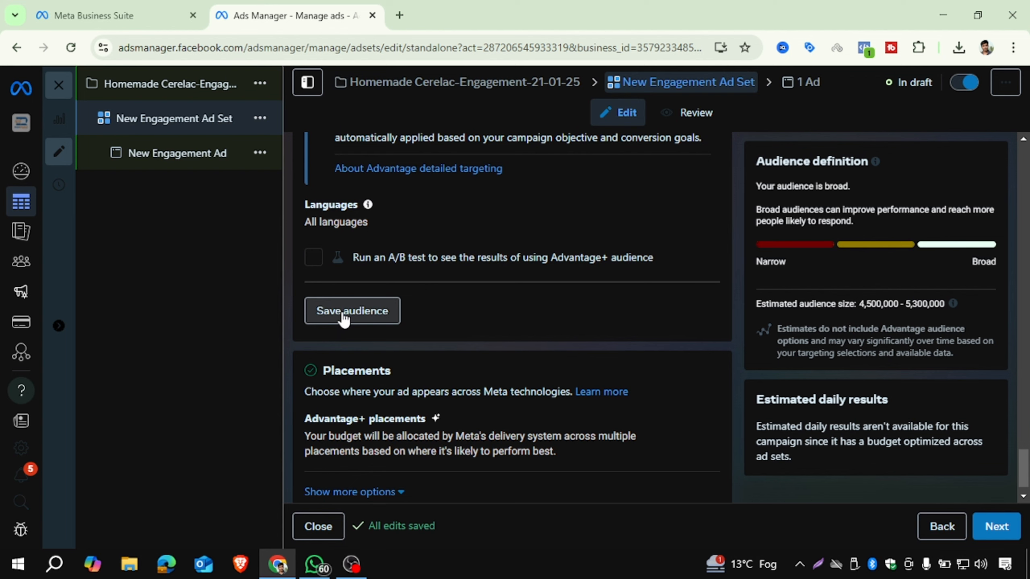
{"action": "left_click", "coordinate": [342, 317]}
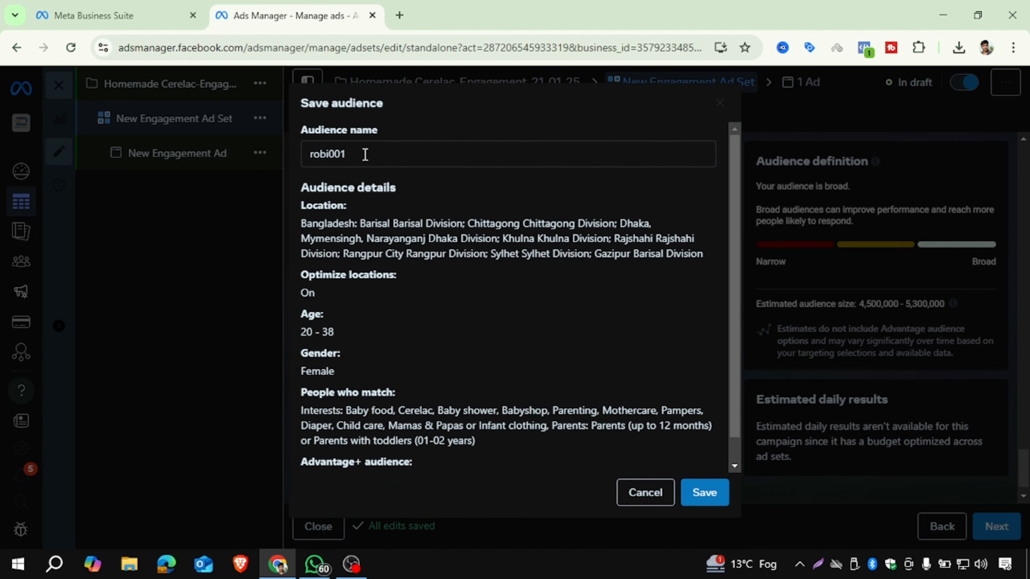
{"action": "left_click", "coordinate": [354, 149]}
{"action": "scroll", "coordinate": [387, 286], "scroll_direction": "down", "scroll_amount": 1}
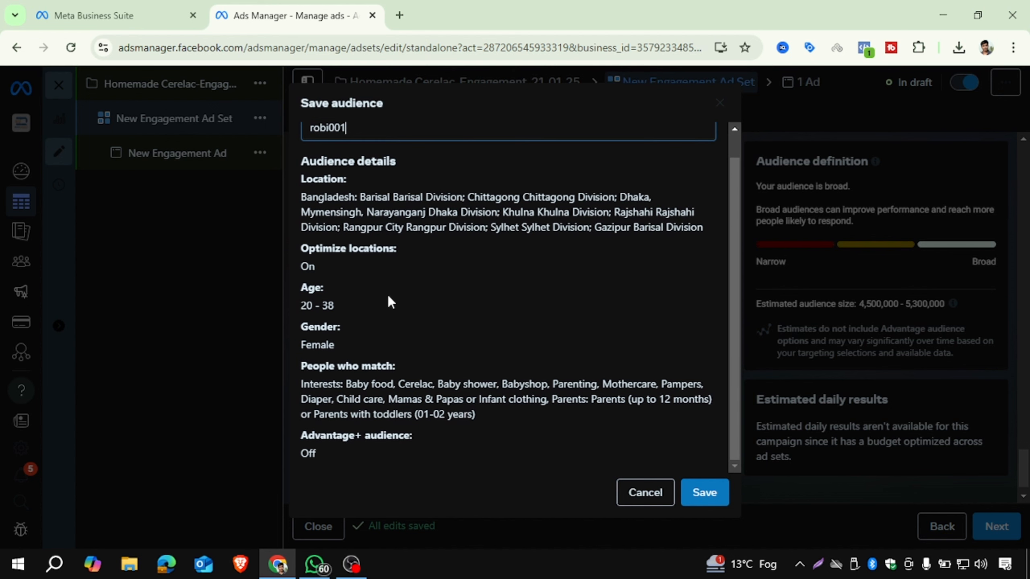
{"action": "scroll", "coordinate": [385, 301], "scroll_direction": "up", "scroll_amount": 1}
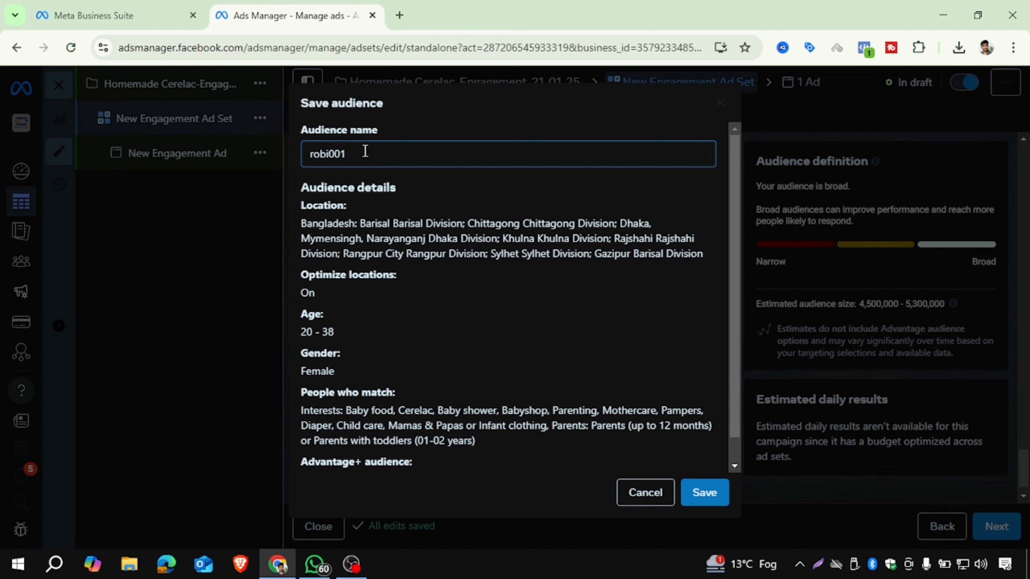
{"action": "double_click", "coordinate": [330, 153]}
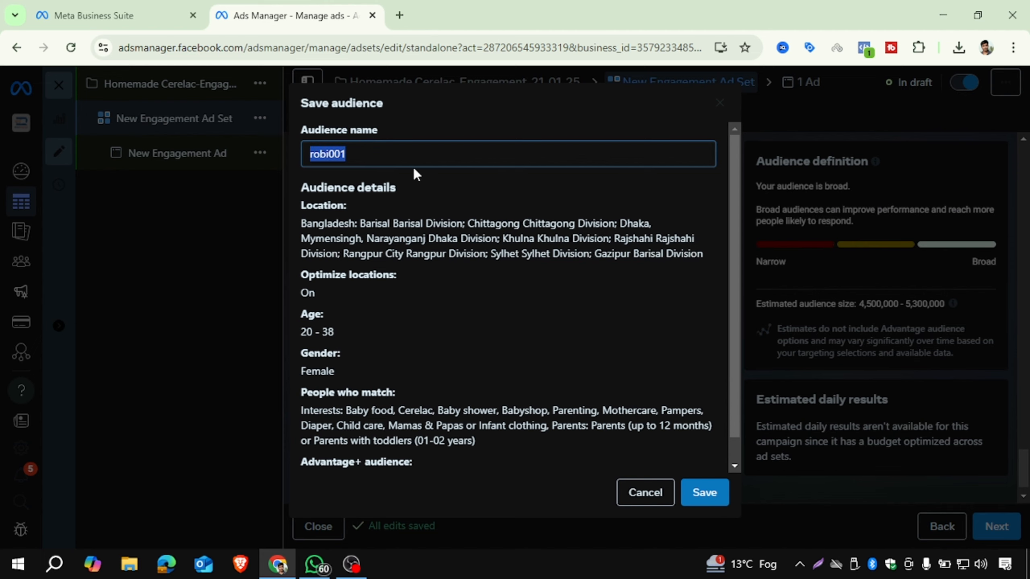
{"action": "left_click", "coordinate": [645, 493]}
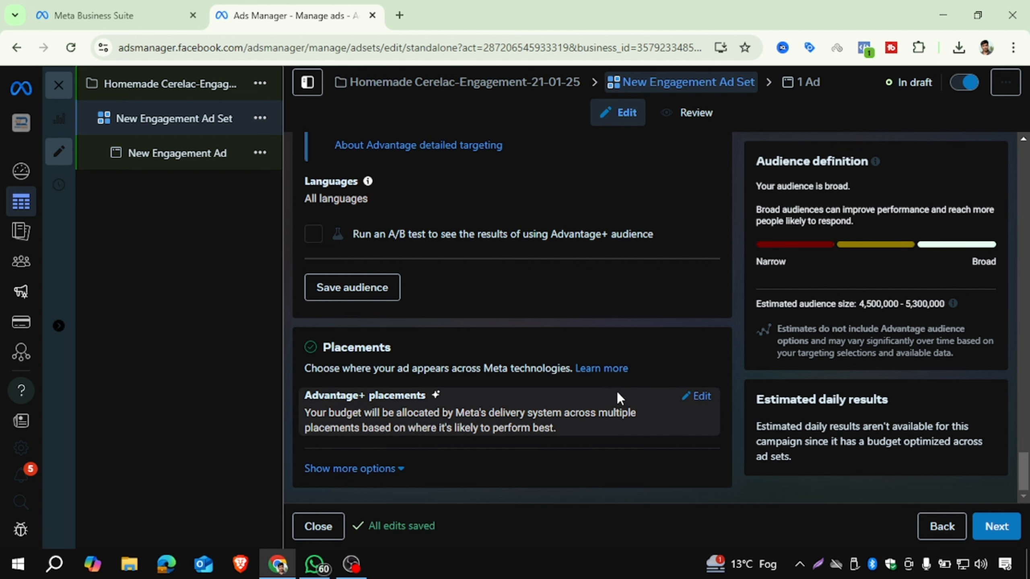
- Open the ad set's Advantage+ placements setting for editing to reveal the placement choices
{"action": "left_click_drag", "start_coordinate": [704, 398], "coordinate": [701, 397]}
{"action": "scroll", "coordinate": [539, 315], "scroll_direction": "down", "scroll_amount": 2}
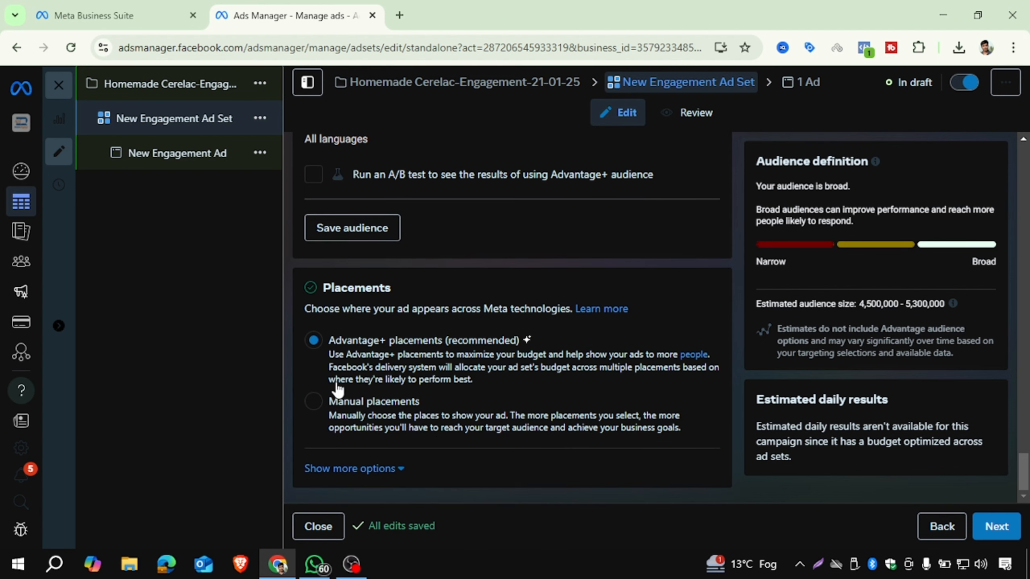
- Switch the ad set to manual placements on mobile devices only, excluding the Audience Network platform
{"action": "left_click", "coordinate": [313, 404]}
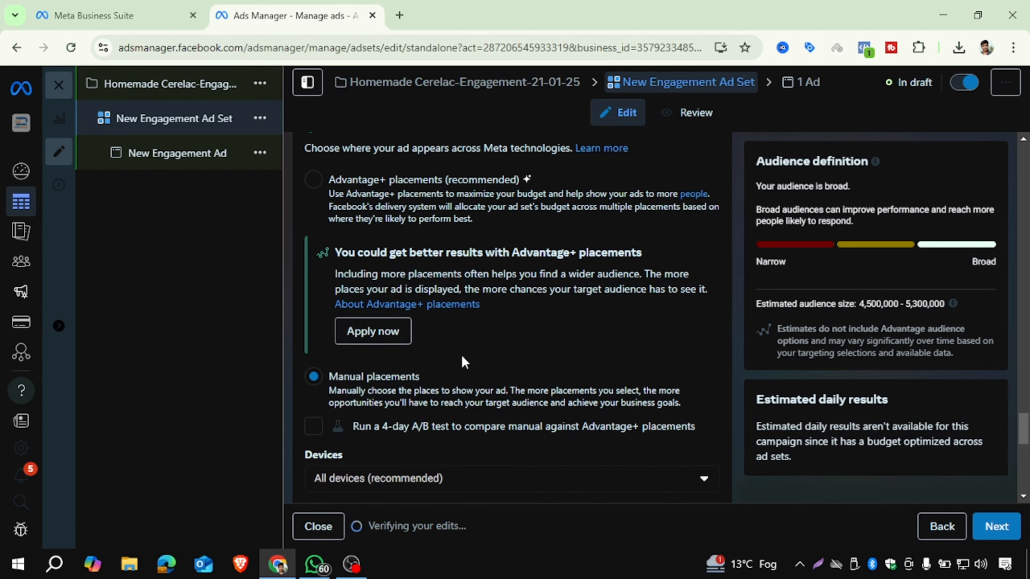
{"action": "scroll", "coordinate": [478, 356], "scroll_direction": "down", "scroll_amount": 5}
{"action": "left_click", "coordinate": [448, 268]}
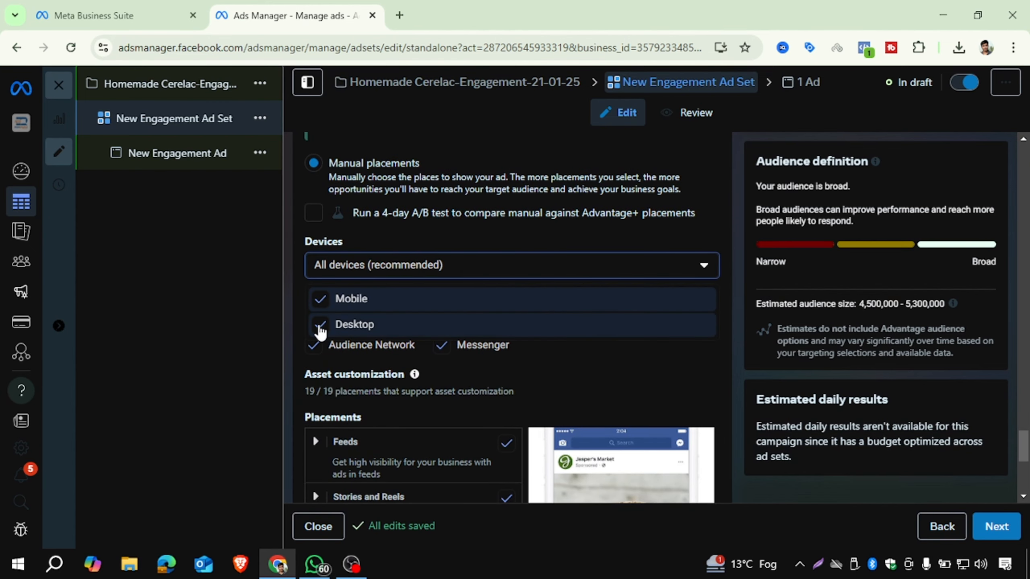
{"action": "left_click", "coordinate": [320, 327]}
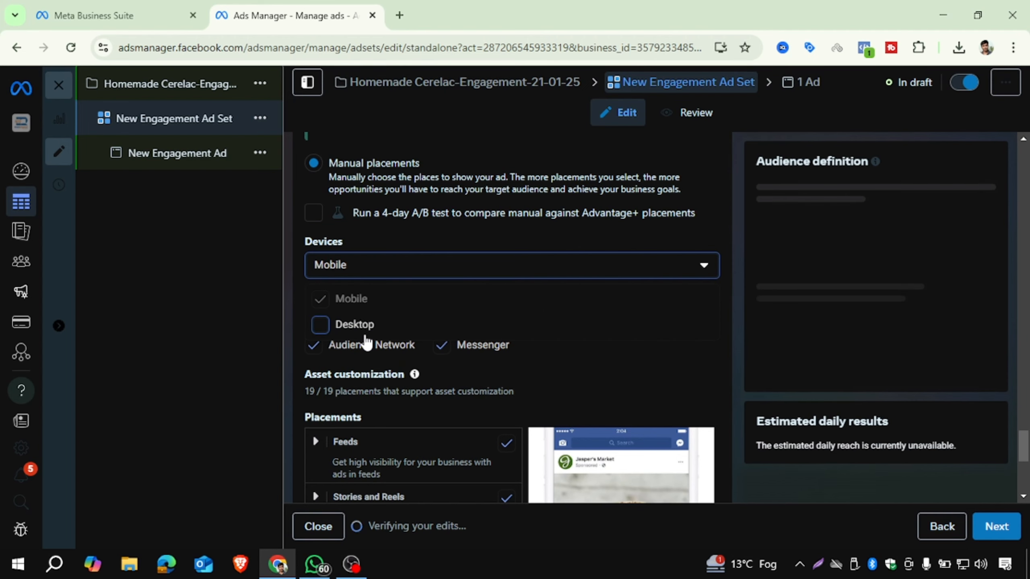
{"action": "left_click", "coordinate": [286, 311]}
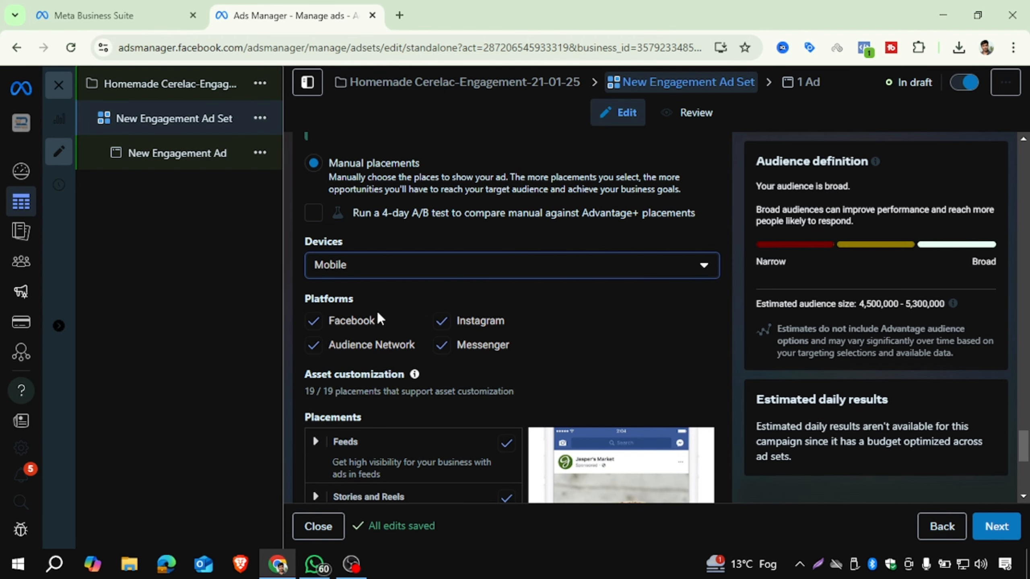
{"action": "left_click", "coordinate": [313, 345]}
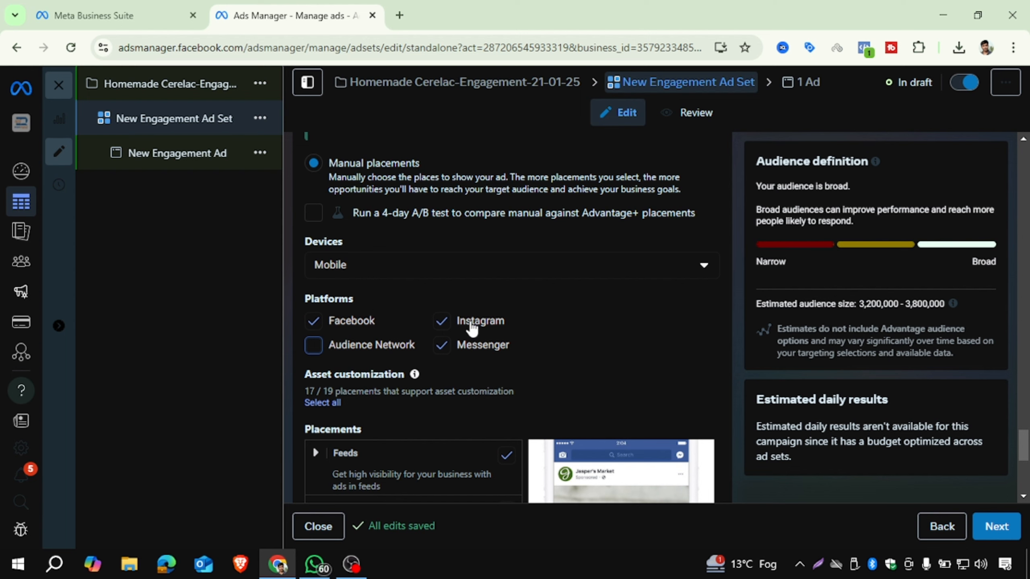
- Add the Married relationship status from the relationship demographics to the ad set's detailed targeting
{"action": "scroll", "coordinate": [489, 321], "scroll_direction": "up", "scroll_amount": 15}
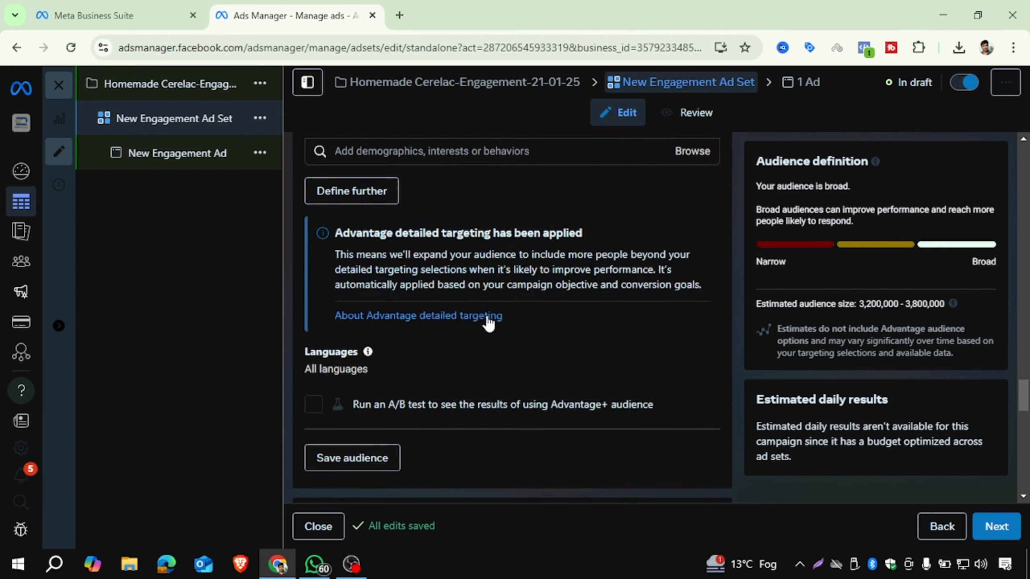
{"action": "mouse_move", "coordinate": [555, 352]}
{"action": "scroll", "coordinate": [689, 367], "scroll_direction": "down", "scroll_amount": 2}
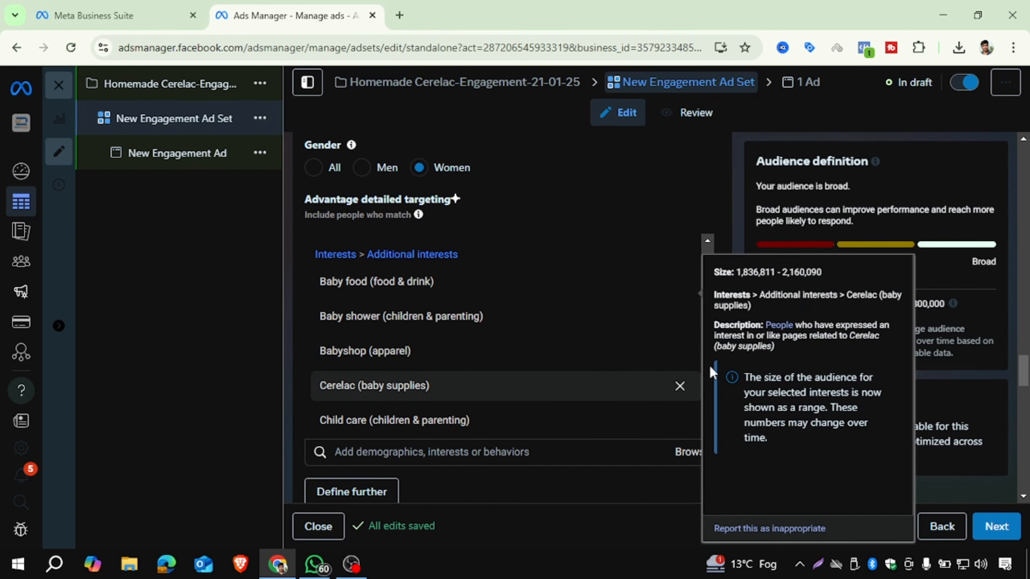
{"action": "left_click", "coordinate": [689, 452]}
{"action": "mouse_move", "coordinate": [676, 422]}
{"action": "mouse_move", "coordinate": [666, 321]}
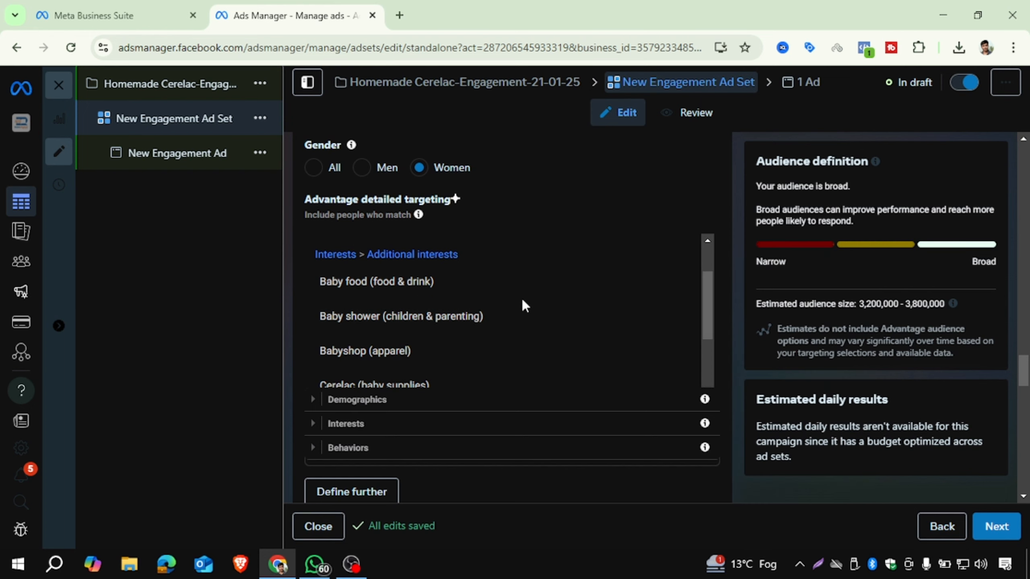
{"action": "scroll", "coordinate": [521, 304], "scroll_direction": "down", "scroll_amount": 5}
{"action": "scroll", "coordinate": [515, 318], "scroll_direction": "down", "scroll_amount": 7}
{"action": "scroll", "coordinate": [460, 257], "scroll_direction": "up", "scroll_amount": 4}
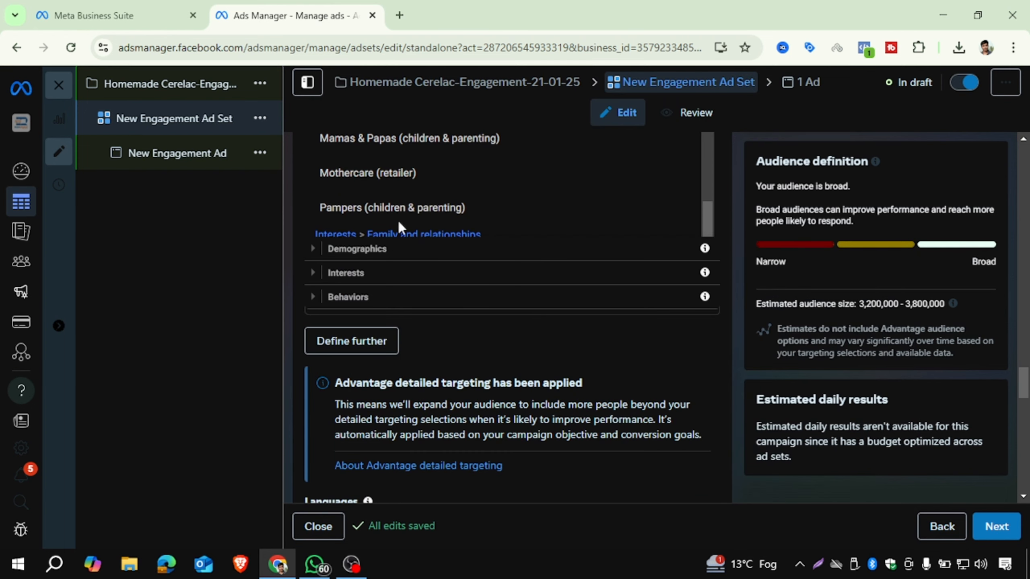
{"action": "left_click", "coordinate": [325, 249]}
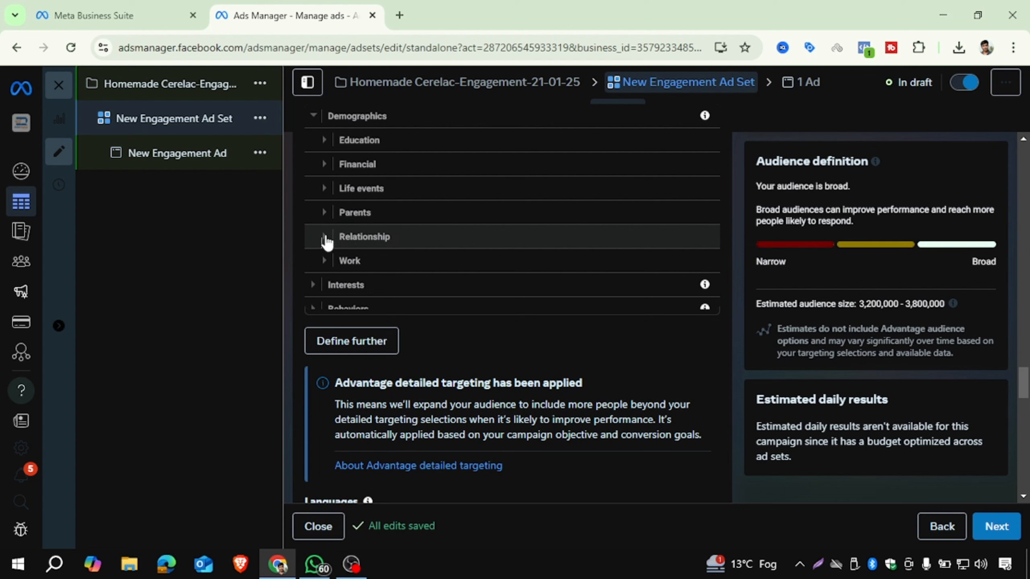
{"action": "left_click", "coordinate": [324, 237]}
{"action": "left_click", "coordinate": [336, 225]}
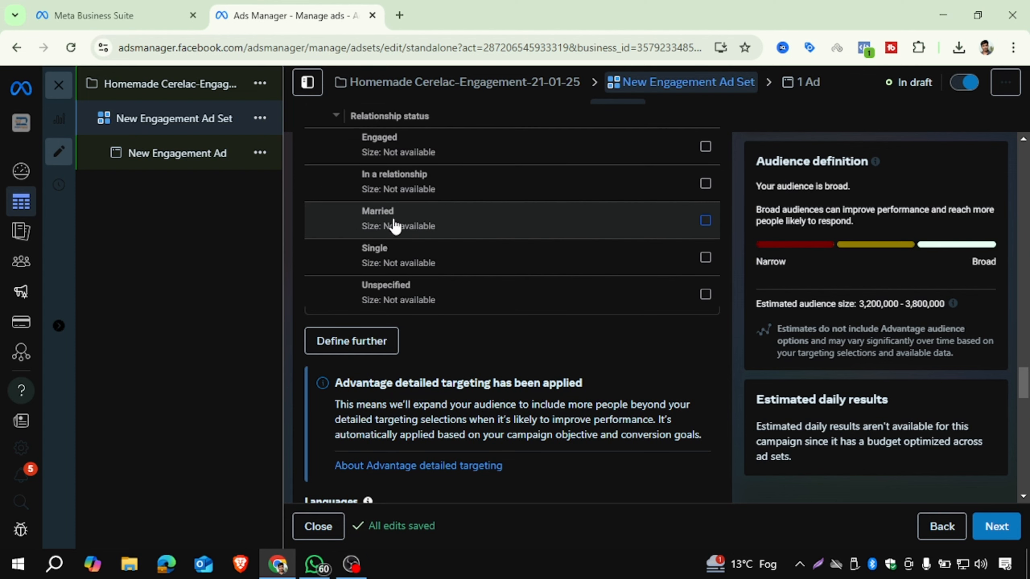
{"action": "left_click", "coordinate": [706, 222]}
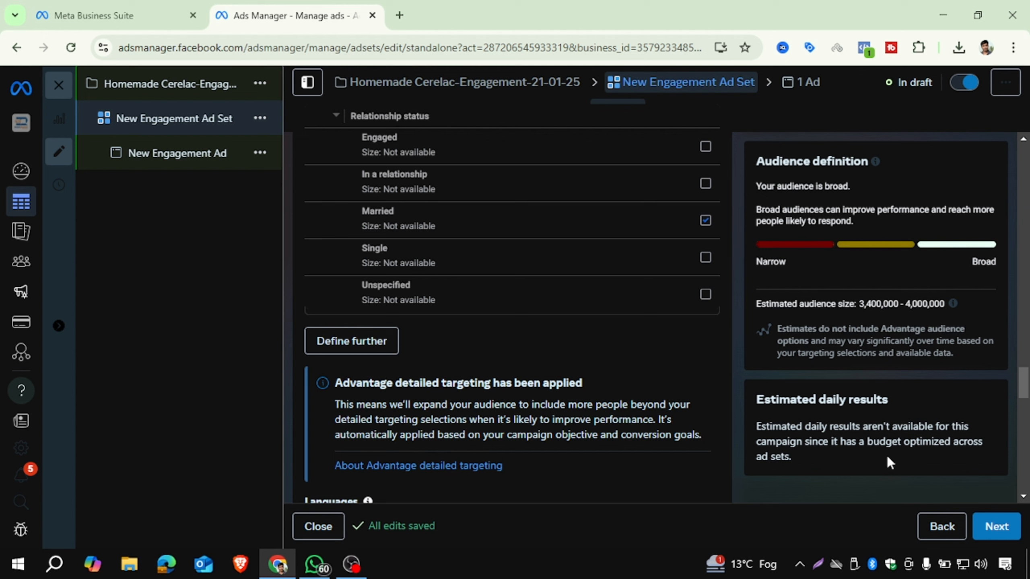
{"action": "left_click", "coordinate": [736, 434]}
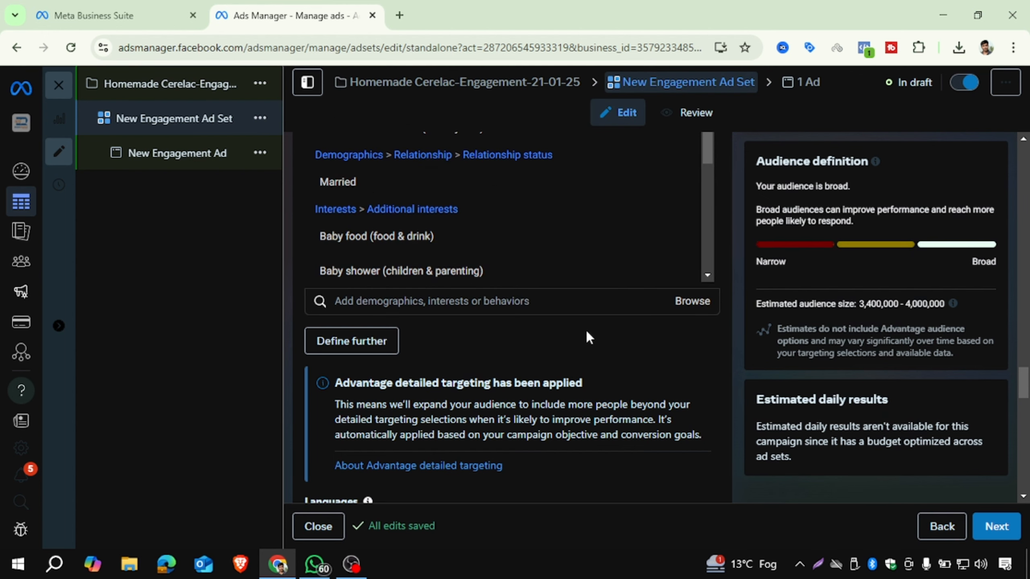
- Review the selected platforms and placement categories, keep them as they are and continue to the ad's settings
{"action": "scroll", "coordinate": [737, 343], "scroll_direction": "down", "scroll_amount": 15}
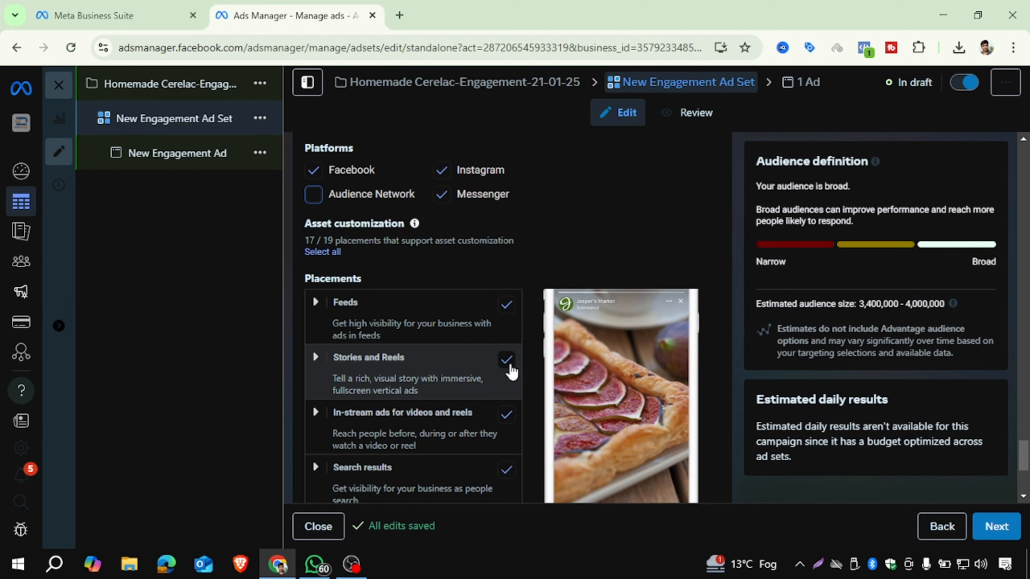
{"action": "scroll", "coordinate": [507, 365], "scroll_direction": "down", "scroll_amount": 2}
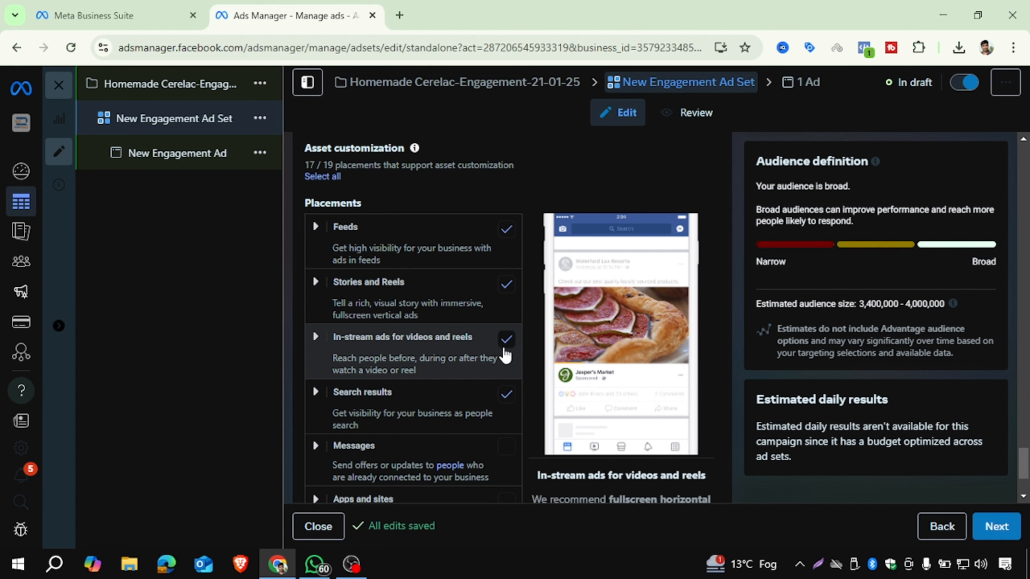
{"action": "scroll", "coordinate": [487, 347], "scroll_direction": "down", "scroll_amount": 2}
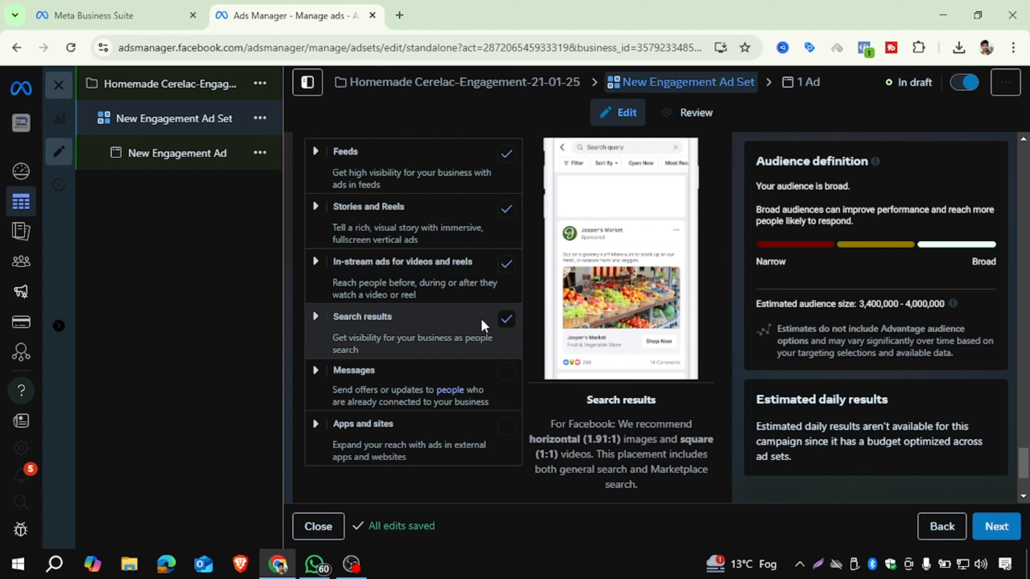
{"action": "scroll", "coordinate": [434, 304], "scroll_direction": "down", "scroll_amount": 1}
{"action": "scroll", "coordinate": [352, 383], "scroll_direction": "down", "scroll_amount": 1}
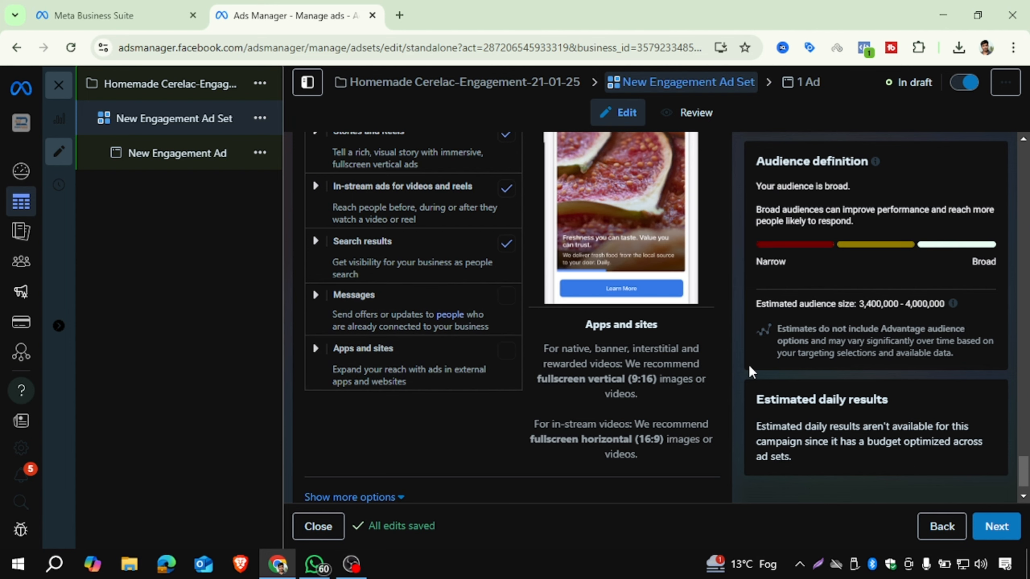
{"action": "scroll", "coordinate": [750, 368], "scroll_direction": "up", "scroll_amount": 3}
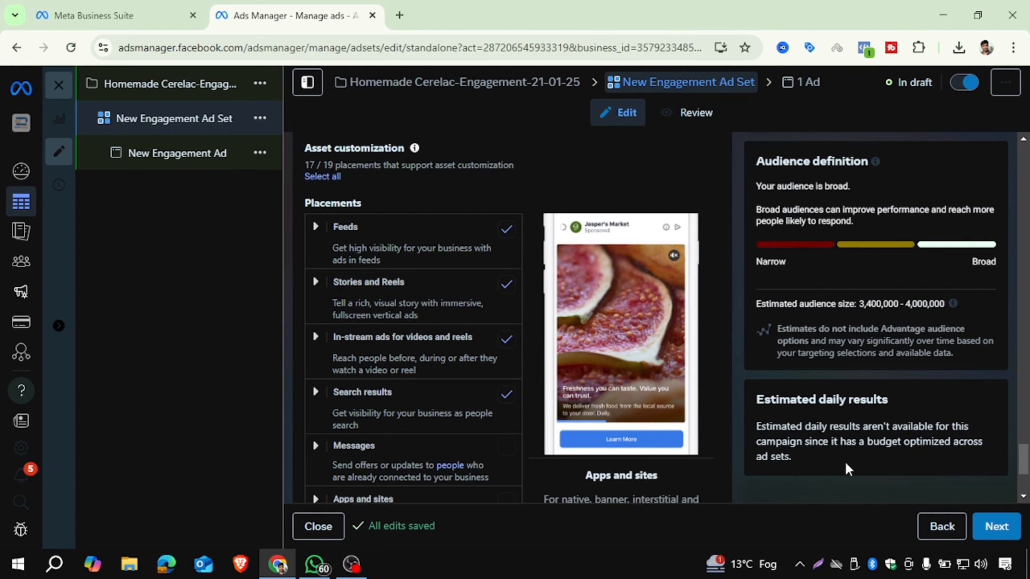
{"action": "left_click", "coordinate": [996, 527]}
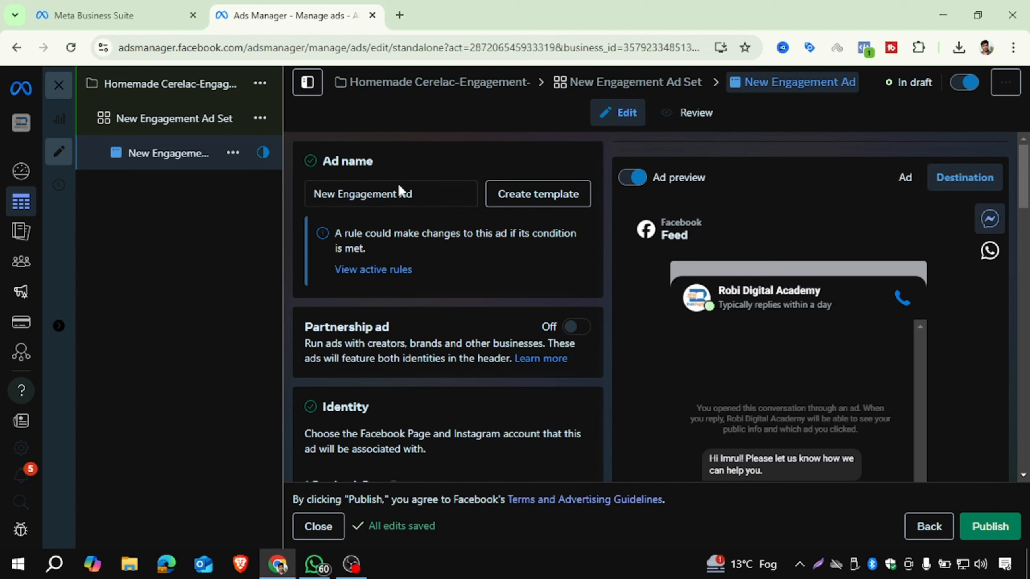
- Examine the ad's name, Facebook Page and Instagram identity, ad setup format and multi-advertiser settings
{"action": "left_click_drag", "start_coordinate": [426, 192], "coordinate": [306, 193]}
{"action": "left_click", "coordinate": [427, 151]}
{"action": "scroll", "coordinate": [456, 240], "scroll_direction": "down", "scroll_amount": 5}
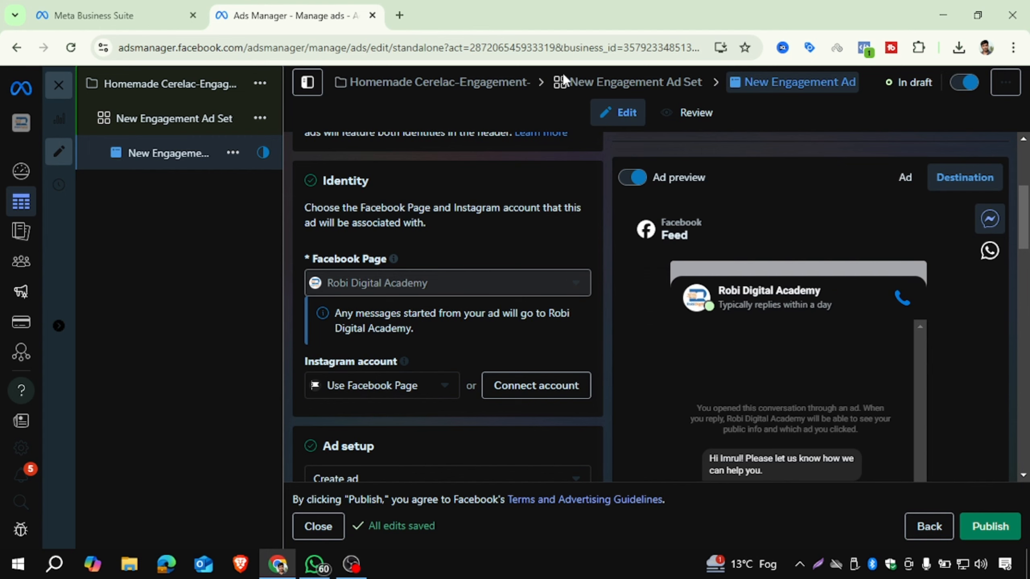
{"action": "scroll", "coordinate": [476, 270], "scroll_direction": "down", "scroll_amount": 3}
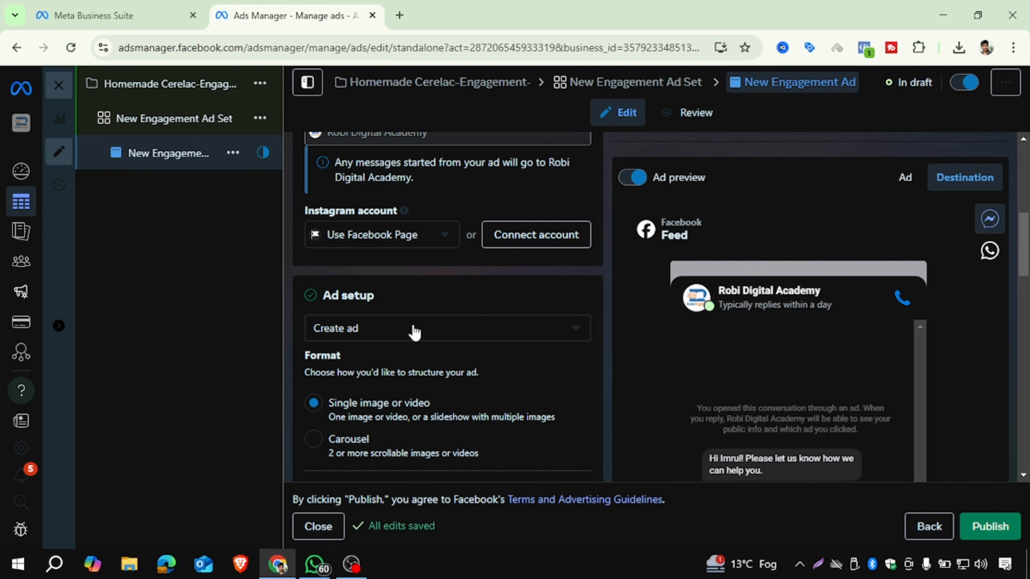
{"action": "scroll", "coordinate": [413, 334], "scroll_direction": "down", "scroll_amount": 3}
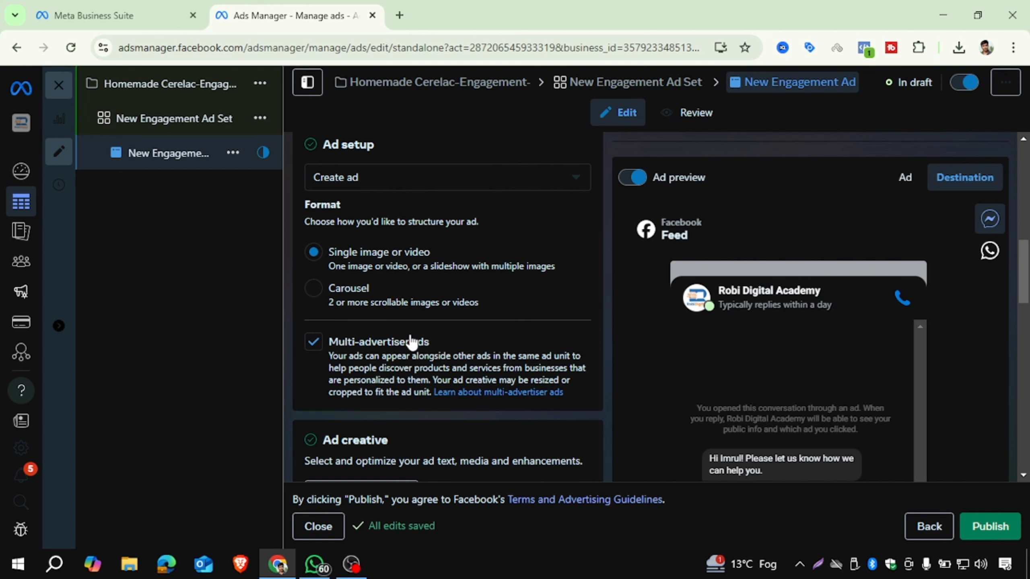
{"action": "scroll", "coordinate": [411, 342], "scroll_direction": "down", "scroll_amount": 2}
{"action": "scroll", "coordinate": [438, 360], "scroll_direction": "down", "scroll_amount": 2}
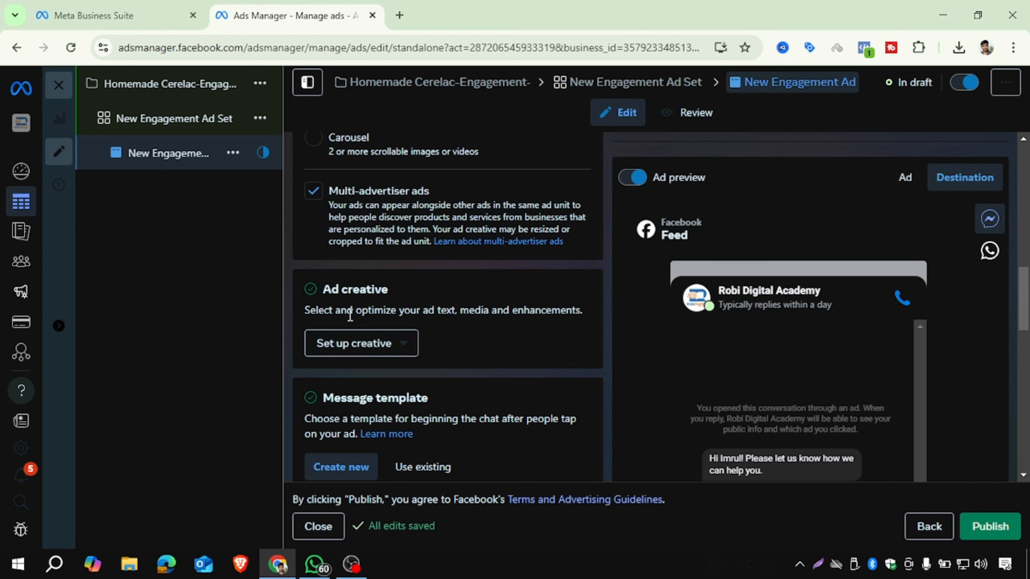
{"action": "left_click", "coordinate": [374, 346]}
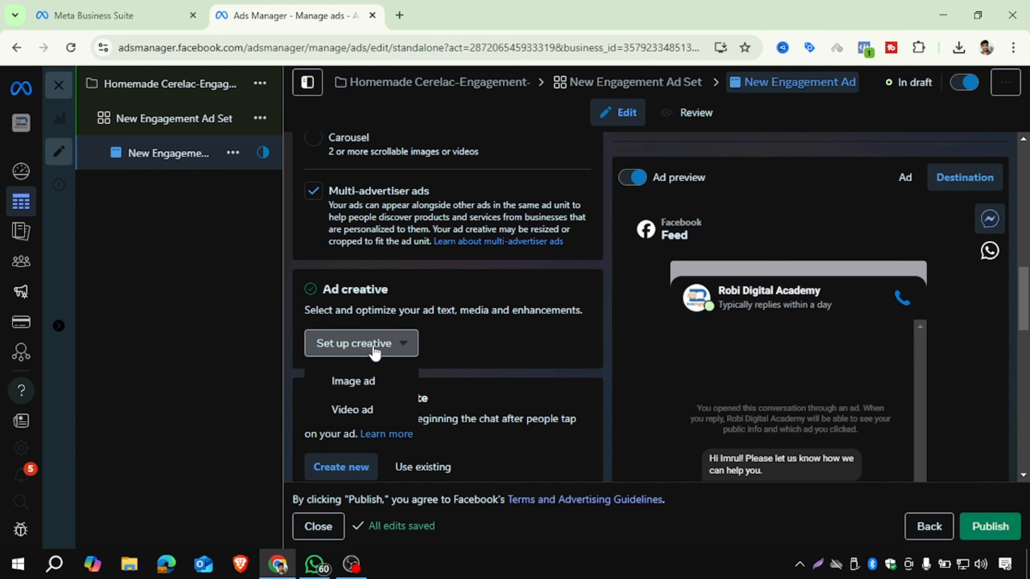
{"action": "left_click", "coordinate": [345, 384]}
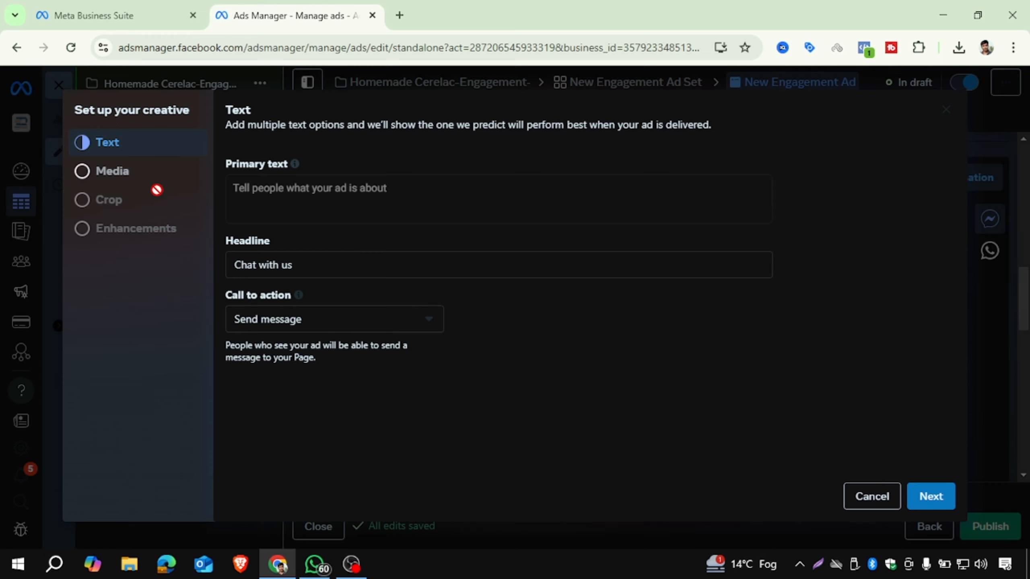
{"action": "left_click", "coordinate": [116, 174]}
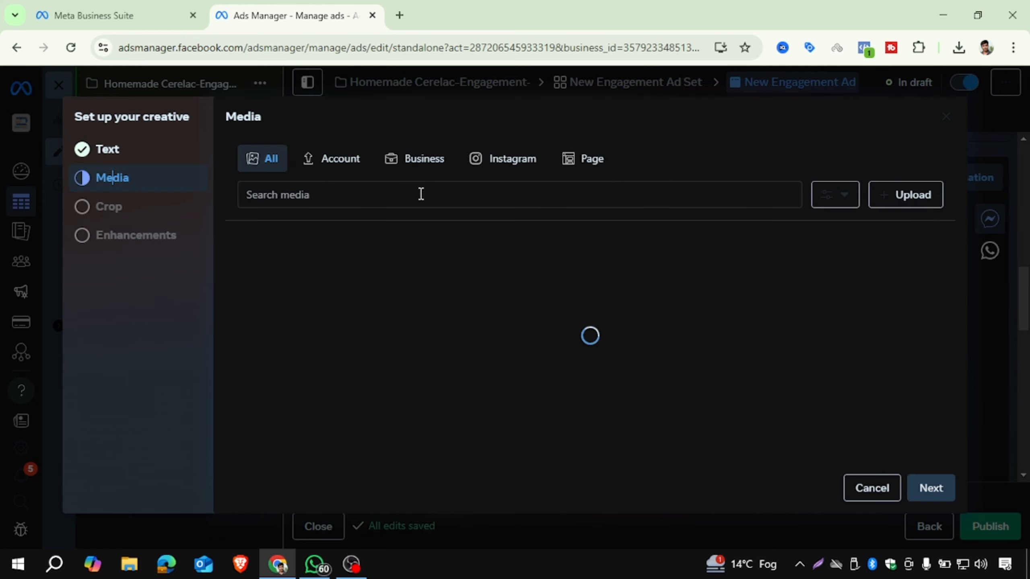
{"action": "left_click", "coordinate": [905, 198]}
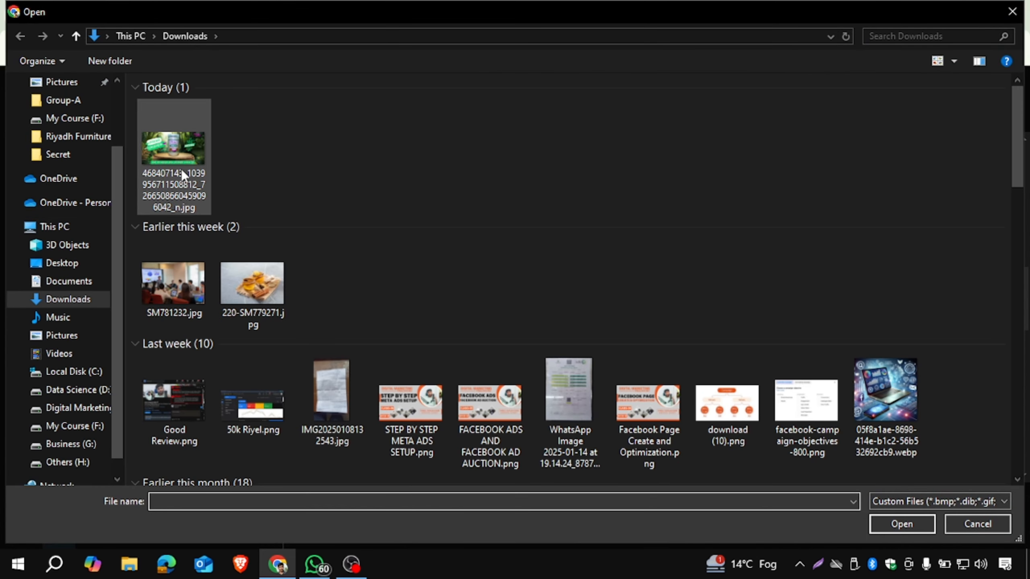
{"action": "left_click", "coordinate": [181, 169]}
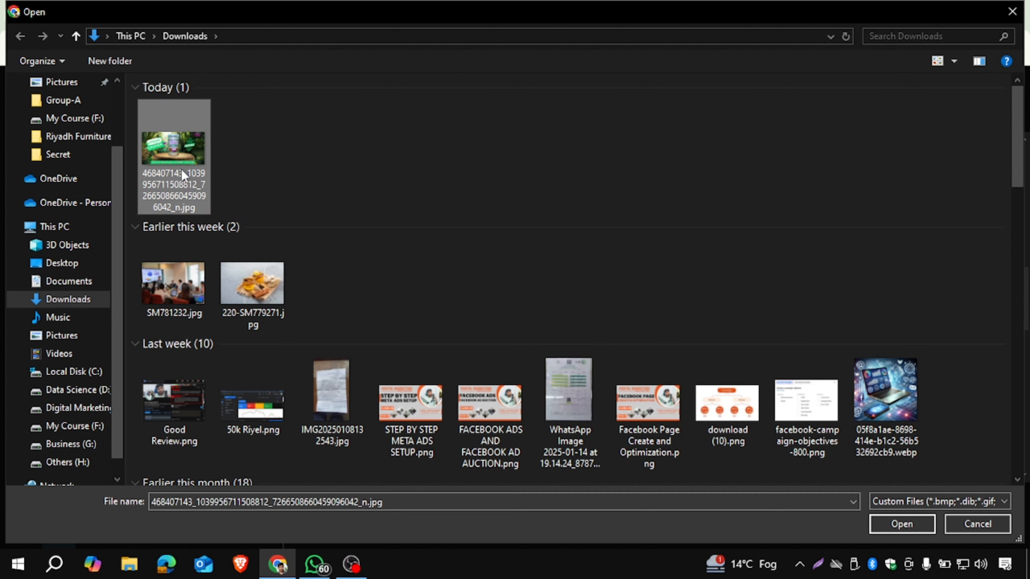
{"action": "left_click", "coordinate": [872, 524]}
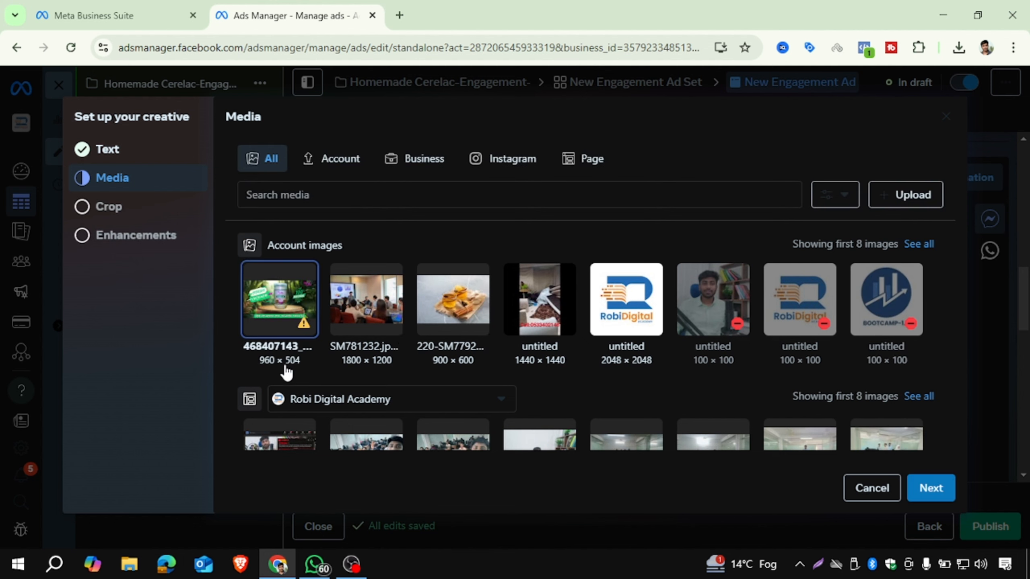
{"action": "mouse_move", "coordinate": [303, 329]}
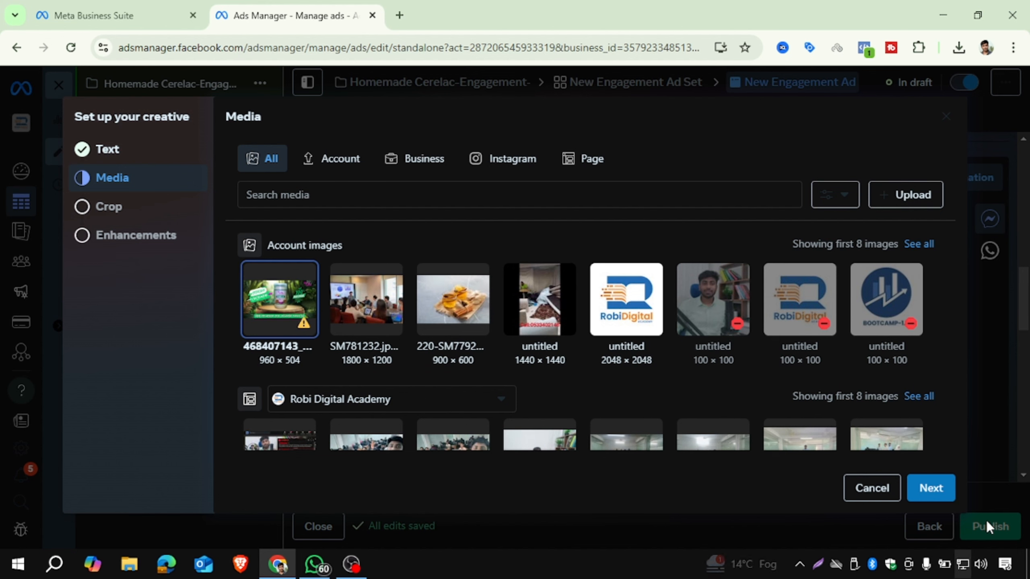
{"action": "left_click", "coordinate": [932, 488]}
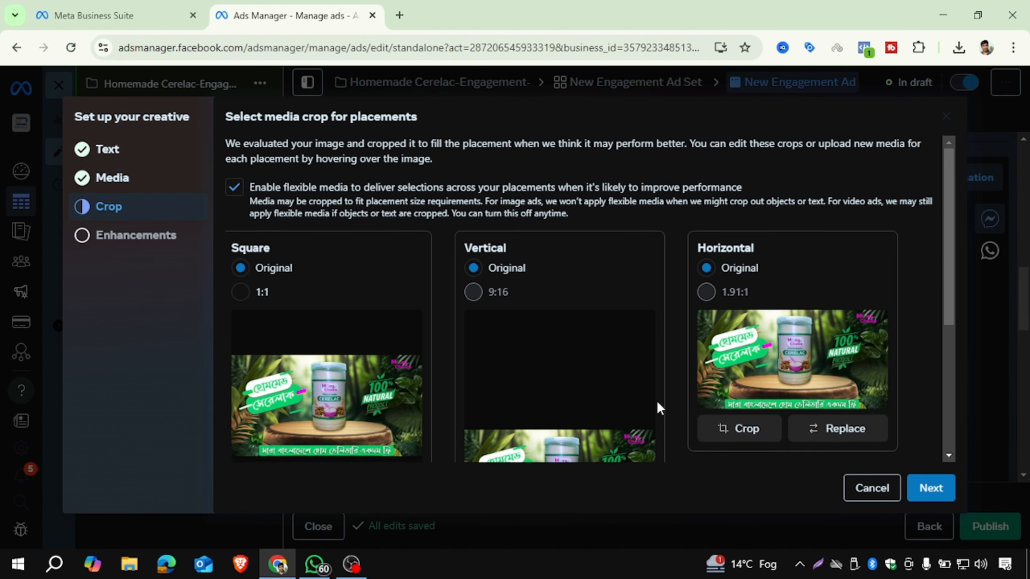
- Keep the original media crops and all Advantage+ creative enhancements turned on, and finish the creative setup
{"action": "scroll", "coordinate": [667, 377], "scroll_direction": "down", "scroll_amount": 2}
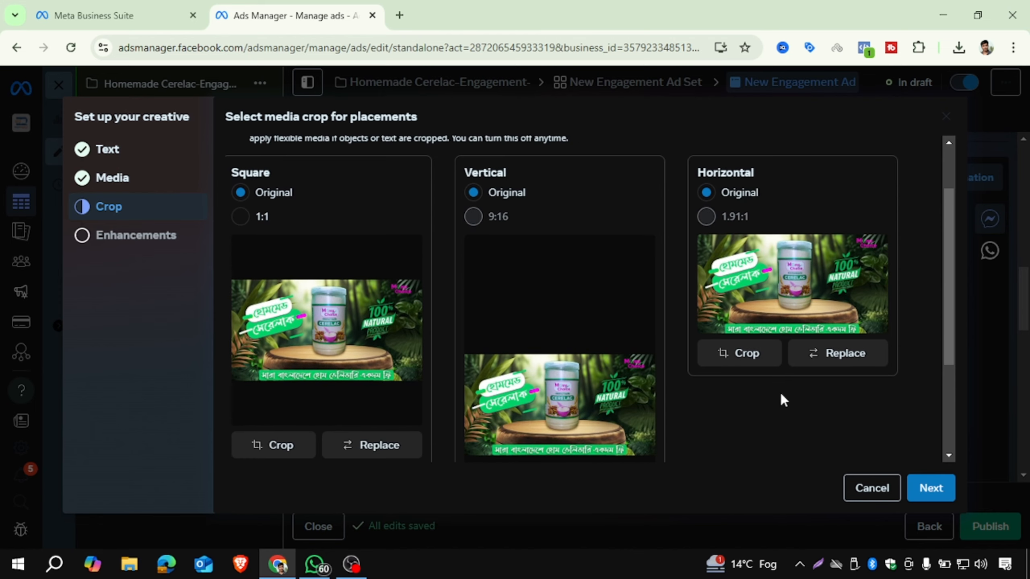
{"action": "scroll", "coordinate": [794, 396], "scroll_direction": "down", "scroll_amount": 4}
{"action": "left_click", "coordinate": [935, 493]}
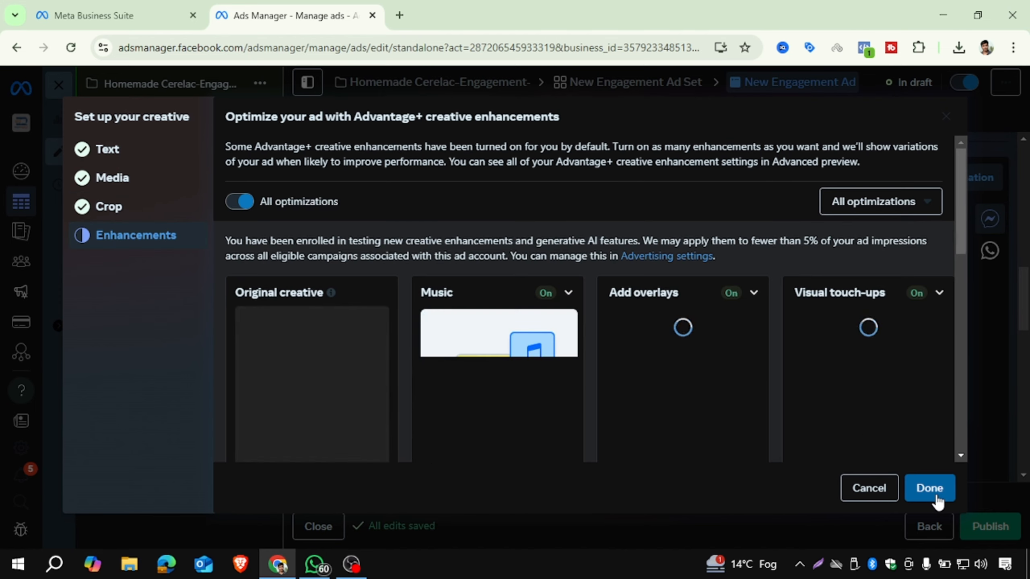
{"action": "scroll", "coordinate": [724, 419], "scroll_direction": "down", "scroll_amount": 1}
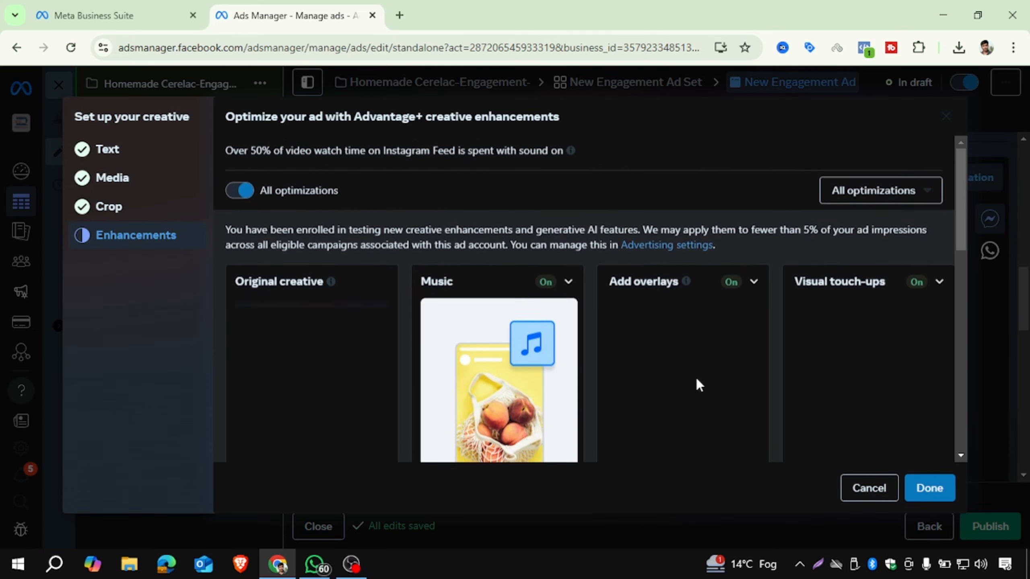
{"action": "scroll", "coordinate": [694, 376], "scroll_direction": "down", "scroll_amount": 5}
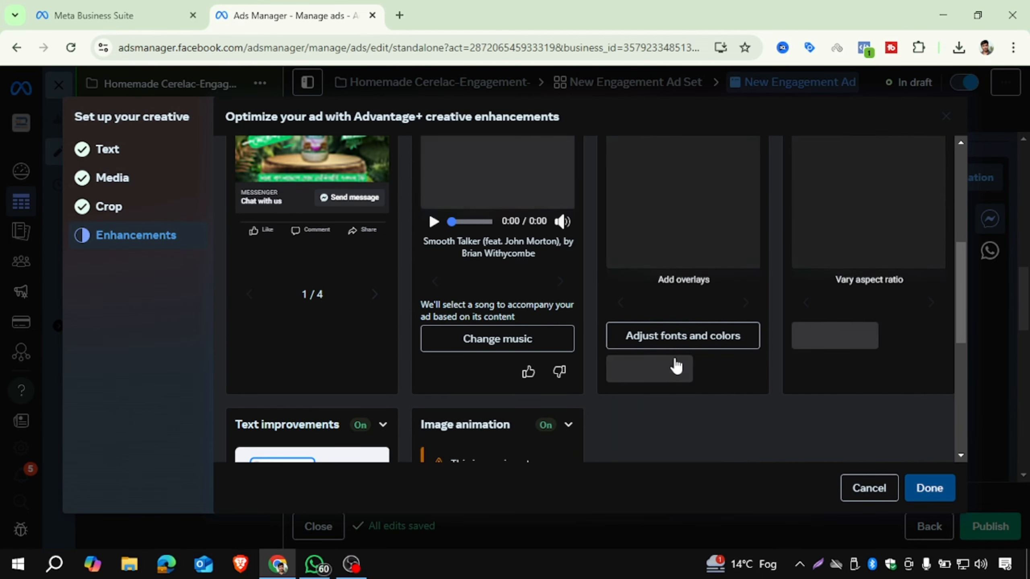
{"action": "scroll", "coordinate": [661, 327], "scroll_direction": "up", "scroll_amount": 10}
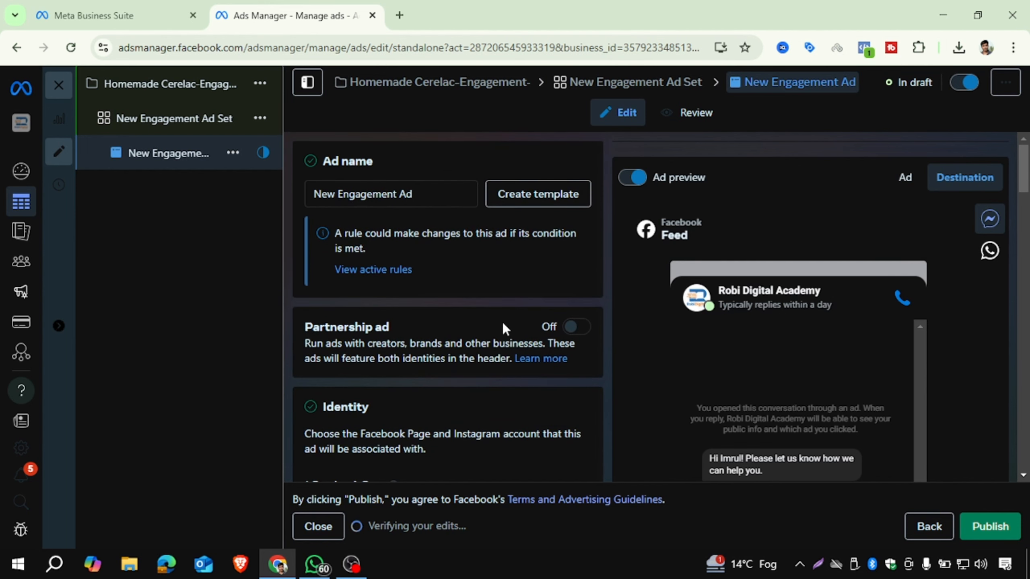
- Examine the ad's review summary and its creative, Advantage+ creative, message template and tracking settings
{"action": "scroll", "coordinate": [502, 322], "scroll_direction": "down", "scroll_amount": 10}
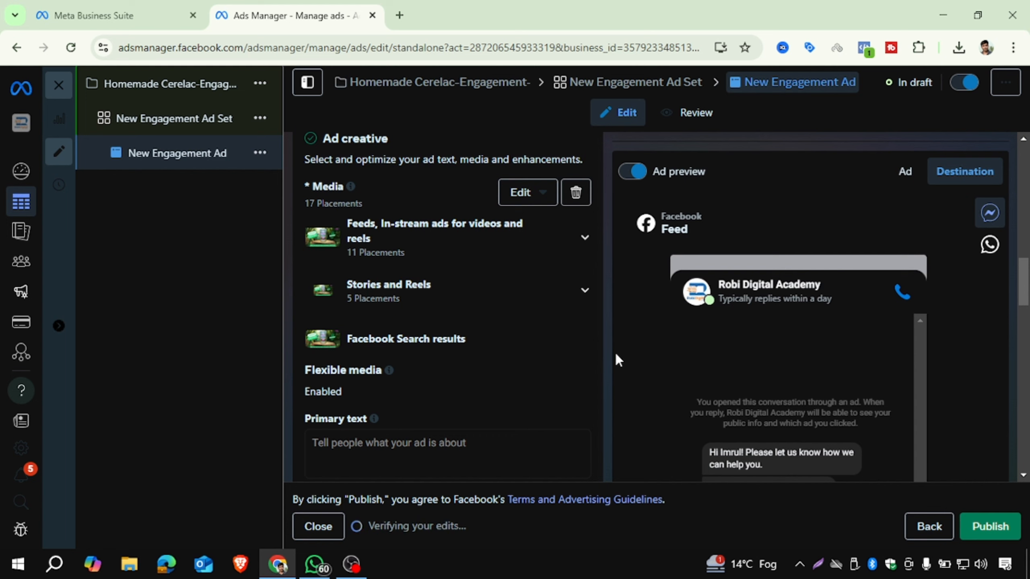
{"action": "left_click", "coordinate": [693, 113]}
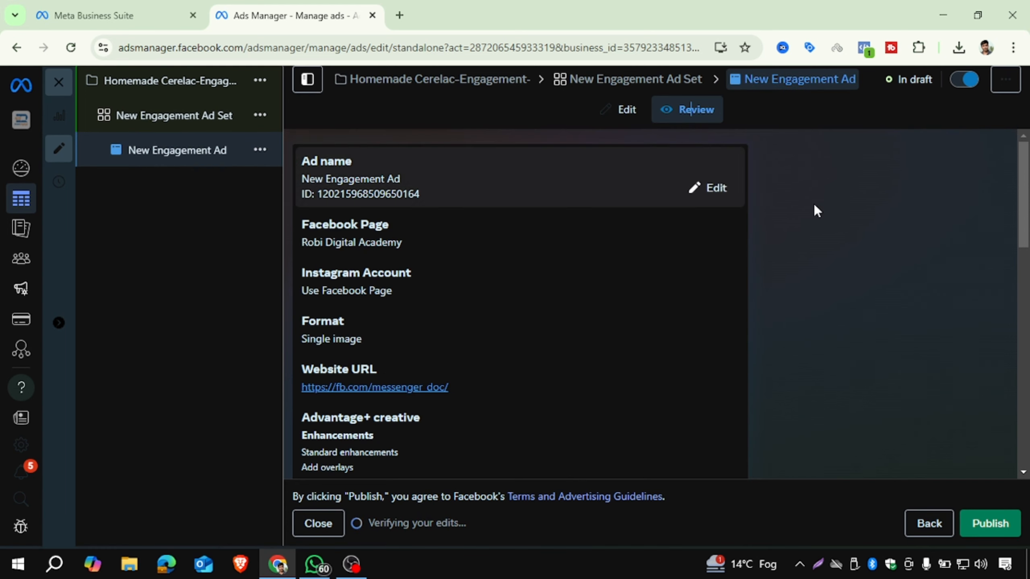
{"action": "left_click", "coordinate": [627, 115]}
{"action": "scroll", "coordinate": [819, 292], "scroll_direction": "down", "scroll_amount": 5}
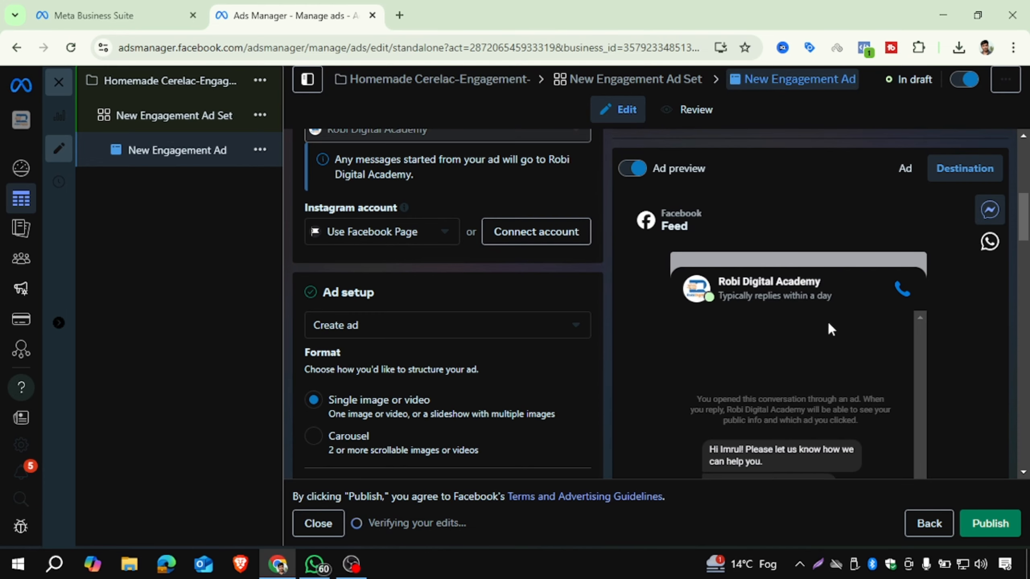
{"action": "scroll", "coordinate": [479, 323], "scroll_direction": "down", "scroll_amount": 15}
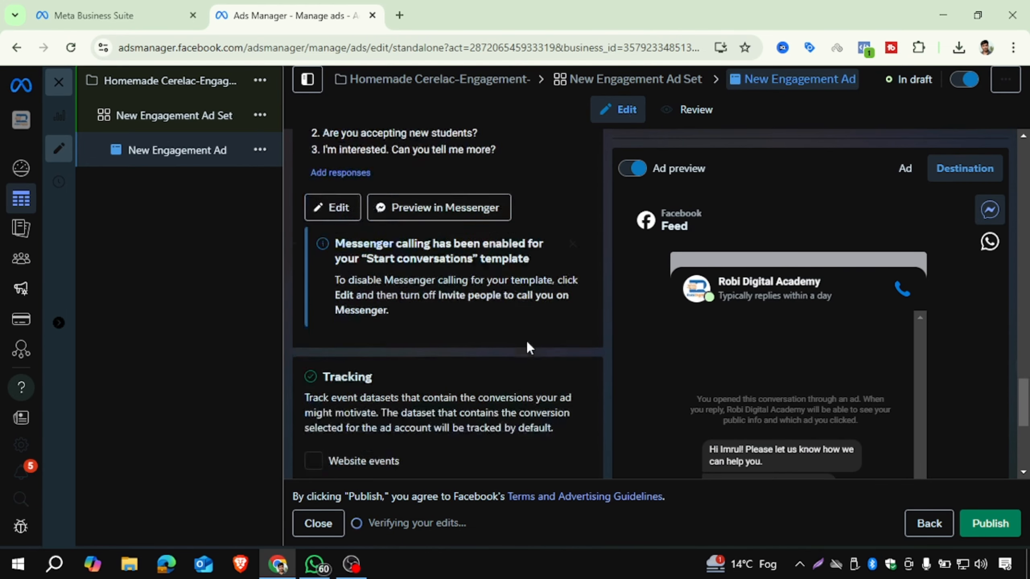
{"action": "scroll", "coordinate": [526, 341], "scroll_direction": "down", "scroll_amount": 5}
{"action": "scroll", "coordinate": [713, 320], "scroll_direction": "up", "scroll_amount": 12}
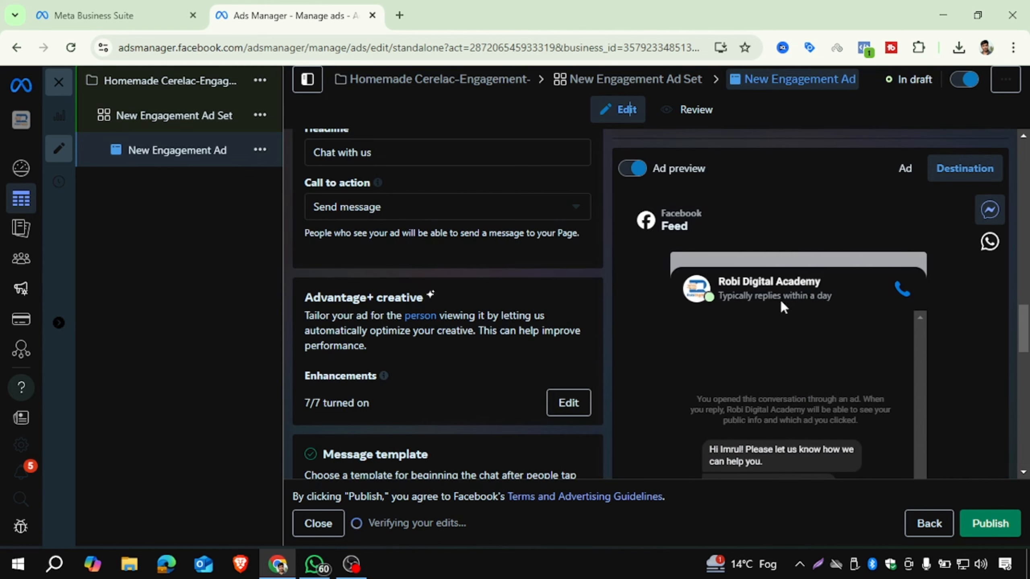
{"action": "scroll", "coordinate": [684, 237], "scroll_direction": "up", "scroll_amount": 2}
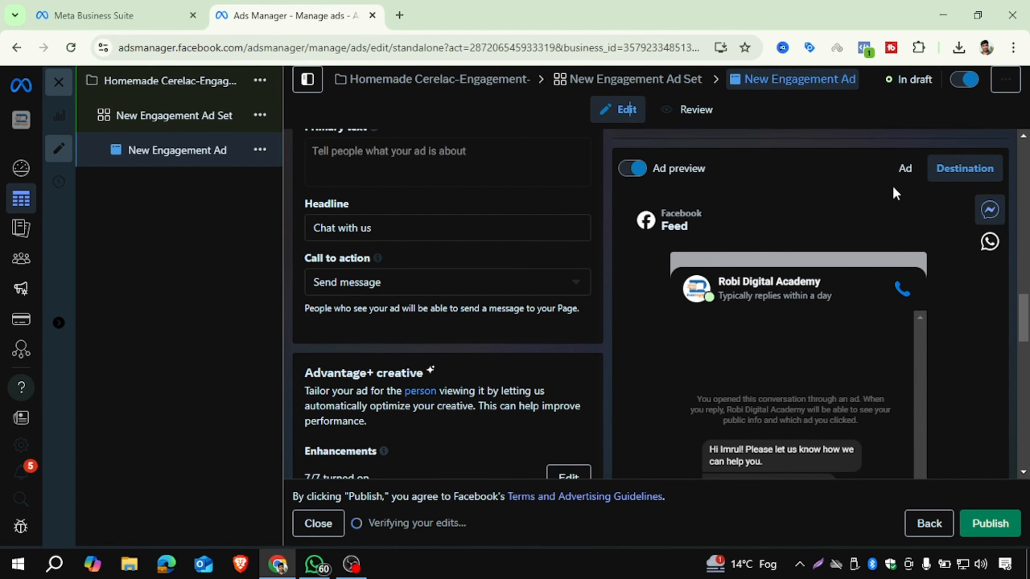
- Compare the ad preview with the Messenger destination preview, ending on the ad view
{"action": "left_click", "coordinate": [904, 170]}
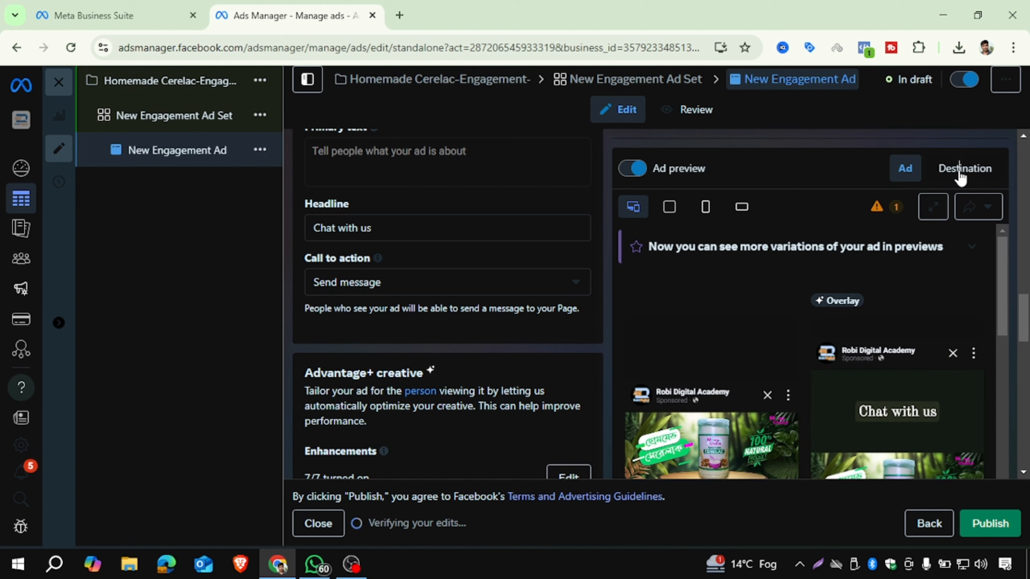
{"action": "left_click_drag", "start_coordinate": [959, 173], "coordinate": [881, 130]}
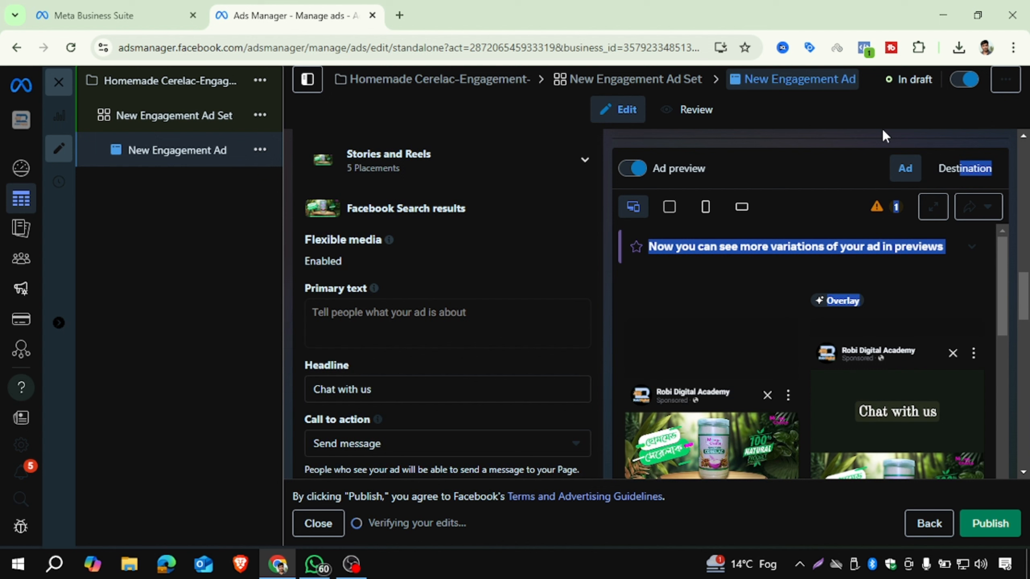
{"action": "left_click", "coordinate": [799, 181]}
{"action": "scroll", "coordinate": [764, 341], "scroll_direction": "down", "scroll_amount": 2}
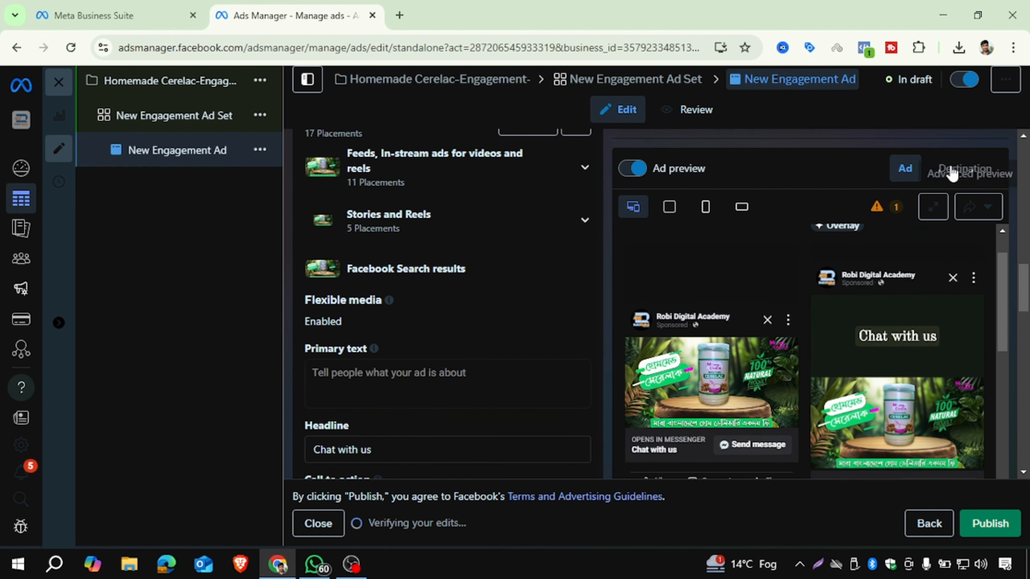
{"action": "left_click", "coordinate": [949, 175]}
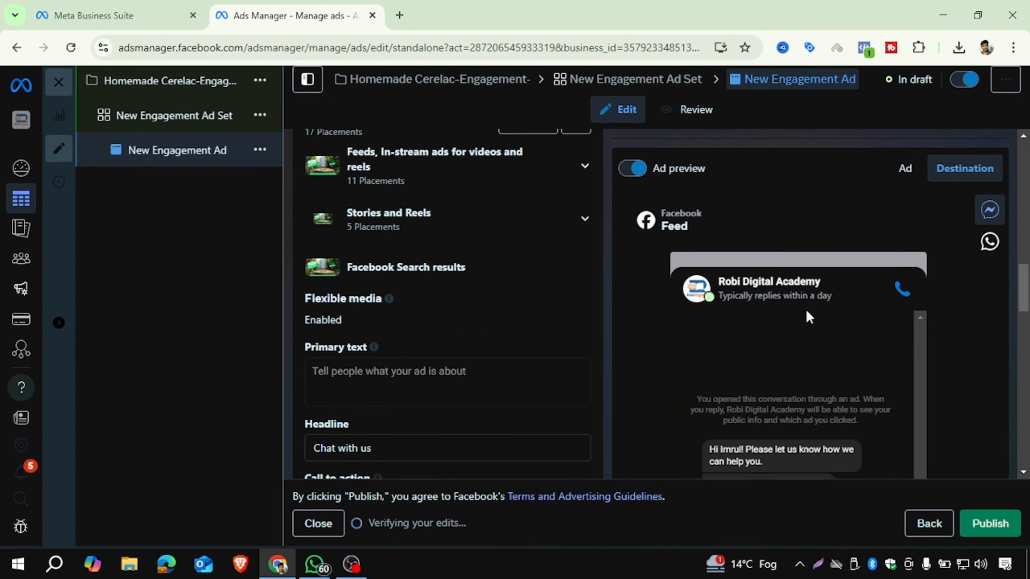
{"action": "scroll", "coordinate": [822, 332], "scroll_direction": "down", "scroll_amount": 3}
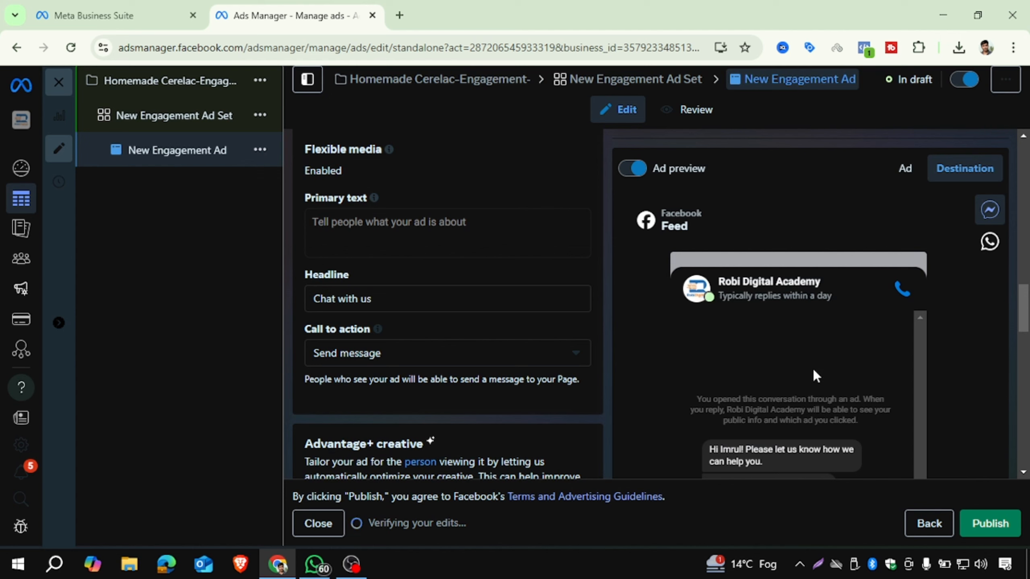
{"action": "left_click", "coordinate": [905, 169]}
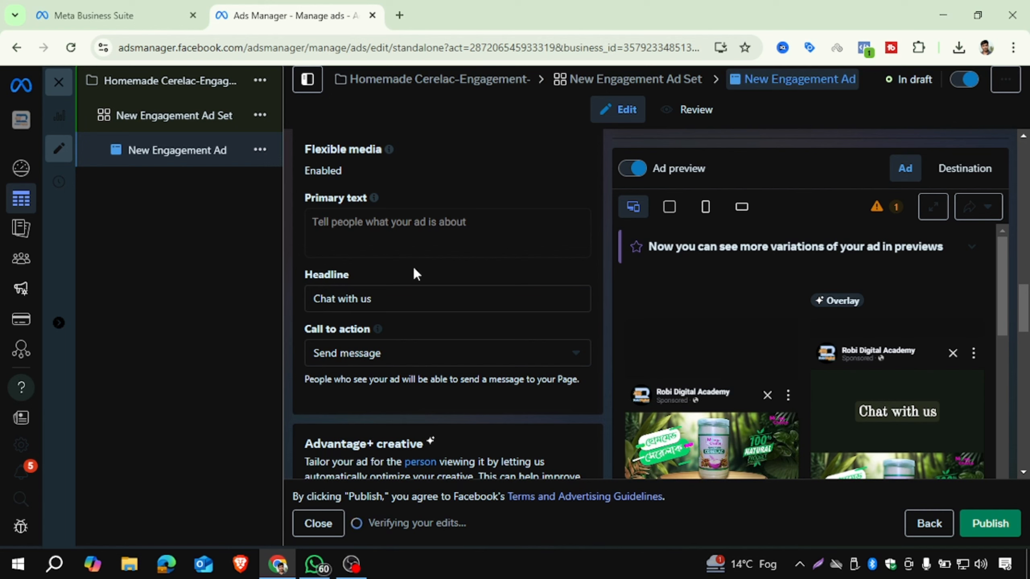
- Prepare the ad's empty primary text for entry and copy the full Baby Homemade Cerelac promotional message from the WhatsApp chat
{"action": "scroll", "coordinate": [436, 271], "scroll_direction": "up", "scroll_amount": 5}
{"action": "scroll", "coordinate": [443, 264], "scroll_direction": "down", "scroll_amount": 4}
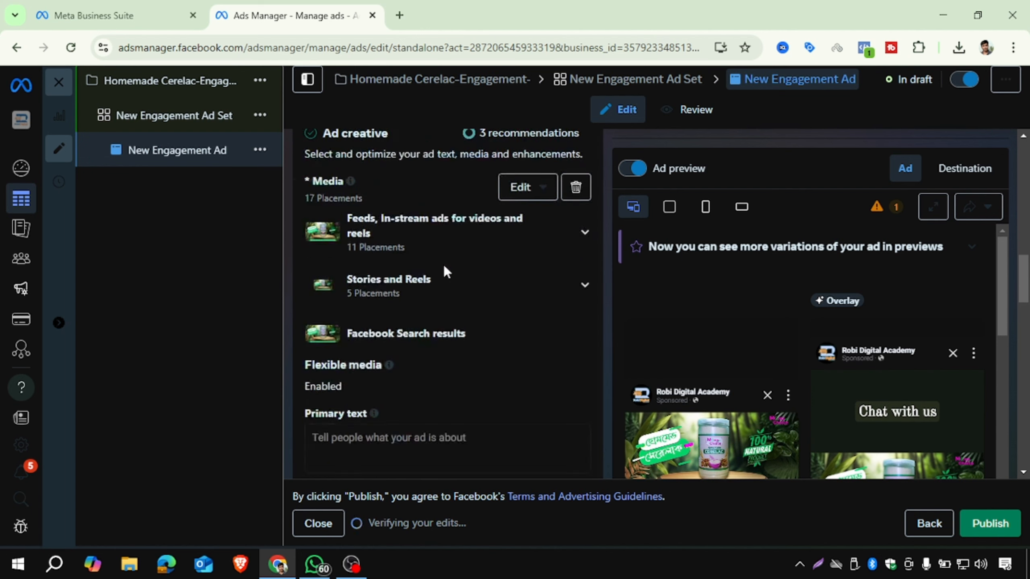
{"action": "scroll", "coordinate": [414, 270], "scroll_direction": "up", "scroll_amount": 2}
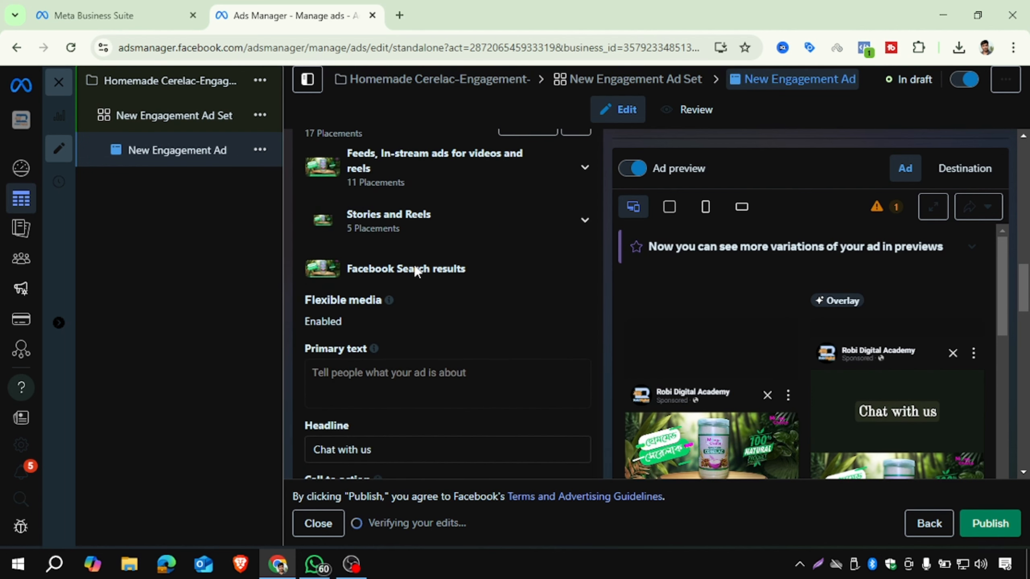
{"action": "left_click", "coordinate": [352, 370]}
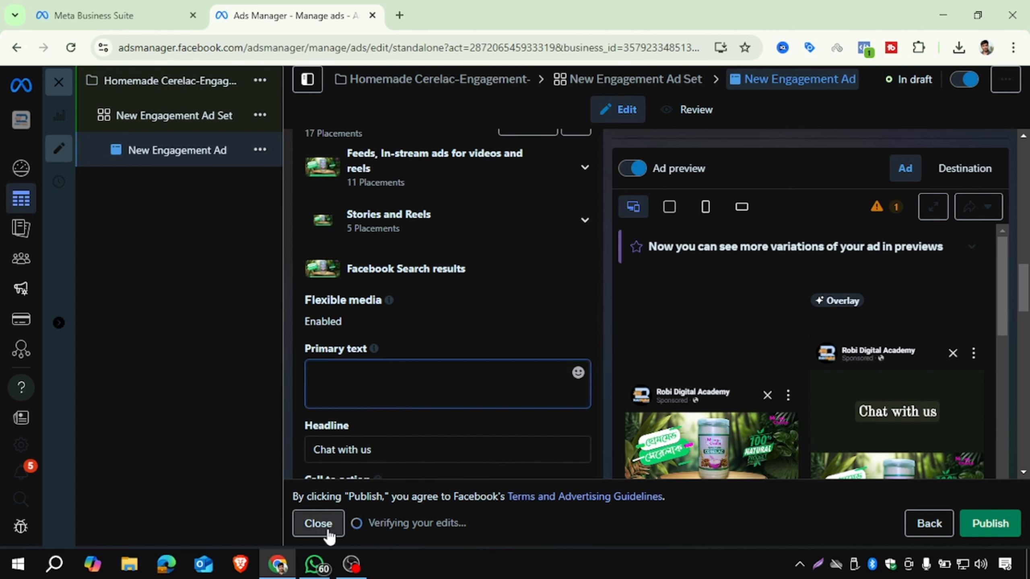
{"action": "left_click", "coordinate": [312, 564]}
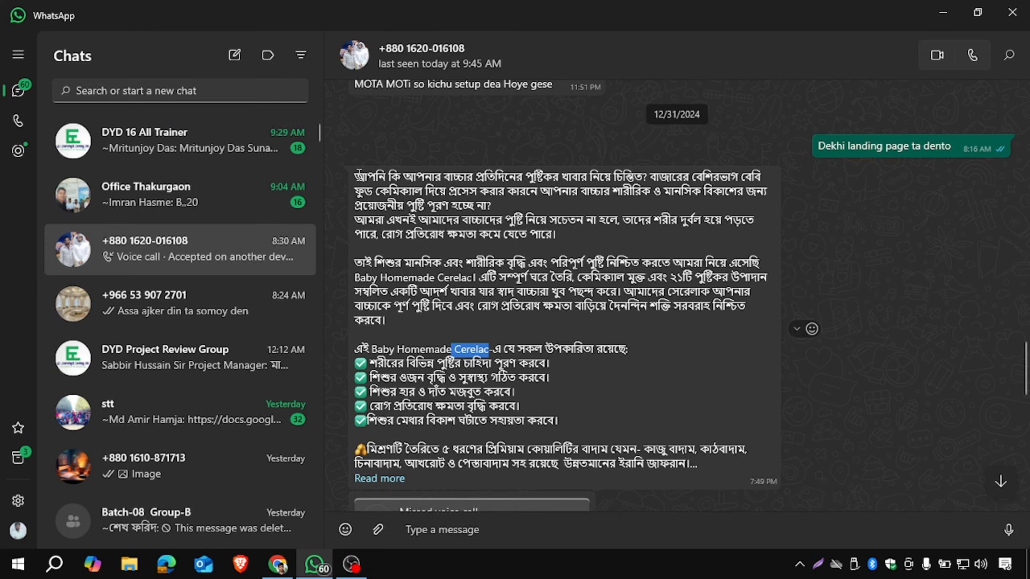
{"action": "left_click", "coordinate": [379, 479]}
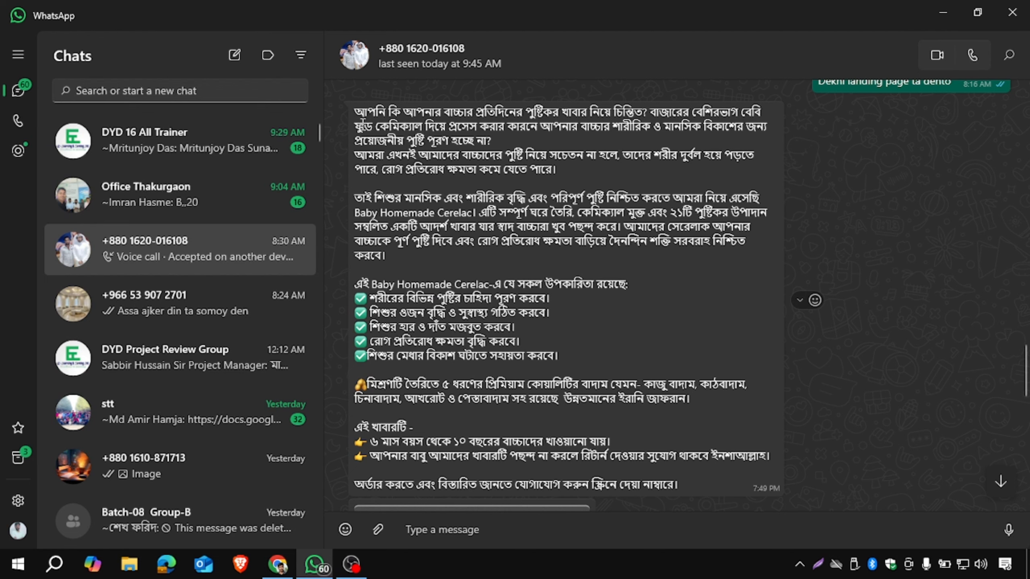
{"action": "left_click_drag", "start_coordinate": [355, 110], "coordinate": [745, 498]}
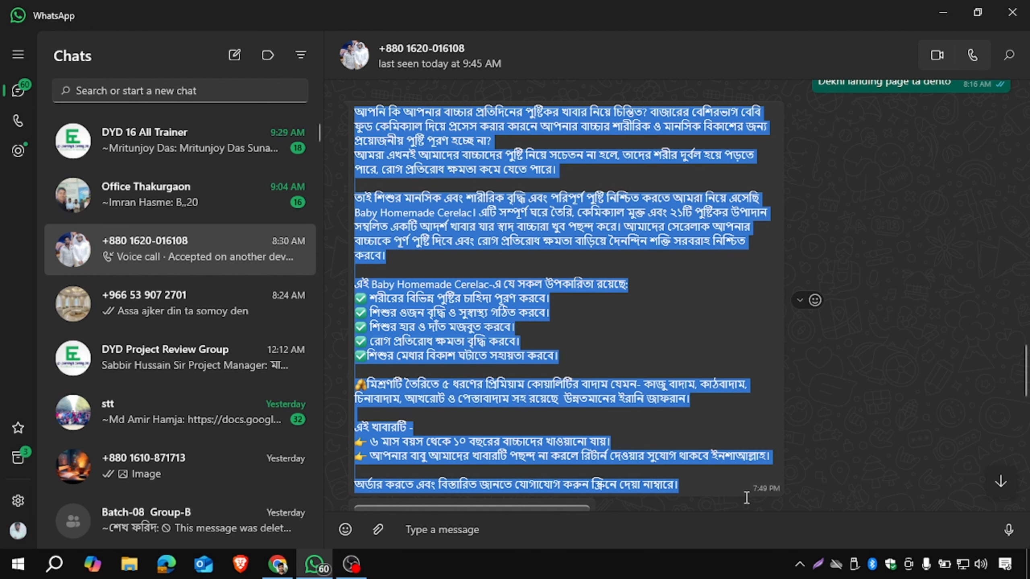
{"action": "scroll", "coordinate": [716, 453], "scroll_direction": "down", "scroll_amount": 4}
{"action": "scroll", "coordinate": [714, 453], "scroll_direction": "up", "scroll_amount": 3}
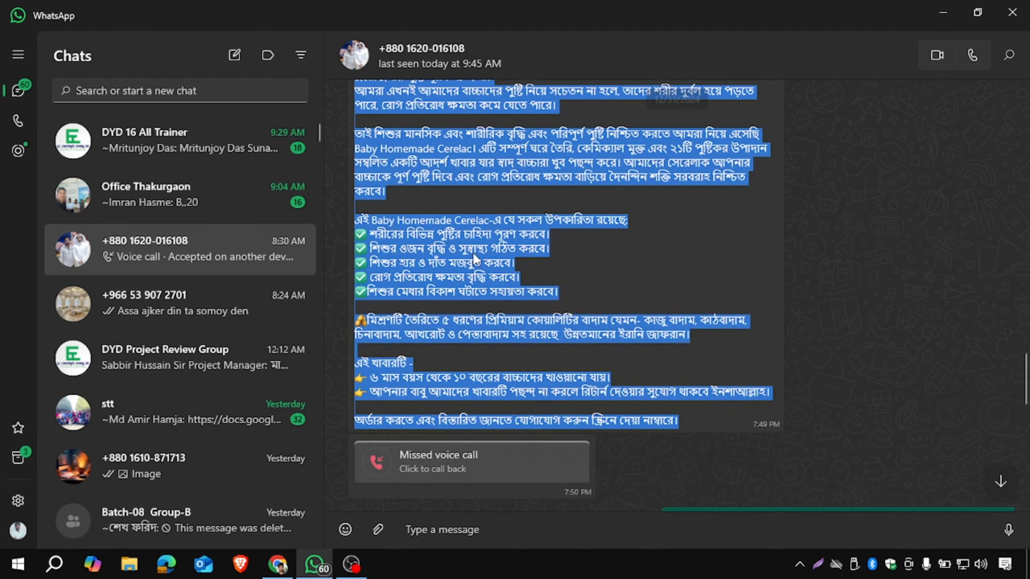
{"action": "right_click", "coordinate": [473, 253]}
{"action": "left_click", "coordinate": [516, 328]}
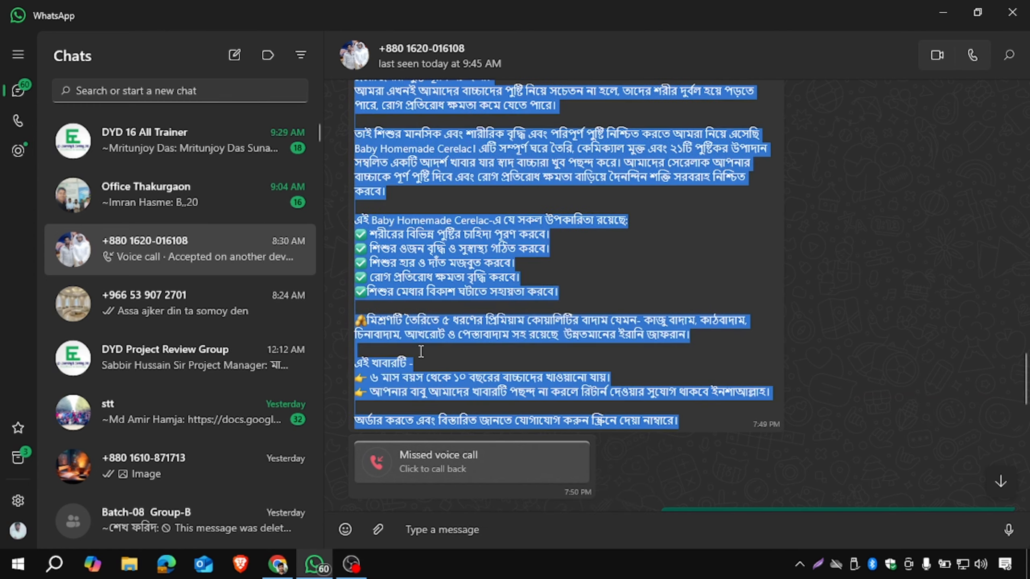
- Switch back to Ads Manager and paste the copied Baby Homemade Cerelac message as the ad's primary text
{"action": "left_click", "coordinate": [278, 563]}
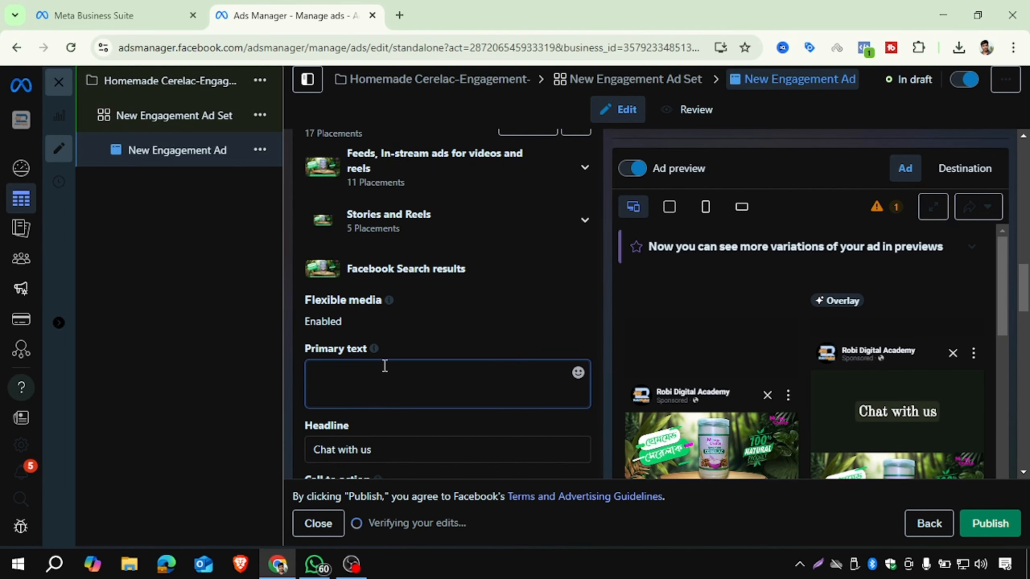
{"action": "key", "text": "ctrl+v"}
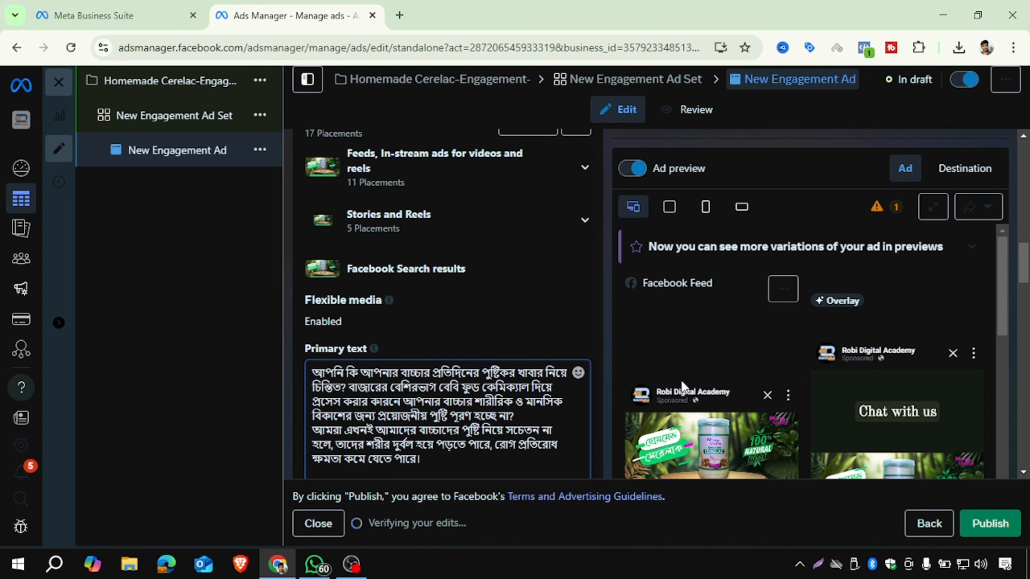
{"action": "scroll", "coordinate": [693, 365], "scroll_direction": "down", "scroll_amount": 1}
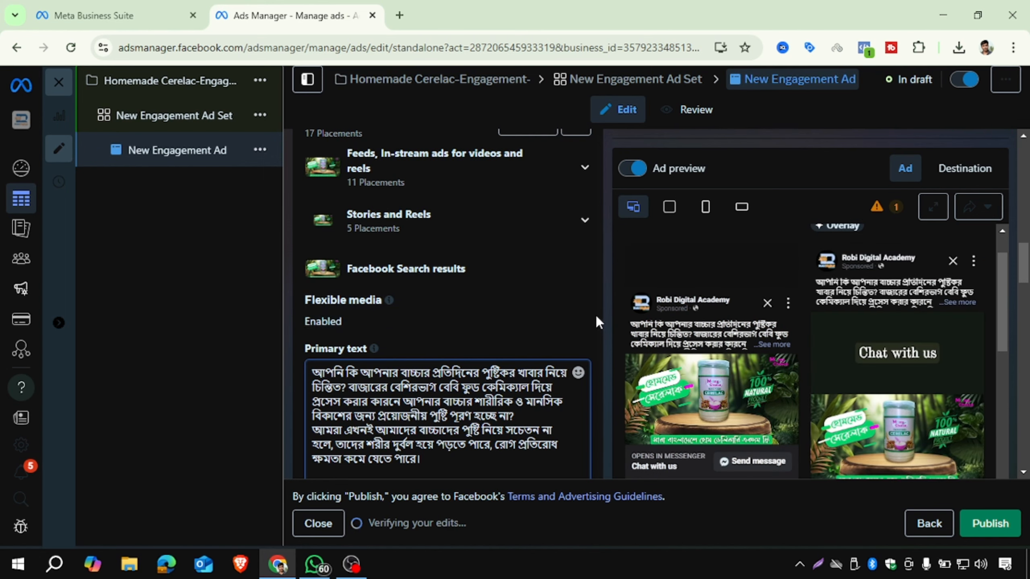
- Read through the ad's primary text and examine the headline, call to action and feed previews
{"action": "scroll", "coordinate": [595, 321], "scroll_direction": "down", "scroll_amount": 5}
{"action": "scroll", "coordinate": [593, 322], "scroll_direction": "down", "scroll_amount": 8}
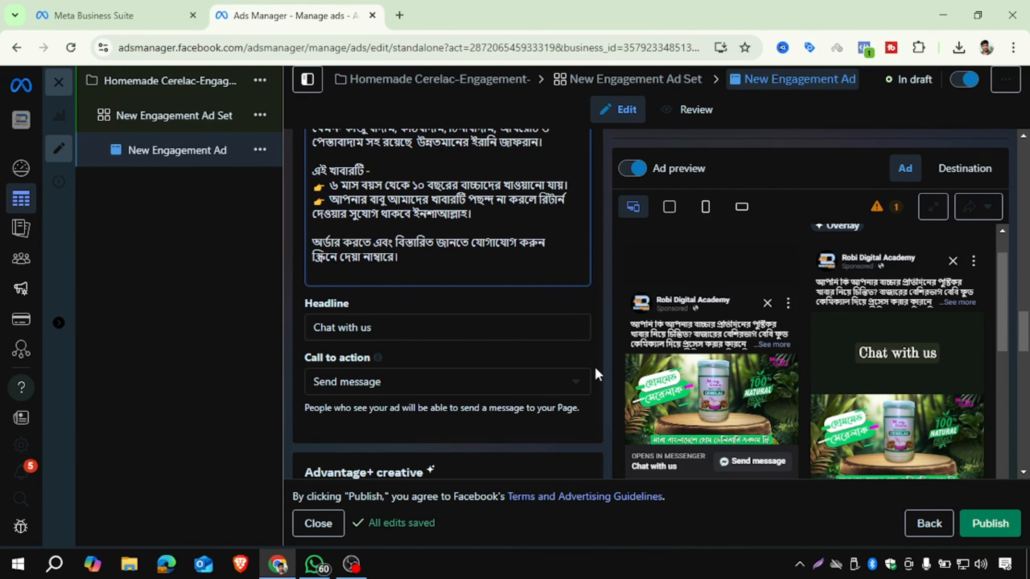
{"action": "scroll", "coordinate": [695, 440], "scroll_direction": "down", "scroll_amount": 2}
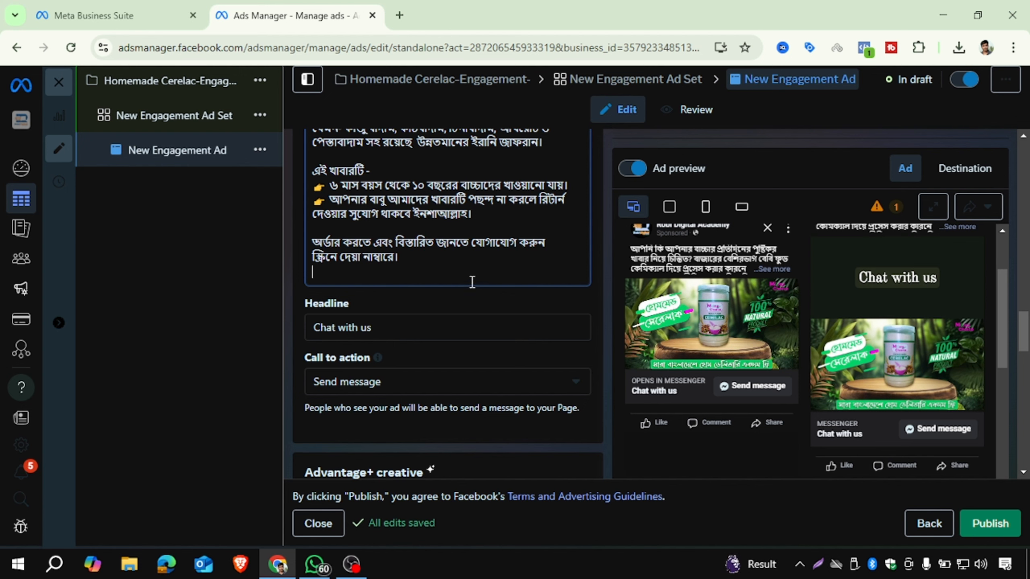
{"action": "scroll", "coordinate": [471, 282], "scroll_direction": "up", "scroll_amount": 5}
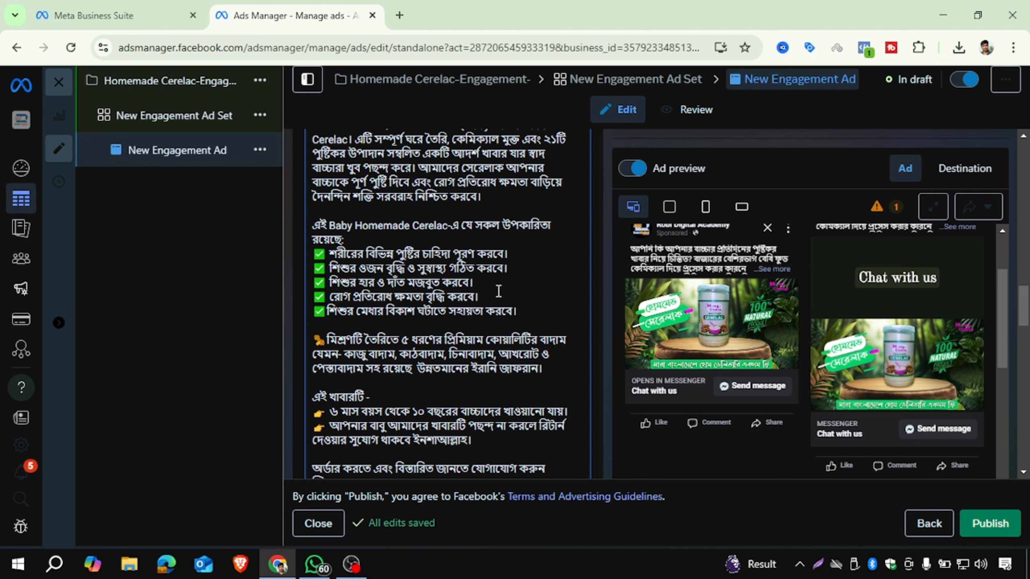
{"action": "scroll", "coordinate": [497, 289], "scroll_direction": "up", "scroll_amount": 5}
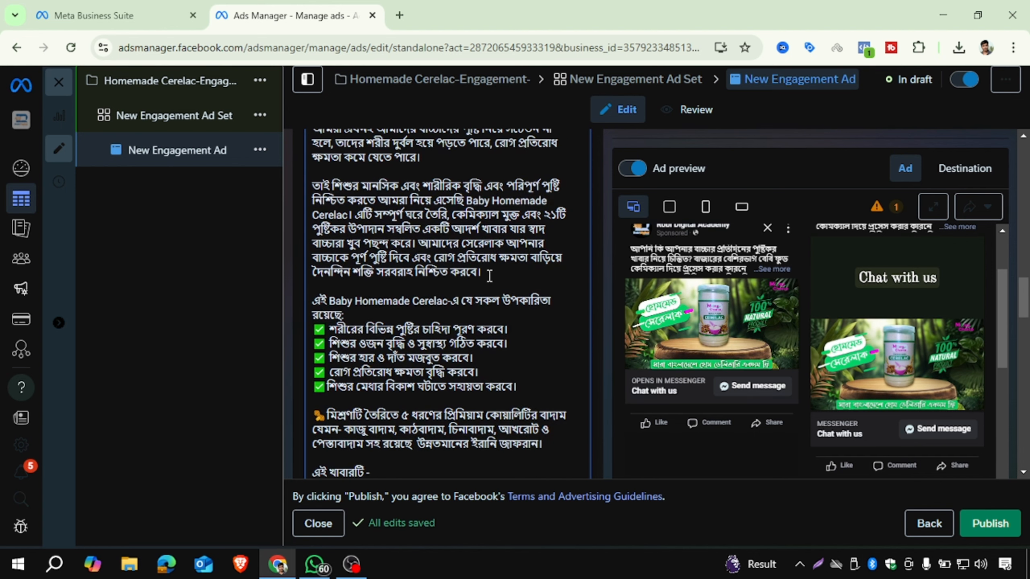
{"action": "scroll", "coordinate": [490, 274], "scroll_direction": "down", "scroll_amount": 6}
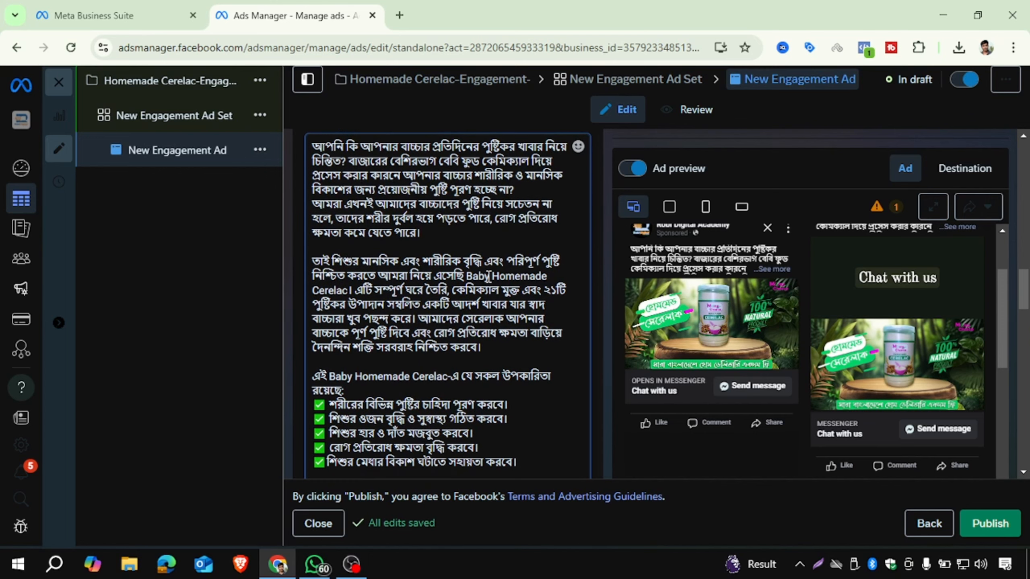
{"action": "scroll", "coordinate": [491, 276], "scroll_direction": "down", "scroll_amount": 4}
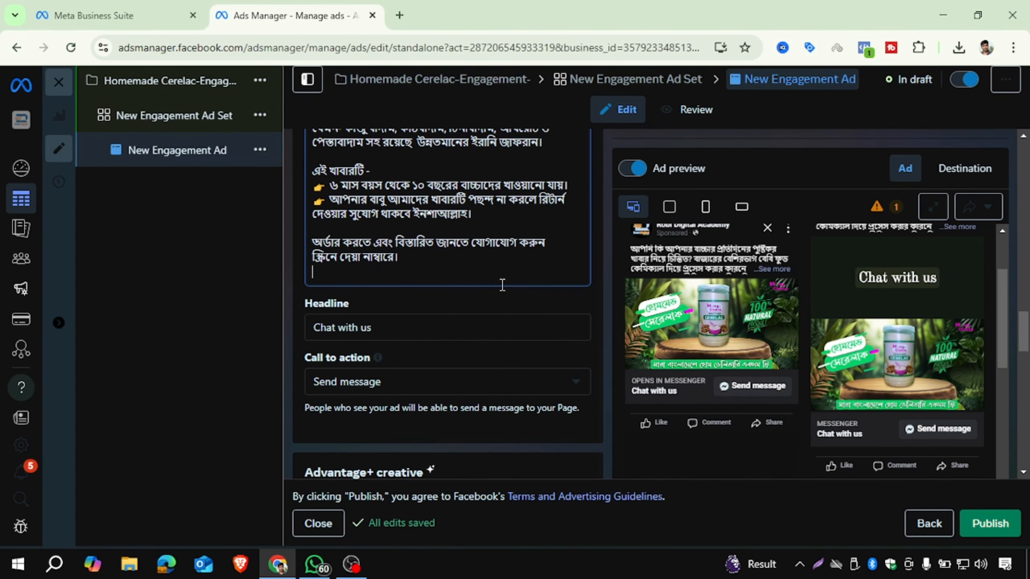
{"action": "scroll", "coordinate": [502, 284], "scroll_direction": "up", "scroll_amount": 3}
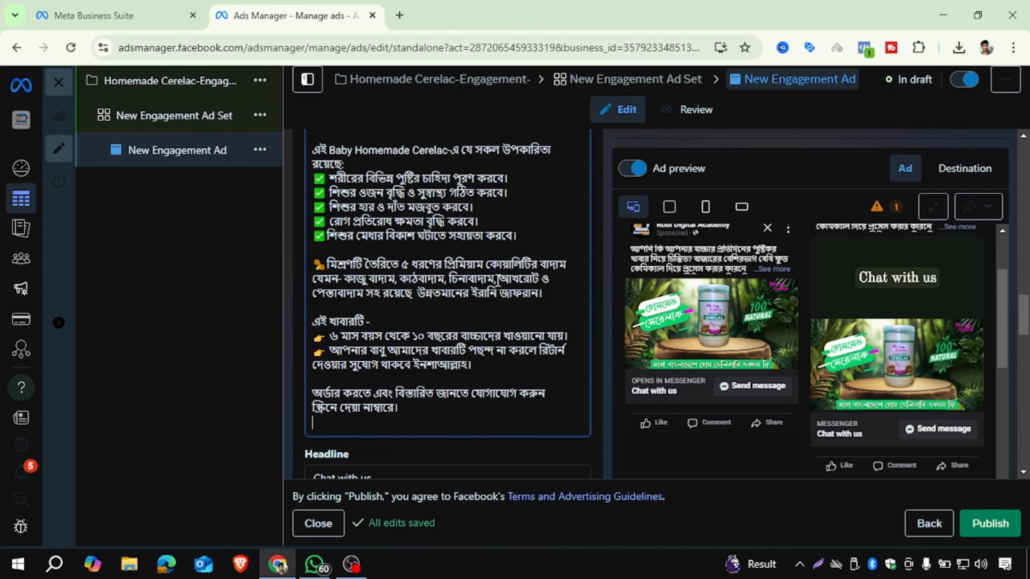
- Open ChatGPT in a new browser tab
{"action": "scroll", "coordinate": [419, 241], "scroll_direction": "up", "scroll_amount": 2}
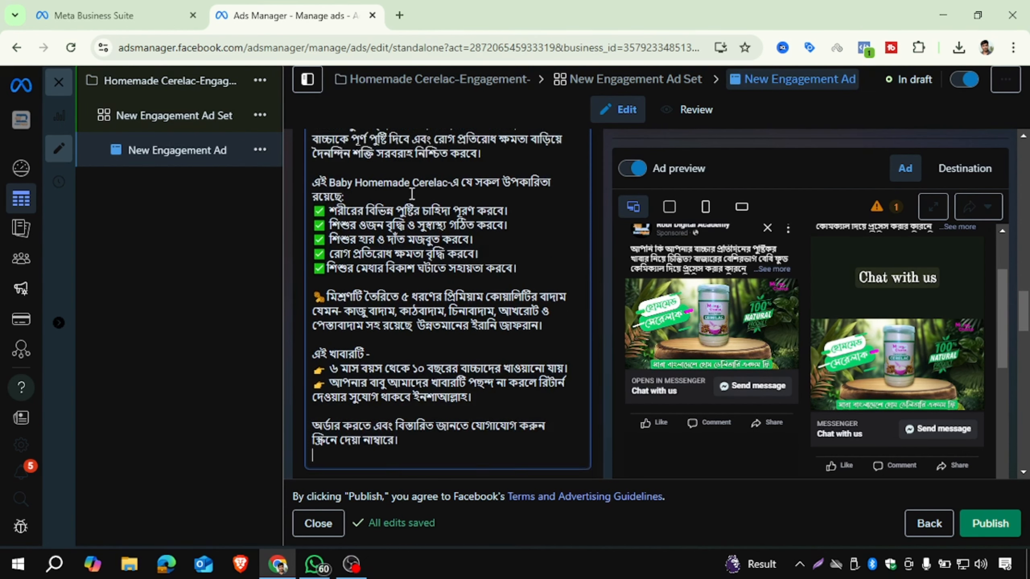
{"action": "left_click", "coordinate": [400, 15]}
{"action": "type", "text": "clha"}
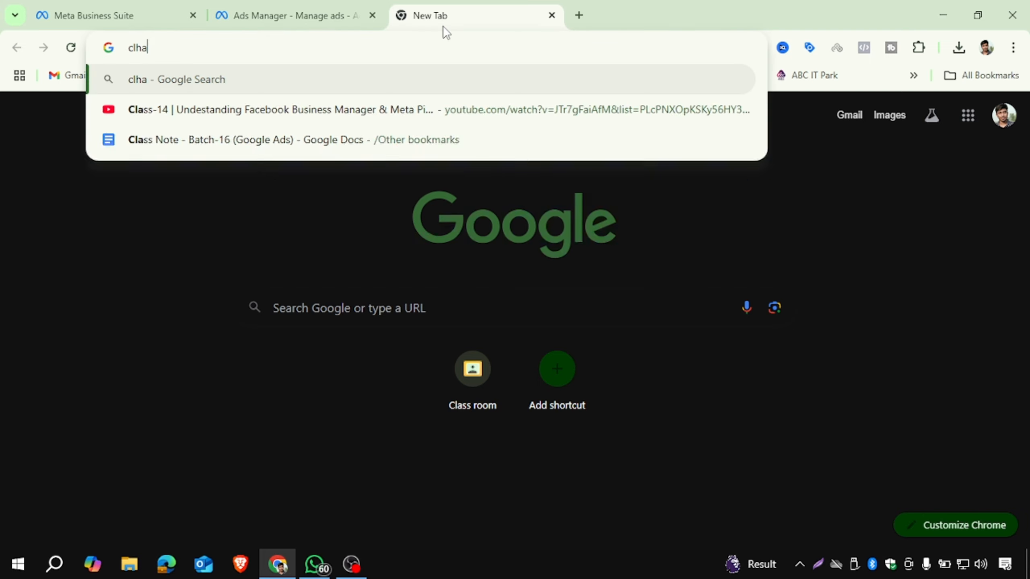
{"action": "key", "text": "BackSpace"}
{"action": "key", "text": "BackSpace"}
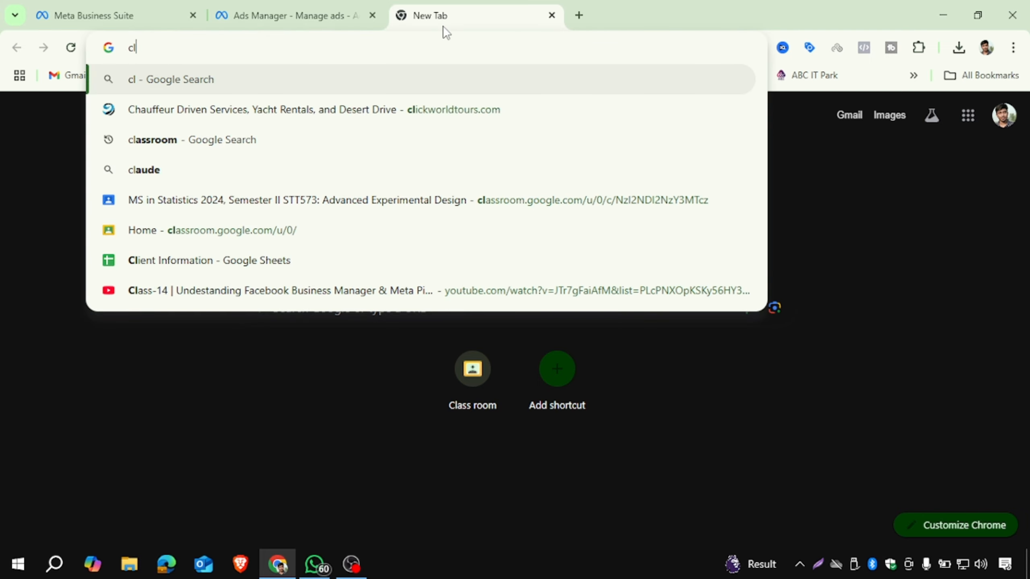
{"action": "key", "text": "BackSpace"}
{"action": "type", "text": "hgp"}
{"action": "key", "text": "BackSpace"}
{"action": "type", "text": "a"}
{"action": "key", "text": "BackSpace"}
{"action": "key", "text": "BackSpace"}
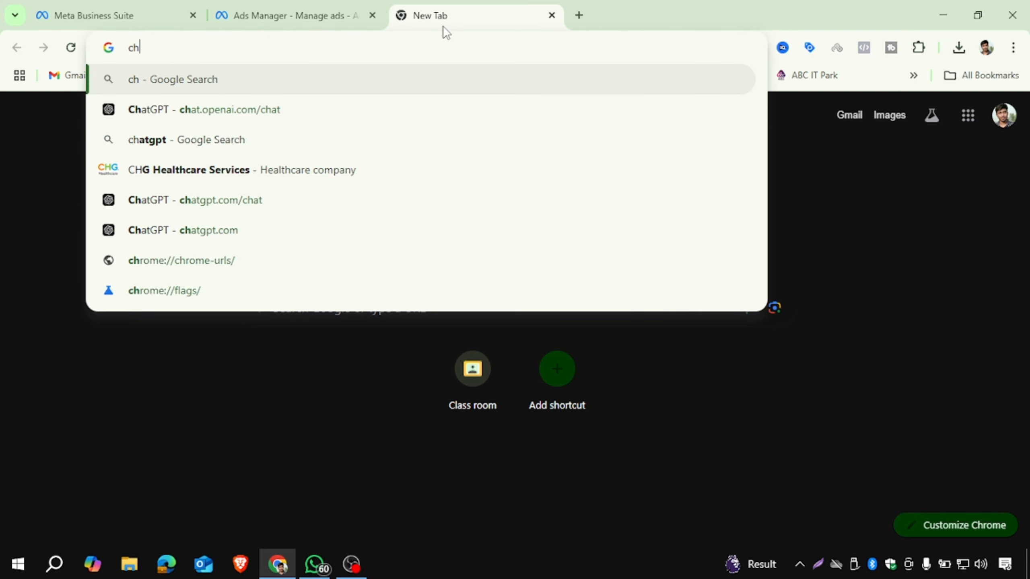
{"action": "key", "text": "BackSpace"}
{"action": "type", "text": "hat"}
{"action": "key", "text": "Return"}
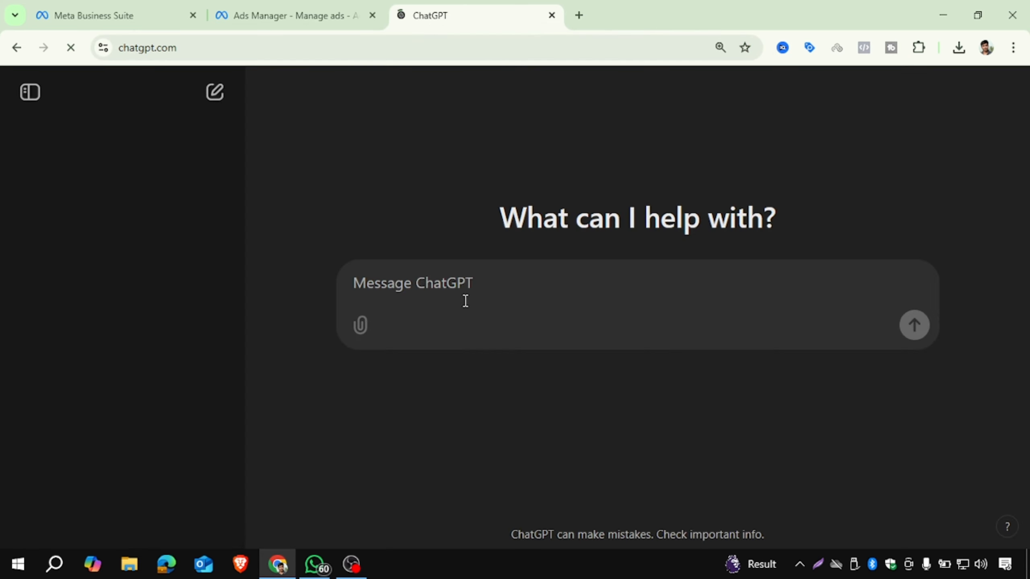
- Paste the copied Baby Homemade Cerelac promotional message into the ChatGPT prompt and start a new line below its last sentence
{"action": "key", "text": "ctrl+v"}
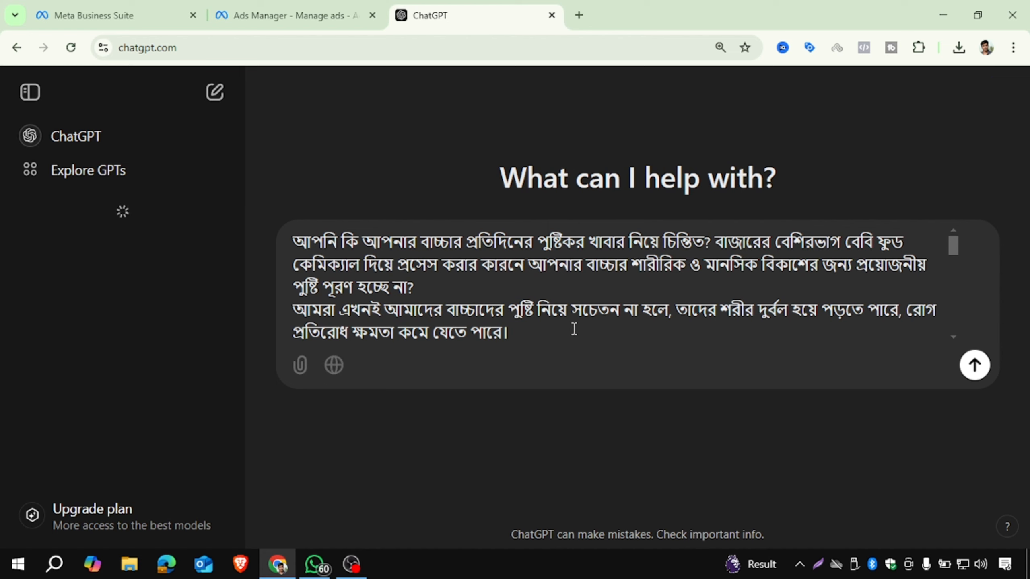
{"action": "scroll", "coordinate": [567, 304], "scroll_direction": "down", "scroll_amount": 10}
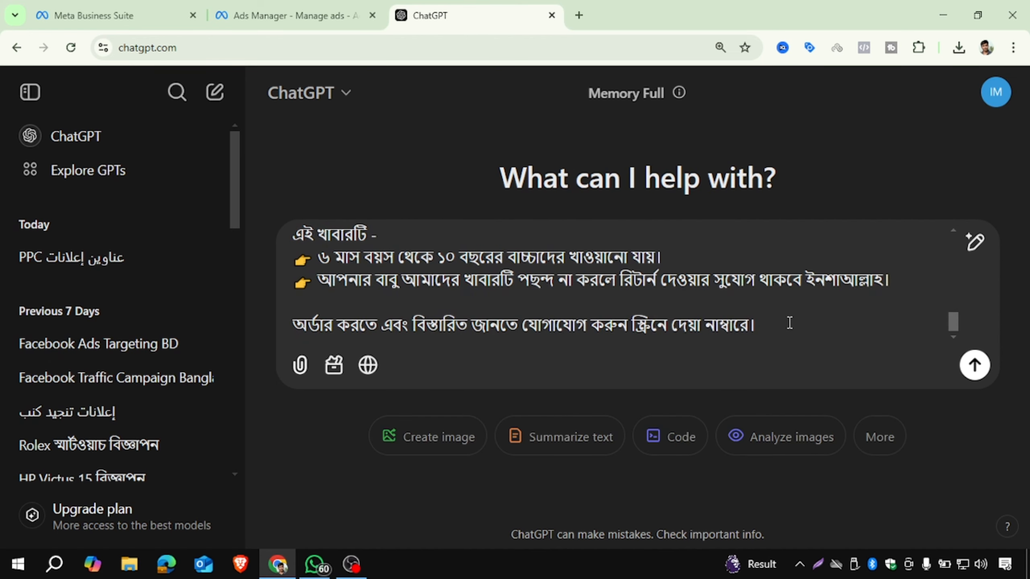
{"action": "scroll", "coordinate": [787, 330], "scroll_direction": "up", "scroll_amount": 3}
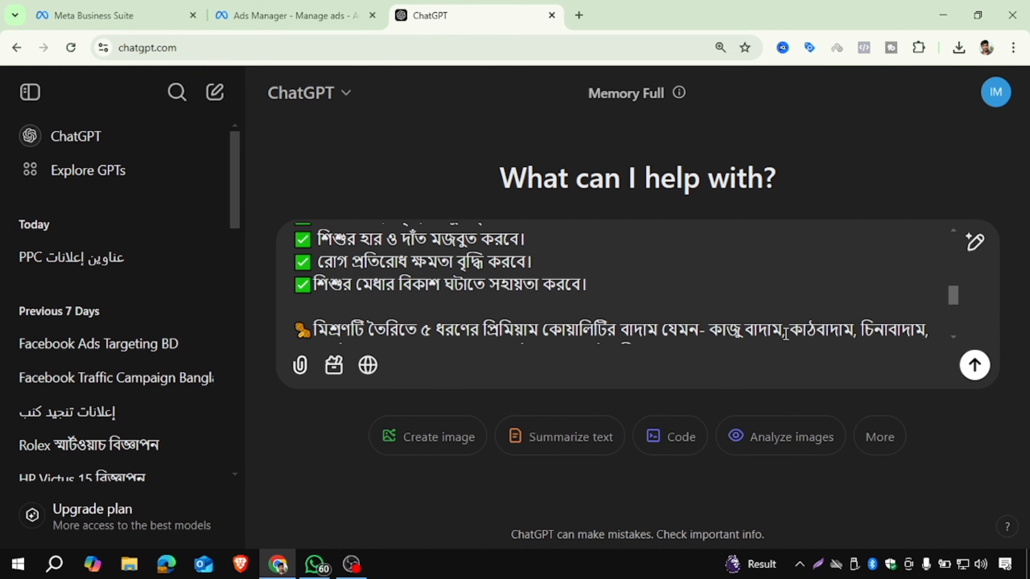
{"action": "right_click", "coordinate": [786, 333]}
{"action": "scroll", "coordinate": [726, 284], "scroll_direction": "down", "scroll_amount": 5}
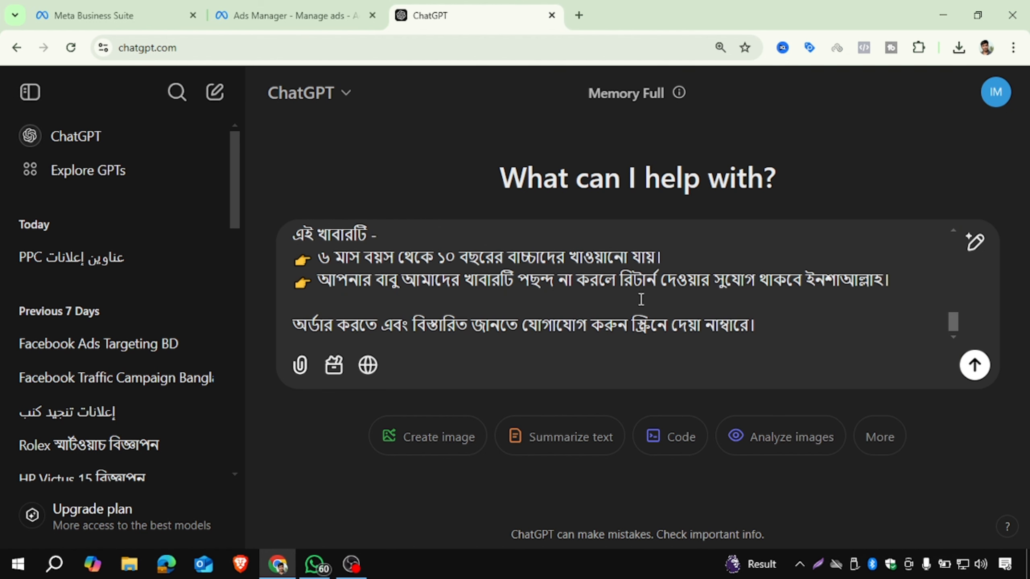
{"action": "left_click", "coordinate": [768, 330]}
{"action": "key", "text": "shift+Return"}
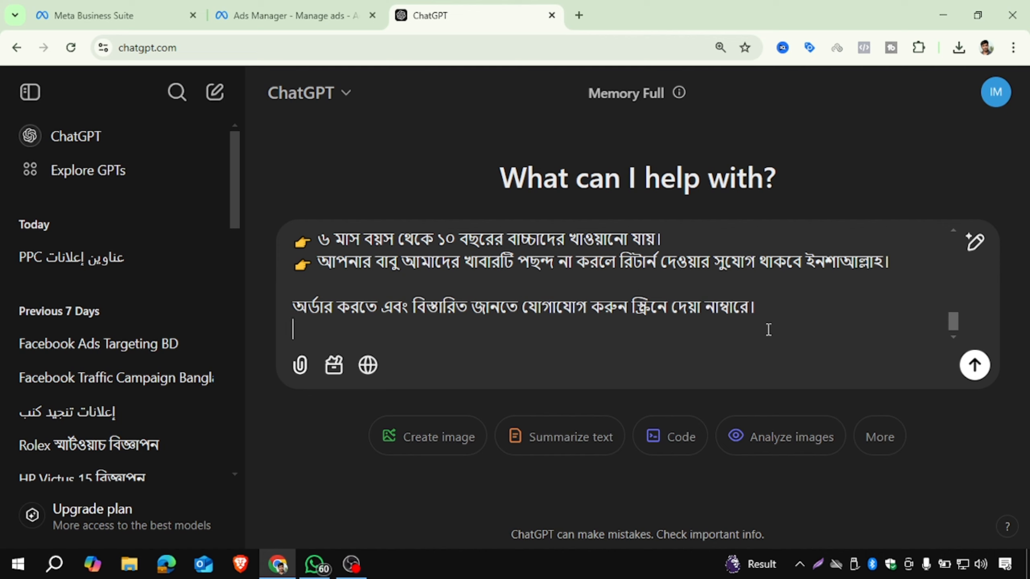
- Add "This is my primary text for facebook ad" and "Now write a attractive headline for my ads in bangla" on separate lines, and submit the prompt
{"action": "type", "text": "This is ymy "}
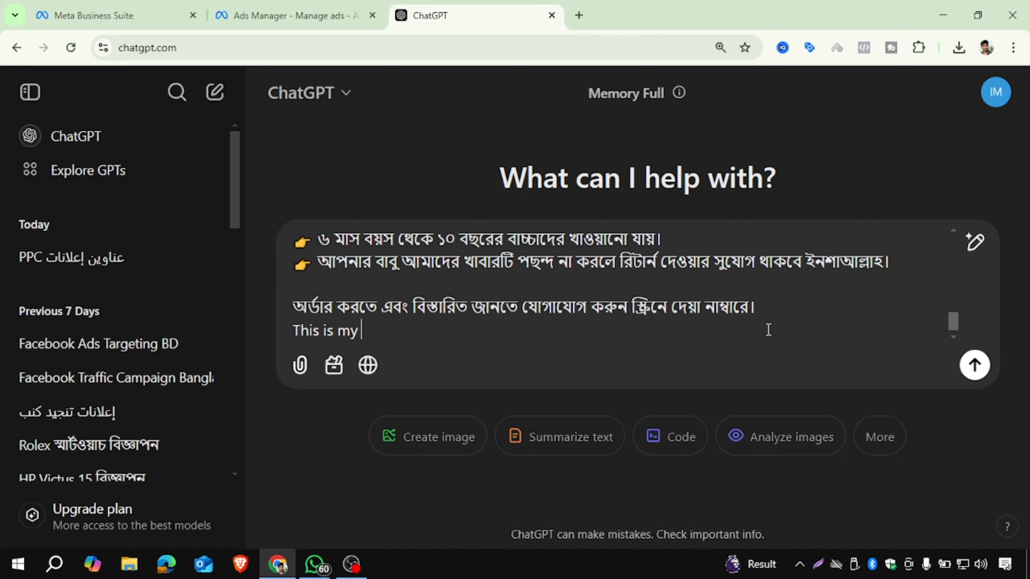
{"action": "type", "text": "primaryu"}
{"action": "type", "text": "text"}
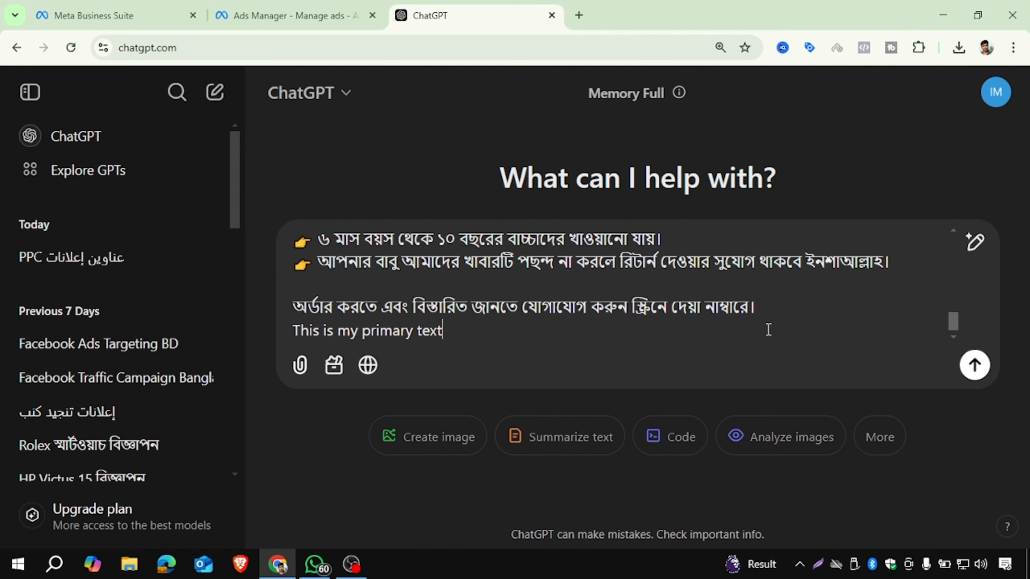
{"action": "type", "text": " for faceb"}
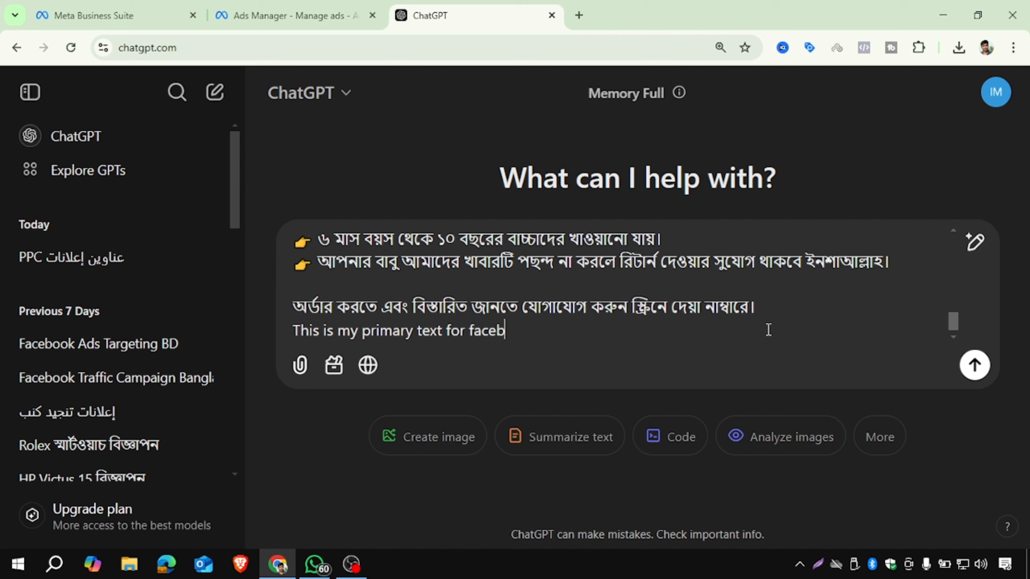
{"action": "type", "text": "ook ad"}
{"action": "key", "text": "shift+Return"}
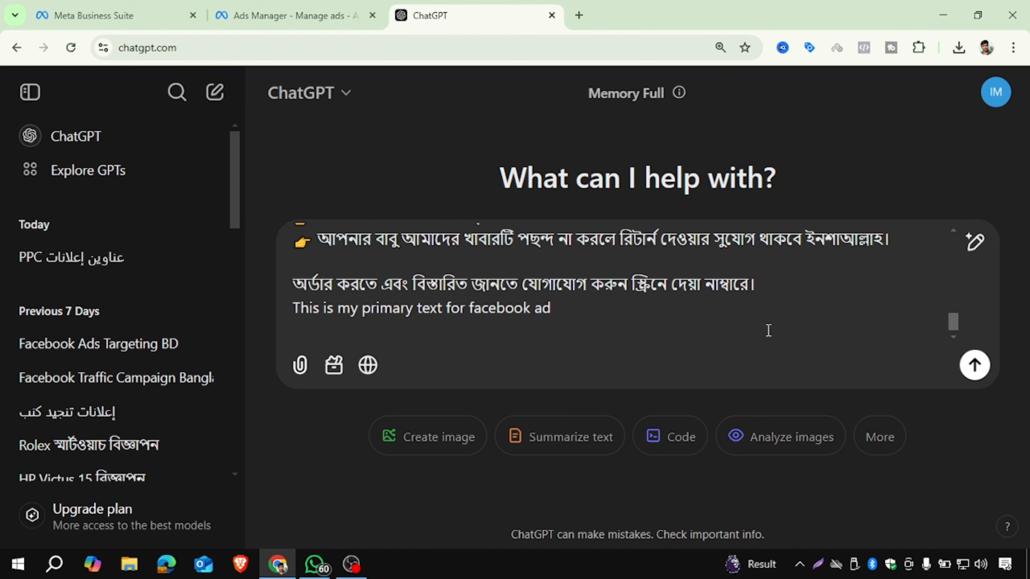
{"action": "type", "text": "Now writr"}
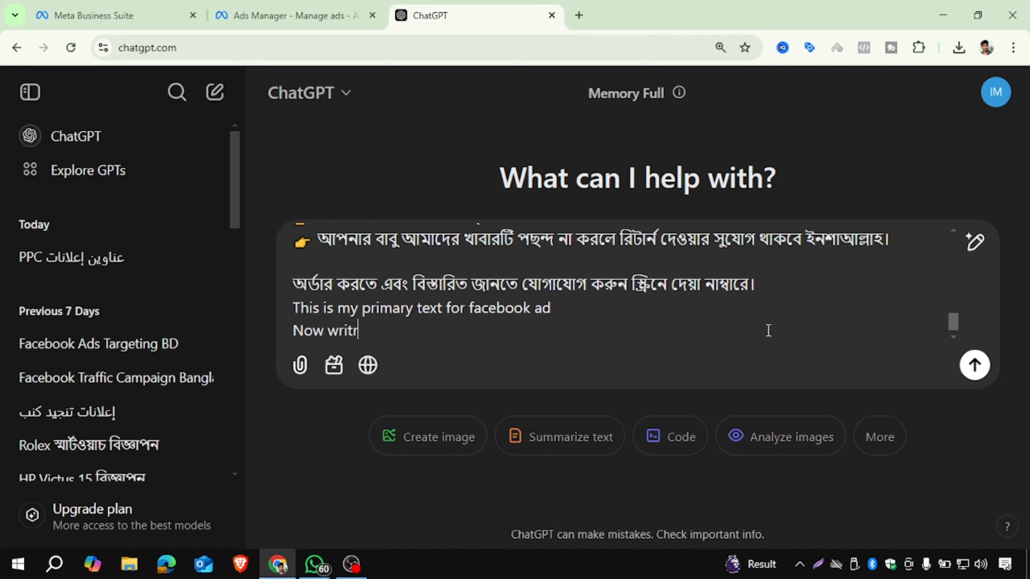
{"action": "type", "text": "te a attractive he"}
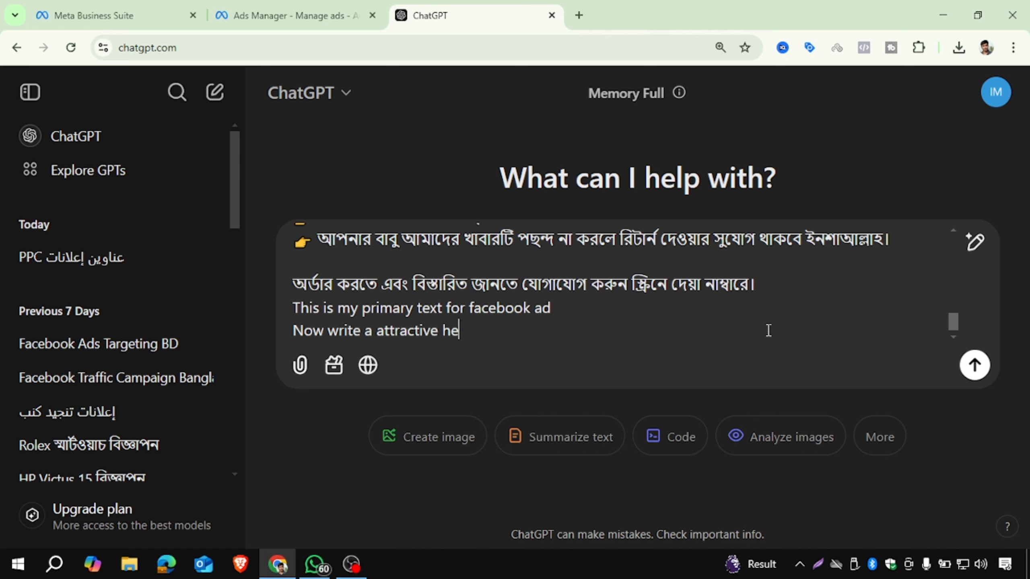
{"action": "type", "text": "adline for m"}
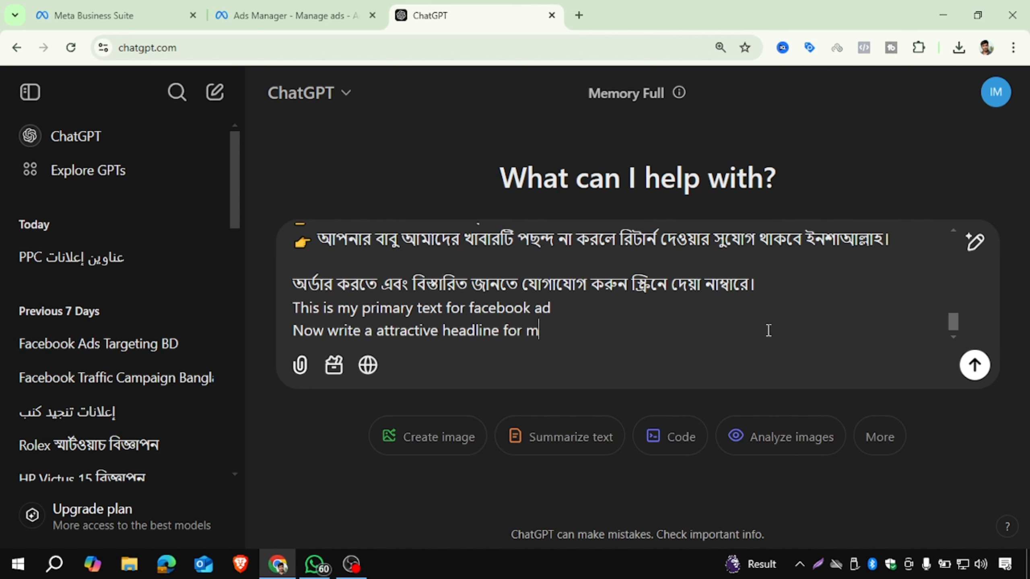
{"action": "type", "text": "y ads in bangla"}
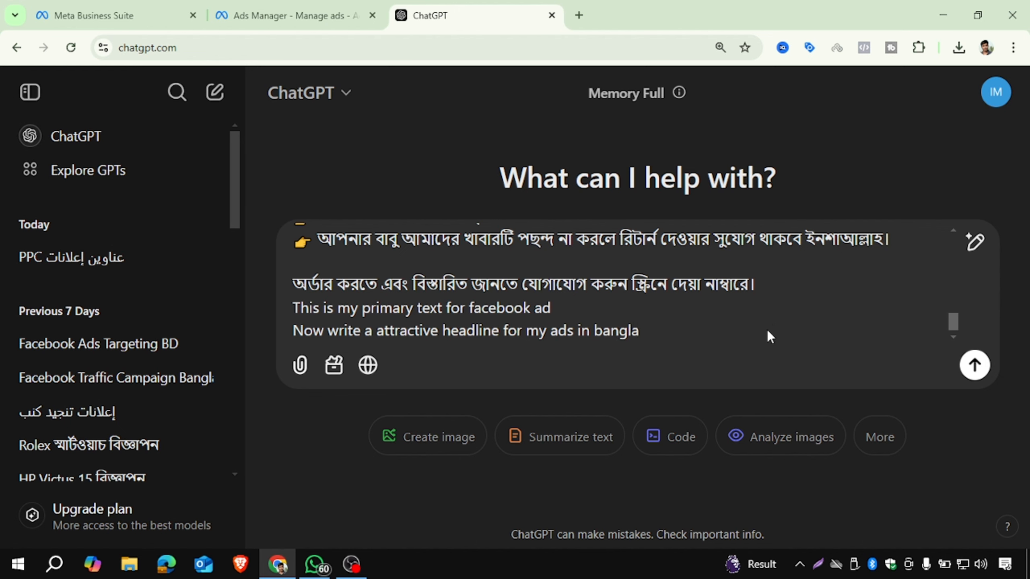
{"action": "key", "text": "Return"}
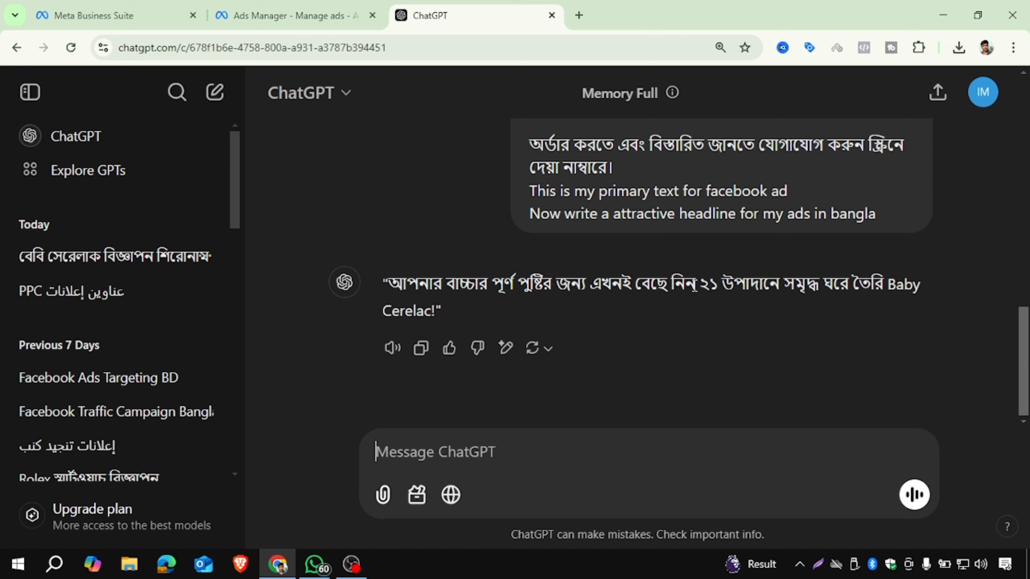
- Edit the submitted prompt to end with "within 30 characters" and resend it
{"action": "scroll", "coordinate": [575, 190], "scroll_direction": "up", "scroll_amount": 1}
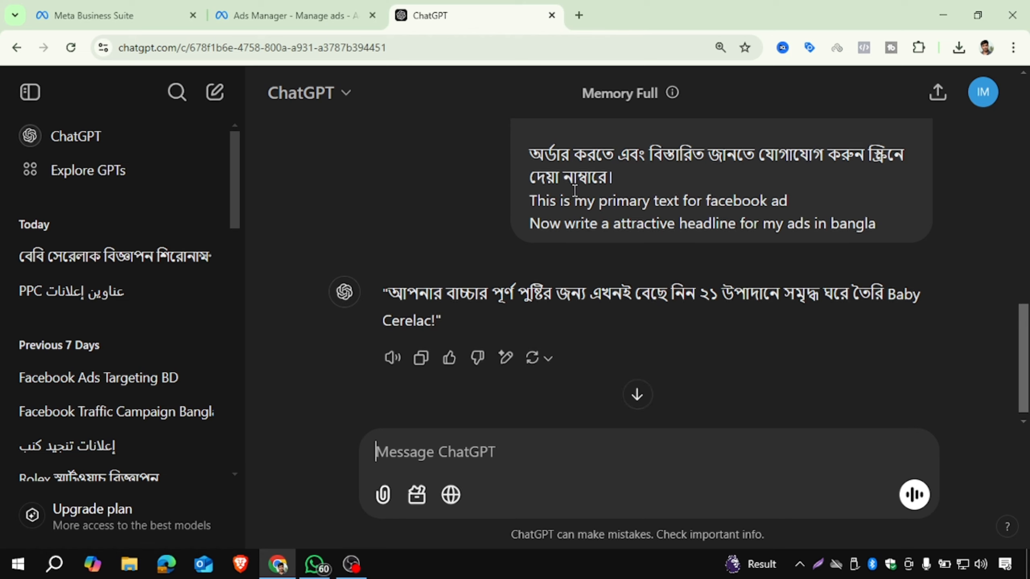
{"action": "scroll", "coordinate": [574, 190], "scroll_direction": "up", "scroll_amount": 15}
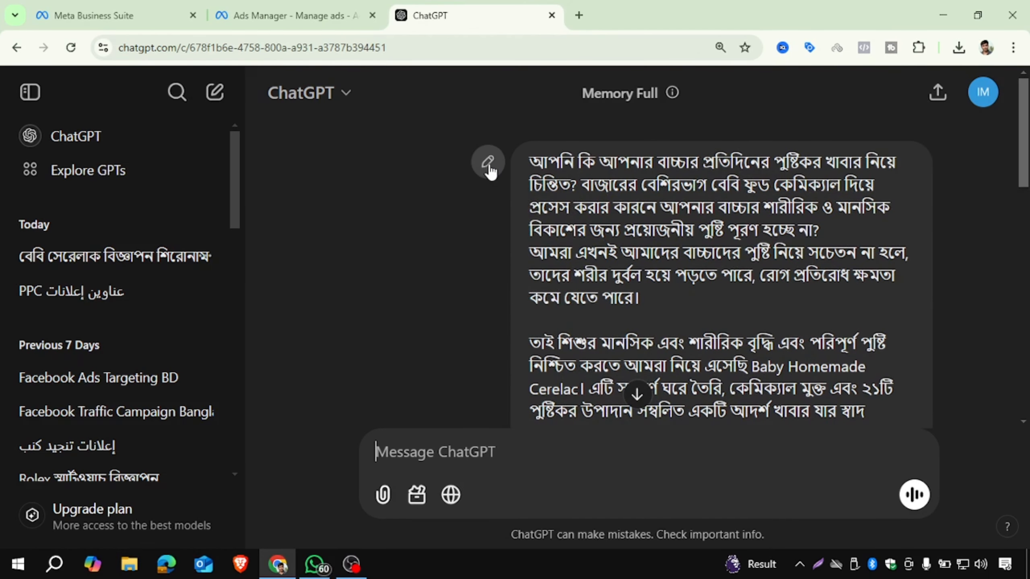
{"action": "left_click", "coordinate": [488, 162]}
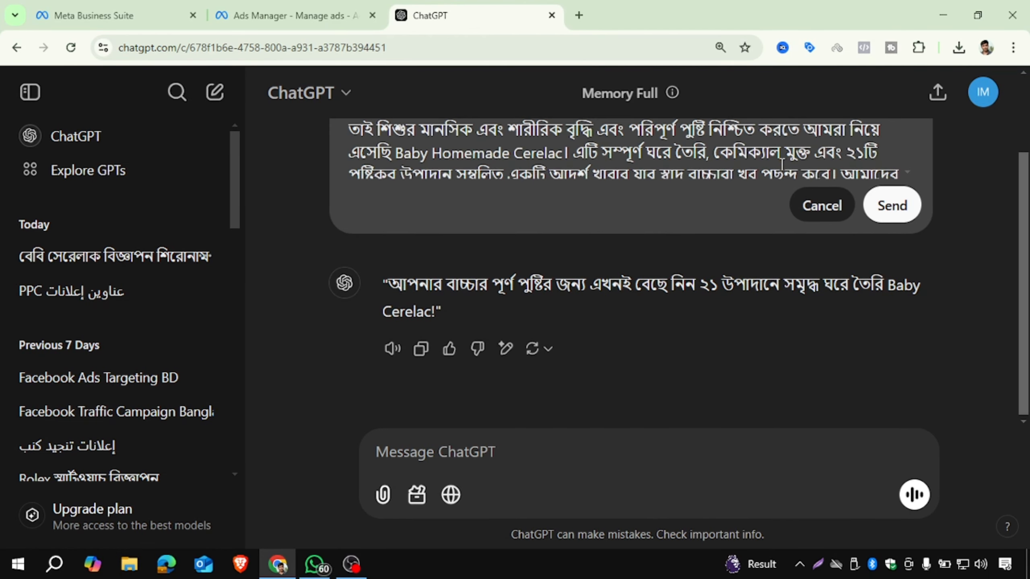
{"action": "scroll", "coordinate": [781, 164], "scroll_direction": "down", "scroll_amount": 5}
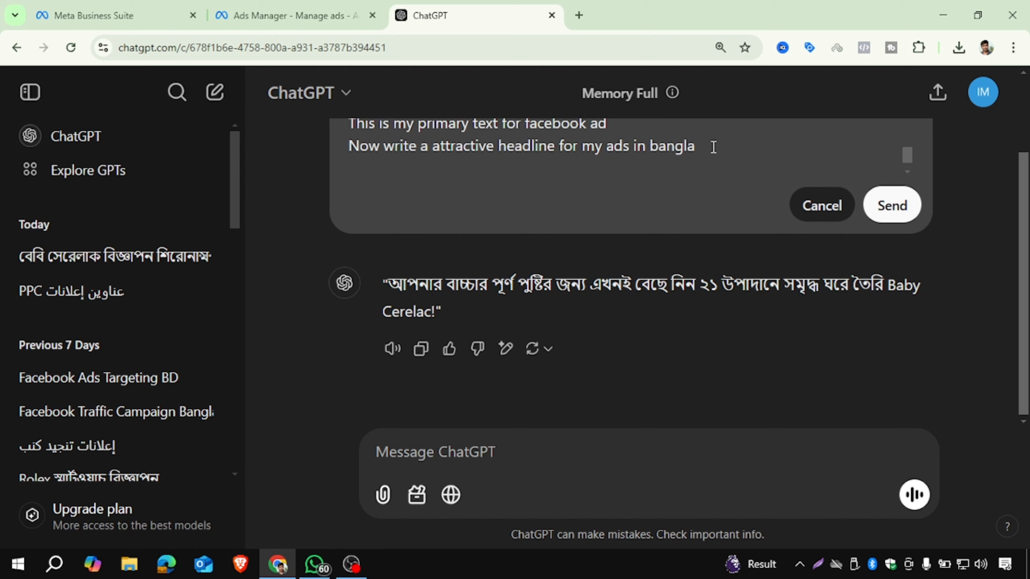
{"action": "type", "text": "within 30 chart"}
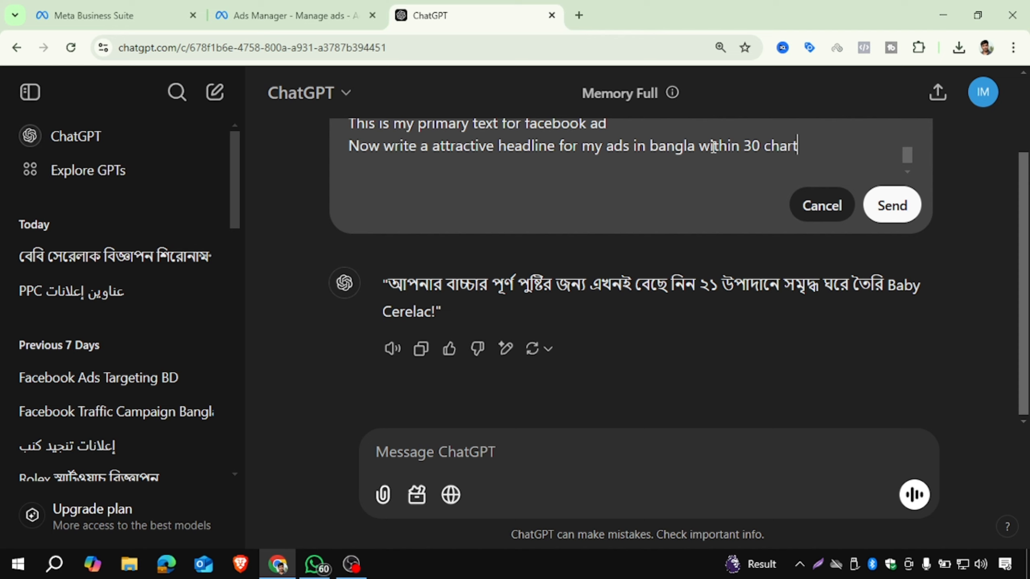
{"action": "key", "text": "BackSpace"}
{"action": "type", "text": "acters"}
{"action": "left_click", "coordinate": [913, 210]}
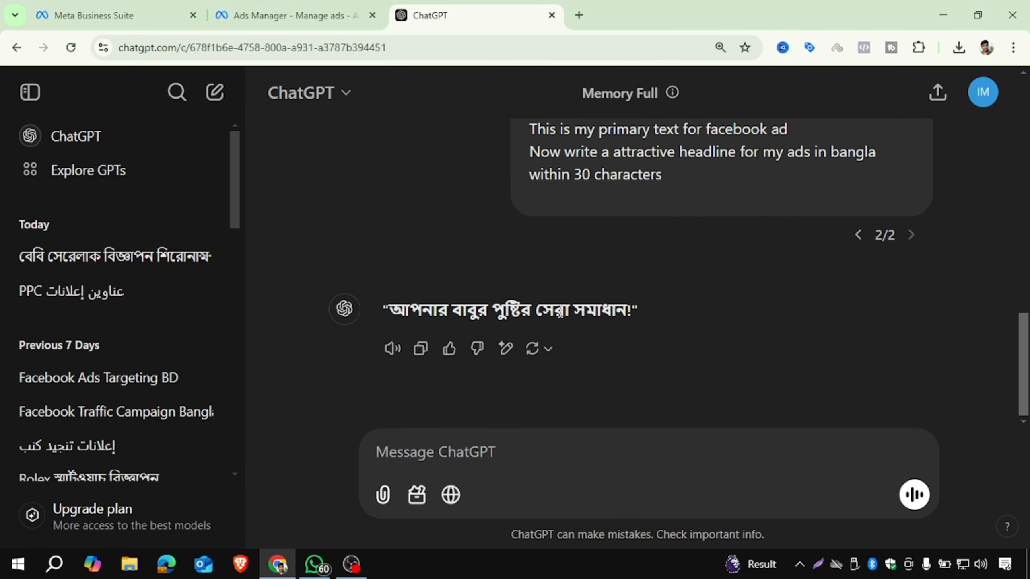
- Copy ChatGPT's headline "আপনার বাবুর পুষ্টির সেরা সমাধান!", switch back to Ads Manager and replace the ad's headline with it
{"action": "triple_click", "coordinate": [559, 309]}
{"action": "key", "text": "ctrl+c"}
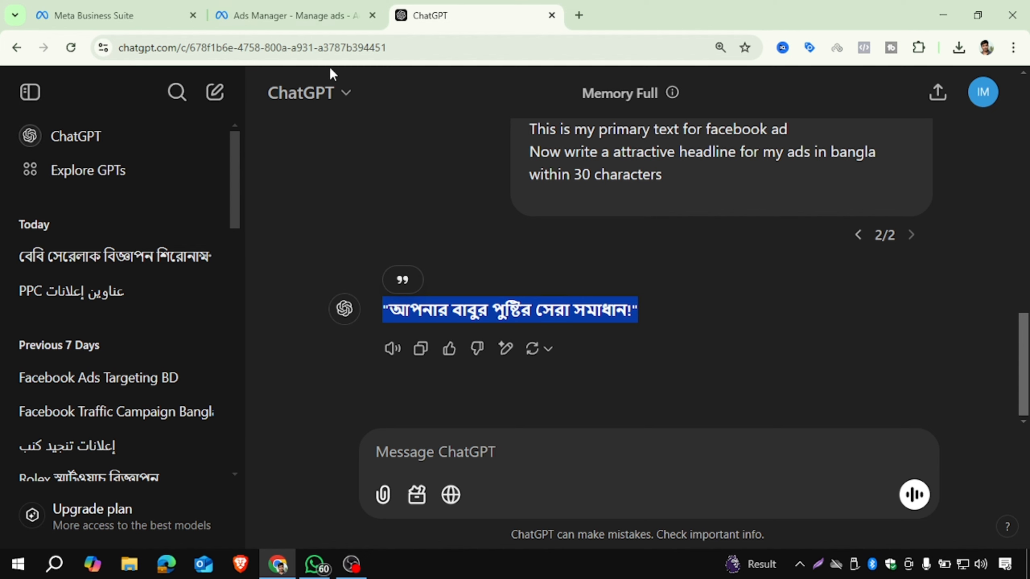
{"action": "left_click", "coordinate": [292, 15]}
{"action": "scroll", "coordinate": [489, 331], "scroll_direction": "down", "scroll_amount": 8}
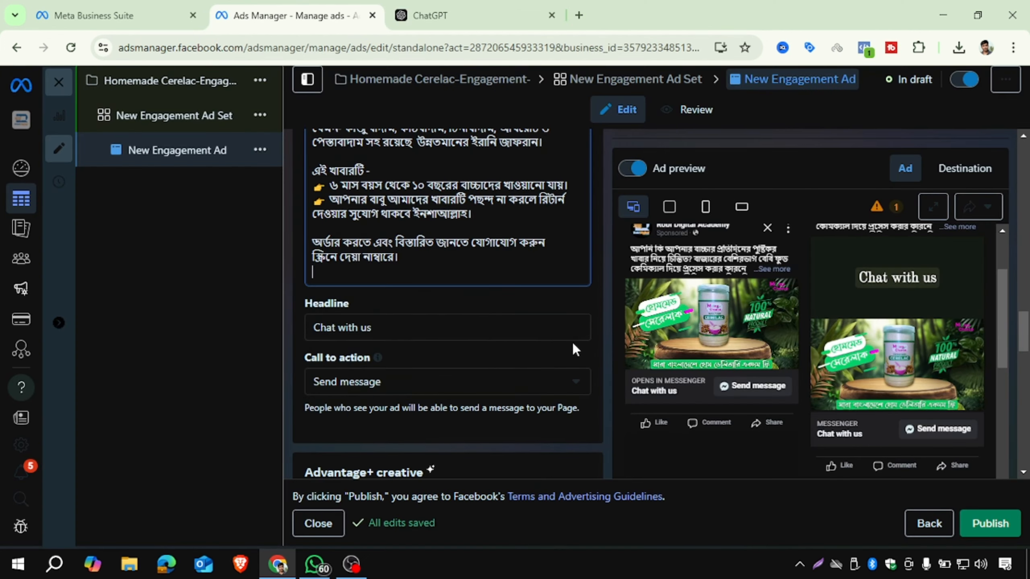
{"action": "scroll", "coordinate": [432, 309], "scroll_direction": "up", "scroll_amount": 2}
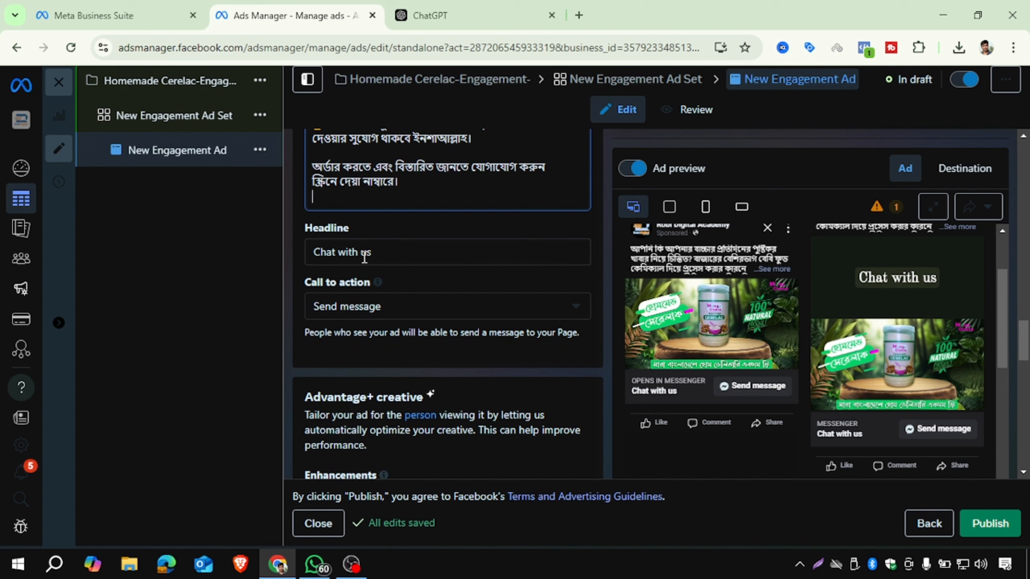
{"action": "left_click_drag", "start_coordinate": [390, 254], "coordinate": [312, 251]}
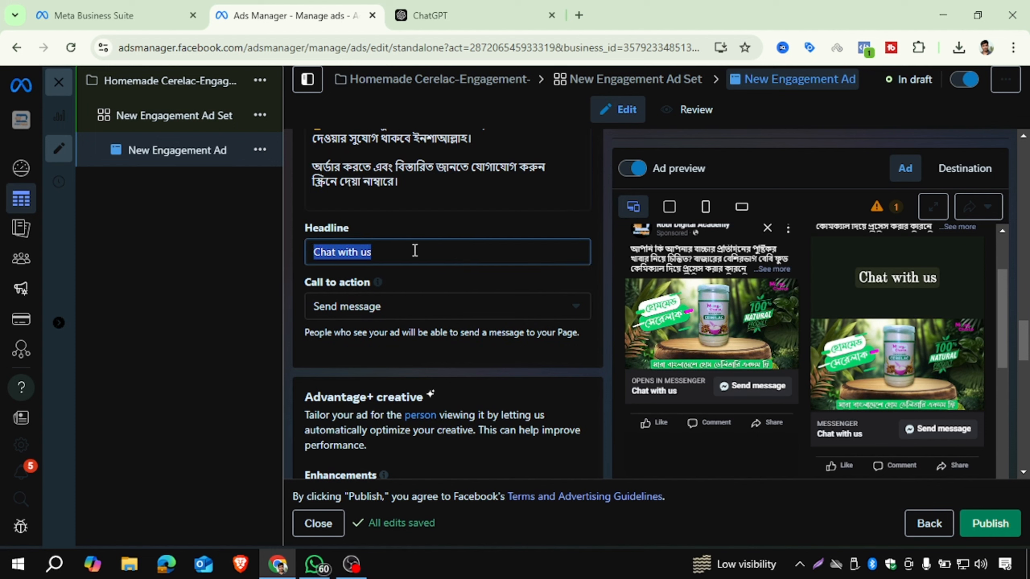
{"action": "key", "text": "ctrl+v"}
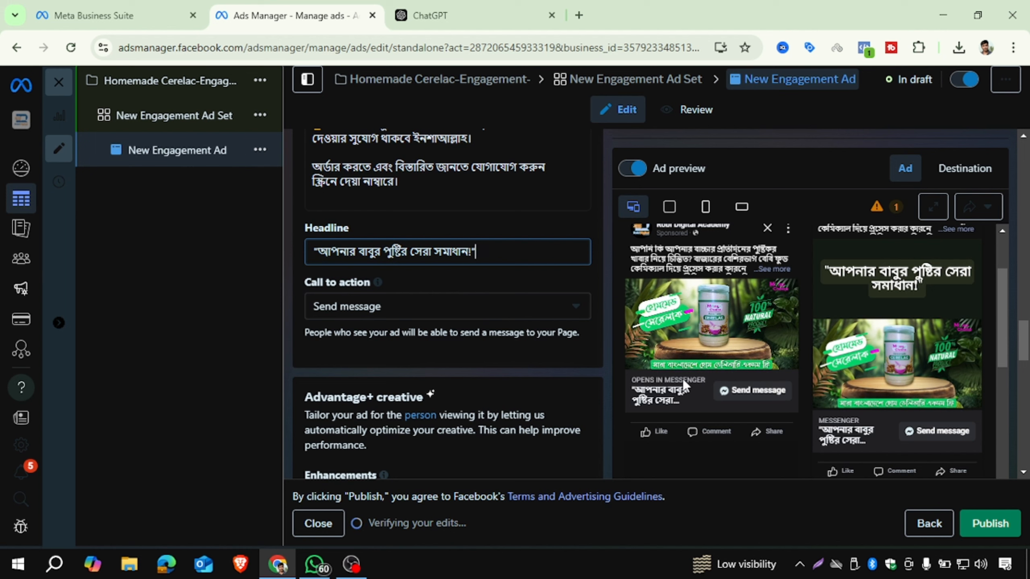
- Set the ad's call to action to Learn more
{"action": "left_click", "coordinate": [560, 316]}
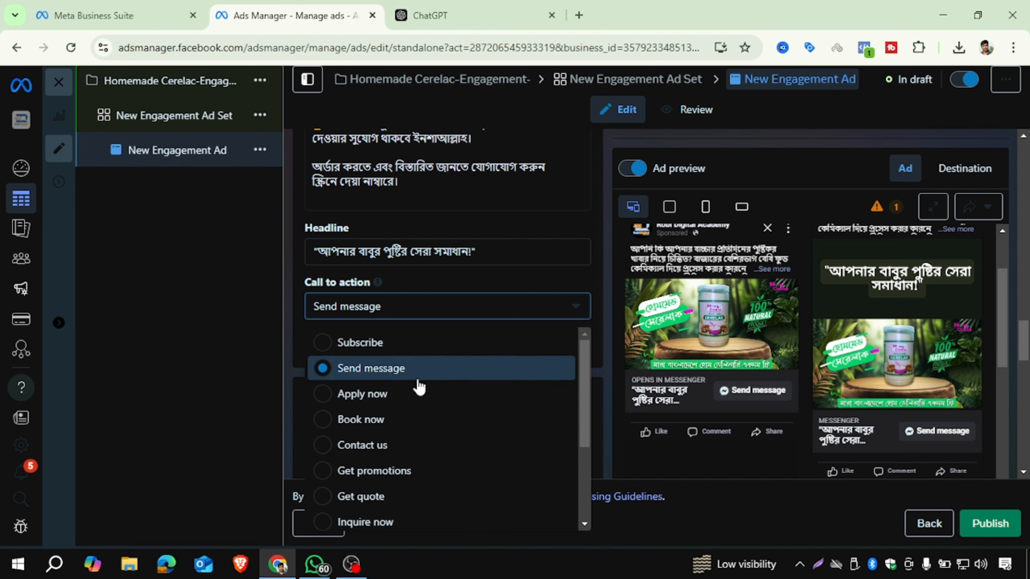
{"action": "scroll", "coordinate": [420, 388], "scroll_direction": "down", "scroll_amount": 2}
{"action": "scroll", "coordinate": [421, 387], "scroll_direction": "down", "scroll_amount": 2}
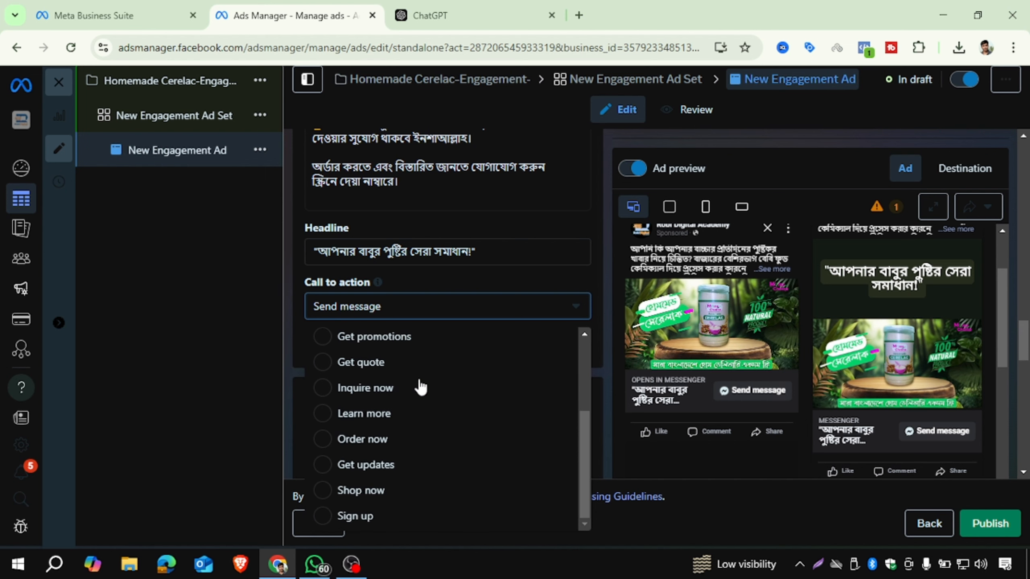
{"action": "left_click", "coordinate": [324, 414]}
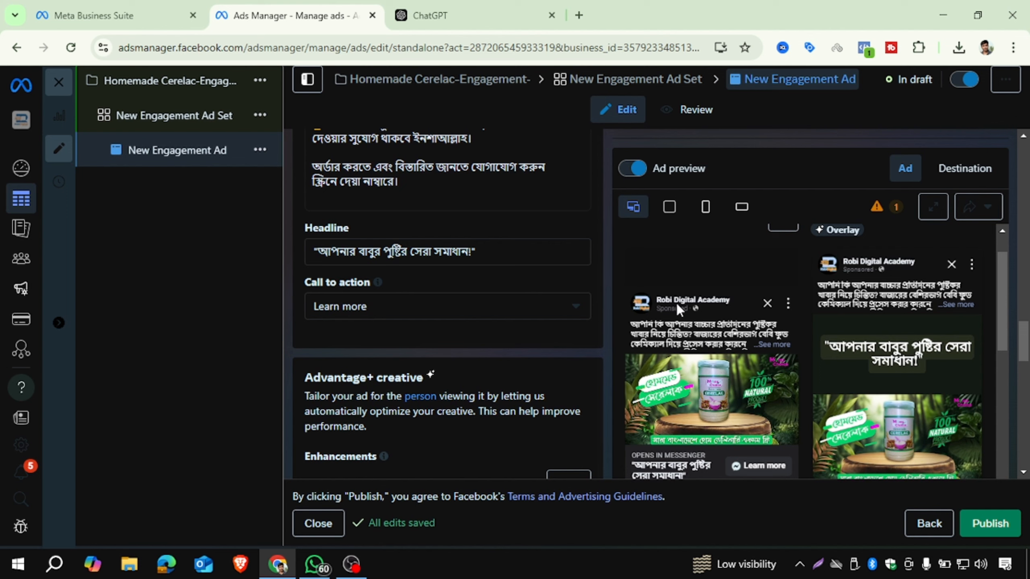
- Show the Messenger destination preview and look over the Advantage+ creative and Message template sections
{"action": "scroll", "coordinate": [676, 303], "scroll_direction": "down", "scroll_amount": 2}
{"action": "scroll", "coordinate": [683, 327], "scroll_direction": "up", "scroll_amount": 1}
{"action": "left_click", "coordinate": [962, 178]}
{"action": "scroll", "coordinate": [847, 286], "scroll_direction": "down", "scroll_amount": 3}
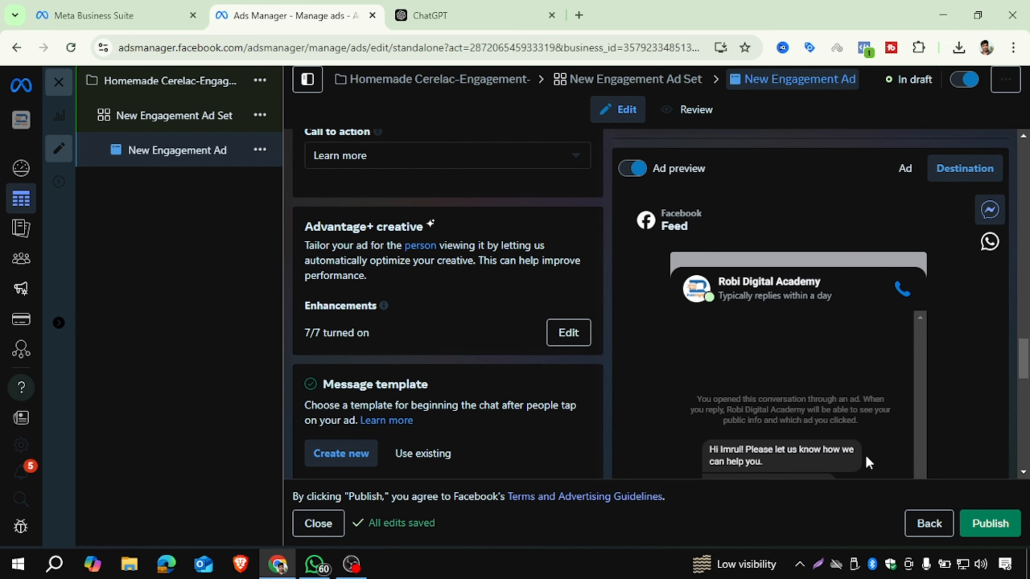
{"action": "scroll", "coordinate": [807, 418], "scroll_direction": "down", "scroll_amount": 2}
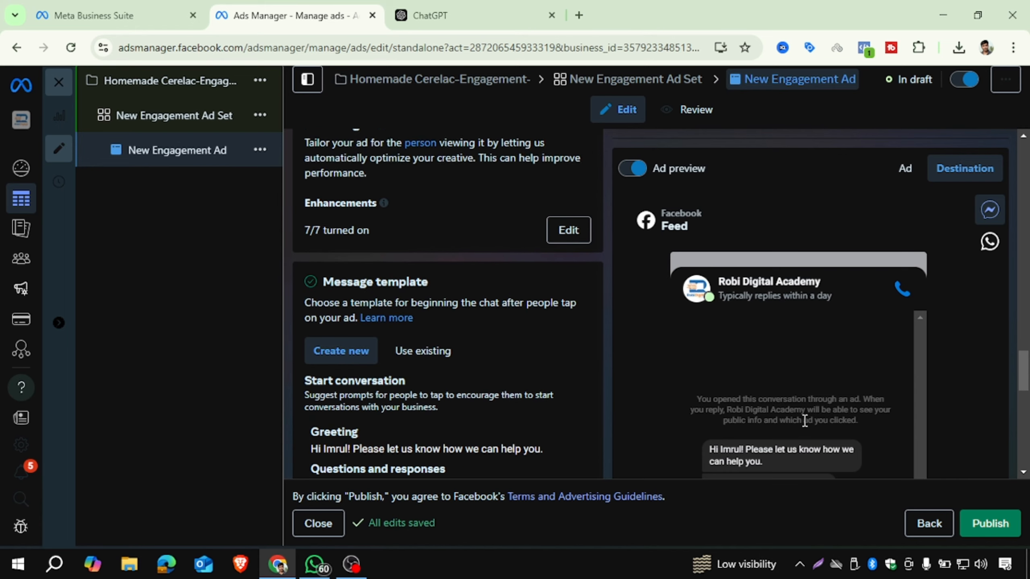
- Switch the preview back to the ad itself and look over the Advantage+ creative and Message template sections
{"action": "scroll", "coordinate": [822, 415], "scroll_direction": "up", "scroll_amount": 2}
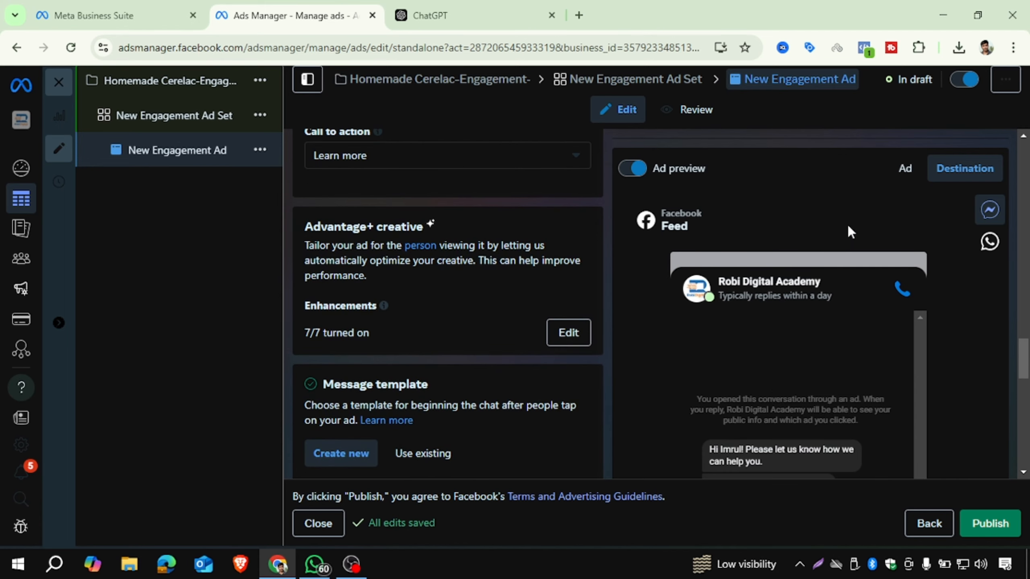
{"action": "scroll", "coordinate": [774, 200], "scroll_direction": "up", "scroll_amount": 4}
{"action": "left_click", "coordinate": [906, 170]}
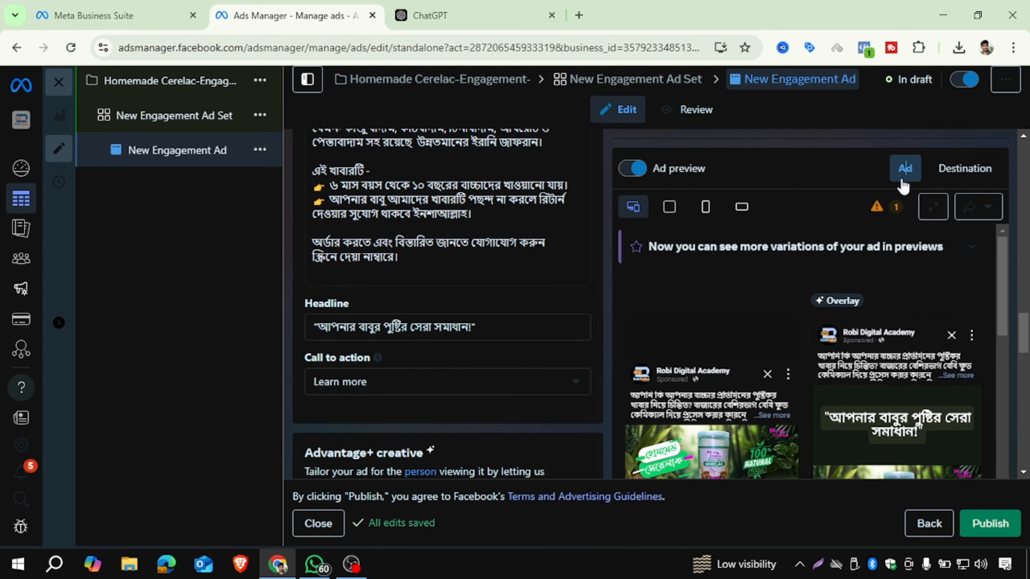
{"action": "scroll", "coordinate": [492, 302], "scroll_direction": "down", "scroll_amount": 8}
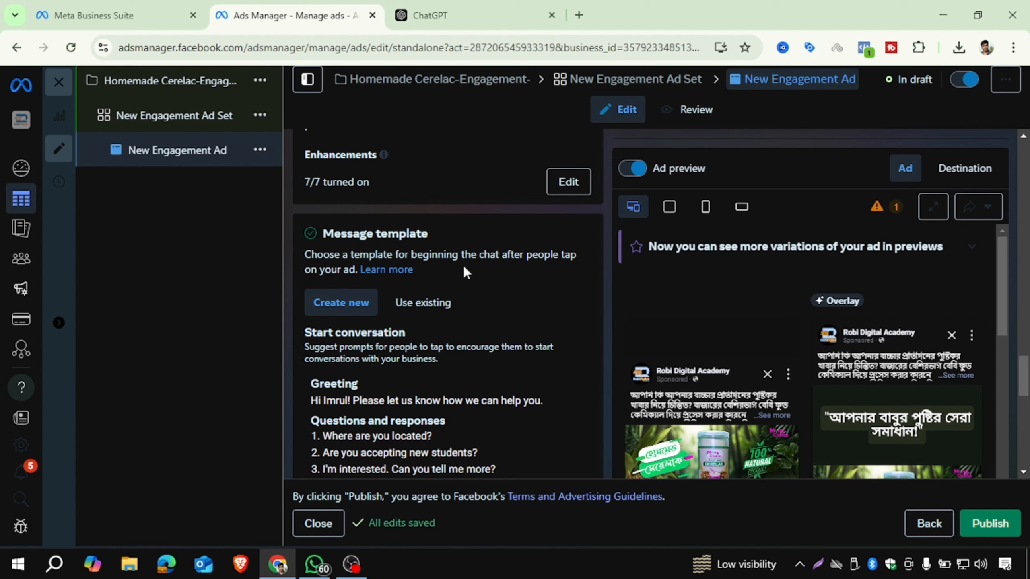
{"action": "scroll", "coordinate": [463, 264], "scroll_direction": "up", "scroll_amount": 3}
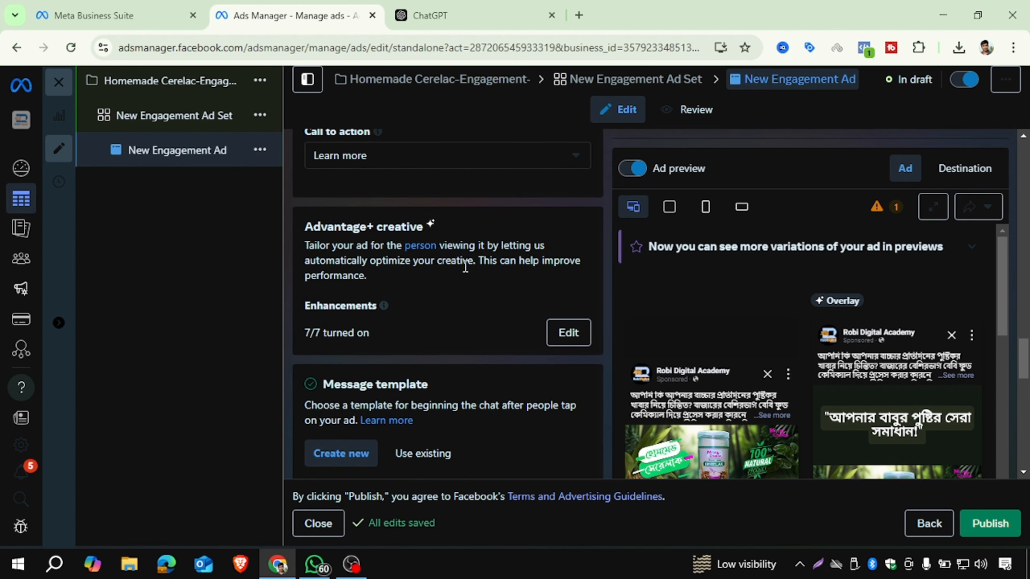
{"action": "scroll", "coordinate": [464, 269], "scroll_direction": "down", "scroll_amount": 2}
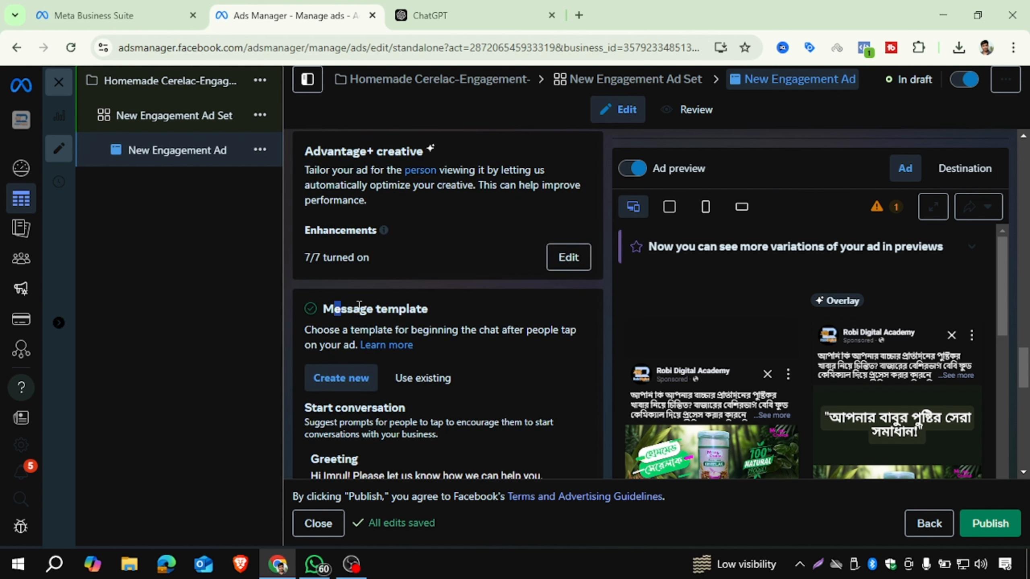
{"action": "left_click_drag", "start_coordinate": [334, 308], "coordinate": [444, 312]}
{"action": "scroll", "coordinate": [446, 311], "scroll_direction": "down", "scroll_amount": 1}
{"action": "scroll", "coordinate": [445, 306], "scroll_direction": "down", "scroll_amount": 5}
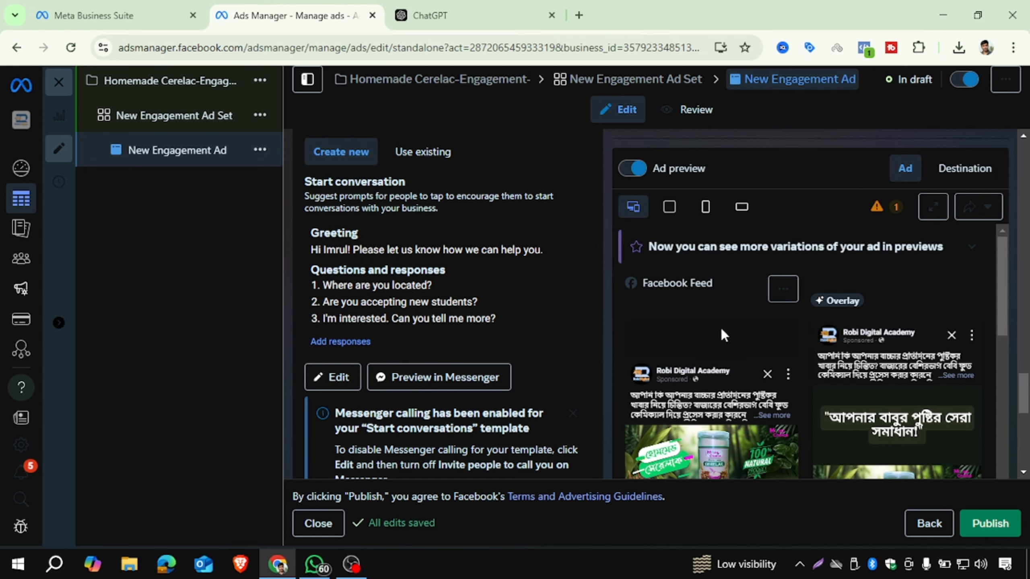
- Show the Destination preview and compare it with the message template's greeting, questions and Messenger calling note
{"action": "scroll", "coordinate": [720, 326], "scroll_direction": "up", "scroll_amount": 2}
{"action": "left_click", "coordinate": [965, 168]}
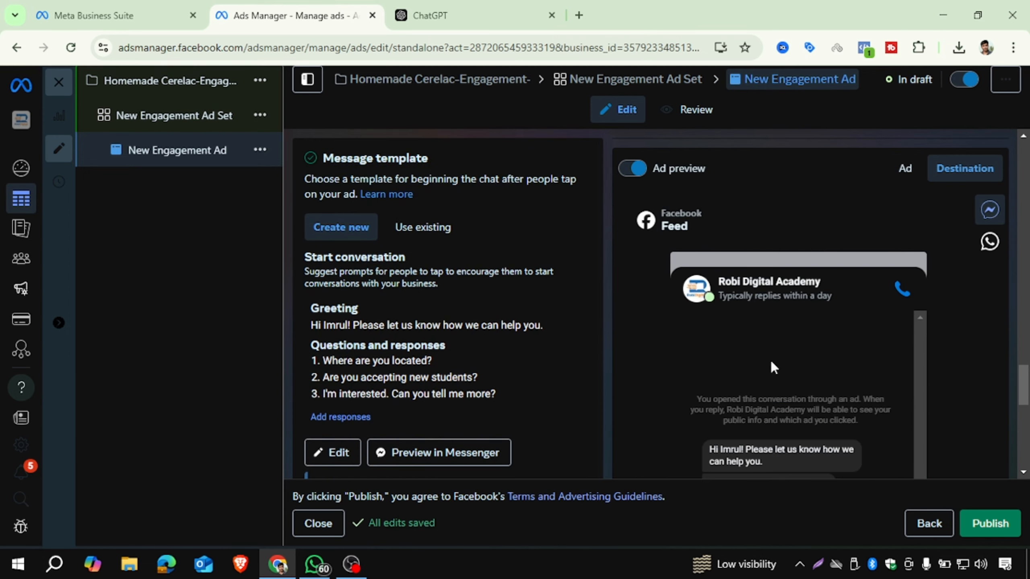
{"action": "scroll", "coordinate": [771, 363], "scroll_direction": "down", "scroll_amount": 4}
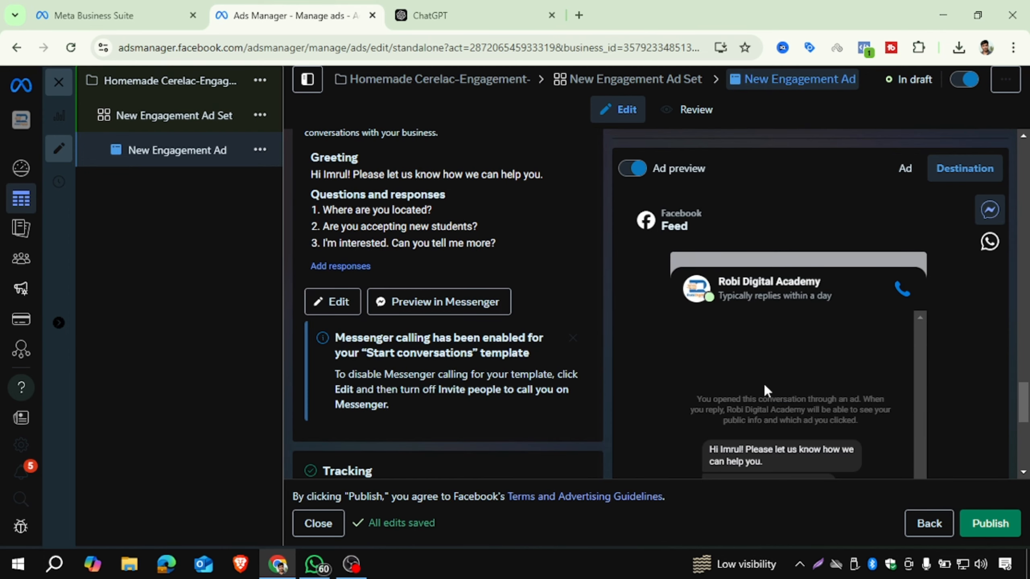
{"action": "scroll", "coordinate": [455, 315], "scroll_direction": "up", "scroll_amount": 5}
{"action": "scroll", "coordinate": [460, 313], "scroll_direction": "down", "scroll_amount": 2}
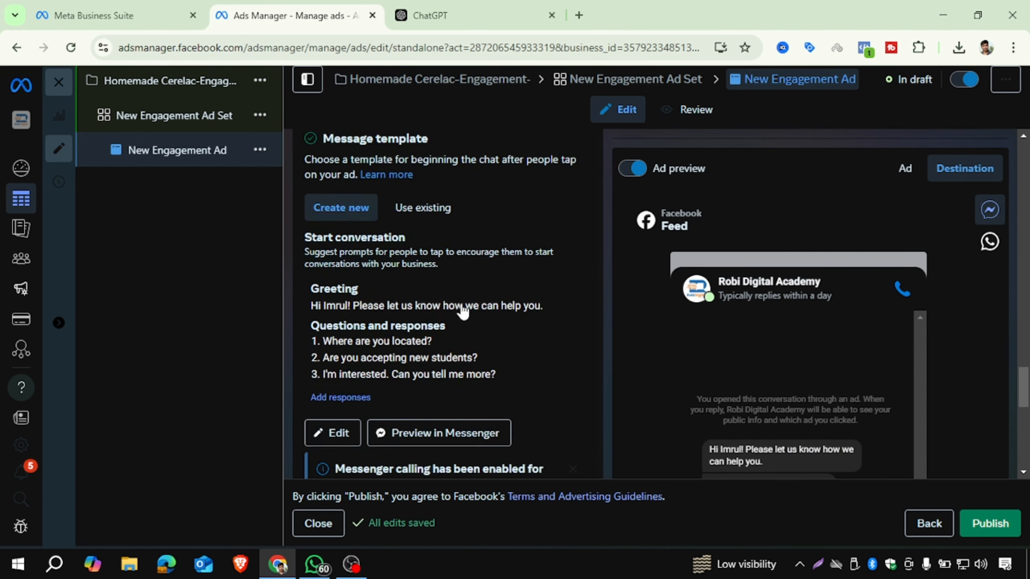
{"action": "scroll", "coordinate": [462, 305], "scroll_direction": "down", "scroll_amount": 1}
{"action": "scroll", "coordinate": [462, 304], "scroll_direction": "up", "scroll_amount": 1}
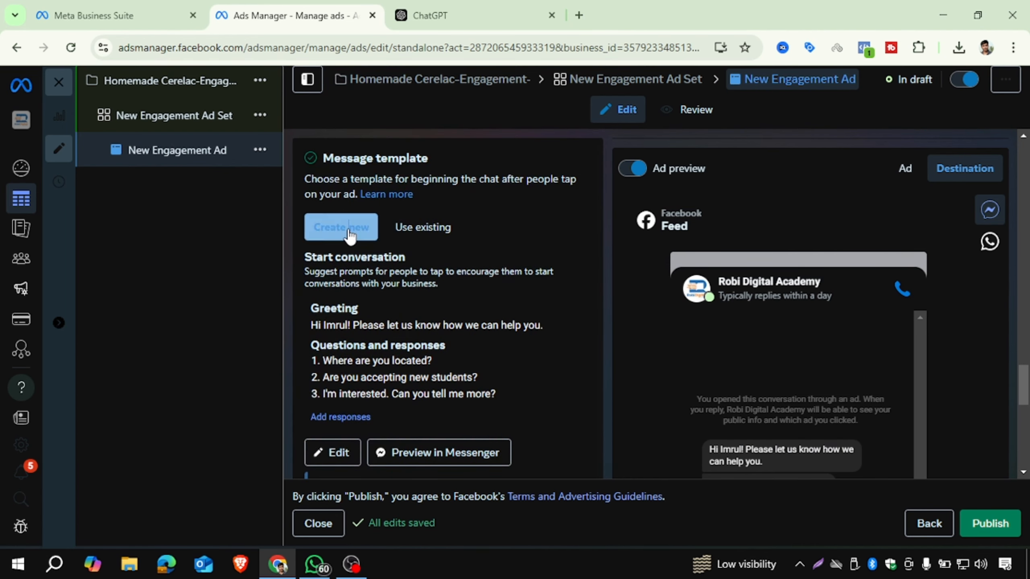
{"action": "scroll", "coordinate": [385, 255], "scroll_direction": "down", "scroll_amount": 1}
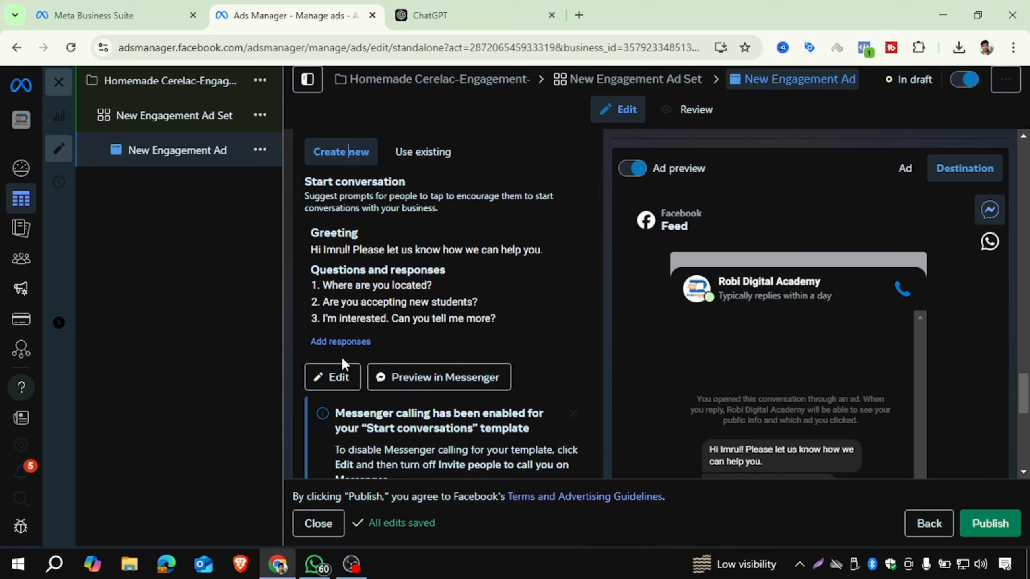
- Open the message template for editing and replace "Hi" before the recipient's first name in the greeting with "Assalamuyalikum"
{"action": "left_click", "coordinate": [336, 378]}
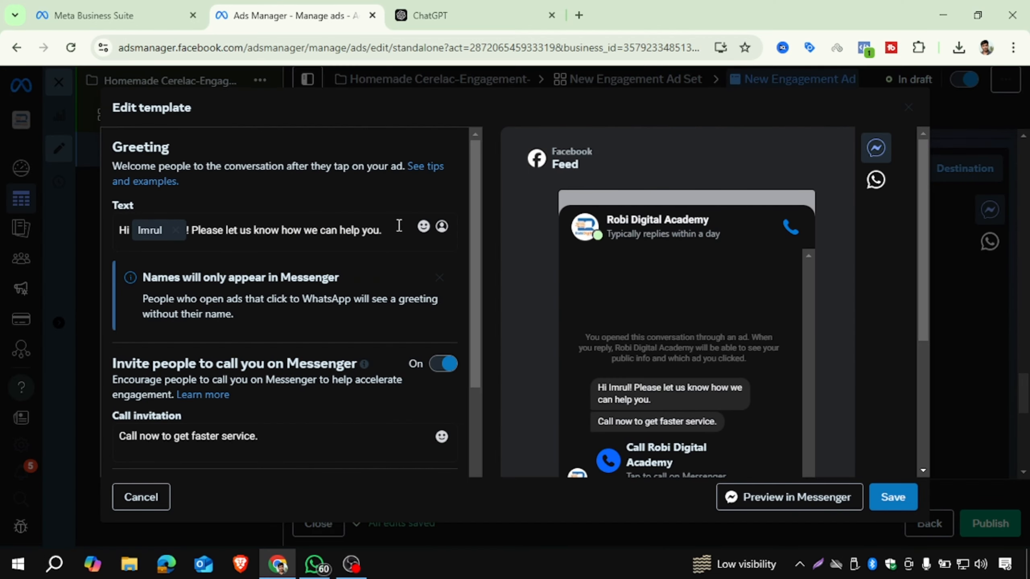
{"action": "left_click_drag", "start_coordinate": [390, 230], "coordinate": [58, 231]}
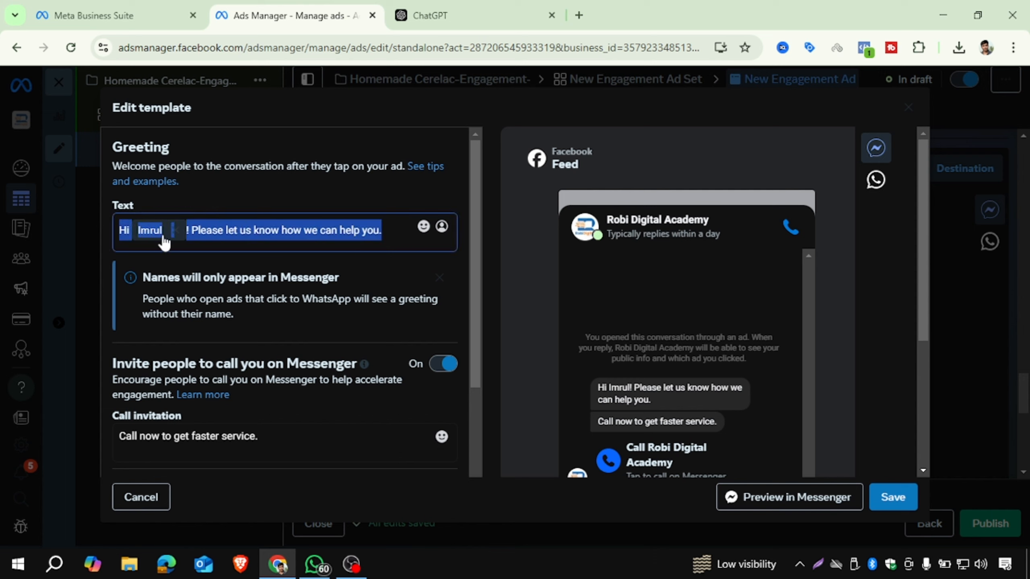
{"action": "left_click", "coordinate": [136, 230]}
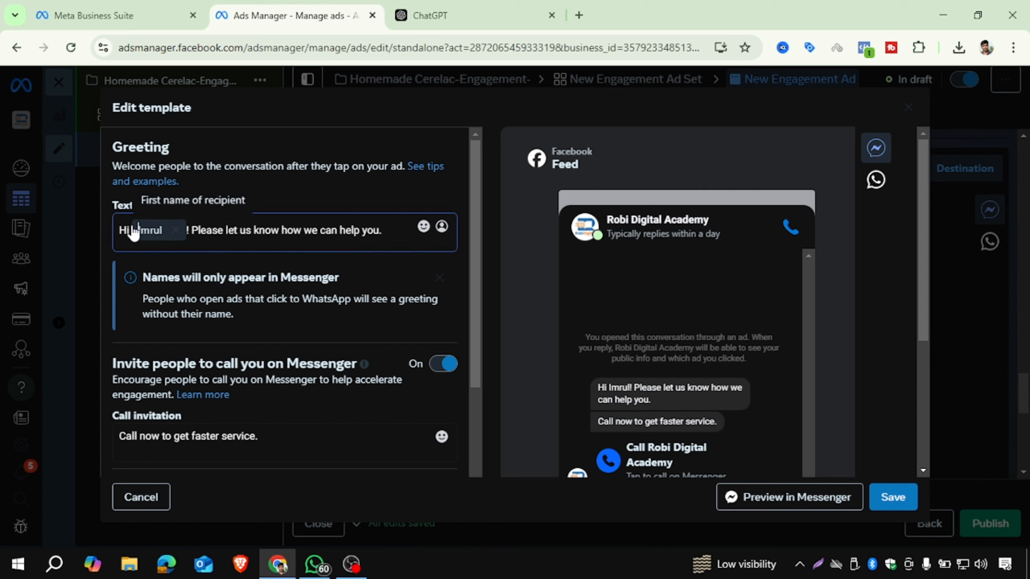
{"action": "double_click", "coordinate": [124, 231]}
{"action": "type", "text": "Assalam"}
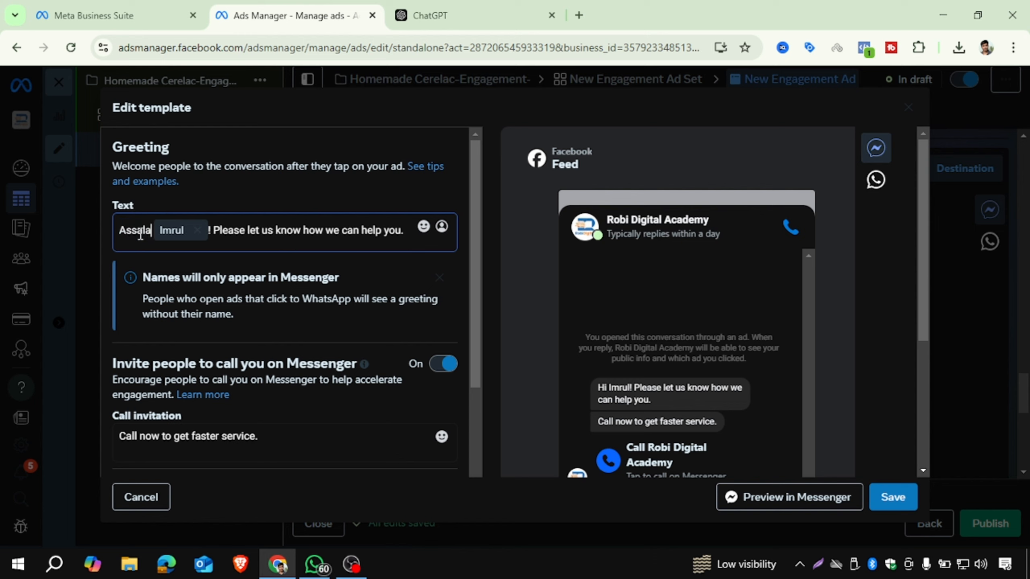
{"action": "type", "text": "ty"}
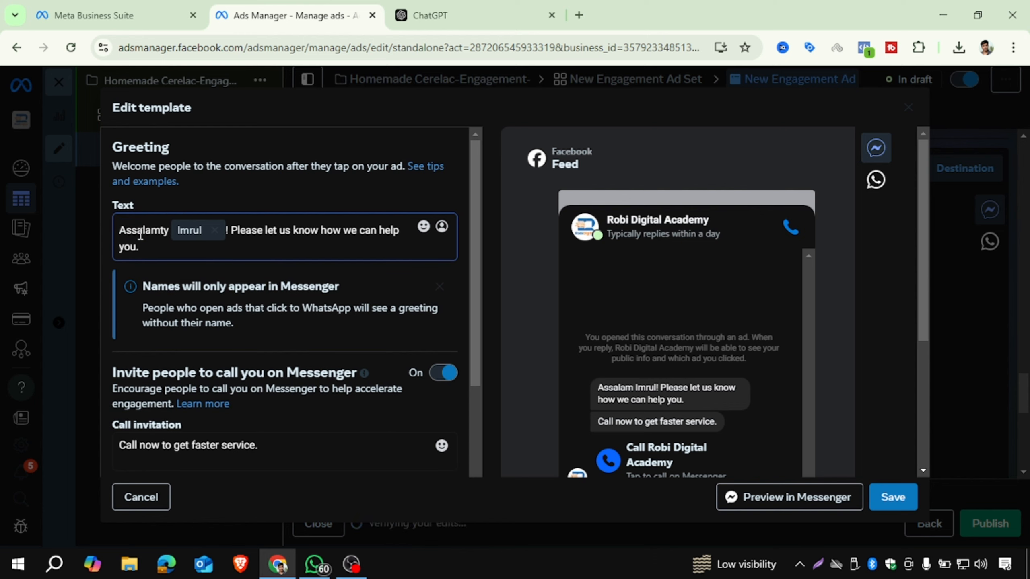
{"action": "key", "text": "BackSpace"}
{"action": "key", "text": "BackSpace"}
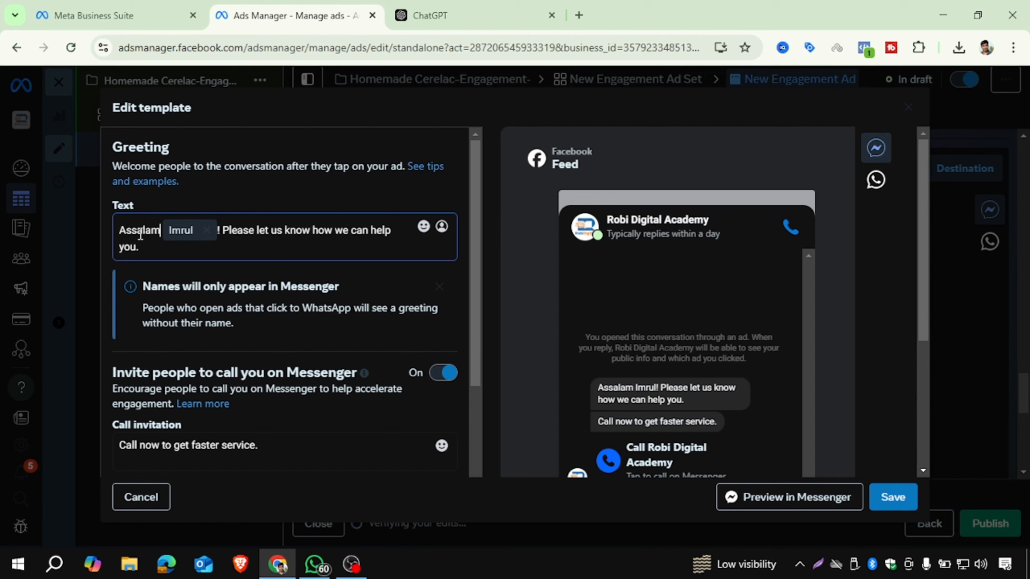
{"action": "type", "text": "uyalikum"}
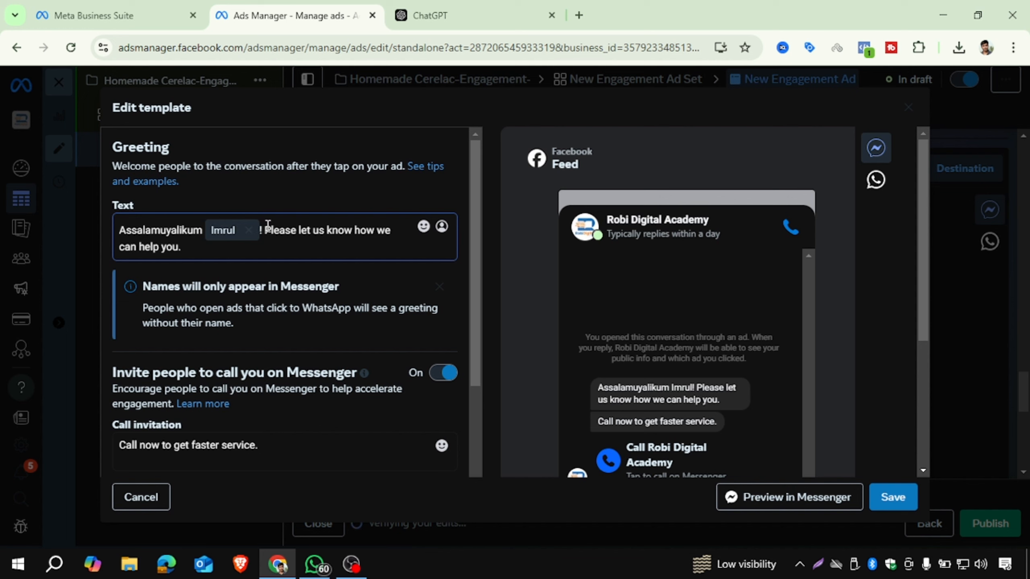
- Switch to WhatsApp, copy the Cerelac message's opening Bangla questions from "আপনি কি আপনার বাচ্চার" to "পুষ্টি পুরণ হচ্ছে না?", and return to Ads Manager
{"action": "left_click_drag", "start_coordinate": [265, 230], "coordinate": [326, 248]}
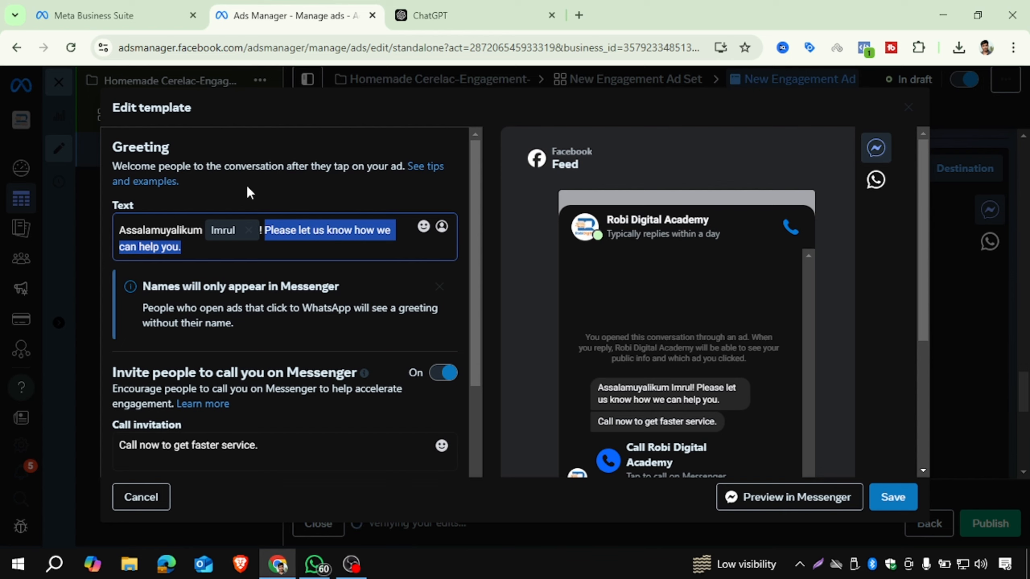
{"action": "left_click", "coordinate": [364, 240]}
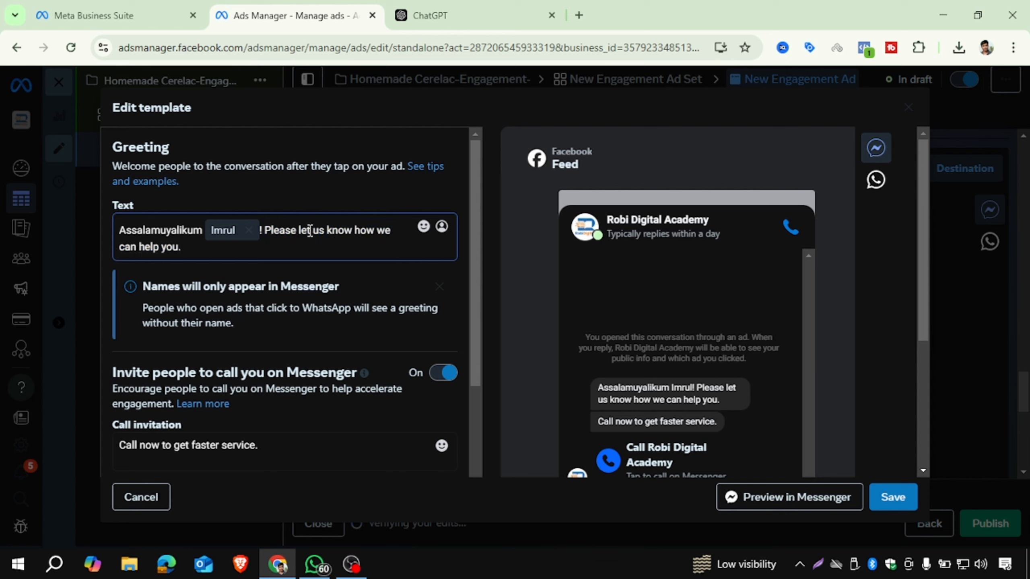
{"action": "left_click_drag", "start_coordinate": [266, 230], "coordinate": [364, 248]}
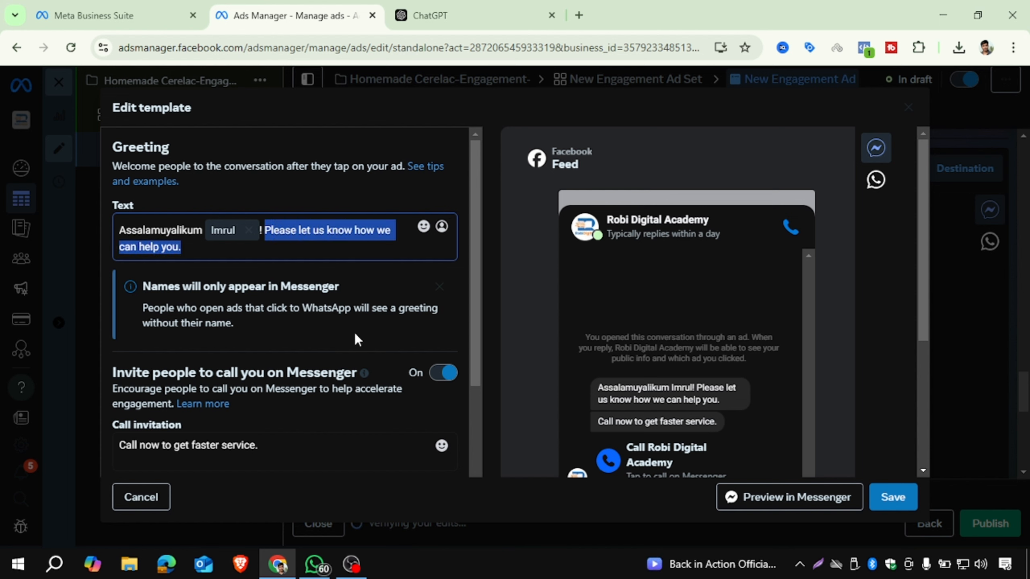
{"action": "left_click", "coordinate": [314, 564]}
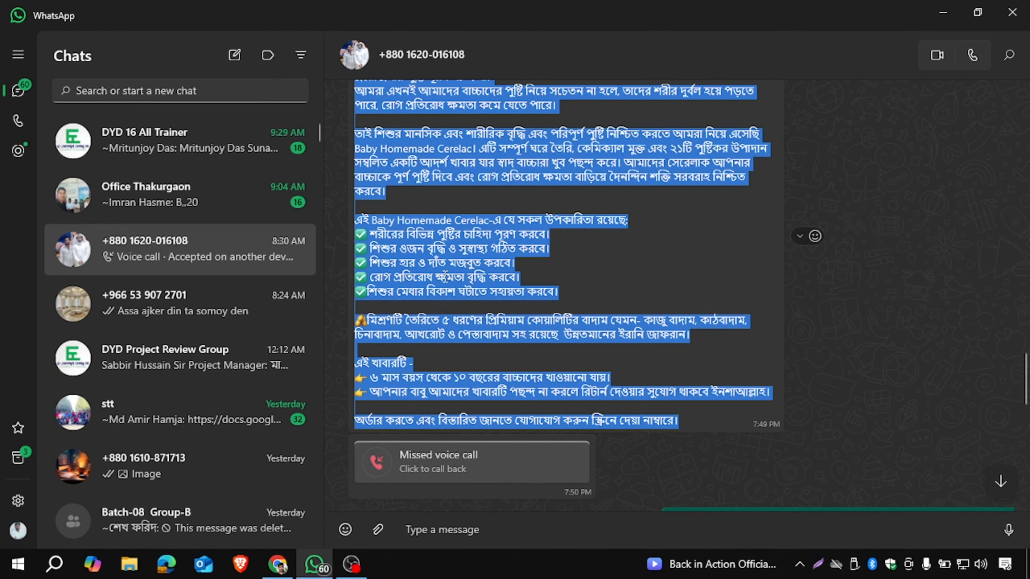
{"action": "scroll", "coordinate": [417, 223], "scroll_direction": "up", "scroll_amount": 1}
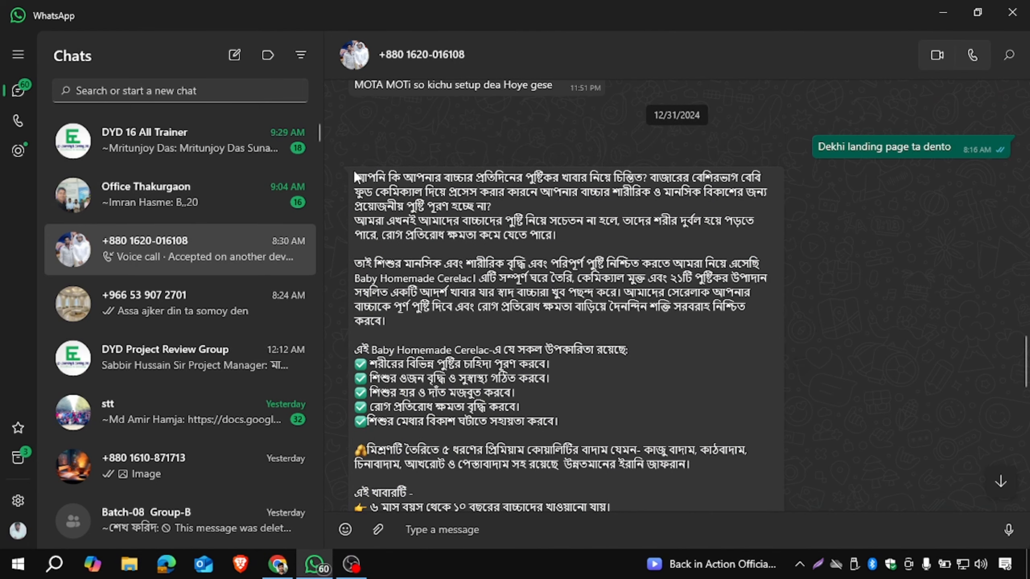
{"action": "left_click_drag", "start_coordinate": [491, 207], "coordinate": [338, 183]}
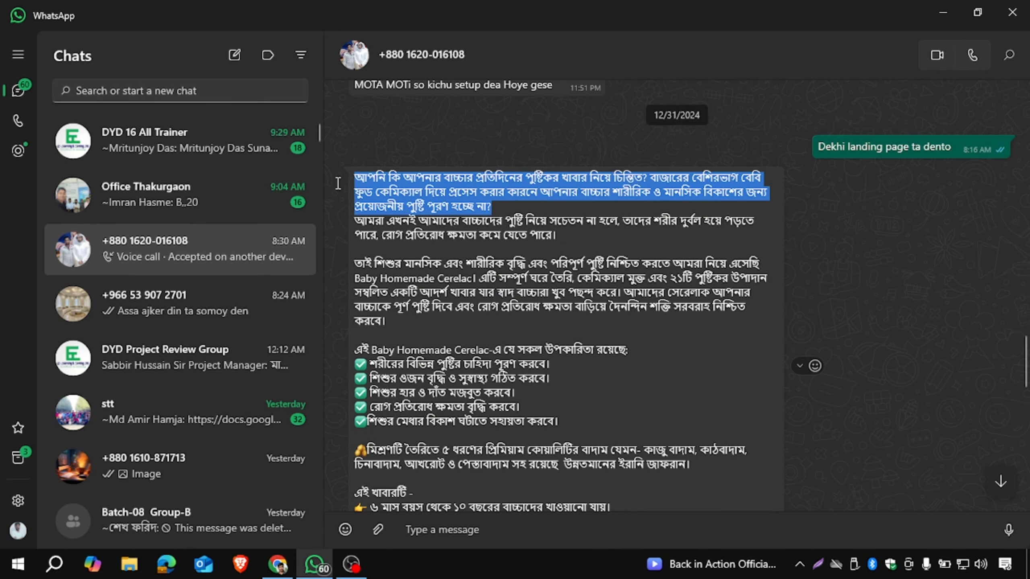
{"action": "right_click", "coordinate": [362, 190]}
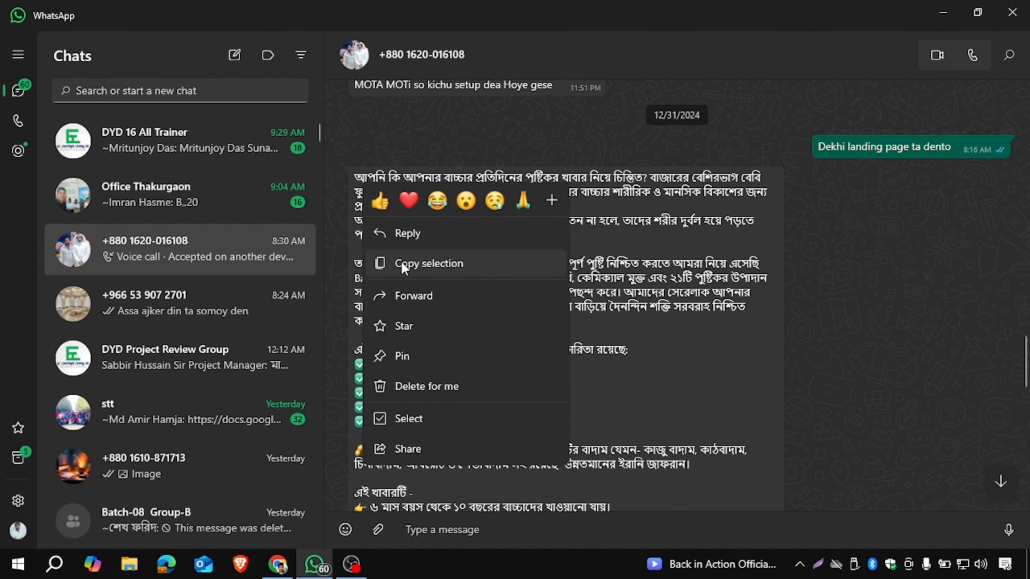
{"action": "left_click", "coordinate": [420, 268]}
{"action": "left_click", "coordinate": [280, 563]}
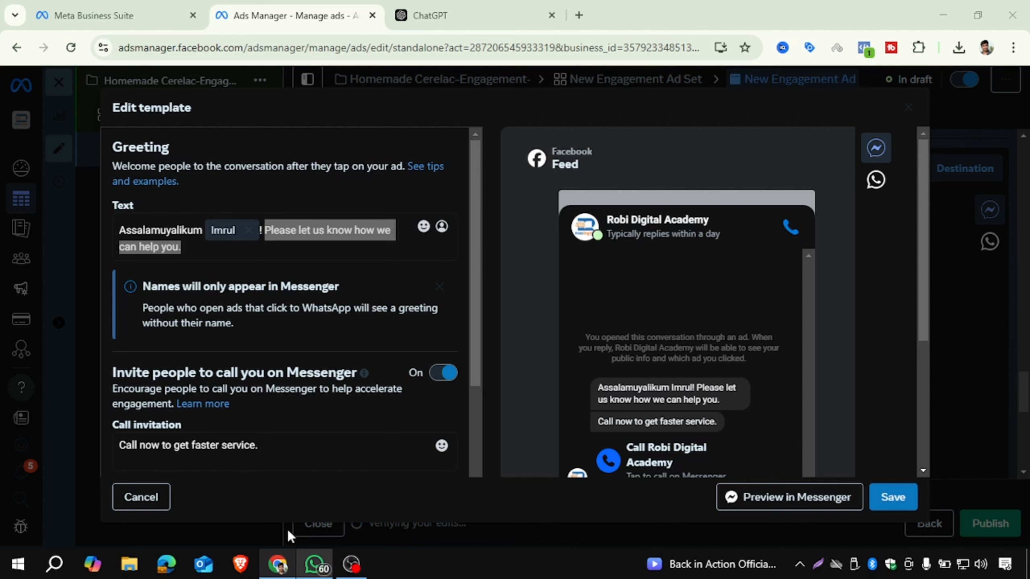
- Replace "Please let us know how we can help you." in the greeting with the copied Bangla questions
{"action": "left_click", "coordinate": [297, 226]}
{"action": "left_click_drag", "start_coordinate": [264, 230], "coordinate": [338, 255]}
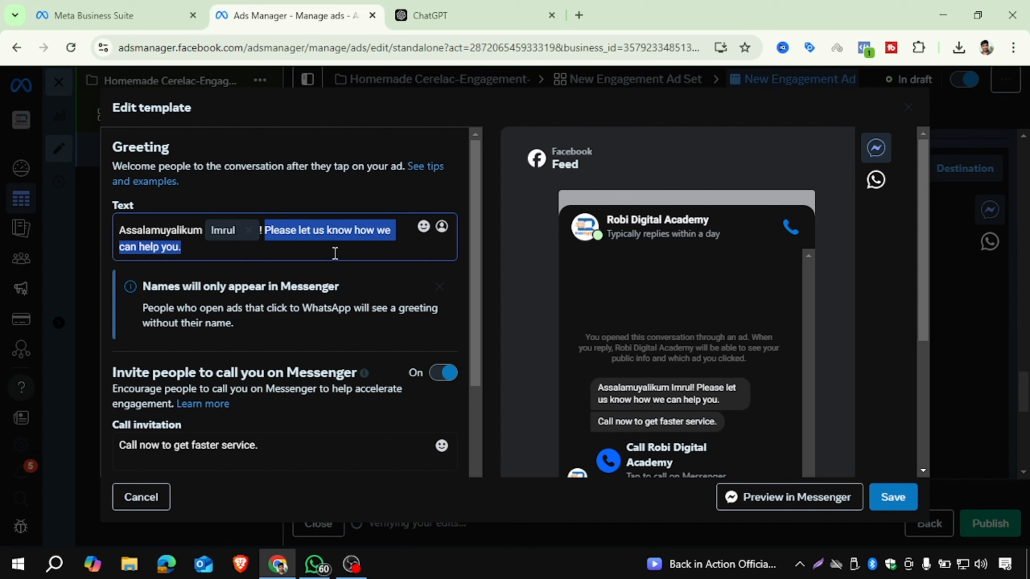
{"action": "key", "text": "ctrl+v"}
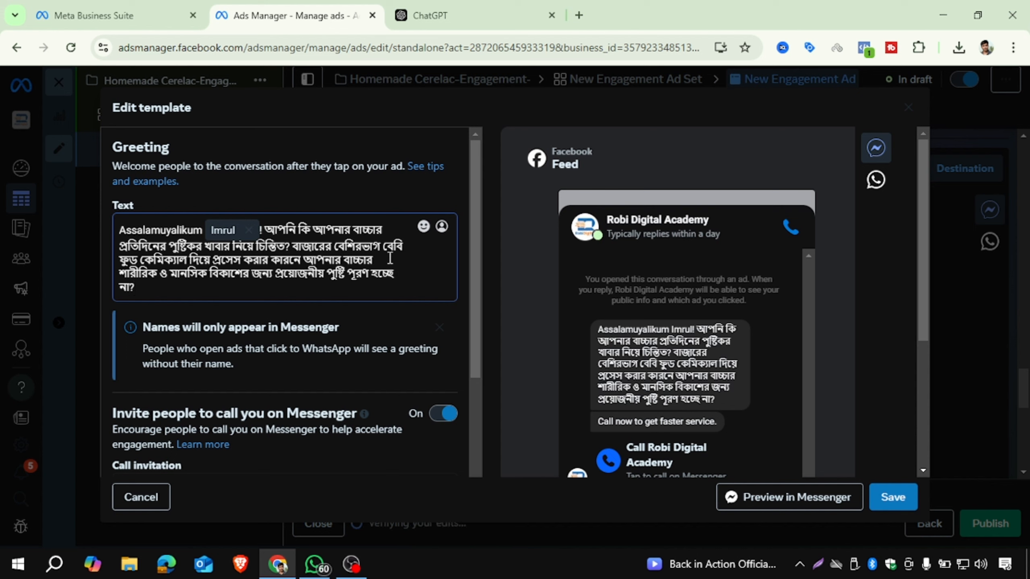
- Look over the template's greeting, call invitation and frequently asked questions with their automated response and attachment settings
{"action": "scroll", "coordinate": [392, 264], "scroll_direction": "down", "scroll_amount": 4}
{"action": "scroll", "coordinate": [393, 270], "scroll_direction": "up", "scroll_amount": 2}
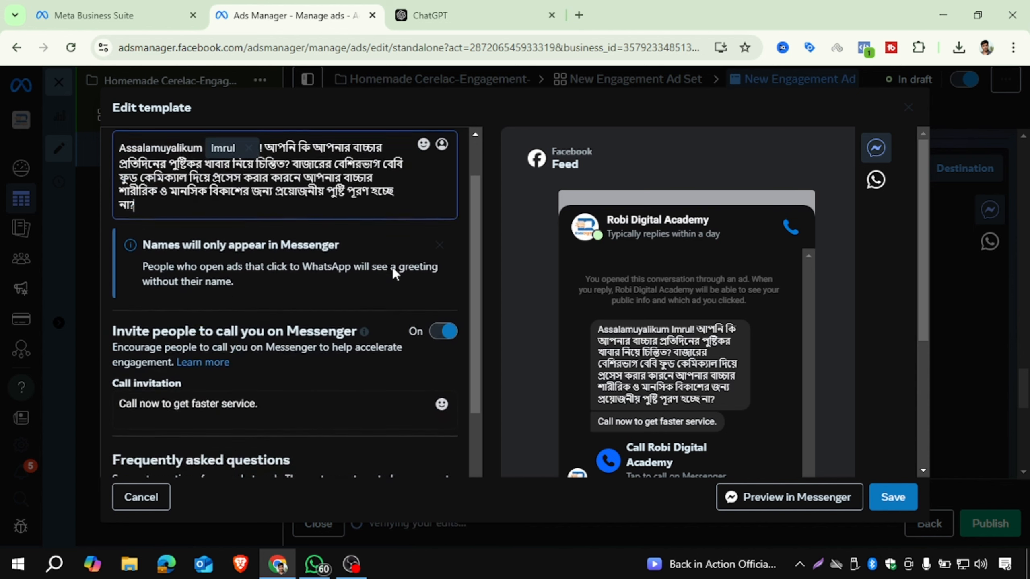
{"action": "scroll", "coordinate": [393, 267], "scroll_direction": "down", "scroll_amount": 3}
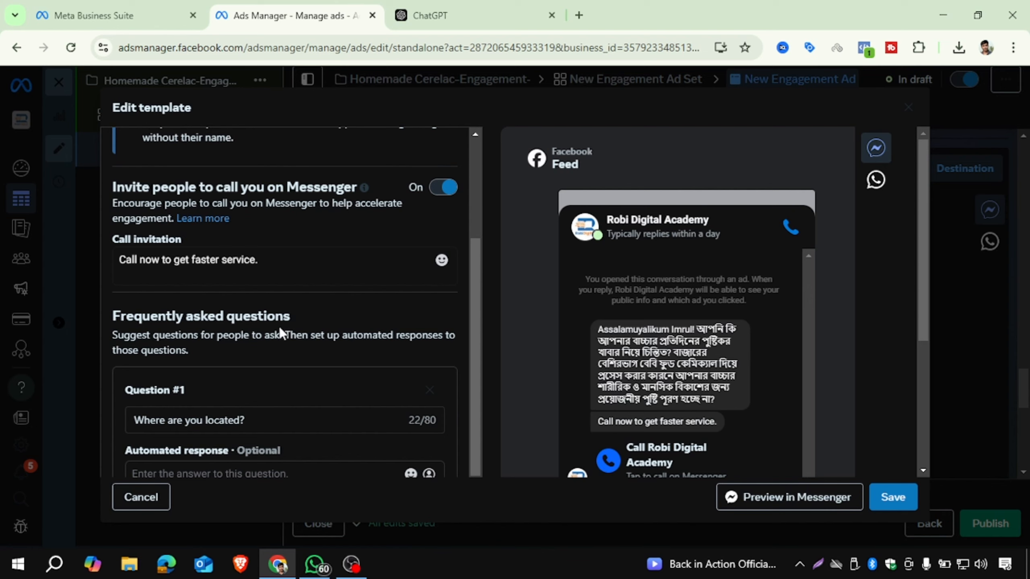
{"action": "scroll", "coordinate": [279, 327], "scroll_direction": "down", "scroll_amount": 2}
{"action": "scroll", "coordinate": [288, 261], "scroll_direction": "up", "scroll_amount": 7}
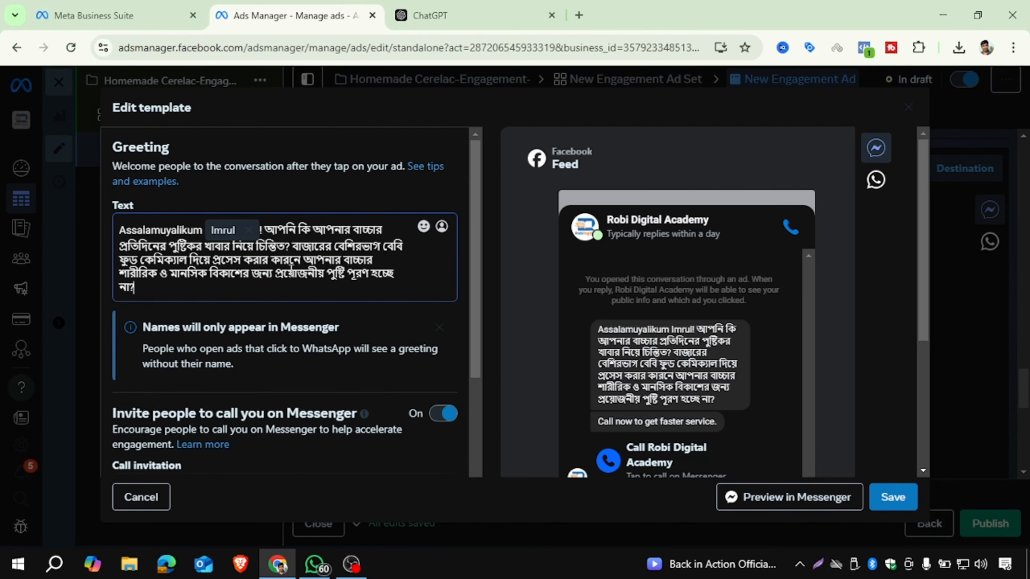
{"action": "scroll", "coordinate": [290, 269], "scroll_direction": "down", "scroll_amount": 3}
{"action": "scroll", "coordinate": [257, 296], "scroll_direction": "down", "scroll_amount": 2}
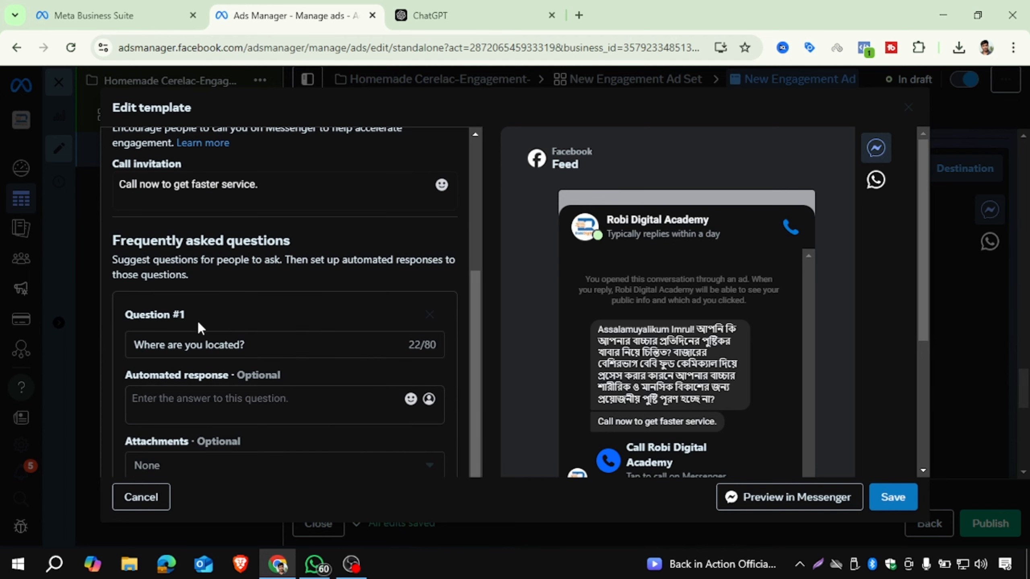
{"action": "scroll", "coordinate": [269, 342], "scroll_direction": "down", "scroll_amount": 2}
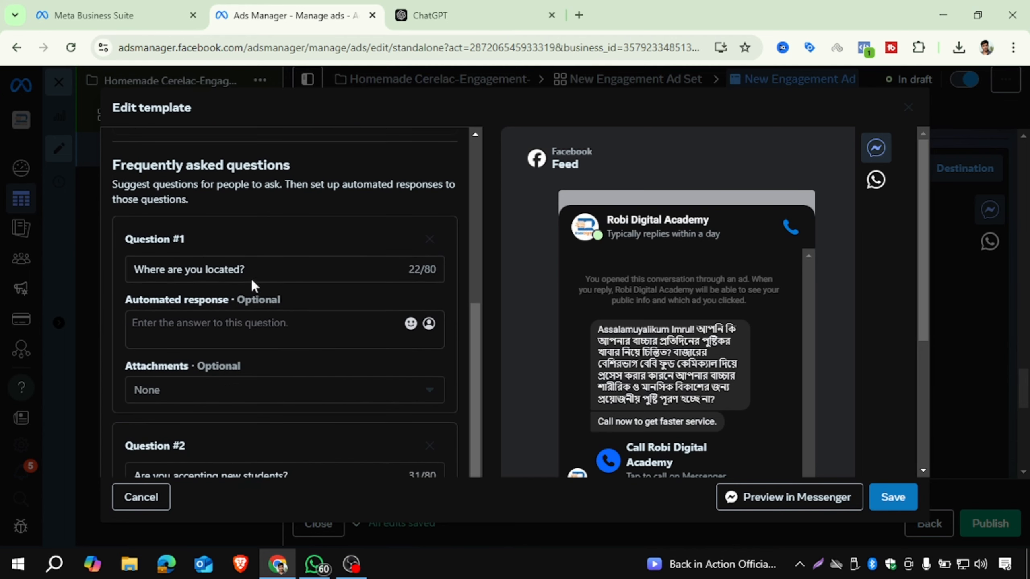
- Copy "আমরা এখনই আমাদের" from the Cerelac message in WhatsApp and replace Question #1, "Where are you located?", with it in Ads Manager
{"action": "left_click_drag", "start_coordinate": [272, 269], "coordinate": [115, 263]}
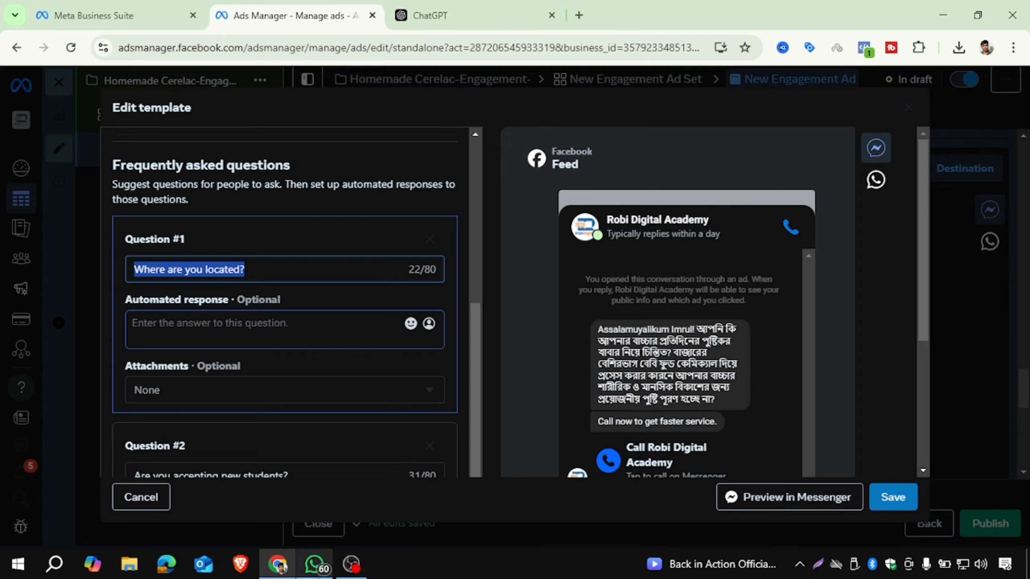
{"action": "left_click", "coordinate": [314, 564]}
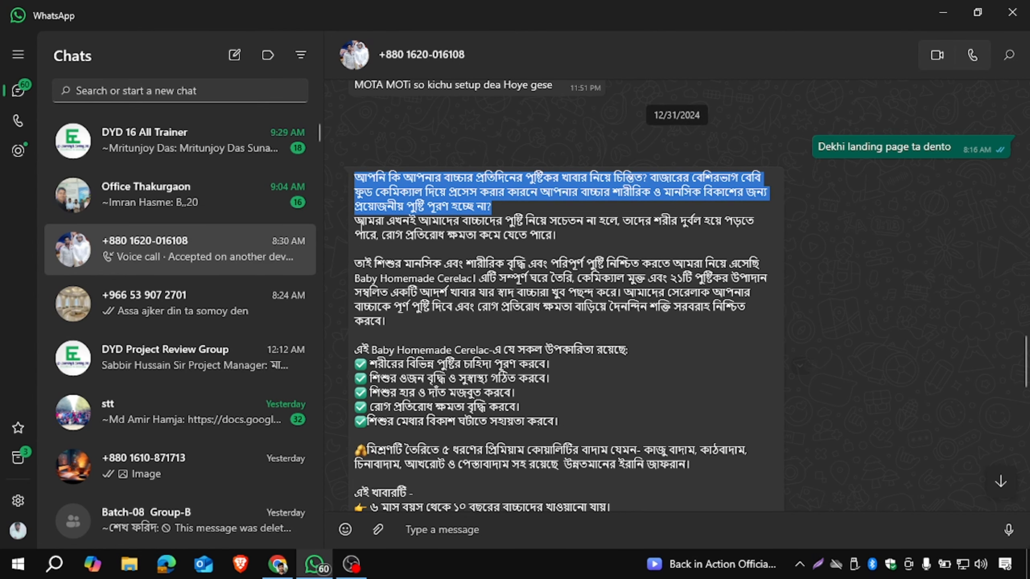
{"action": "left_click_drag", "start_coordinate": [356, 221], "coordinate": [455, 221]}
{"action": "right_click", "coordinate": [455, 219]}
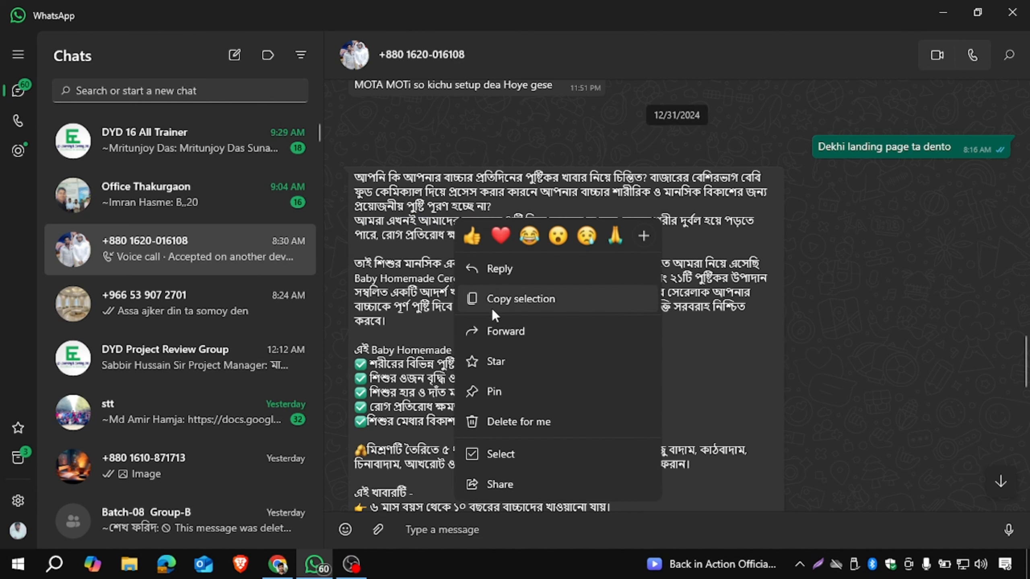
{"action": "left_click", "coordinate": [492, 304]}
{"action": "left_click", "coordinate": [289, 573]}
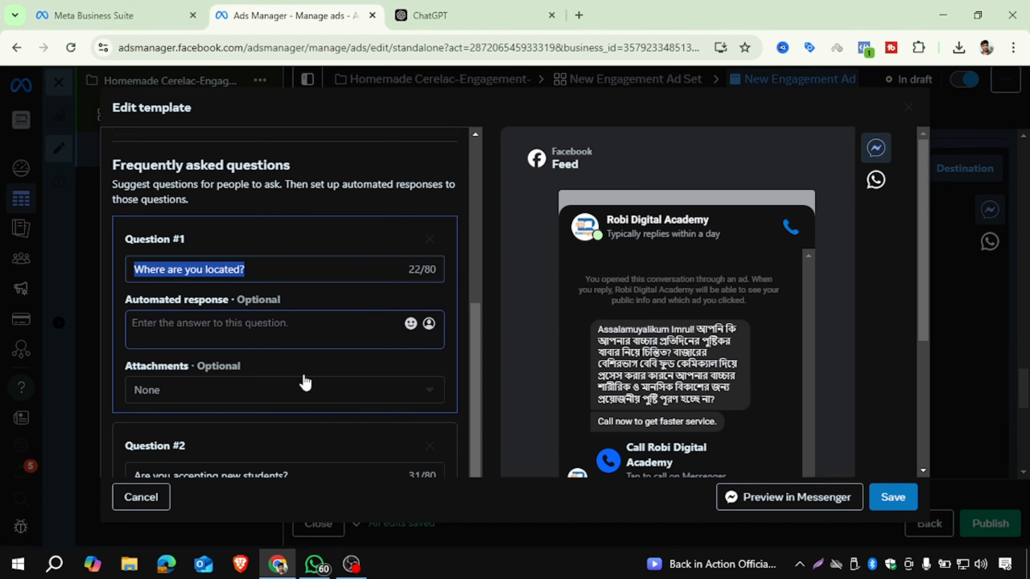
{"action": "right_click", "coordinate": [255, 270]}
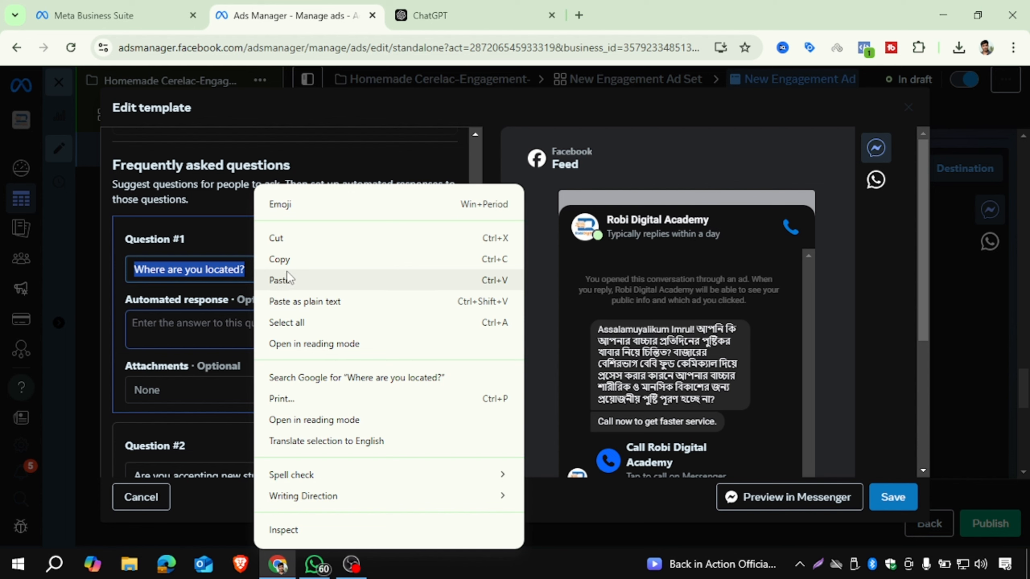
{"action": "left_click", "coordinate": [289, 282]}
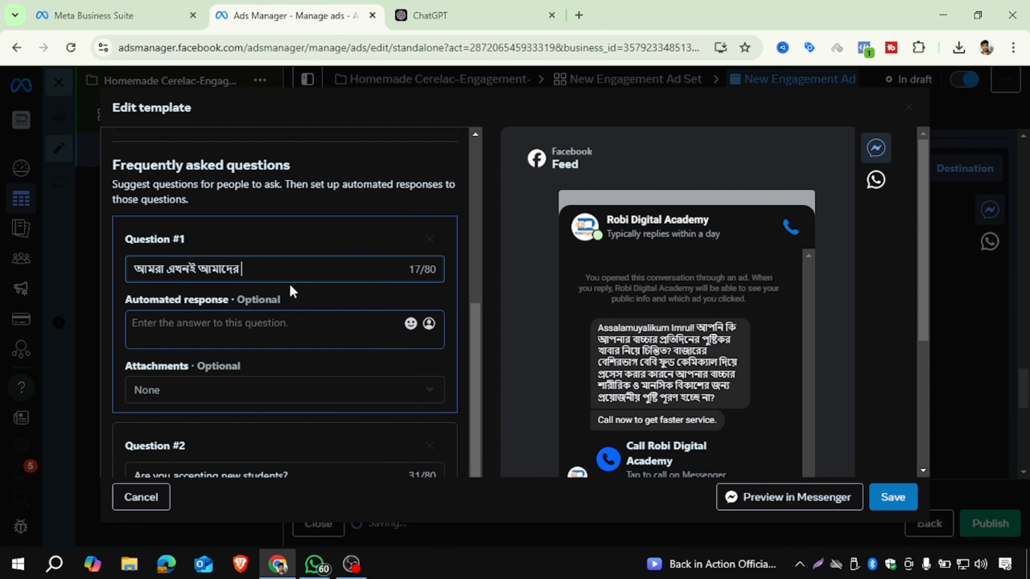
- Copy the rest of that WhatsApp sentence, from "বাচ্চাদের পুষ্টি" to "কমে যেতে পারে।", into Question #1's automated response in Ads Manager
{"action": "left_click", "coordinate": [315, 564]}
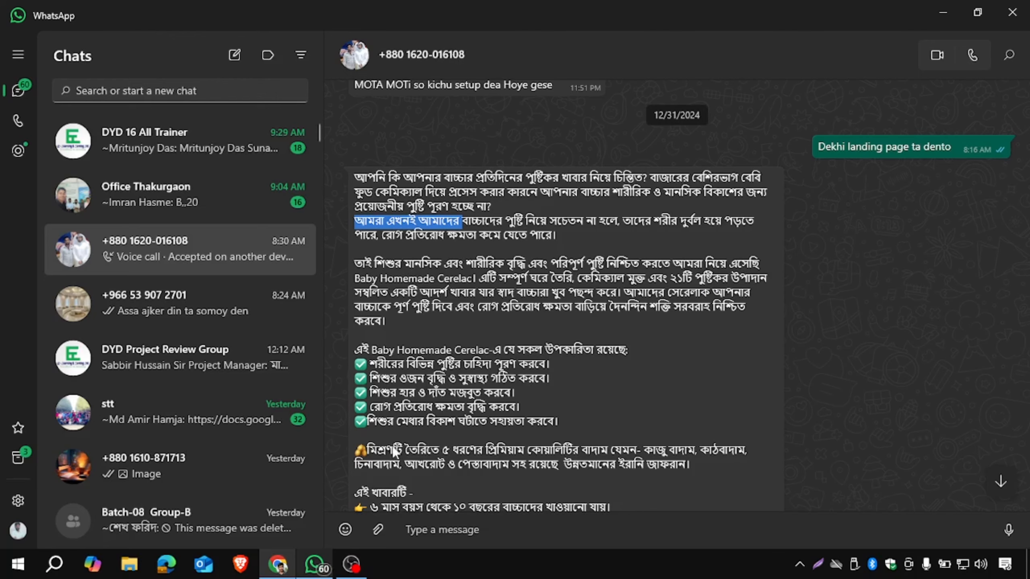
{"action": "left_click", "coordinate": [500, 240]}
{"action": "left_click_drag", "start_coordinate": [462, 222], "coordinate": [549, 232]}
{"action": "right_click", "coordinate": [548, 234]}
{"action": "left_click", "coordinate": [575, 301]}
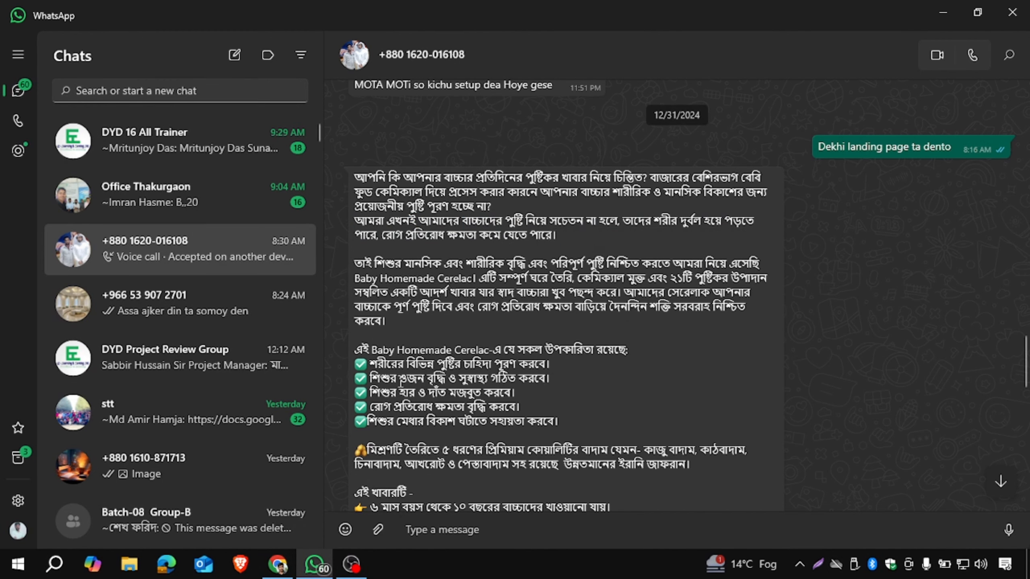
{"action": "left_click", "coordinate": [271, 566]}
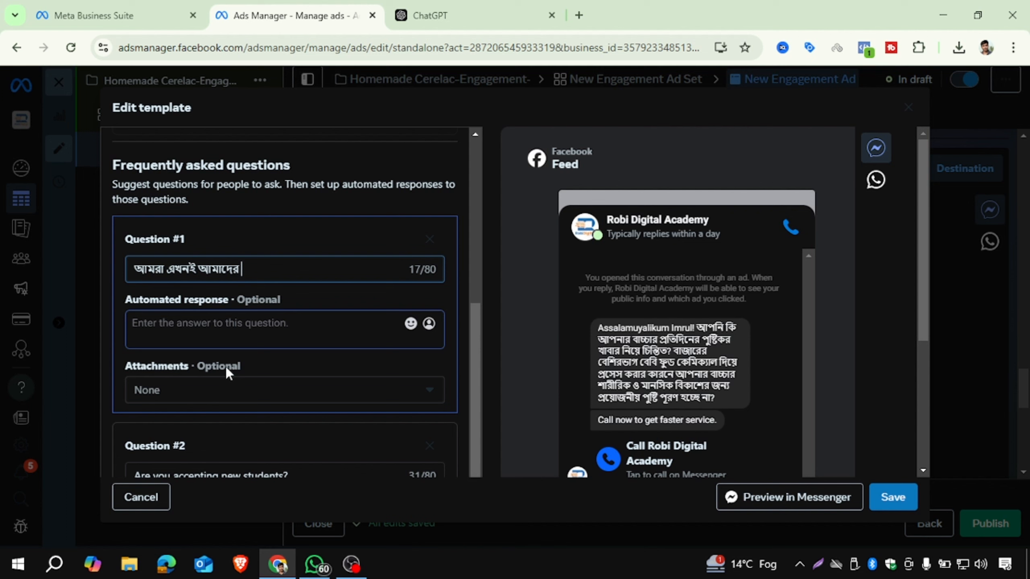
{"action": "right_click", "coordinate": [181, 325]}
{"action": "left_click", "coordinate": [204, 377]}
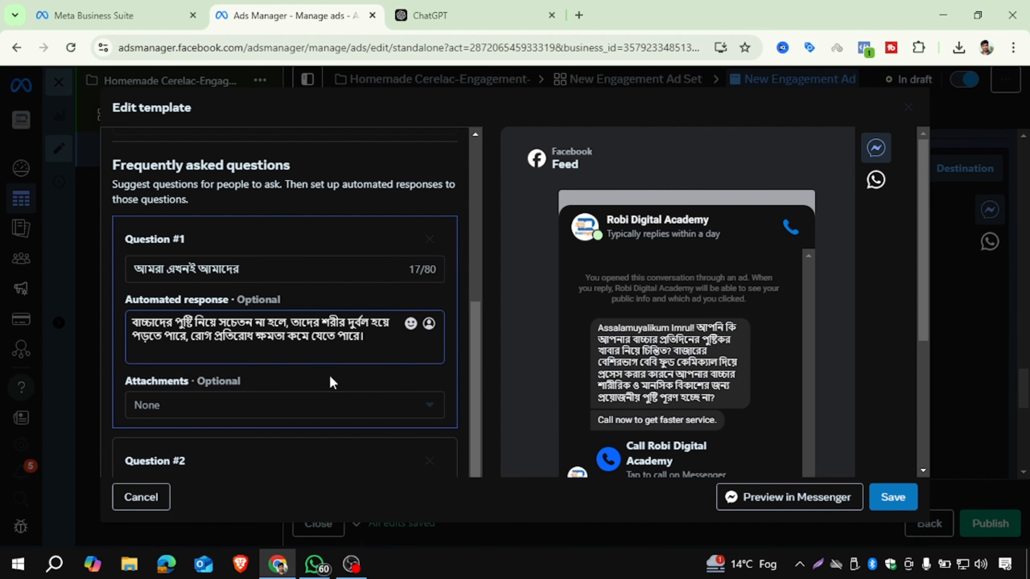
- Copy "তাই শিশুর মানসিক" from the Cerelac message in WhatsApp and replace Question #2, "Are you accepting new students?", with it in Ads Manager
{"action": "scroll", "coordinate": [324, 365], "scroll_direction": "down", "scroll_amount": 6}
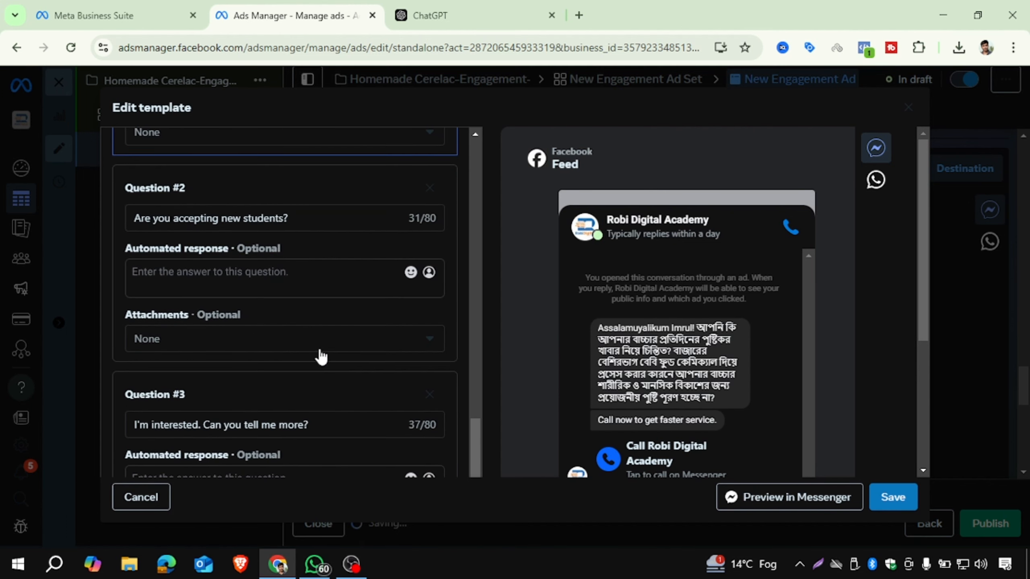
{"action": "scroll", "coordinate": [322, 357], "scroll_direction": "up", "scroll_amount": 1}
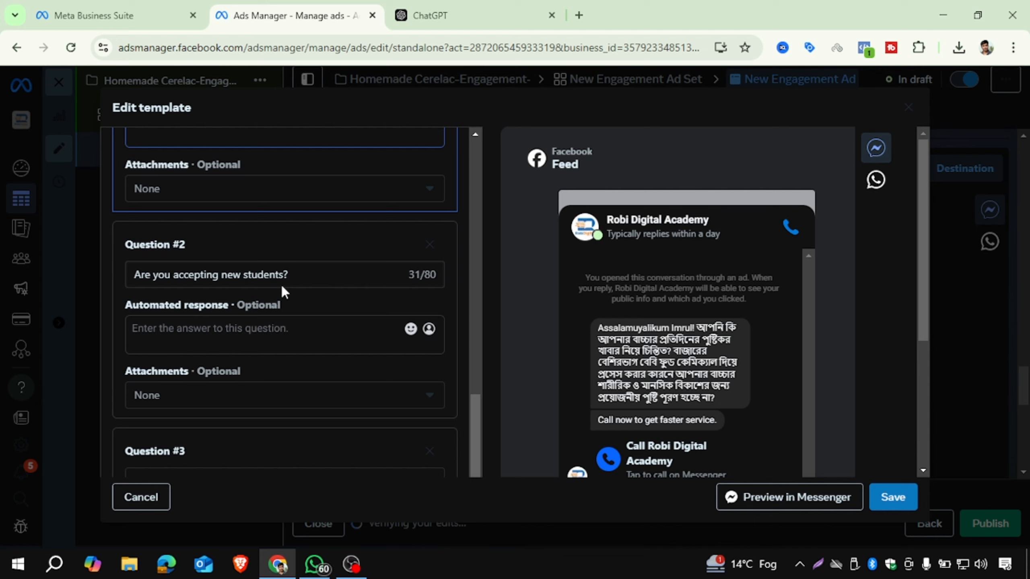
{"action": "left_click", "coordinate": [315, 564]}
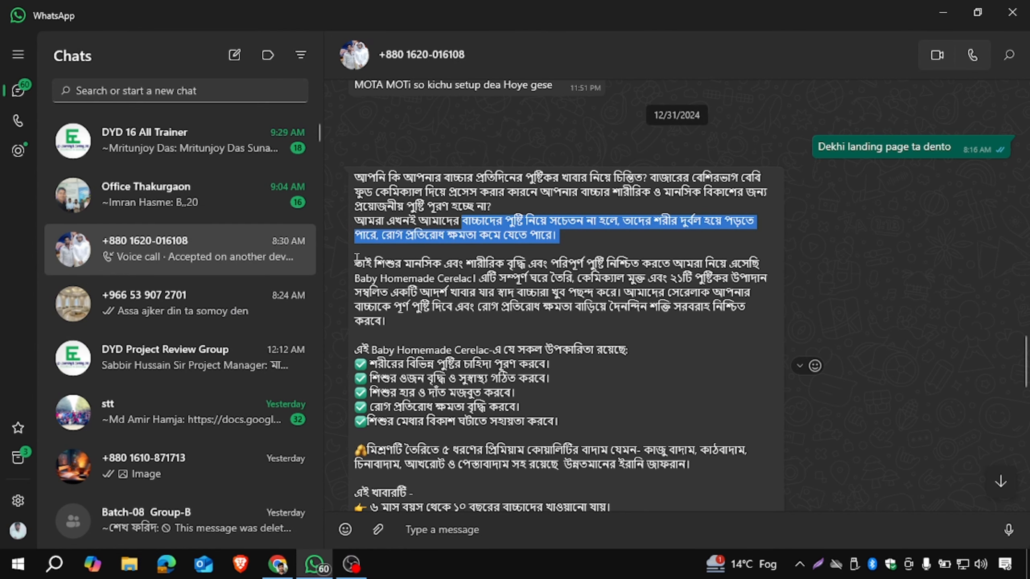
{"action": "left_click_drag", "start_coordinate": [357, 257], "coordinate": [441, 264]}
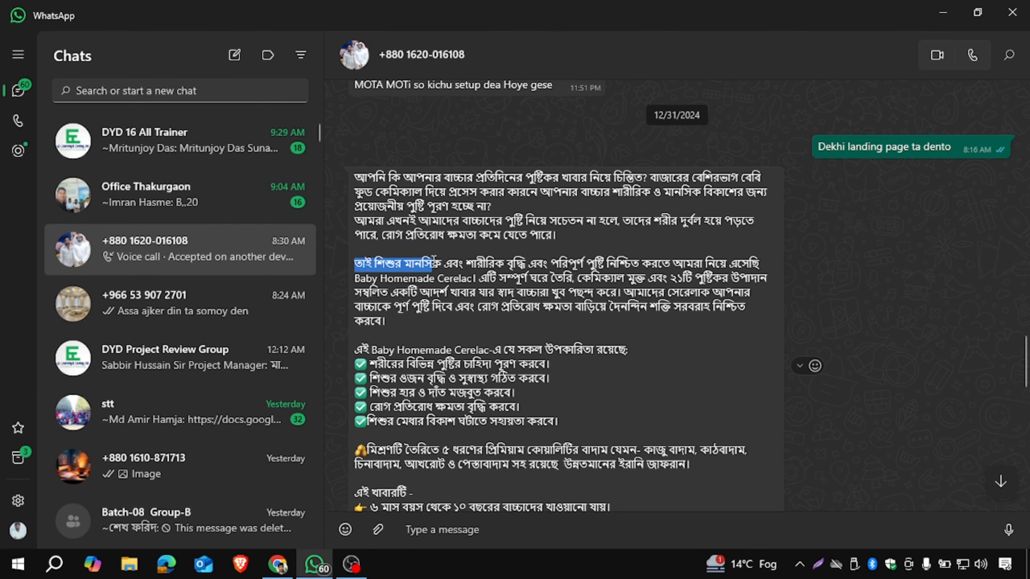
{"action": "right_click", "coordinate": [460, 284]}
{"action": "left_click", "coordinate": [474, 343]}
{"action": "left_click", "coordinate": [278, 564]}
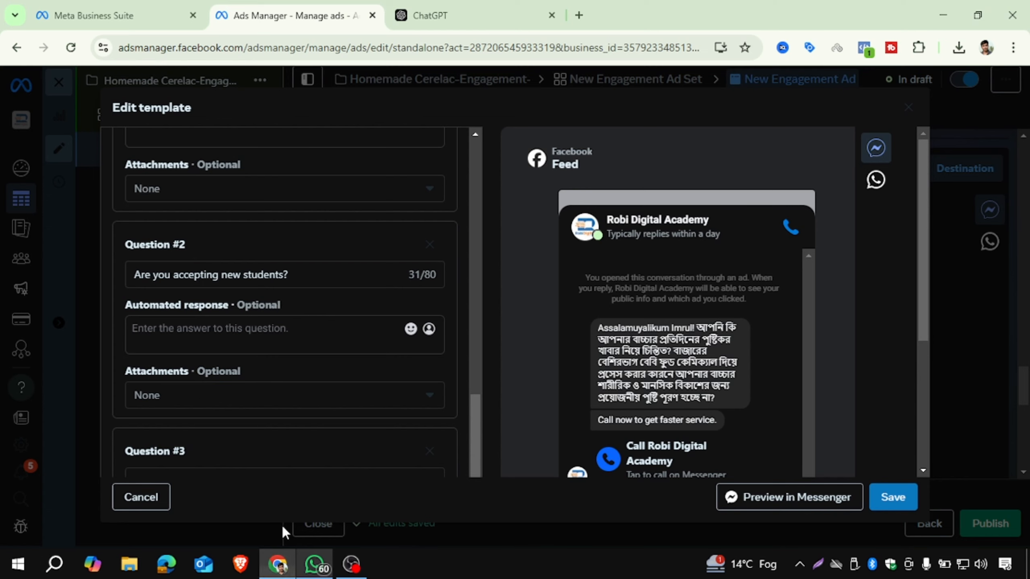
{"action": "left_click_drag", "start_coordinate": [315, 276], "coordinate": [122, 268]}
{"action": "right_click", "coordinate": [306, 271]}
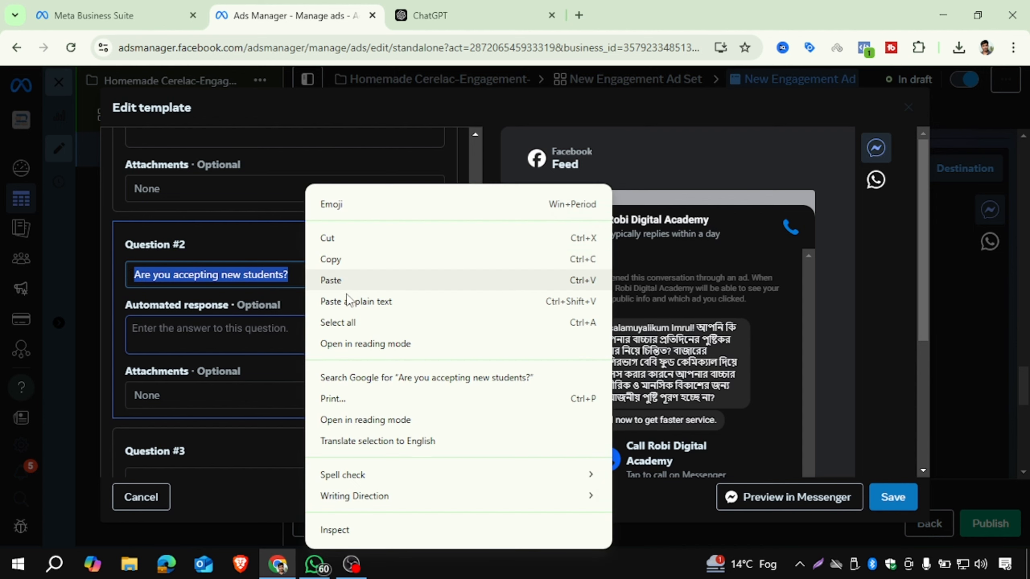
{"action": "left_click", "coordinate": [344, 284]}
- Copy the WhatsApp text from "শারীরিক বৃদ্ধি" to "Baby Homemade Cerelac।" into Question #2's automated response in Ads Manager
{"action": "left_click", "coordinate": [257, 325]}
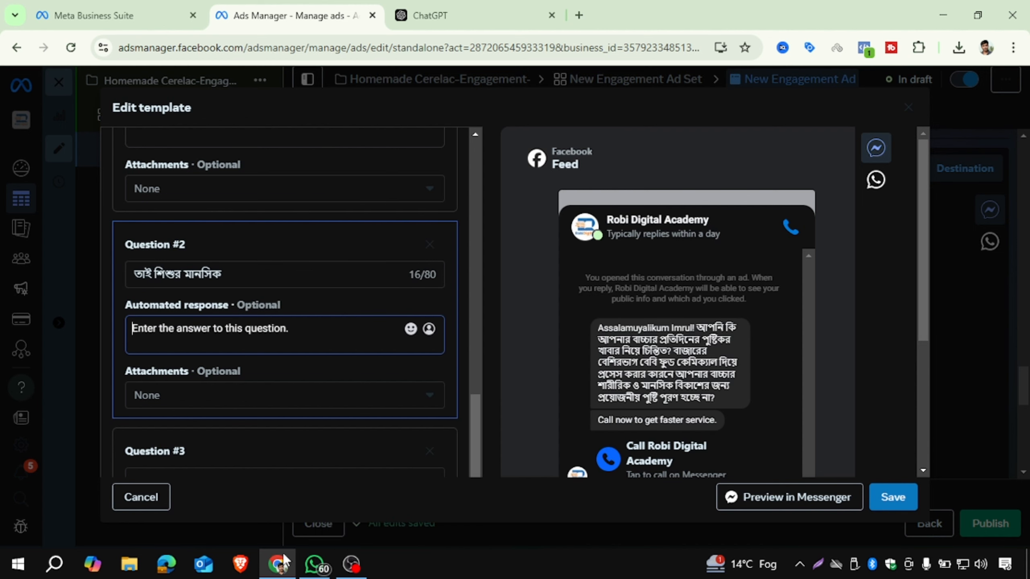
{"action": "left_click", "coordinate": [314, 563]}
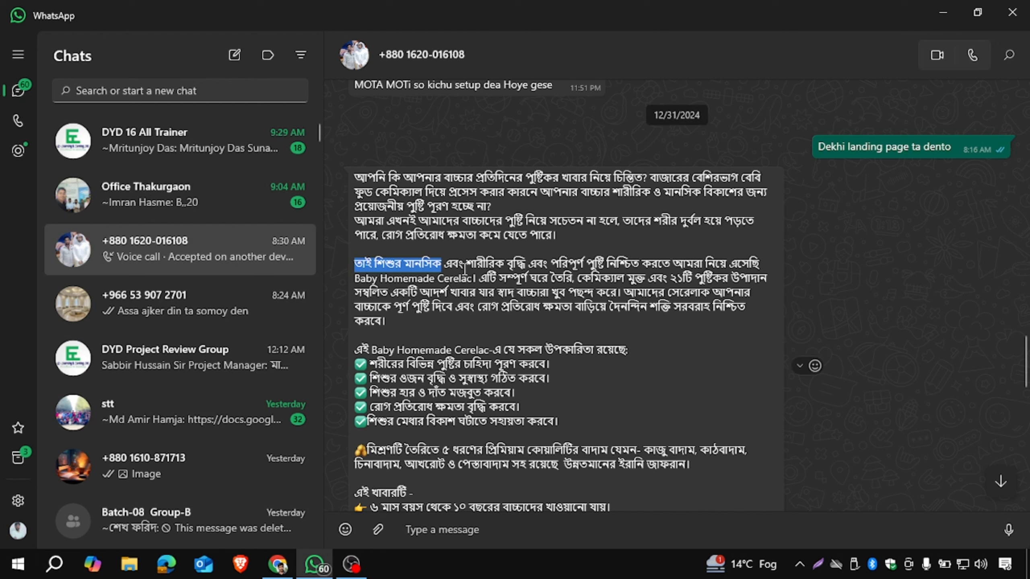
{"action": "left_click_drag", "start_coordinate": [464, 266], "coordinate": [479, 278]}
{"action": "right_click", "coordinate": [479, 279]}
{"action": "left_click", "coordinate": [518, 55]}
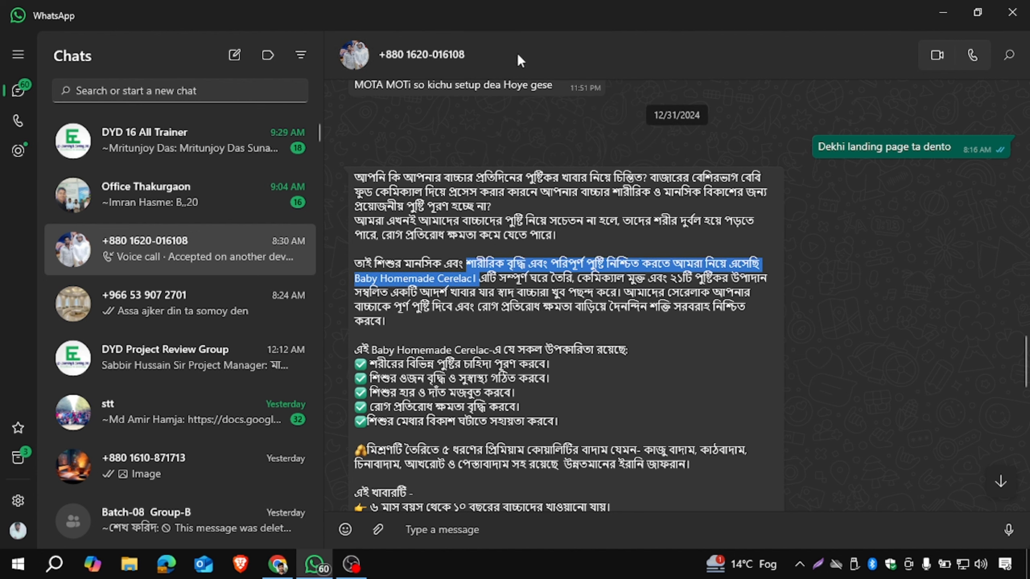
{"action": "left_click", "coordinate": [284, 560]}
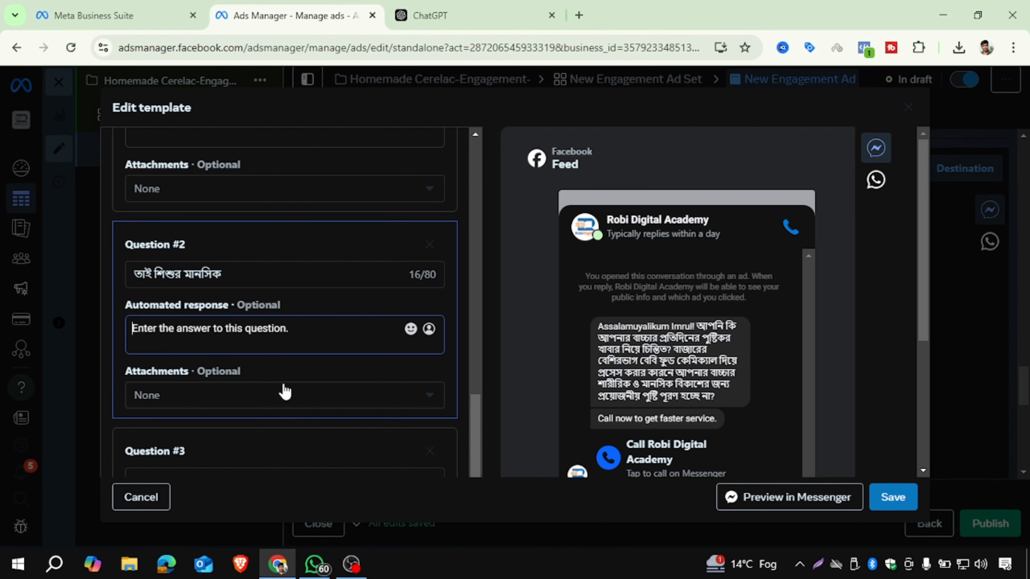
{"action": "right_click", "coordinate": [198, 328]}
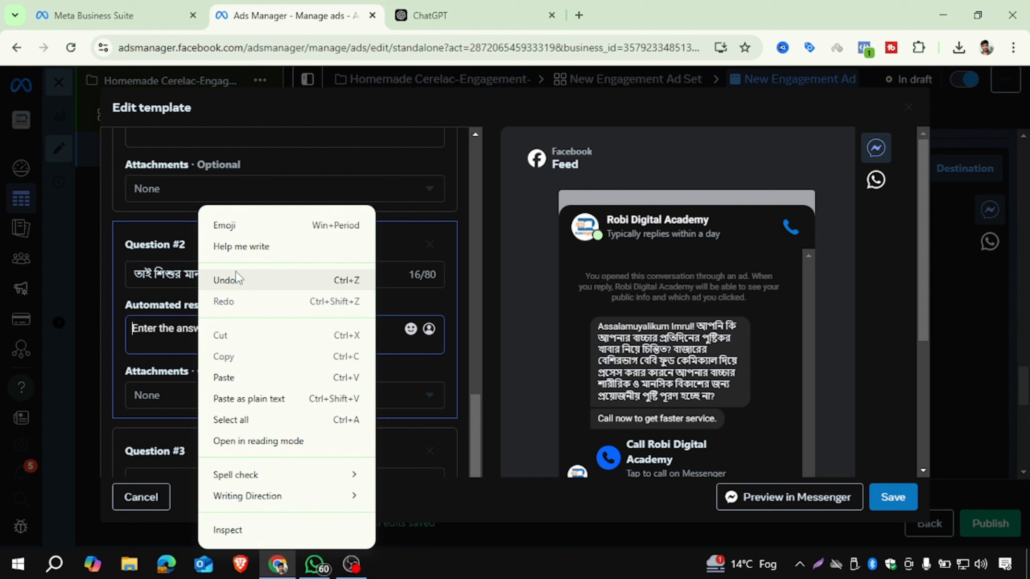
{"action": "left_click", "coordinate": [229, 374]}
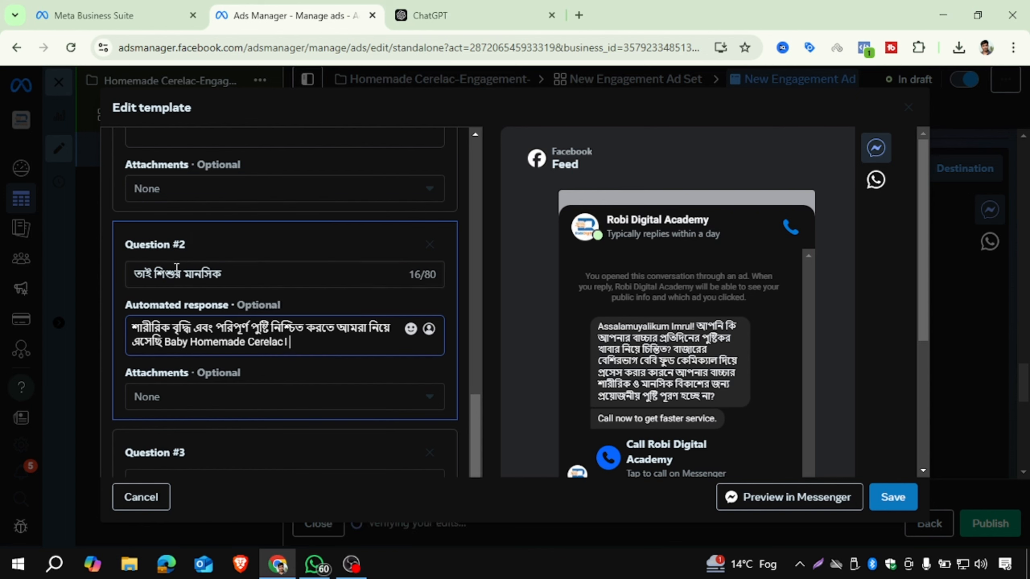
- Replace Question #3, "I'm interested. Can you tell me more?", with "Price" and set its automated response to "120"
{"action": "scroll", "coordinate": [264, 340], "scroll_direction": "down", "scroll_amount": 2}
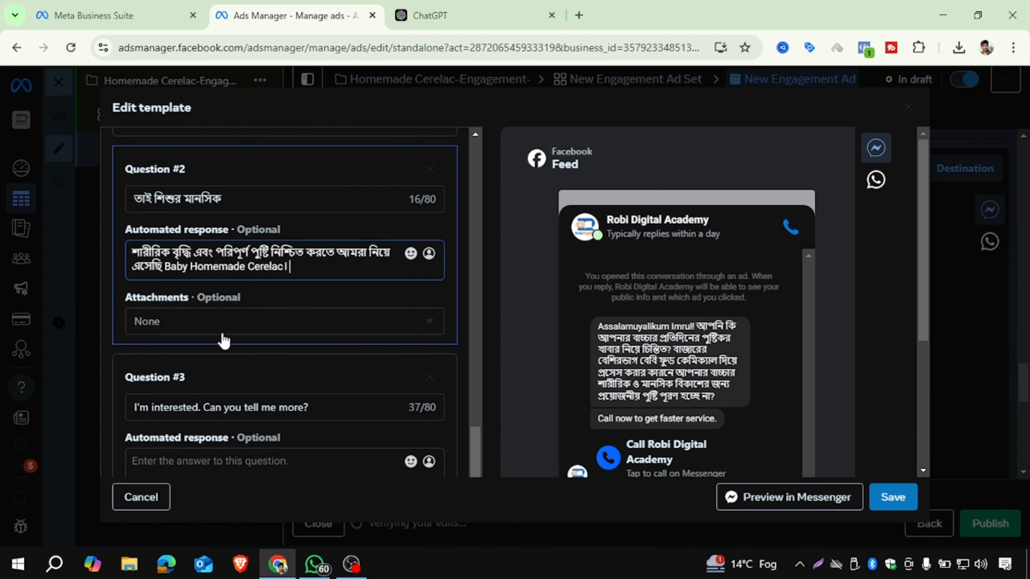
{"action": "left_click_drag", "start_coordinate": [317, 404], "coordinate": [55, 403]}
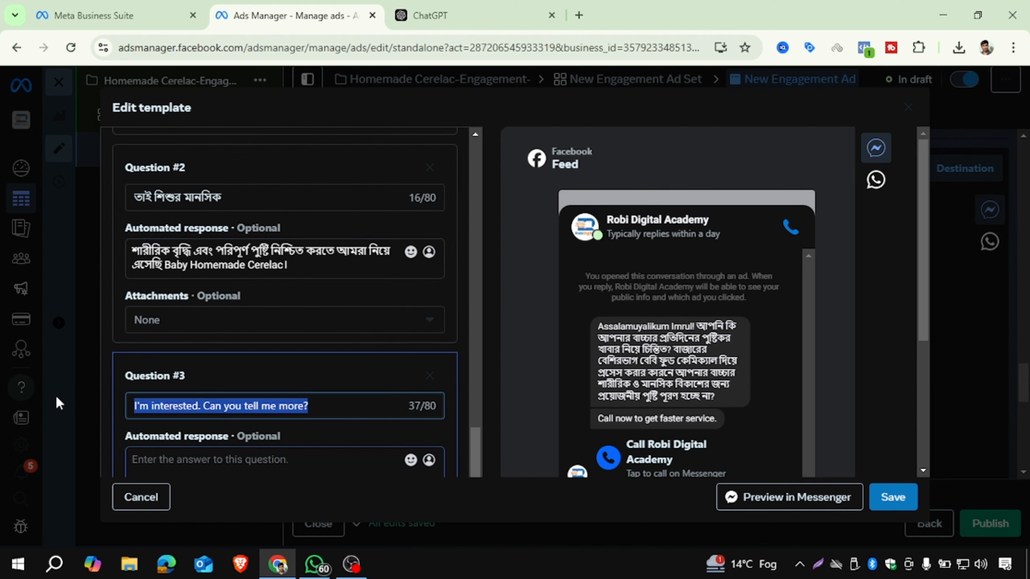
{"action": "type", "text": "Price"}
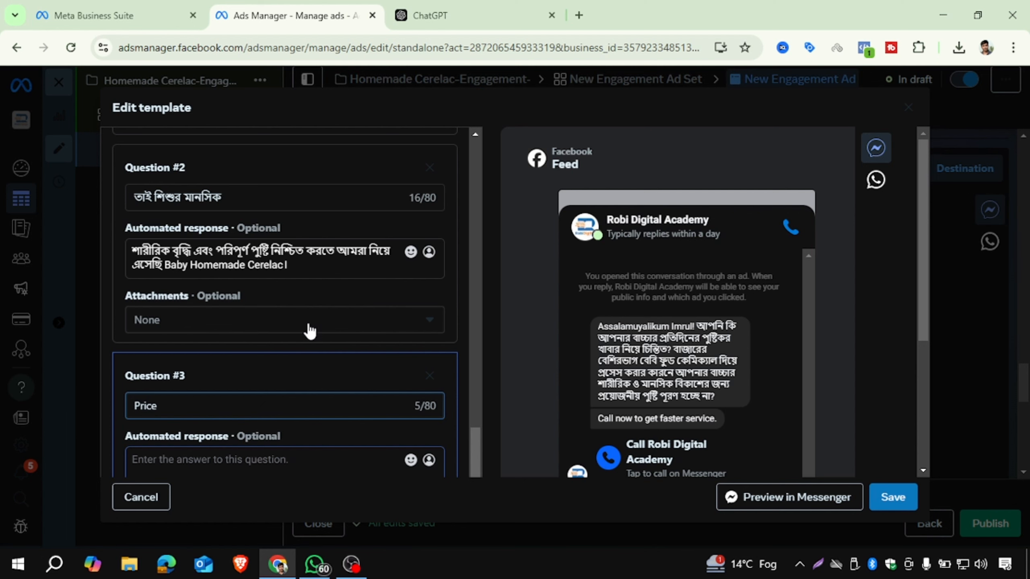
{"action": "scroll", "coordinate": [308, 331], "scroll_direction": "down", "scroll_amount": 2}
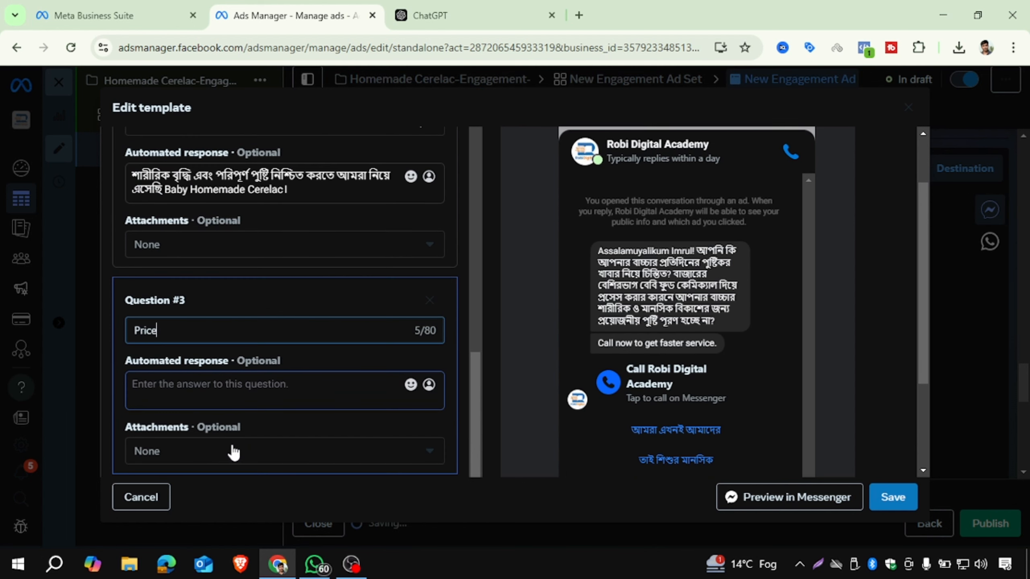
{"action": "left_click", "coordinate": [221, 400]}
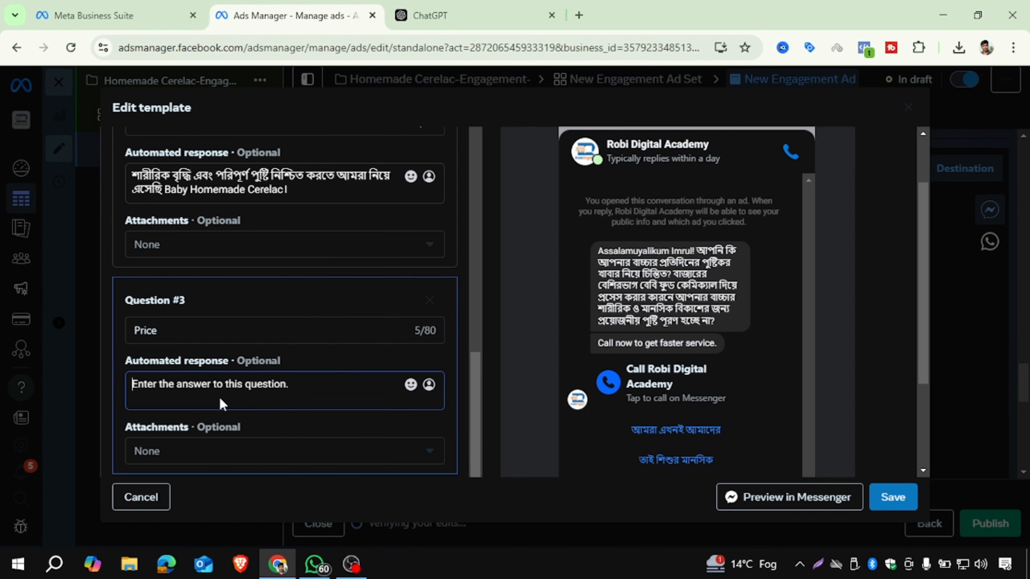
{"action": "type", "text": "120"}
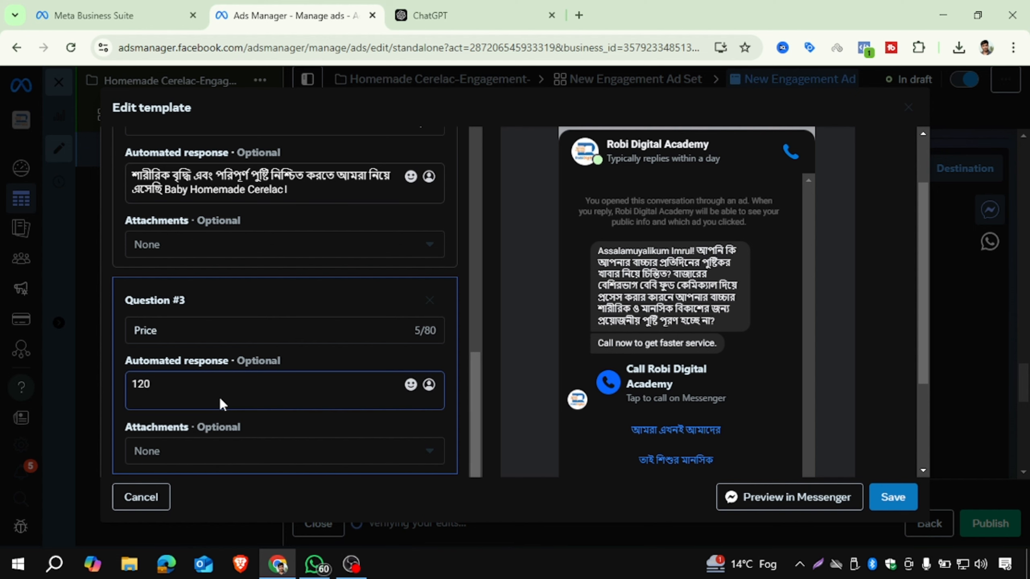
- Review the edited template's greeting, call invitation and frequently asked questions alongside the Messenger preview
{"action": "scroll", "coordinate": [224, 407], "scroll_direction": "down", "scroll_amount": 4}
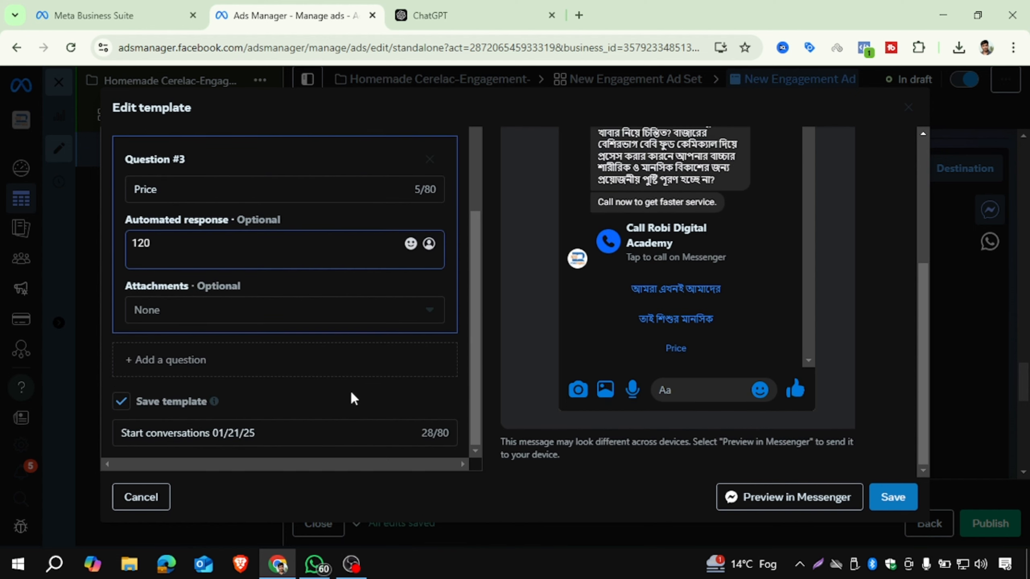
{"action": "scroll", "coordinate": [351, 393], "scroll_direction": "up", "scroll_amount": 10}
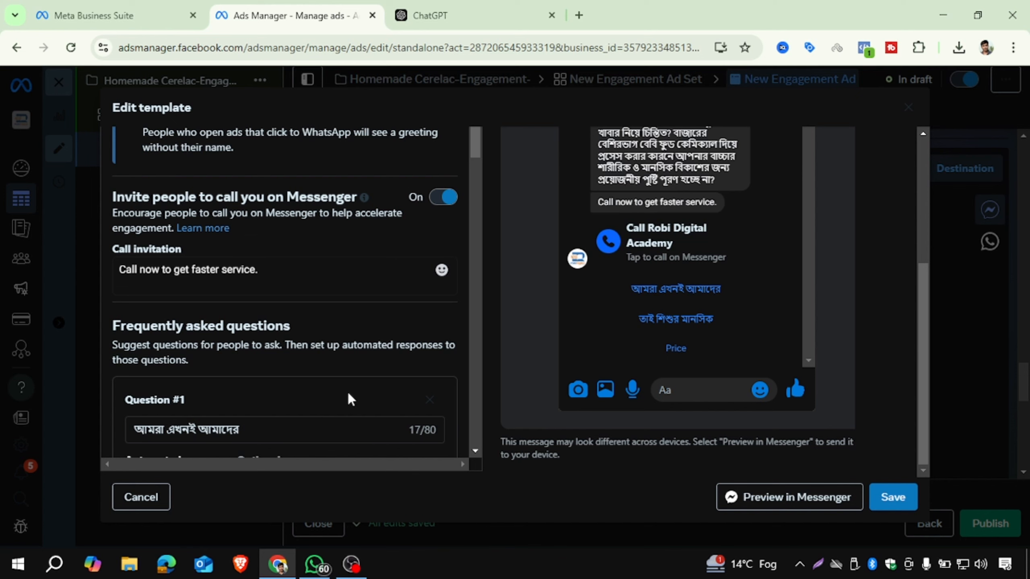
{"action": "scroll", "coordinate": [351, 399], "scroll_direction": "up", "scroll_amount": 2}
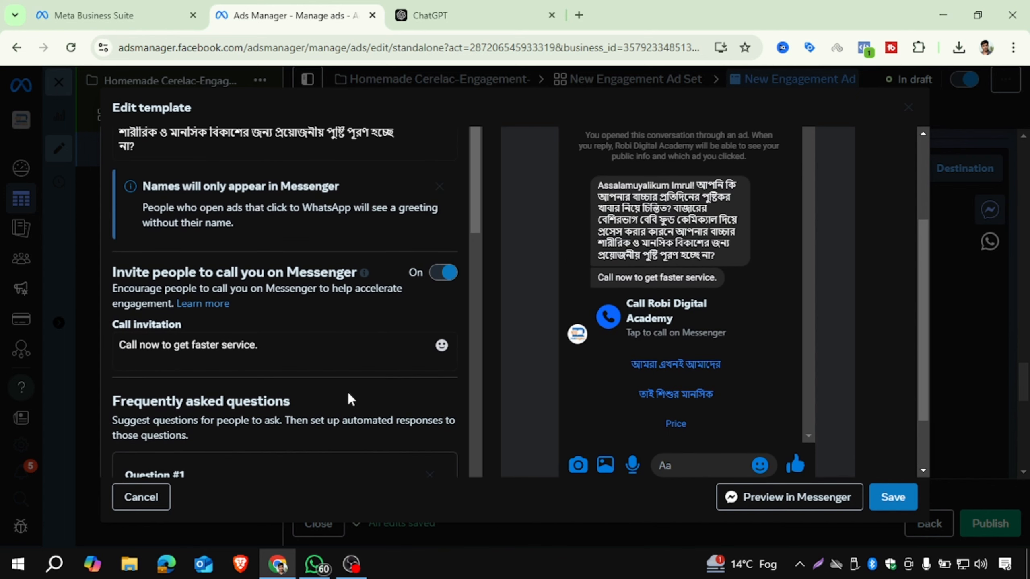
{"action": "scroll", "coordinate": [358, 340], "scroll_direction": "up", "scroll_amount": 4}
{"action": "scroll", "coordinate": [607, 366], "scroll_direction": "down", "scroll_amount": 4}
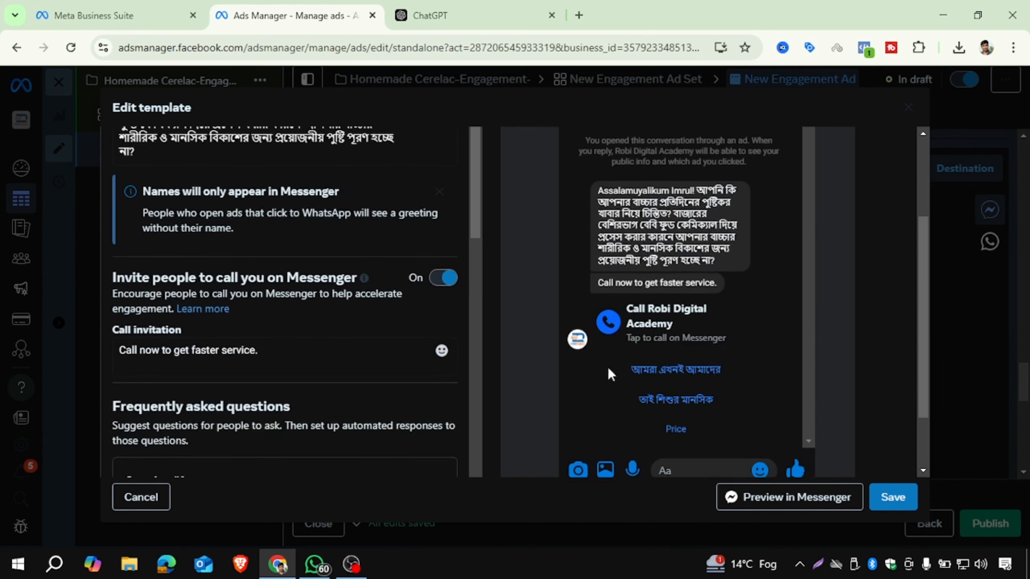
{"action": "scroll", "coordinate": [607, 365], "scroll_direction": "down", "scroll_amount": 1}
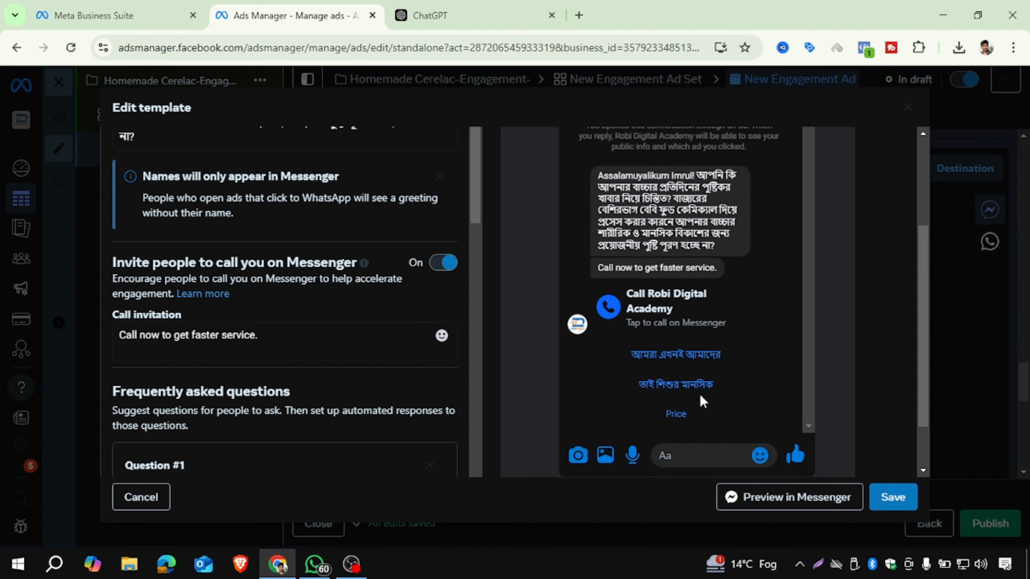
{"action": "scroll", "coordinate": [271, 306], "scroll_direction": "up", "scroll_amount": 4}
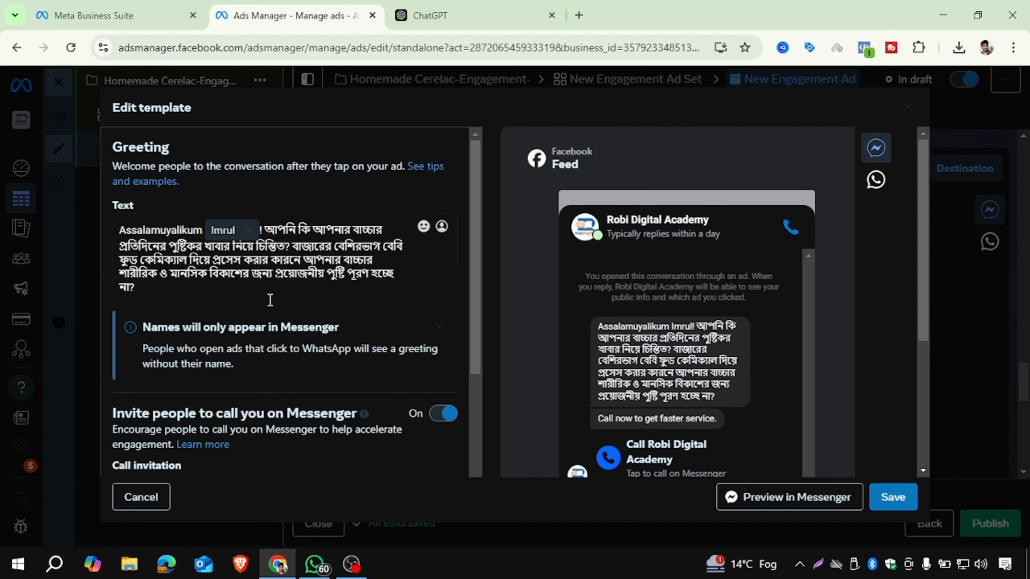
{"action": "scroll", "coordinate": [270, 300], "scroll_direction": "down", "scroll_amount": 3}
{"action": "scroll", "coordinate": [270, 303], "scroll_direction": "down", "scroll_amount": 10}
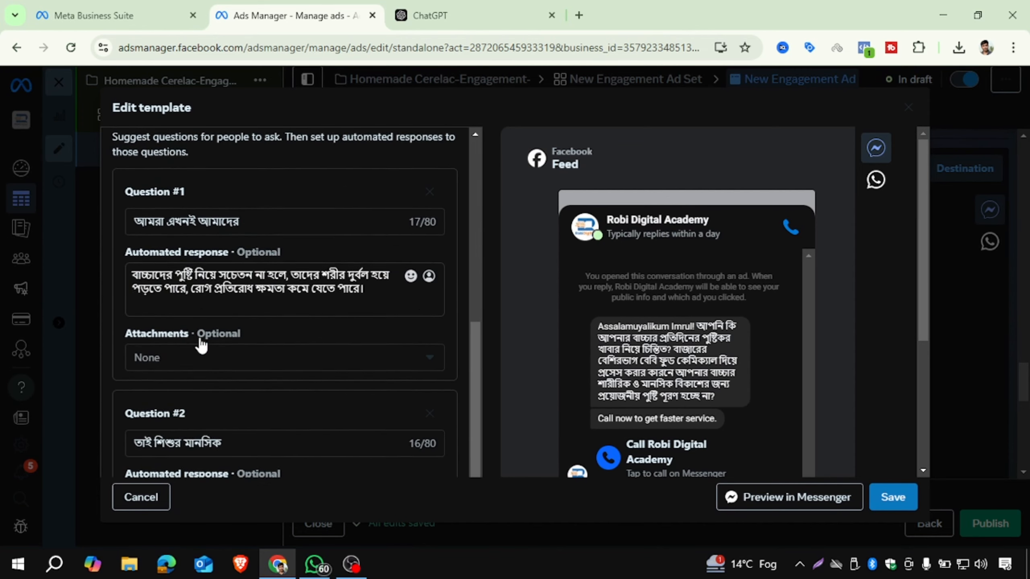
- Open Facebook in a new browser tab and switch from the Robi Digital Academy page to the owner's personal profile
{"action": "scroll", "coordinate": [695, 388], "scroll_direction": "down", "scroll_amount": 2}
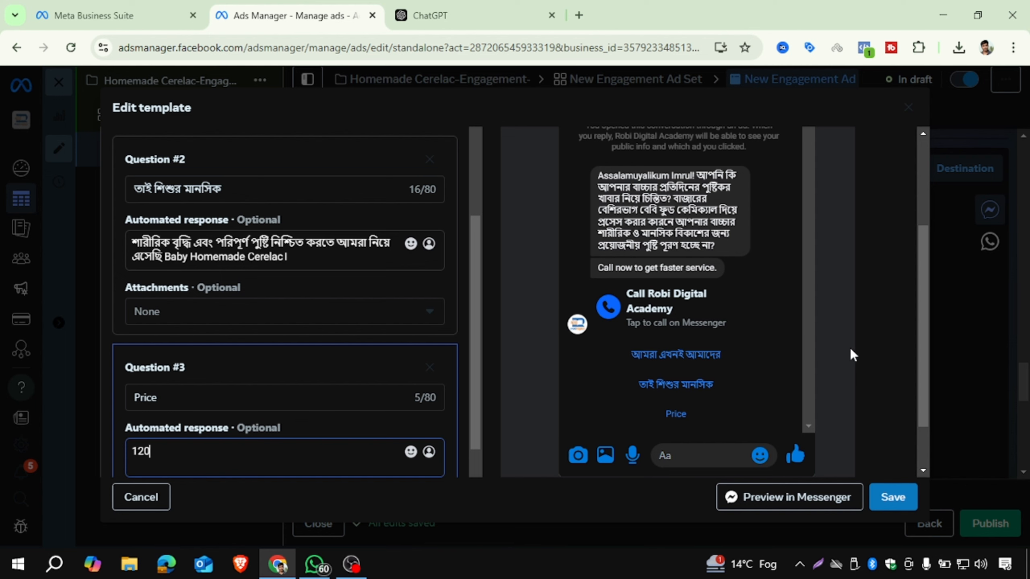
{"action": "scroll", "coordinate": [726, 317], "scroll_direction": "up", "scroll_amount": 4}
{"action": "scroll", "coordinate": [714, 304], "scroll_direction": "down", "scroll_amount": 4}
{"action": "left_click", "coordinate": [579, 15]}
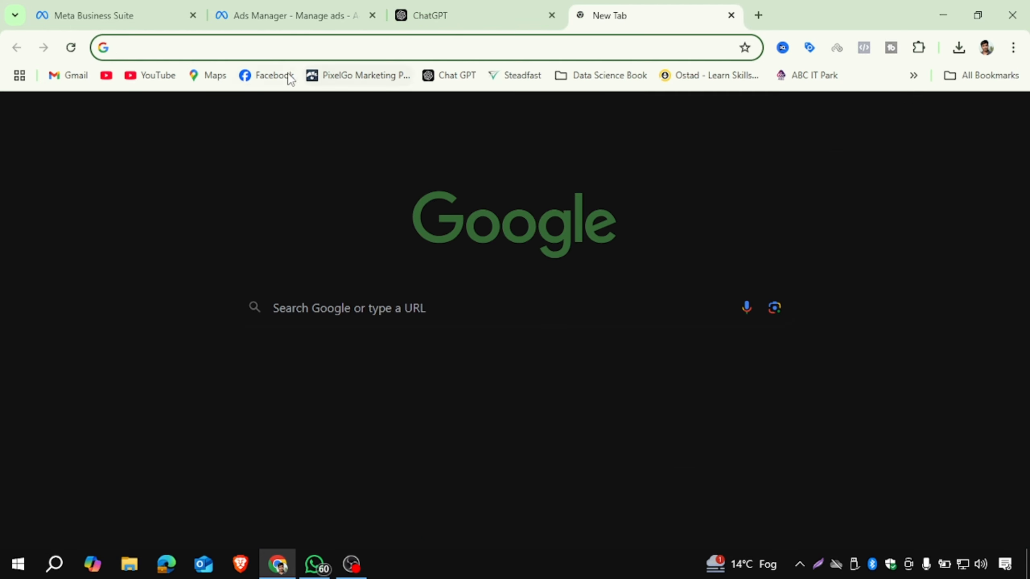
{"action": "left_click", "coordinate": [272, 76]}
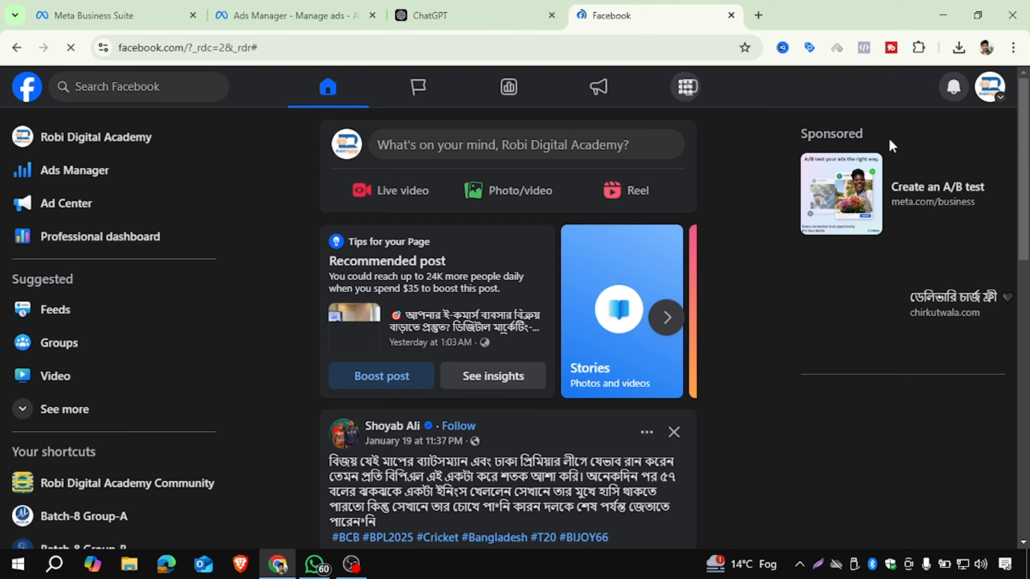
{"action": "left_click", "coordinate": [992, 89]}
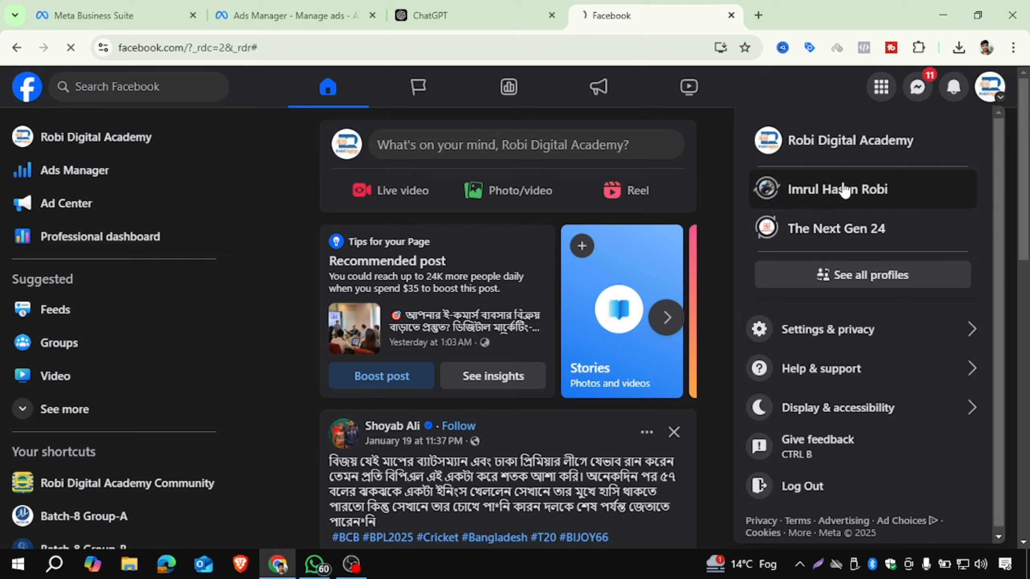
{"action": "left_click", "coordinate": [836, 189]}
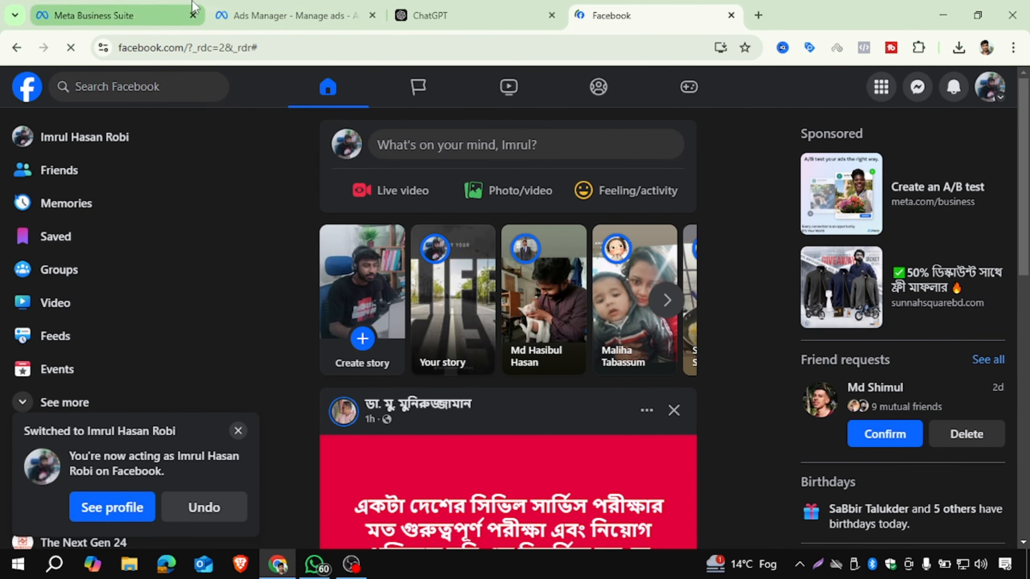
- Switch back to Ads Manager, send the edited template as a preview to Messenger, and dismiss the confirmation
{"action": "left_click", "coordinate": [285, 18]}
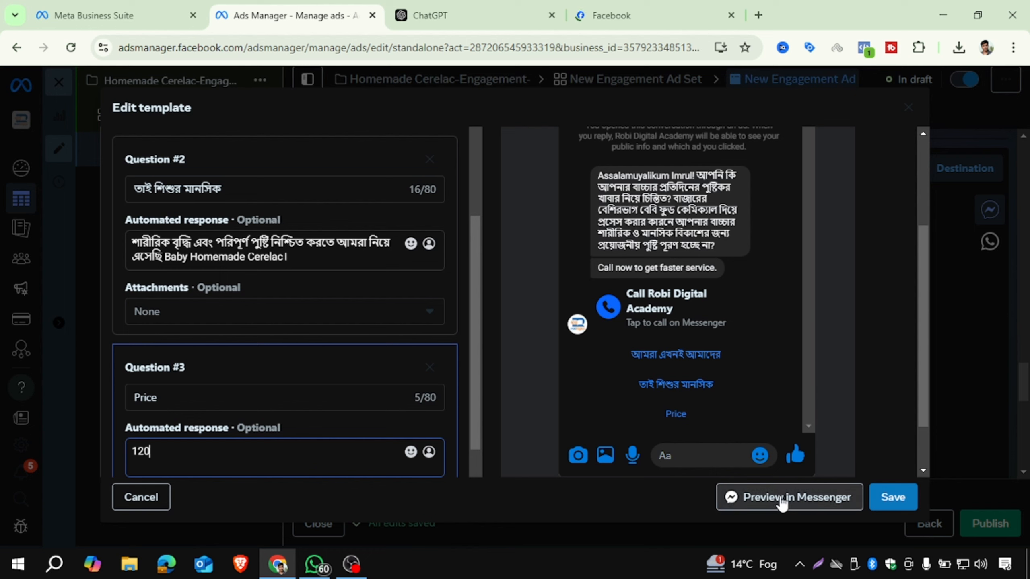
{"action": "left_click", "coordinate": [780, 501]}
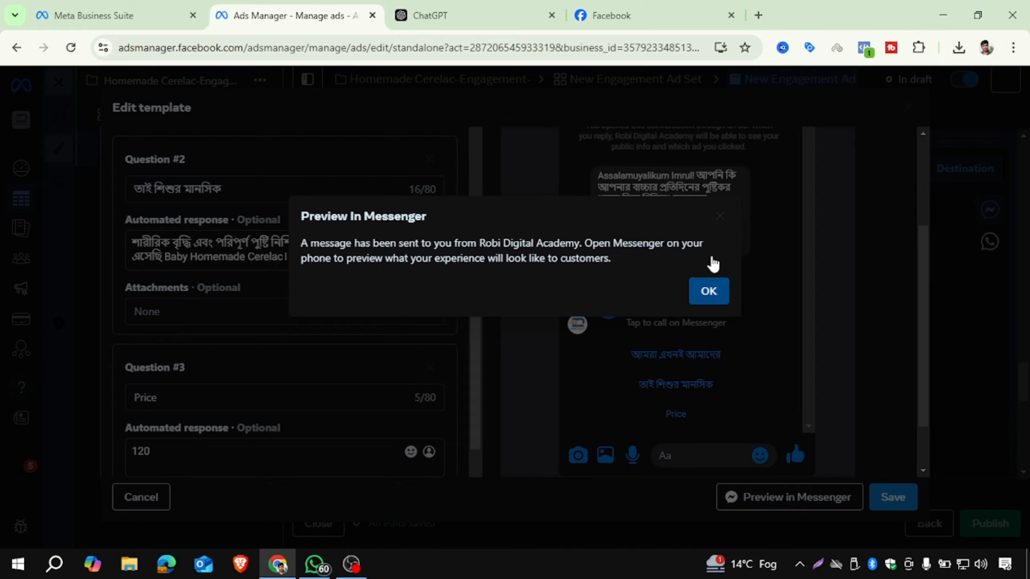
{"action": "left_click", "coordinate": [708, 291]}
- Open the new Robi Digital Academy chat on Facebook and compare the preview message with the older messages in it
{"action": "left_click", "coordinate": [632, 16]}
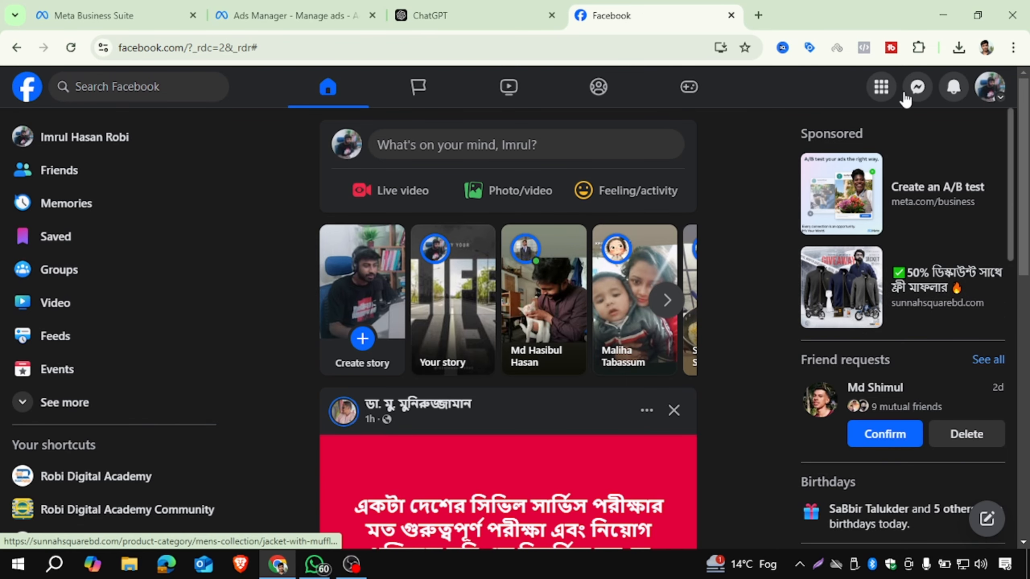
{"action": "left_click", "coordinate": [916, 87]}
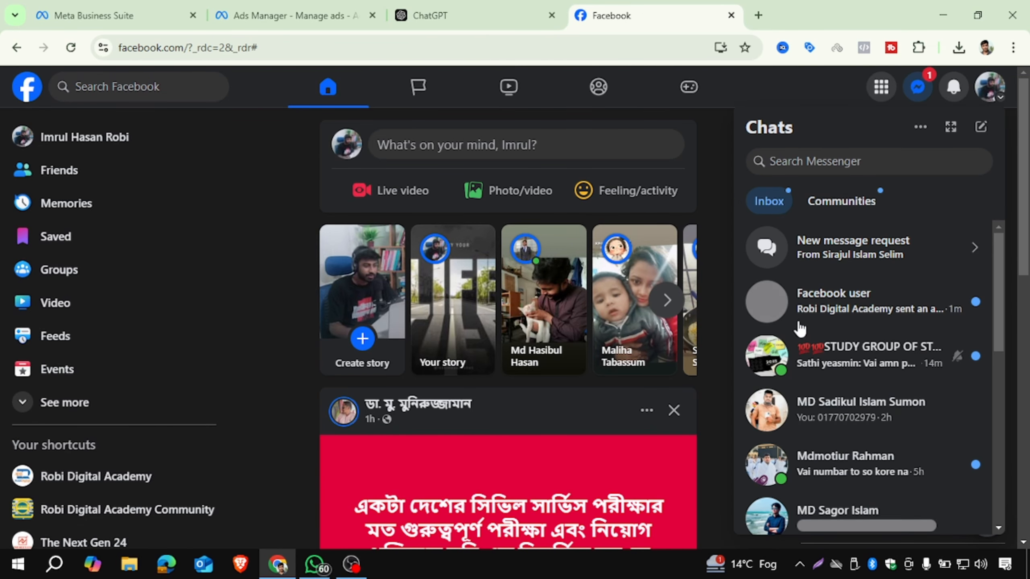
{"action": "left_click", "coordinate": [825, 310]}
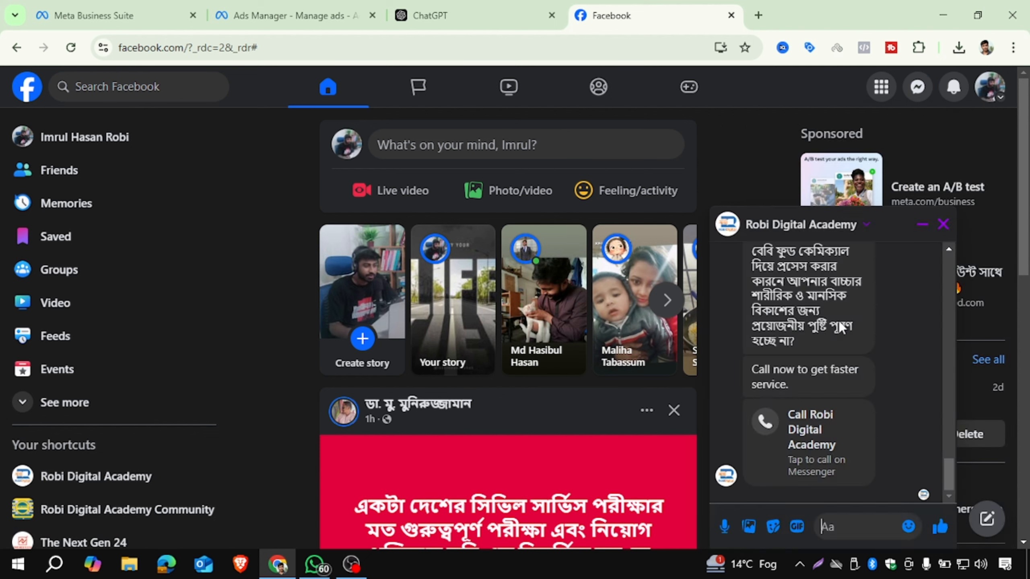
{"action": "scroll", "coordinate": [869, 351], "scroll_direction": "up", "scroll_amount": 3}
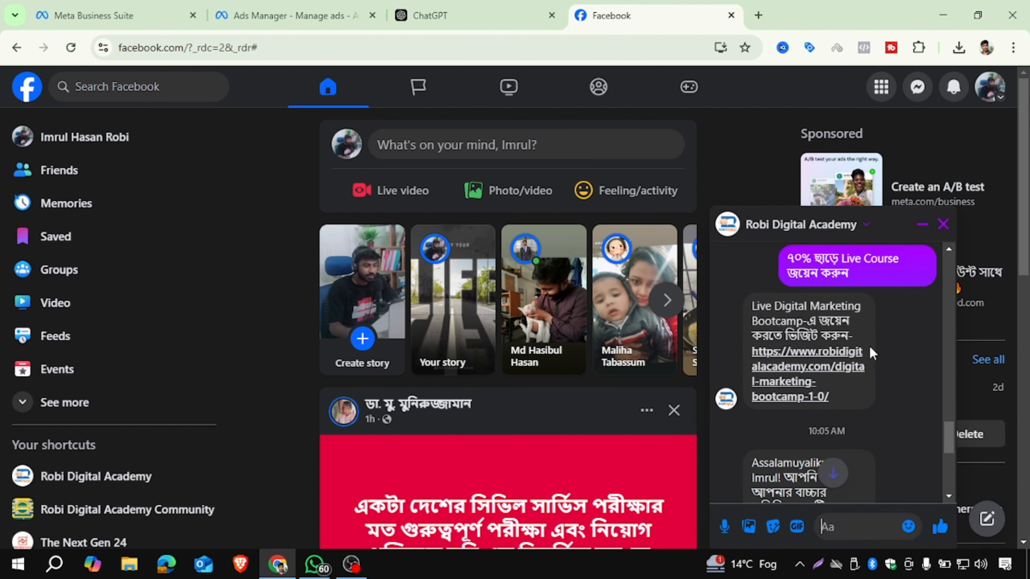
{"action": "scroll", "coordinate": [869, 347], "scroll_direction": "down", "scroll_amount": 4}
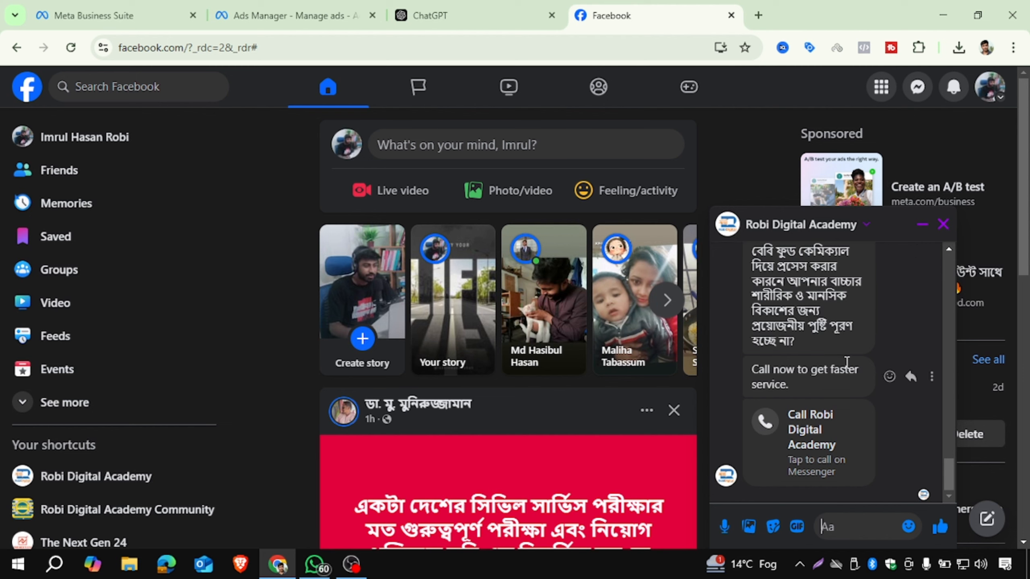
{"action": "scroll", "coordinate": [843, 357], "scroll_direction": "up", "scroll_amount": 5}
{"action": "scroll", "coordinate": [851, 357], "scroll_direction": "up", "scroll_amount": 5}
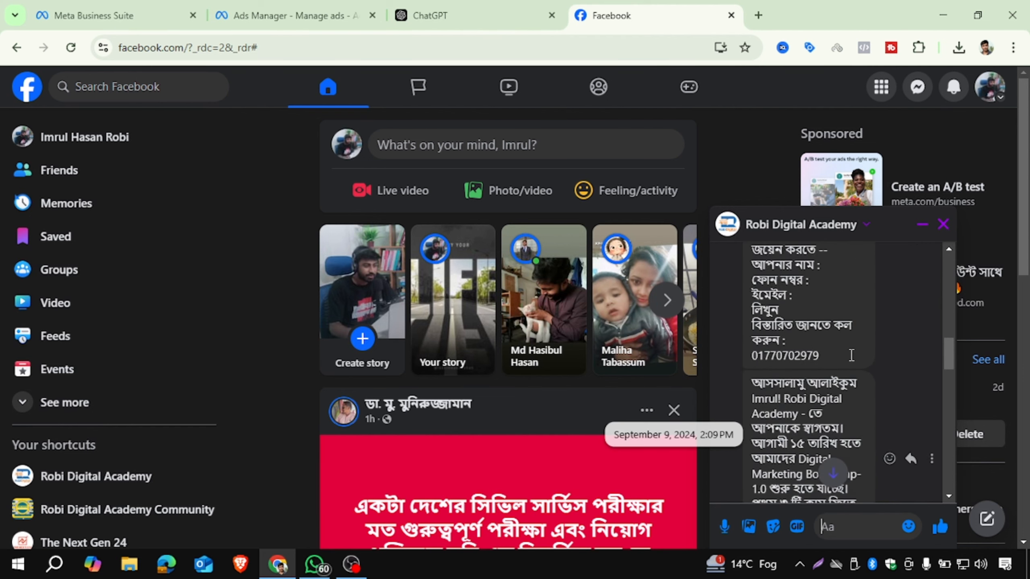
{"action": "scroll", "coordinate": [851, 355], "scroll_direction": "down", "scroll_amount": 10}
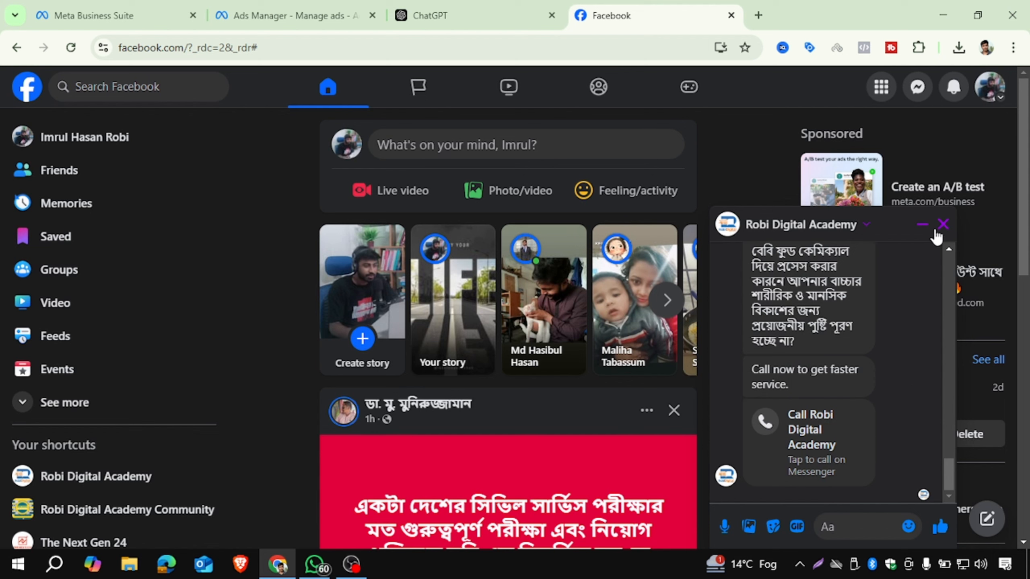
- Delete the Robi Digital Academy chat, including its older messages
{"action": "left_click", "coordinate": [843, 230]}
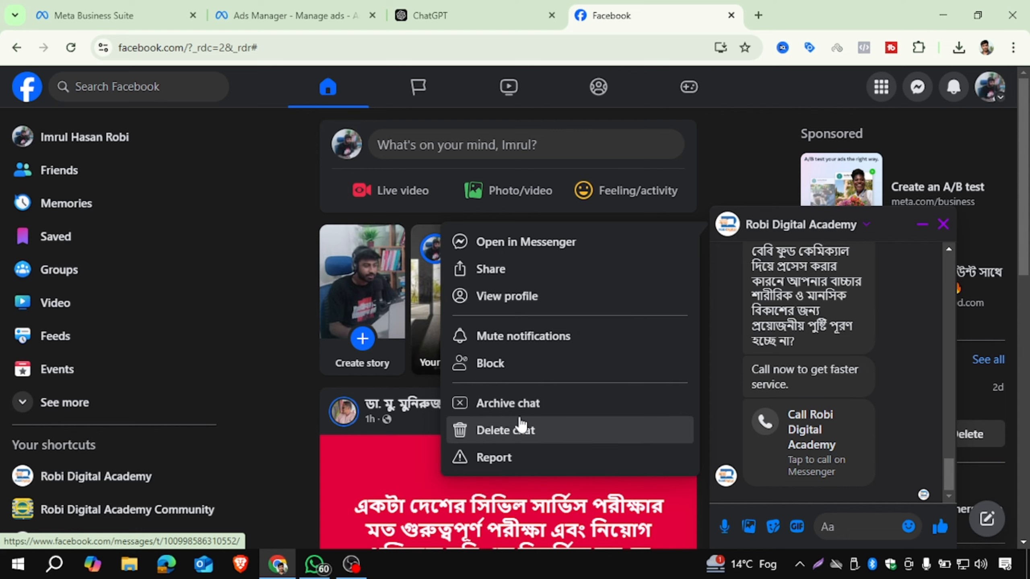
{"action": "left_click", "coordinate": [521, 426]}
{"action": "left_click", "coordinate": [693, 343]}
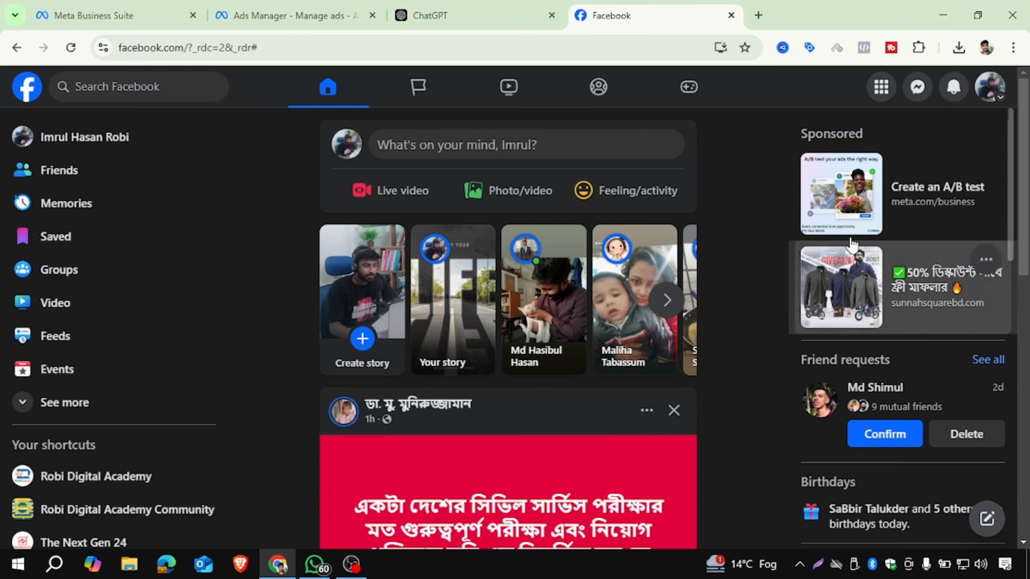
- Return to Ads Manager and resend the template preview to Messenger
{"action": "left_click", "coordinate": [302, 12]}
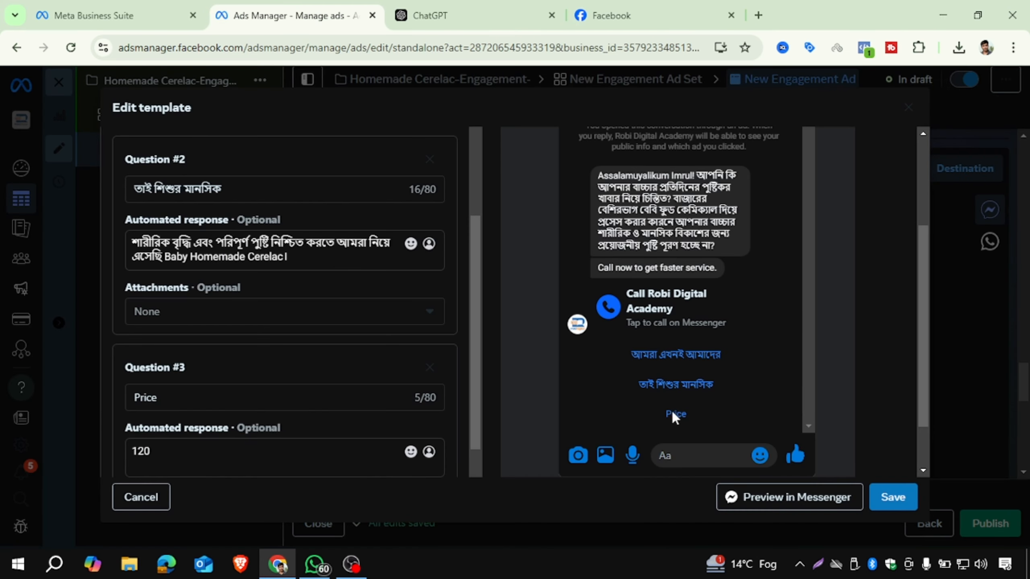
{"action": "left_click", "coordinate": [782, 492]}
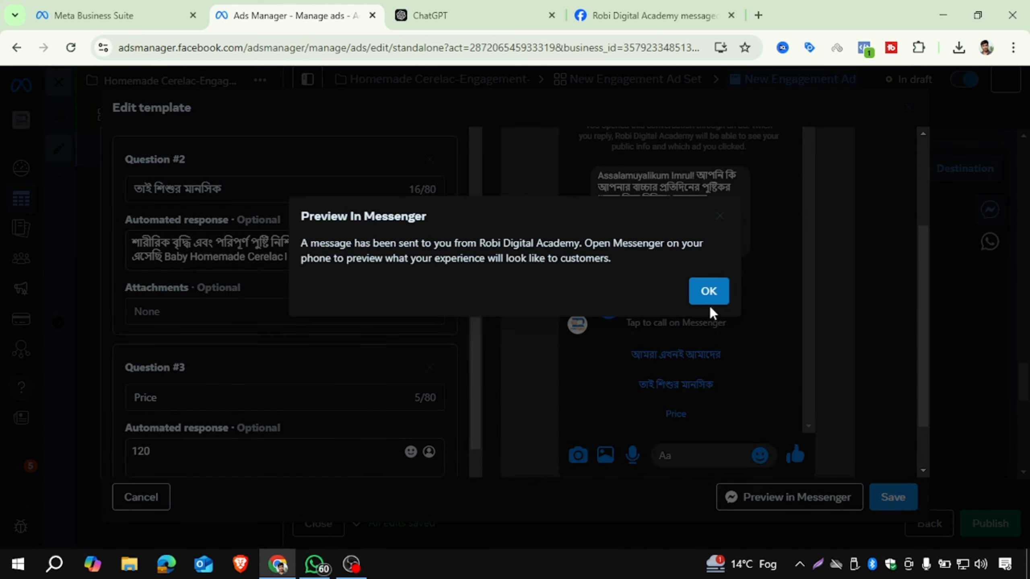
{"action": "left_click", "coordinate": [708, 290]}
- Read through the resent greeting and call invitation in the Robi Digital Academy chat on Facebook
{"action": "left_click", "coordinate": [632, 15]}
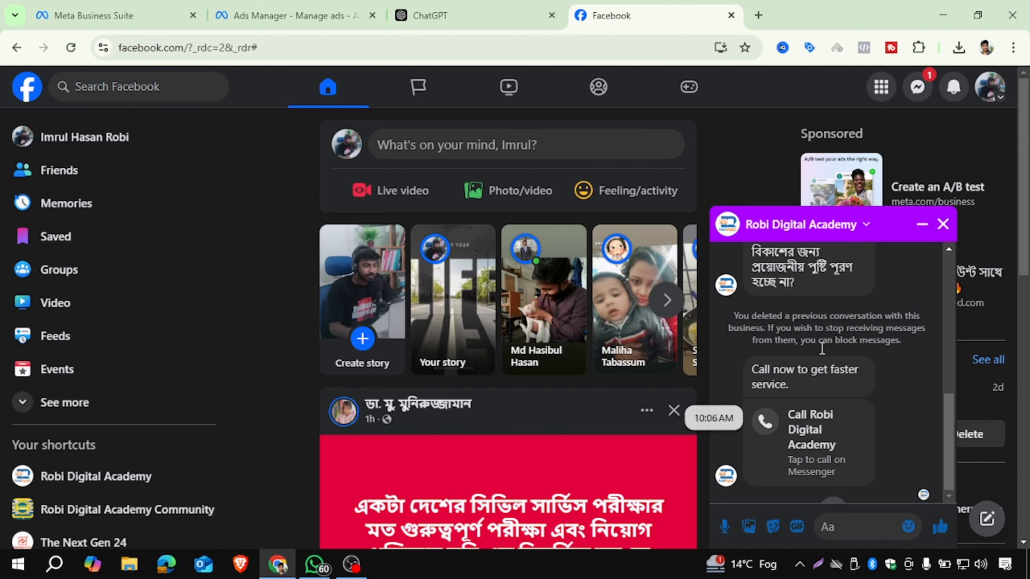
{"action": "scroll", "coordinate": [822, 348], "scroll_direction": "up", "scroll_amount": 3}
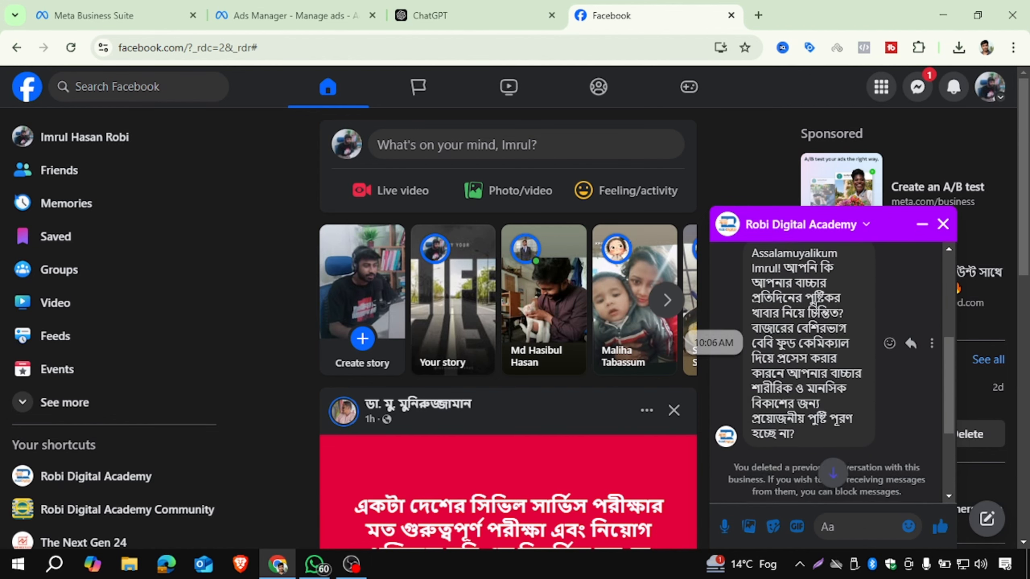
{"action": "scroll", "coordinate": [816, 306], "scroll_direction": "up", "scroll_amount": 2}
{"action": "scroll", "coordinate": [827, 319], "scroll_direction": "down", "scroll_amount": 3}
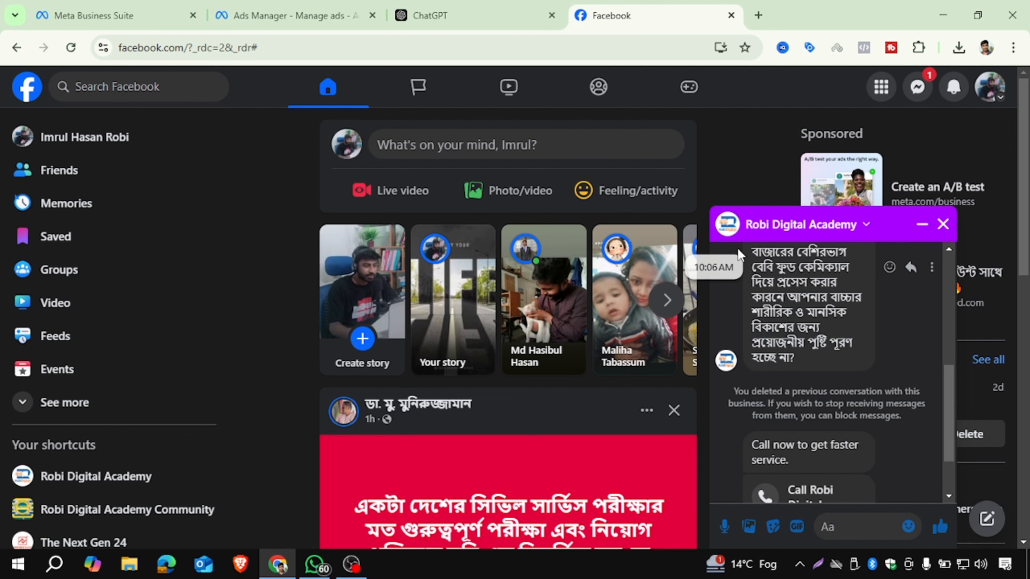
{"action": "left_click", "coordinate": [843, 239]}
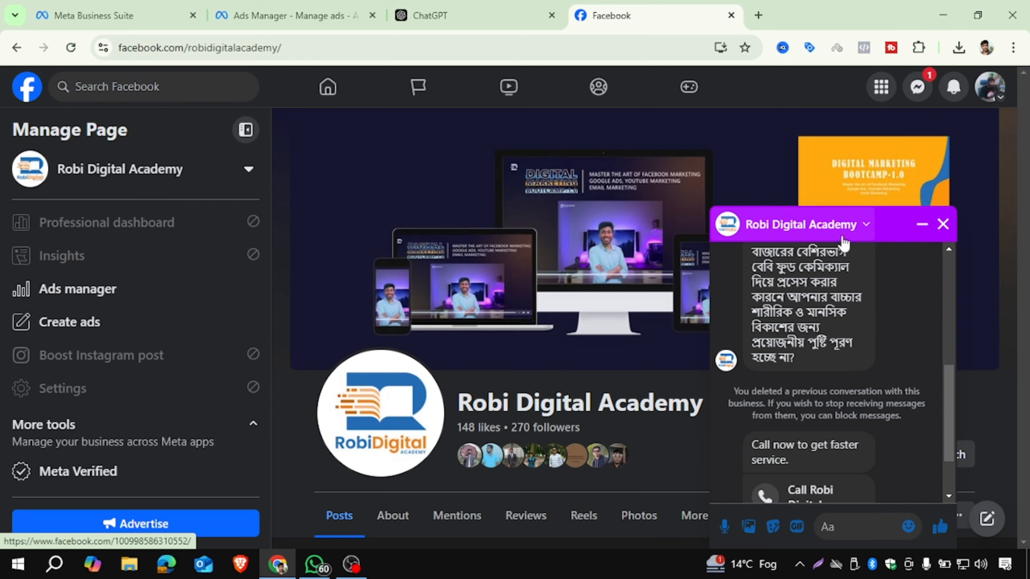
{"action": "left_click", "coordinate": [942, 225]}
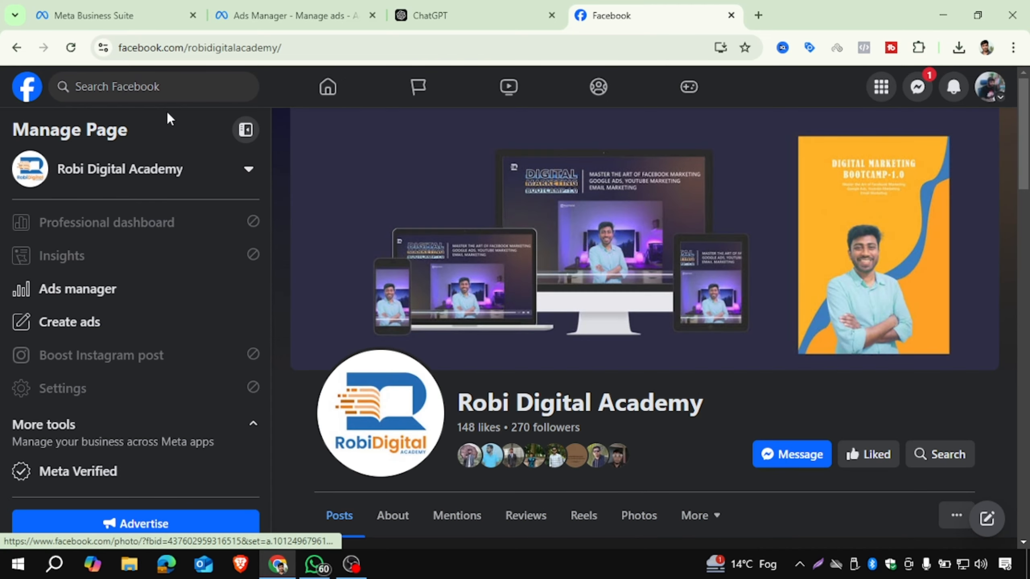
{"action": "left_click", "coordinate": [917, 87]}
{"action": "left_click", "coordinate": [826, 349]}
{"action": "right_click", "coordinate": [854, 227]}
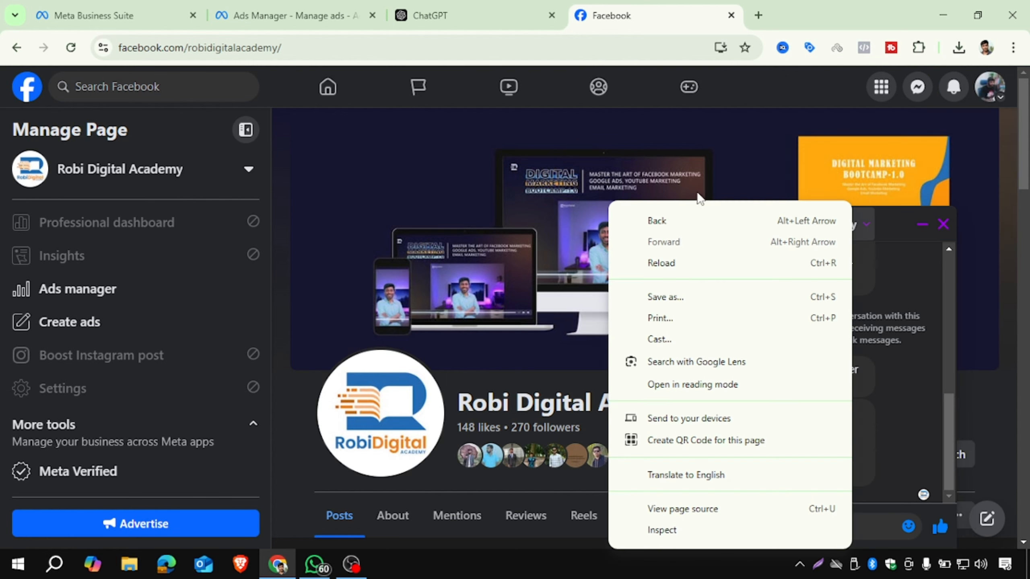
{"action": "left_click", "coordinate": [697, 194]}
{"action": "left_click", "coordinate": [33, 86]}
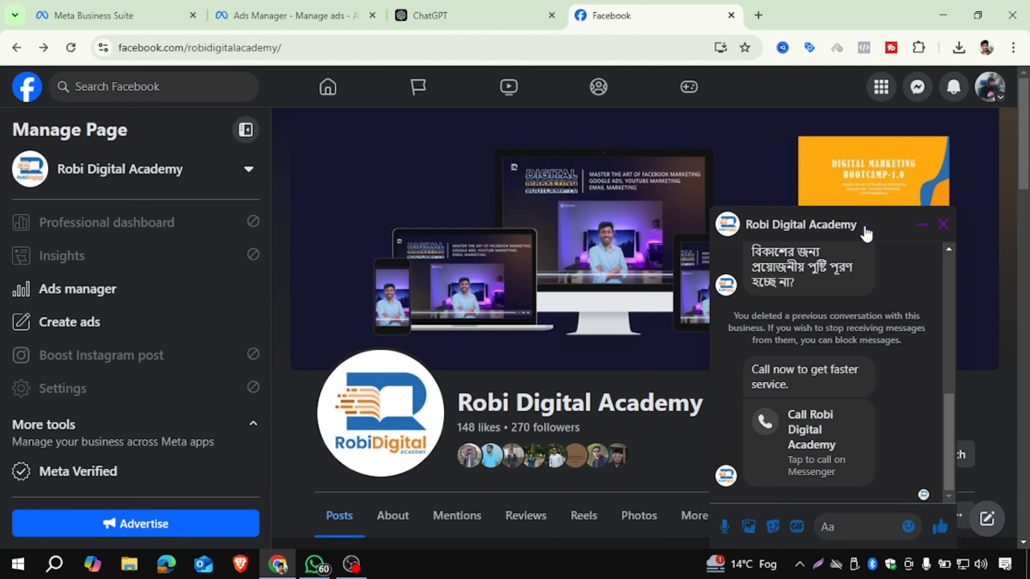
- Delete the Robi Digital Academy conversation again from the chat's options
{"action": "right_click", "coordinate": [770, 228]}
{"action": "left_click", "coordinate": [732, 227]}
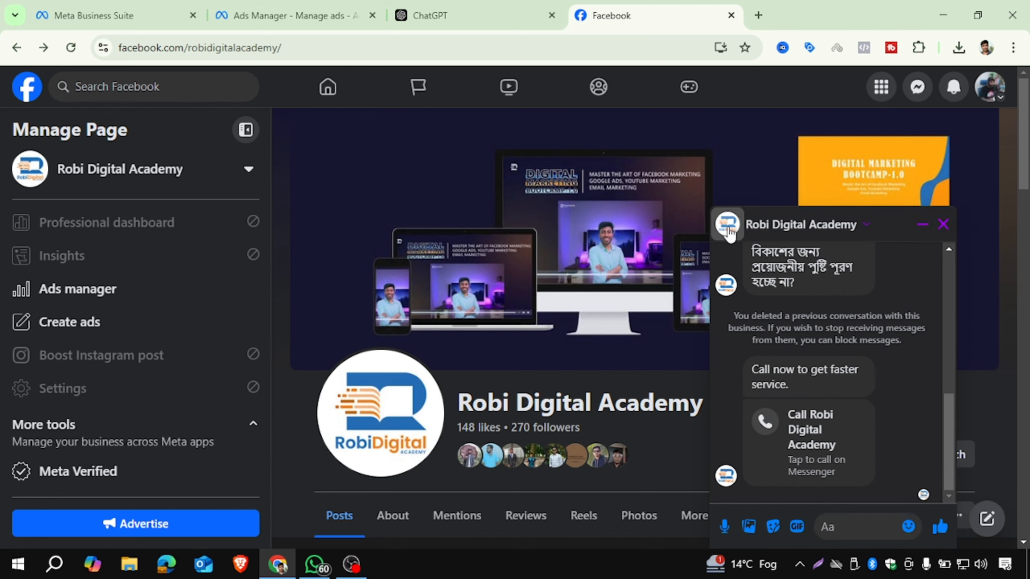
{"action": "left_click", "coordinate": [826, 226]}
{"action": "left_click", "coordinate": [537, 416]}
{"action": "left_click", "coordinate": [661, 345]}
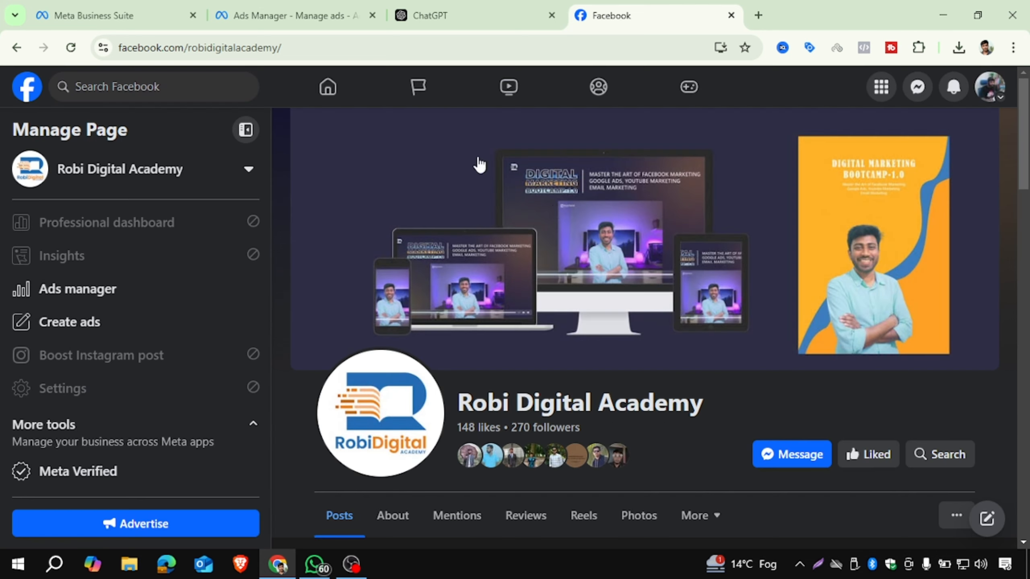
- Review the template's greeting and three questions in Ads Manager, and send the Messenger preview once more
{"action": "left_click", "coordinate": [297, 8]}
{"action": "scroll", "coordinate": [274, 370], "scroll_direction": "down", "scroll_amount": 5}
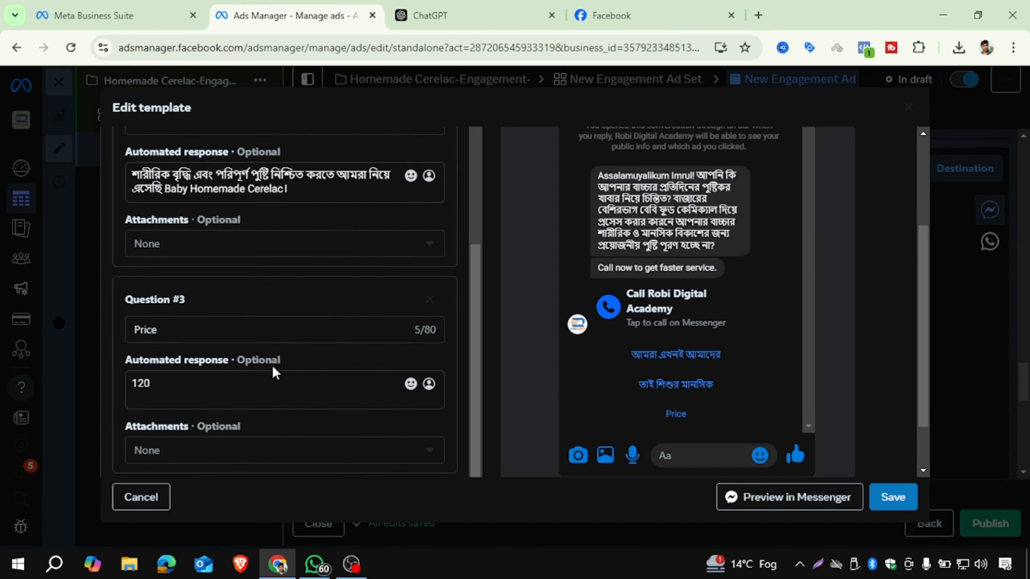
{"action": "scroll", "coordinate": [298, 368], "scroll_direction": "up", "scroll_amount": 4}
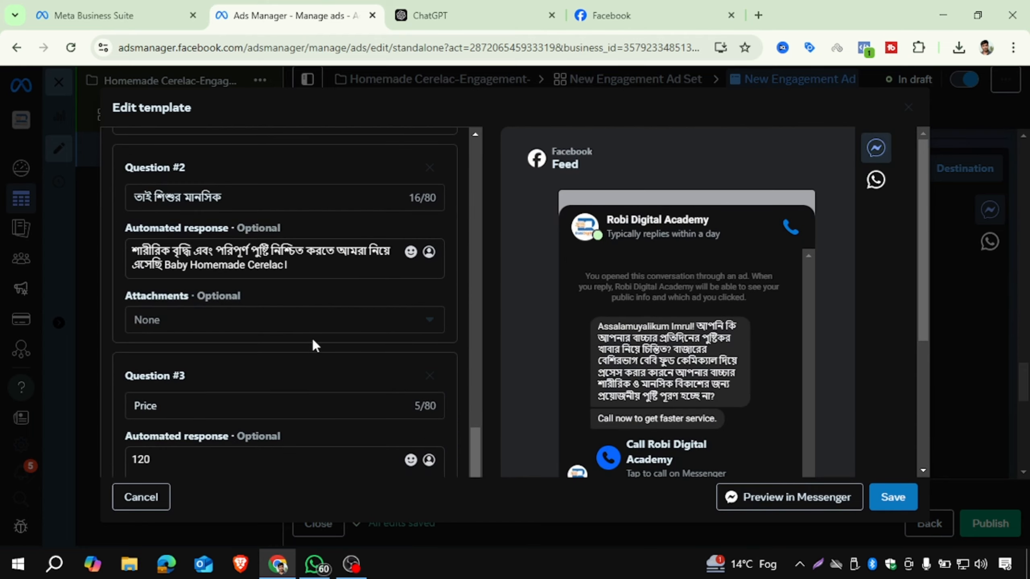
{"action": "scroll", "coordinate": [311, 337], "scroll_direction": "up", "scroll_amount": 5}
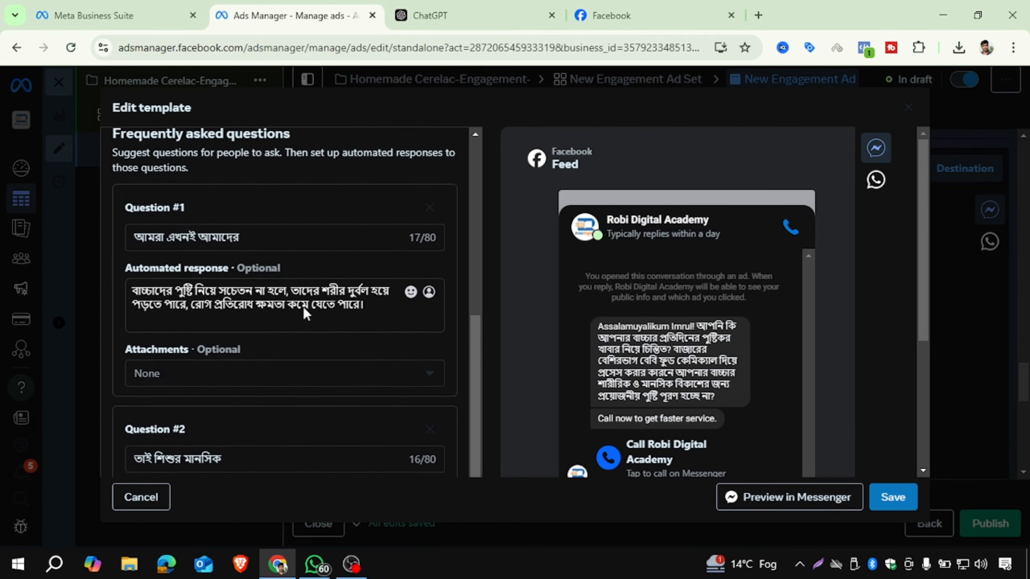
{"action": "scroll", "coordinate": [303, 305], "scroll_direction": "up", "scroll_amount": 5}
{"action": "scroll", "coordinate": [312, 321], "scroll_direction": "down", "scroll_amount": 10}
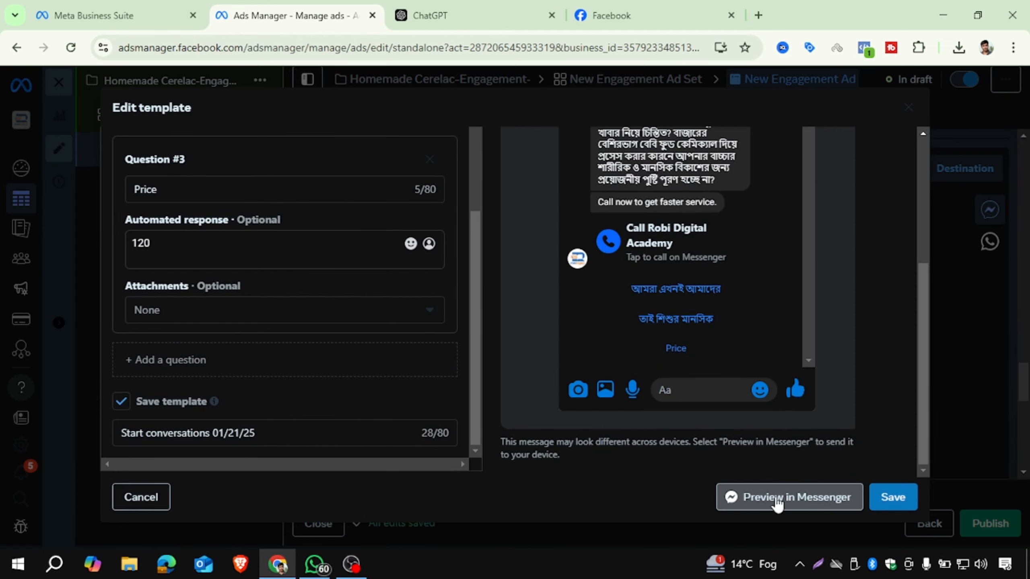
{"action": "left_click", "coordinate": [777, 498]}
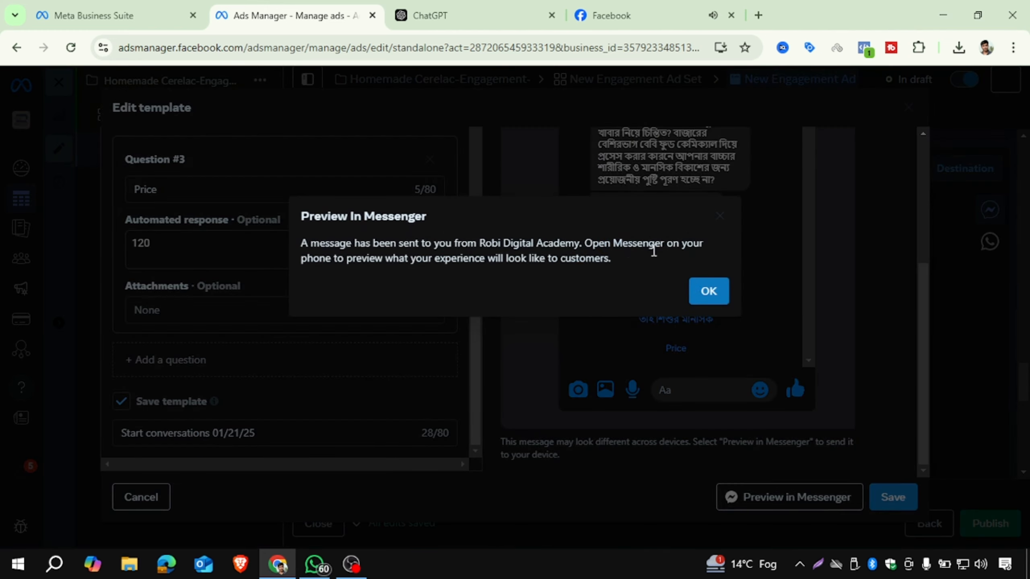
{"action": "left_click", "coordinate": [708, 296]}
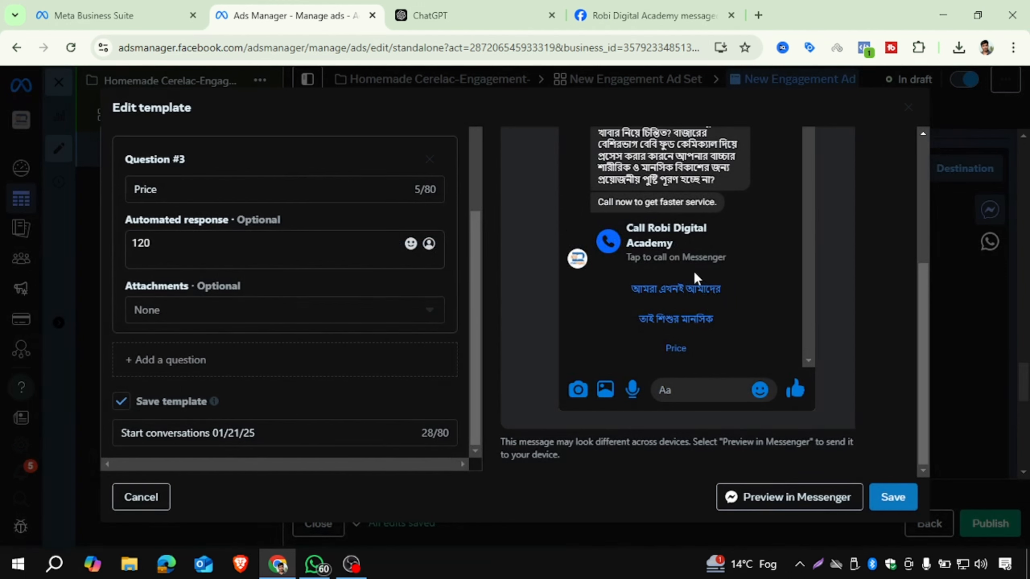
- Switch to Facebook and read through the newly resent greeting and call invitation in the Robi Digital Academy chat
{"action": "left_click", "coordinate": [658, 6]}
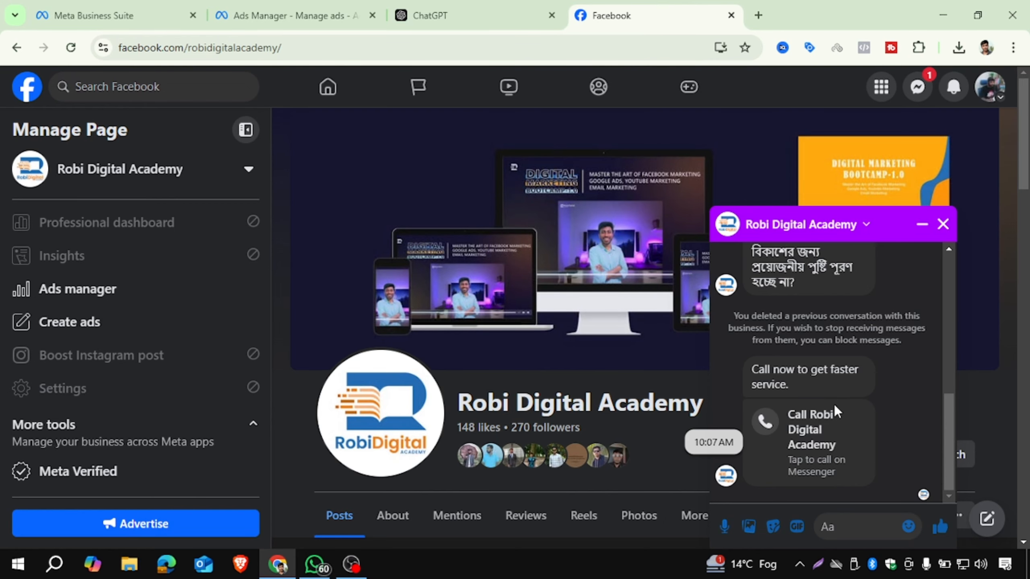
{"action": "scroll", "coordinate": [833, 403], "scroll_direction": "up", "scroll_amount": 5}
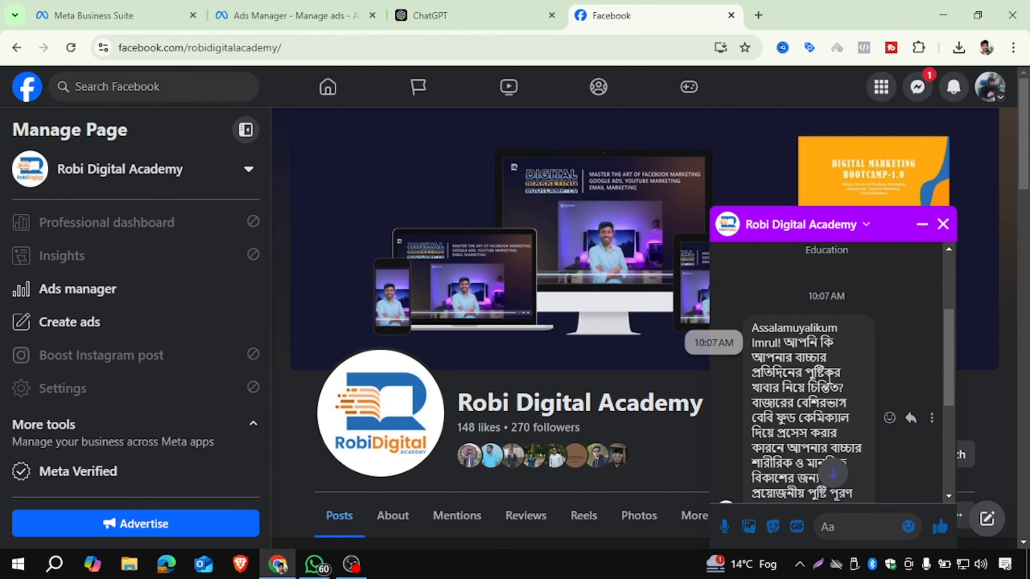
{"action": "scroll", "coordinate": [828, 379], "scroll_direction": "down", "scroll_amount": 5}
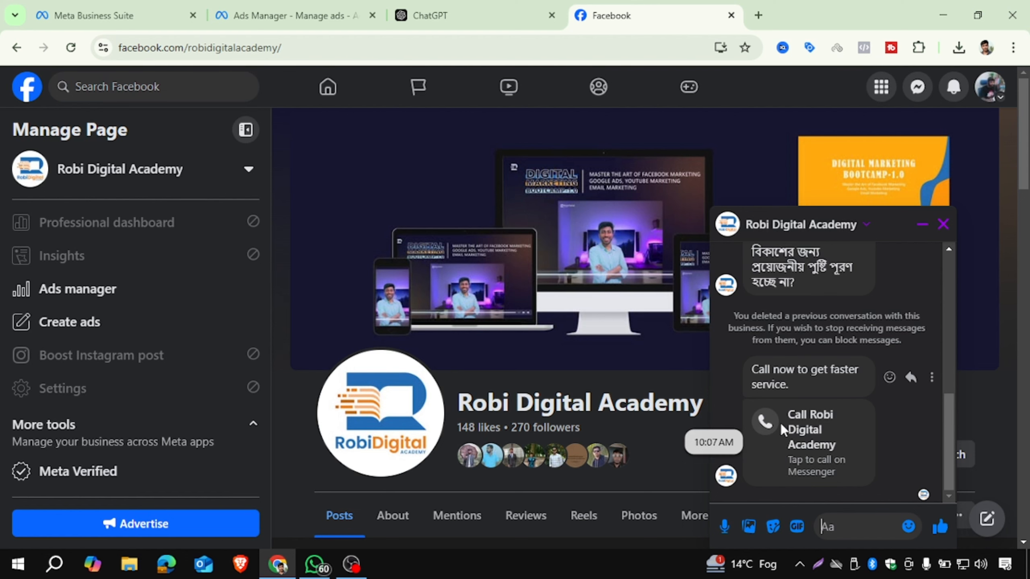
{"action": "scroll", "coordinate": [781, 423], "scroll_direction": "up", "scroll_amount": 2}
{"action": "scroll", "coordinate": [776, 425], "scroll_direction": "down", "scroll_amount": 3}
- Return to Ads Manager, check the template's questions, and save the Start conversations 01/21/25 template
{"action": "left_click", "coordinate": [292, 15]}
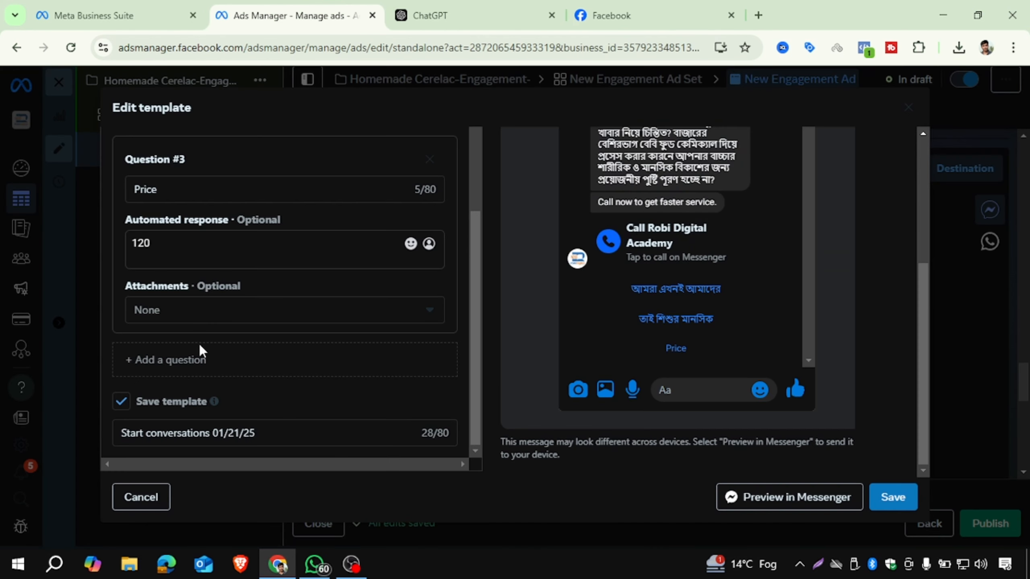
{"action": "scroll", "coordinate": [329, 348], "scroll_direction": "up", "scroll_amount": 6}
{"action": "scroll", "coordinate": [330, 347], "scroll_direction": "up", "scroll_amount": 5}
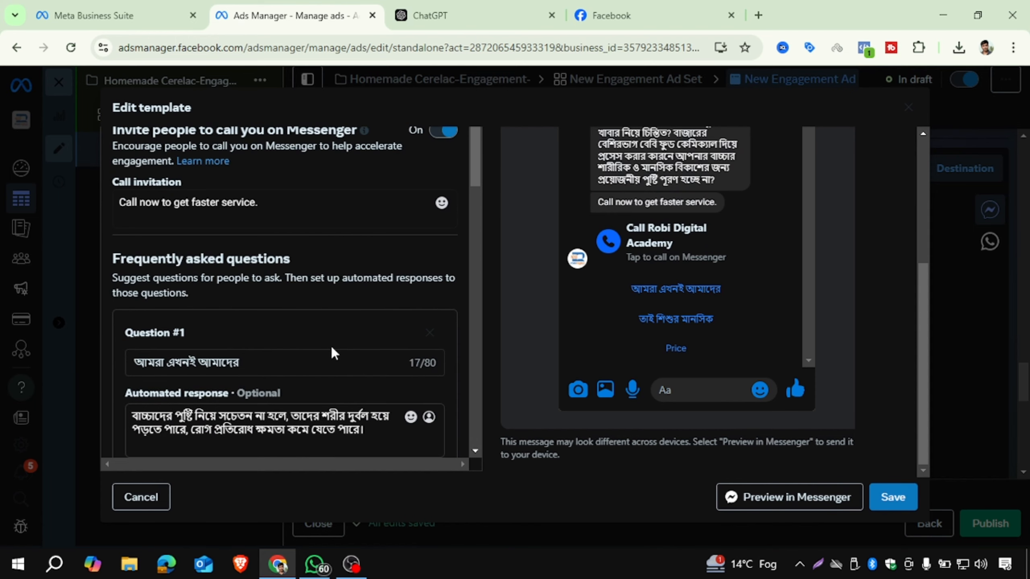
{"action": "left_click", "coordinate": [892, 497]}
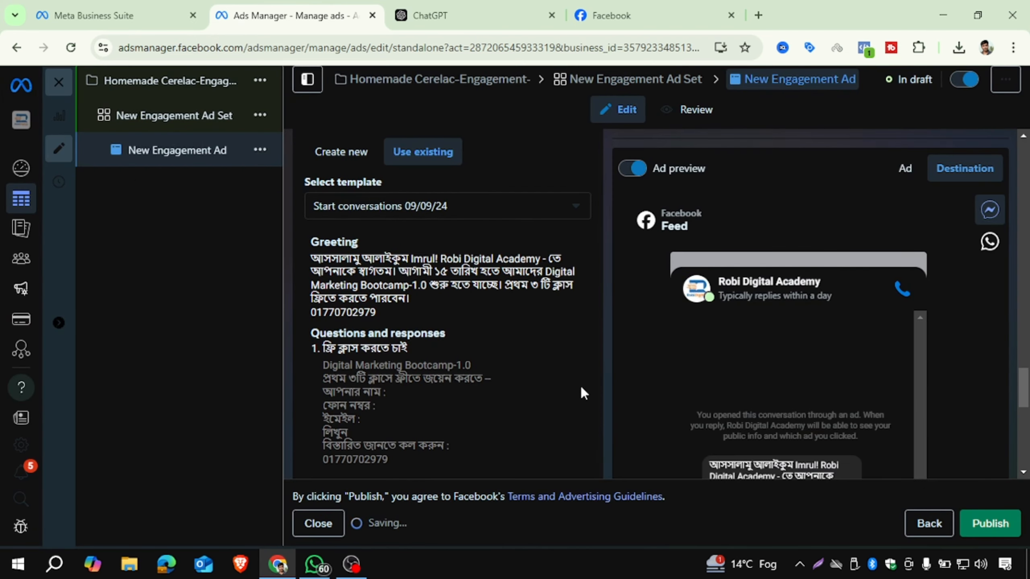
- Review the ad's destination preview, primary text, identity, message template and tracking sections
{"action": "scroll", "coordinate": [755, 371], "scroll_direction": "down", "scroll_amount": 8}
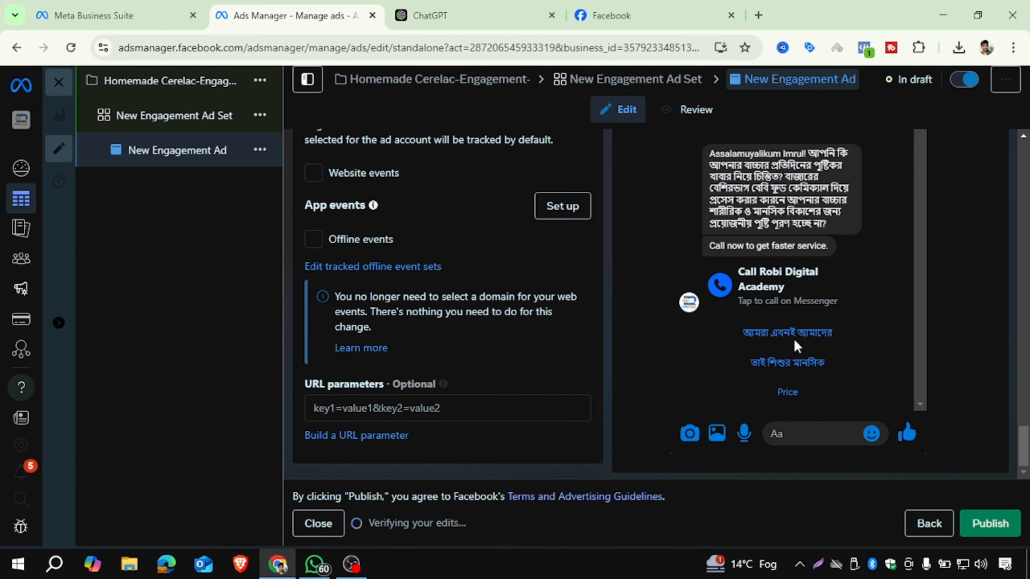
{"action": "left_click_drag", "start_coordinate": [738, 271], "coordinate": [798, 298]}
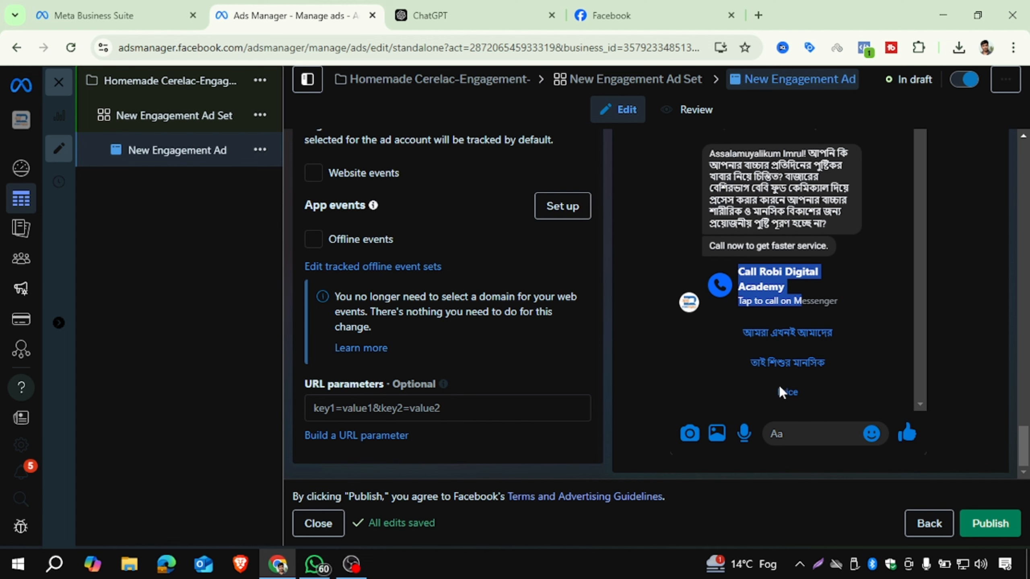
{"action": "scroll", "coordinate": [512, 275], "scroll_direction": "up", "scroll_amount": 6}
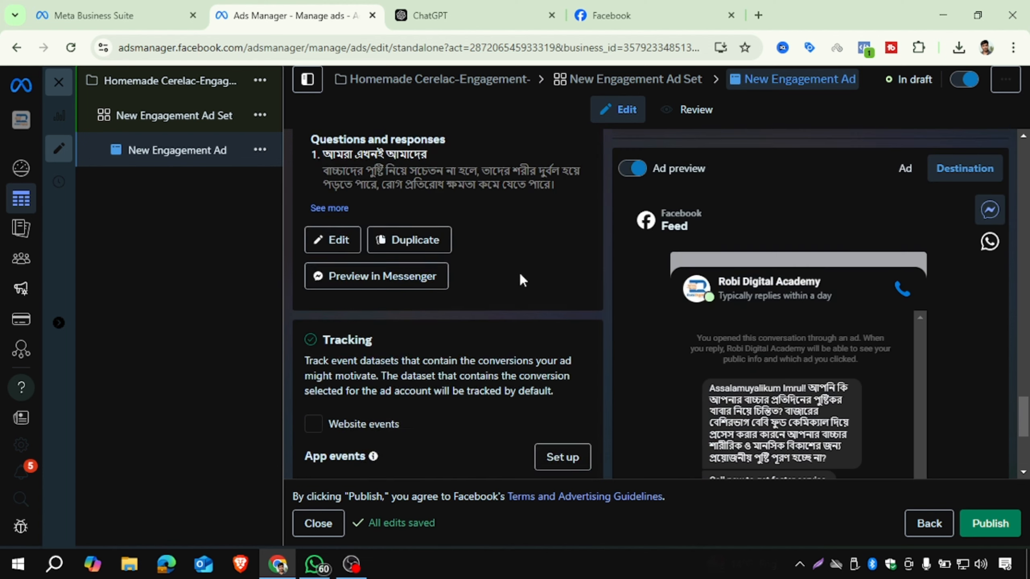
{"action": "scroll", "coordinate": [526, 272], "scroll_direction": "up", "scroll_amount": 15}
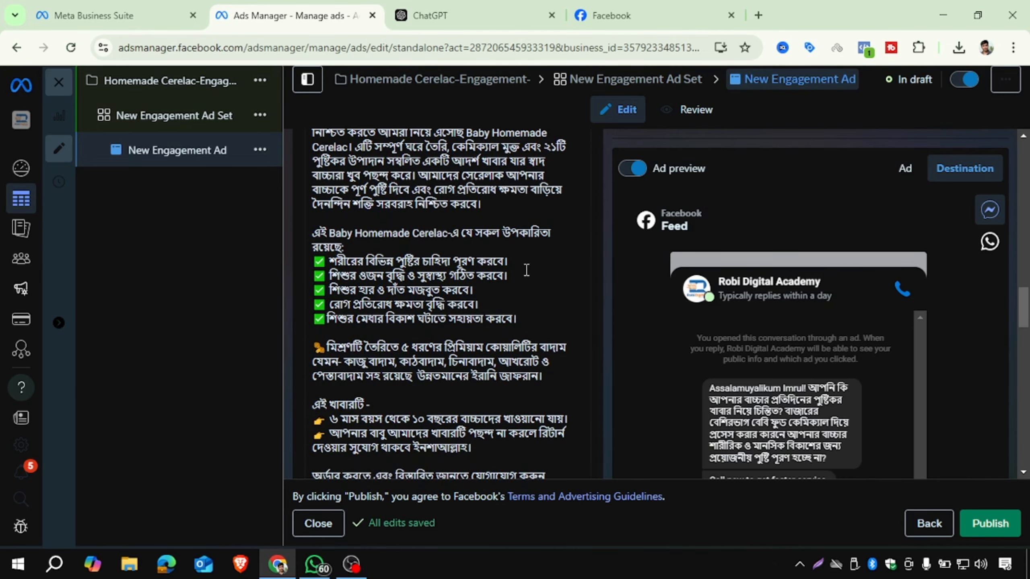
{"action": "scroll", "coordinate": [526, 270], "scroll_direction": "up", "scroll_amount": 10}
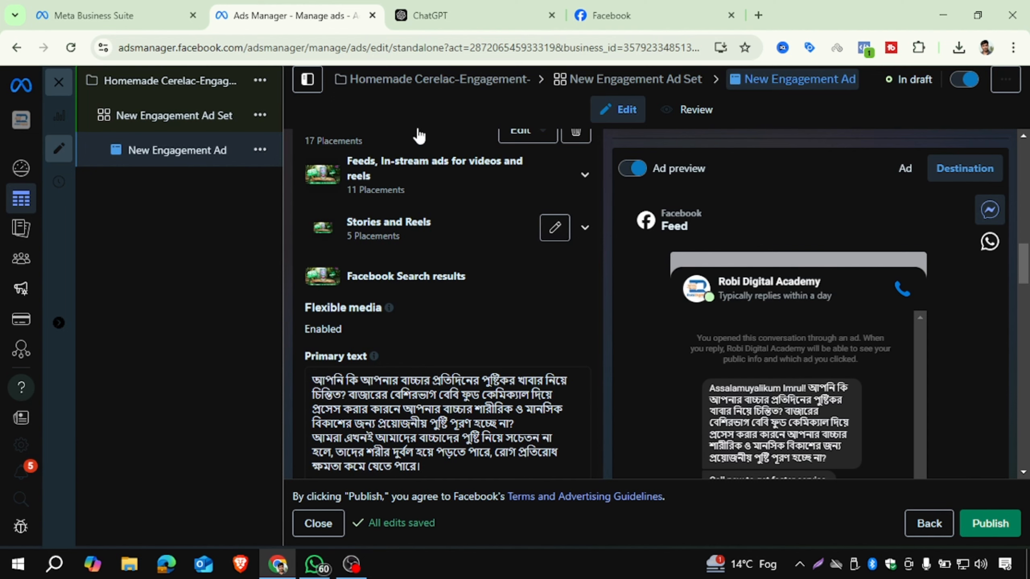
{"action": "scroll", "coordinate": [498, 323], "scroll_direction": "up", "scroll_amount": 10}
{"action": "scroll", "coordinate": [498, 323], "scroll_direction": "up", "scroll_amount": 8}
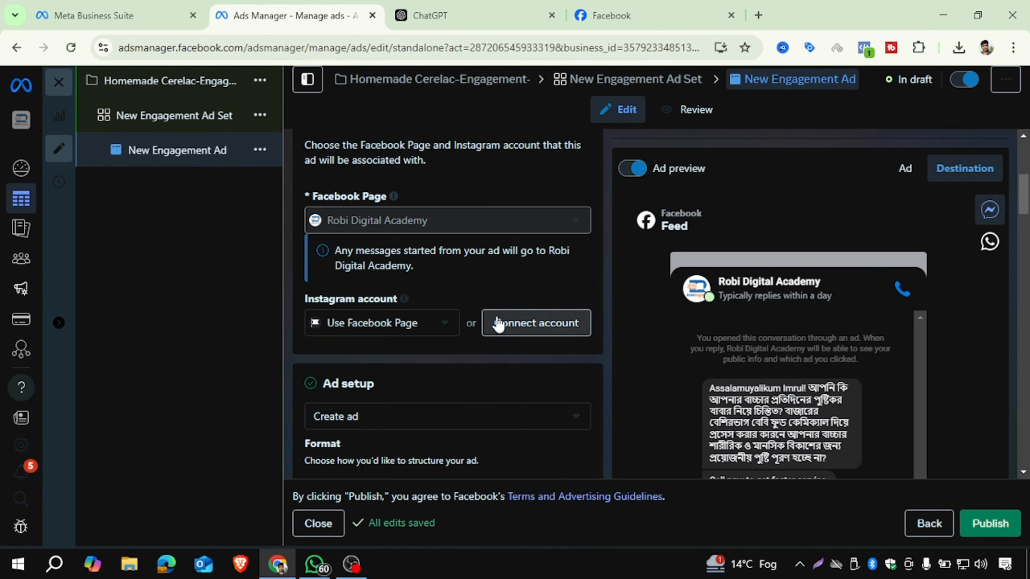
{"action": "scroll", "coordinate": [496, 315], "scroll_direction": "down", "scroll_amount": 8}
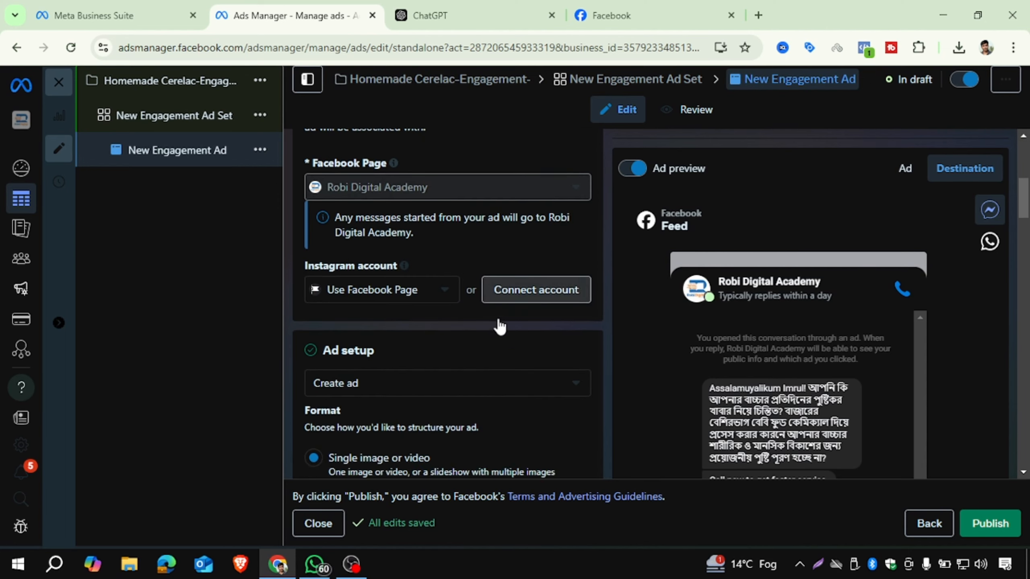
{"action": "scroll", "coordinate": [498, 322], "scroll_direction": "down", "scroll_amount": 15}
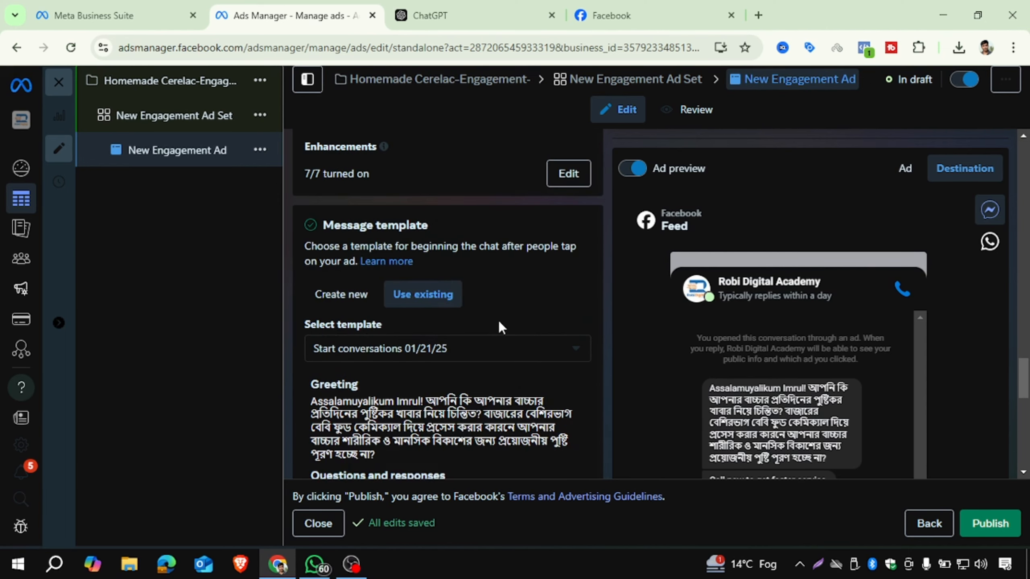
{"action": "scroll", "coordinate": [498, 323], "scroll_direction": "down", "scroll_amount": 7}
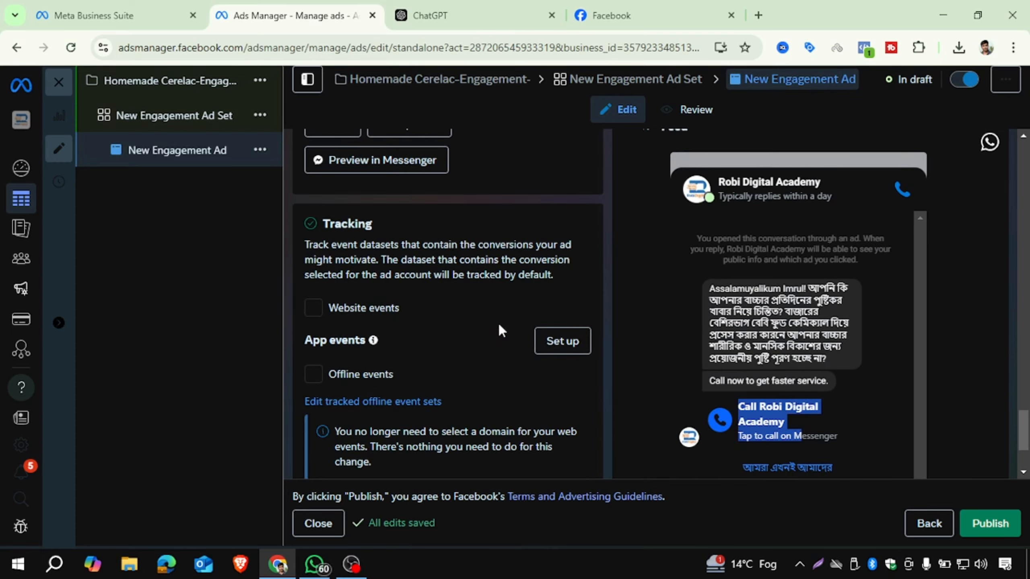
{"action": "scroll", "coordinate": [497, 325], "scroll_direction": "up", "scroll_amount": 8}
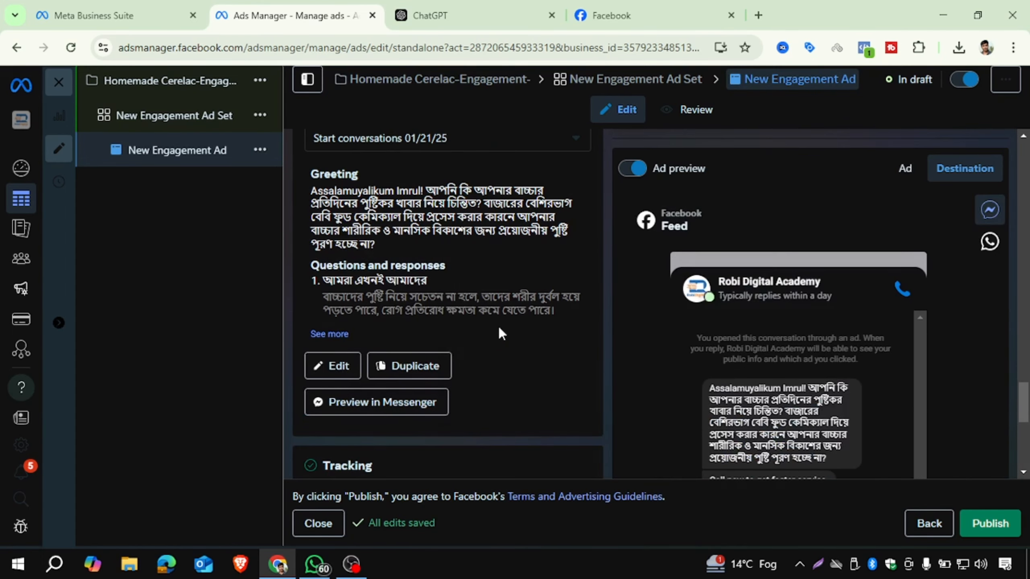
- Reopen the saved message template for editing and turn off the invitation to call on Messenger
{"action": "left_click", "coordinate": [339, 366]}
{"action": "scroll", "coordinate": [361, 295], "scroll_direction": "down", "scroll_amount": 15}
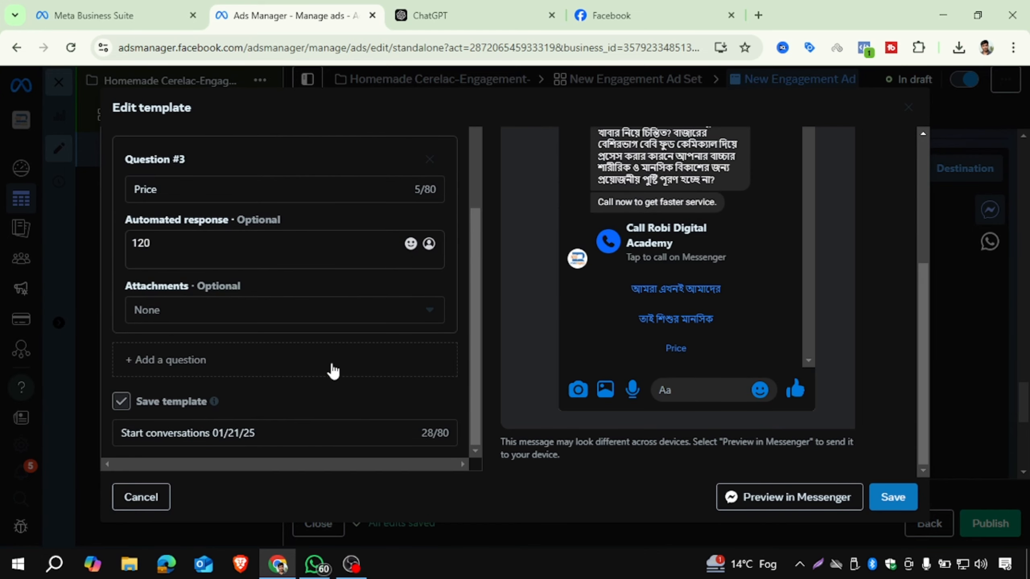
{"action": "scroll", "coordinate": [333, 370], "scroll_direction": "up", "scroll_amount": 12}
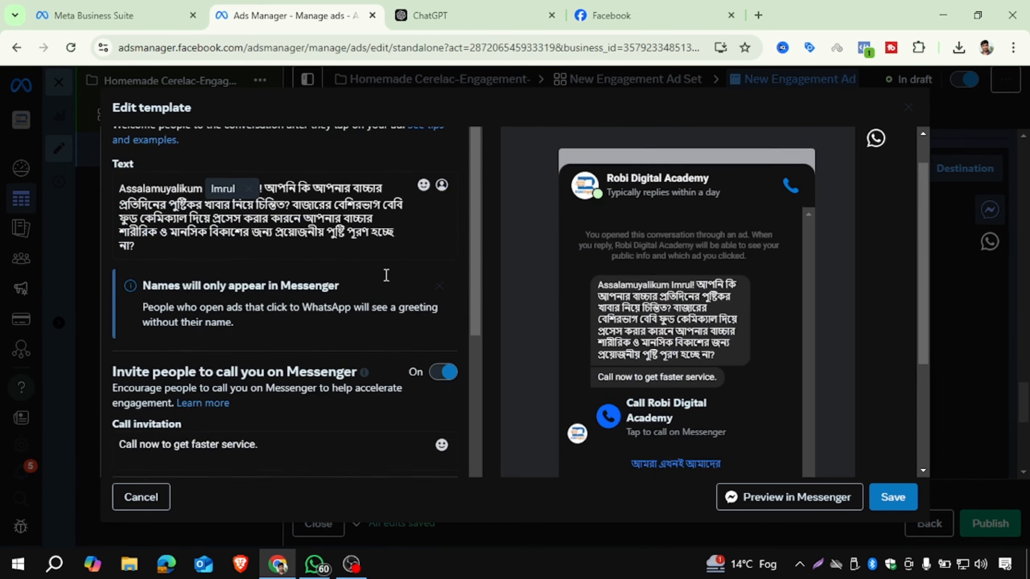
{"action": "scroll", "coordinate": [387, 276], "scroll_direction": "up", "scroll_amount": 2}
{"action": "scroll", "coordinate": [386, 300], "scroll_direction": "down", "scroll_amount": 2}
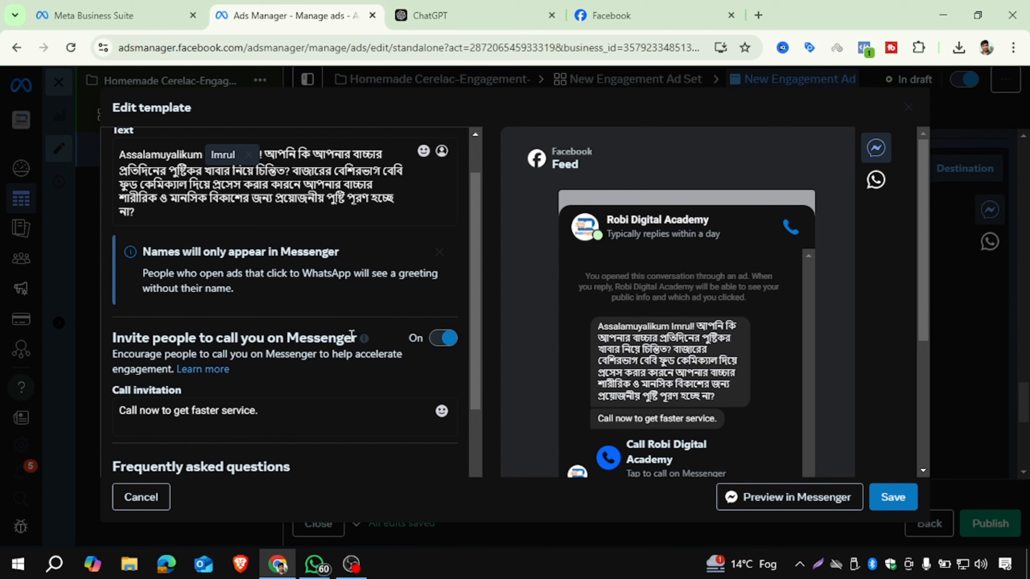
{"action": "left_click", "coordinate": [451, 332]}
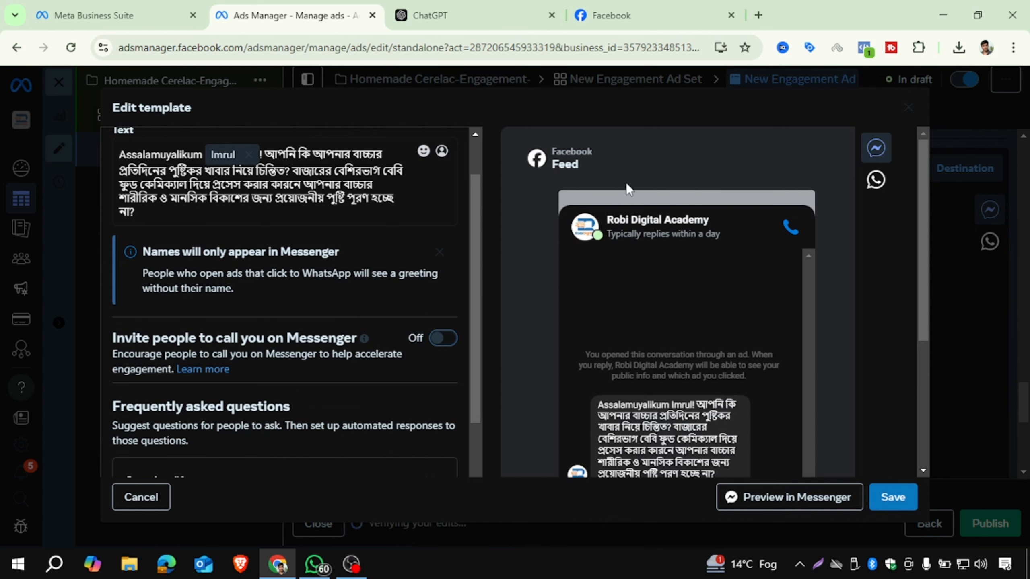
- Switch to Facebook and delete the Robi Digital Academy chat that contains the call invitation
{"action": "left_click", "coordinate": [612, 16]}
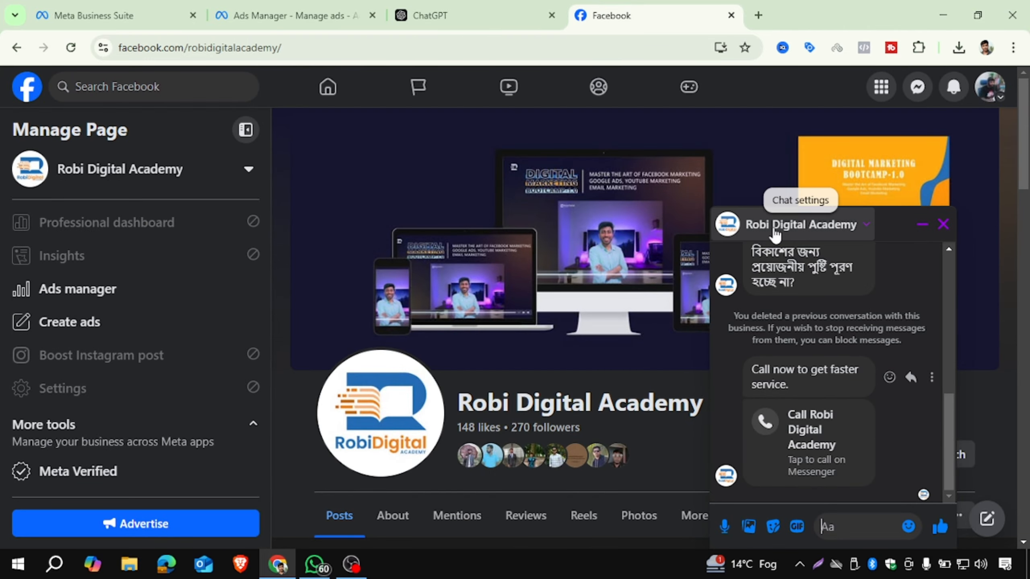
{"action": "left_click", "coordinate": [774, 232]}
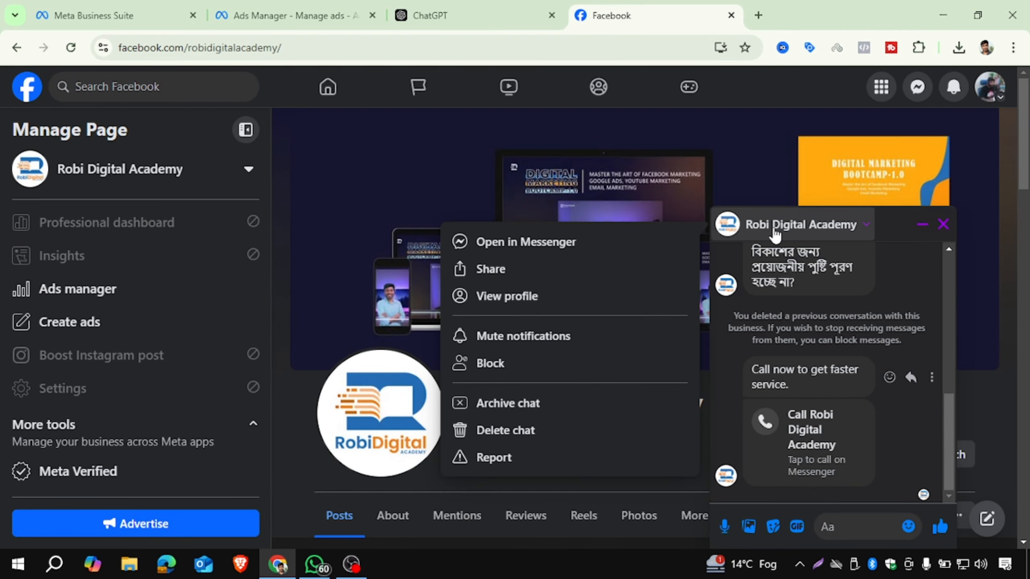
{"action": "left_click", "coordinate": [492, 430]}
{"action": "left_click", "coordinate": [664, 343]}
- Send the template preview to Messenger from Ads Manager, and test the Price question in the Facebook chat
{"action": "left_click", "coordinate": [299, 16]}
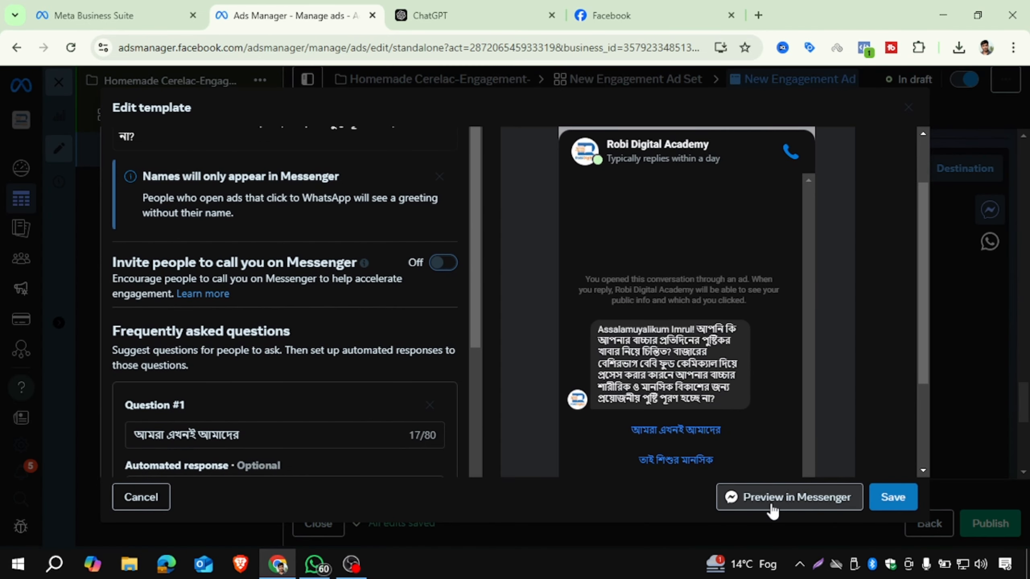
{"action": "left_click", "coordinate": [771, 504]}
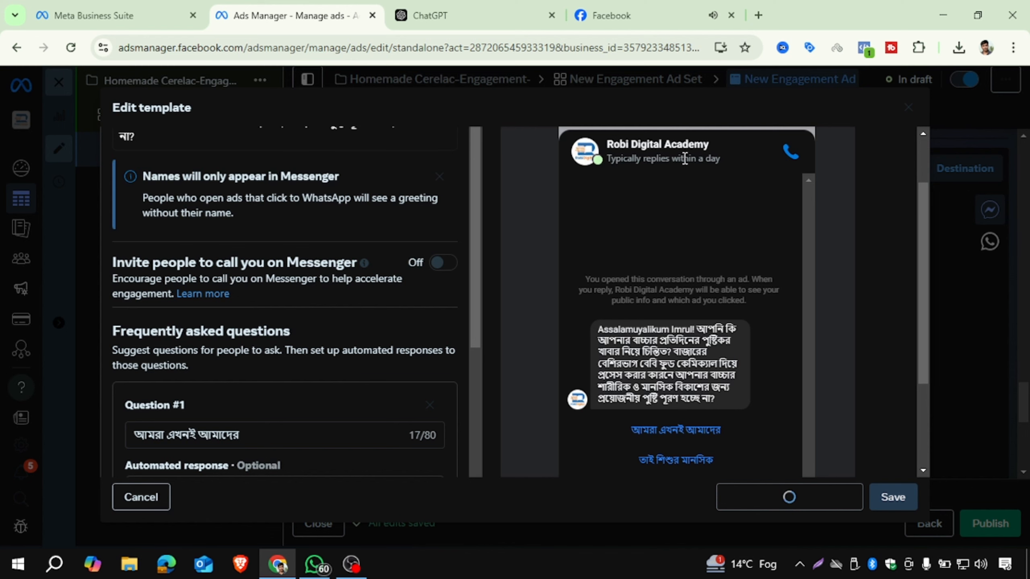
{"action": "left_click", "coordinate": [709, 296]}
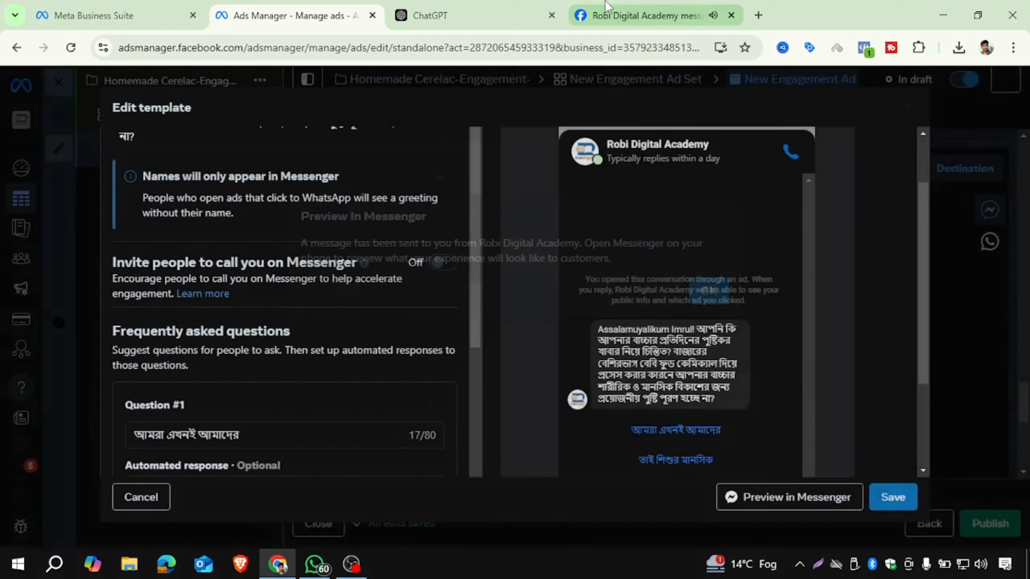
{"action": "left_click", "coordinate": [607, 6]}
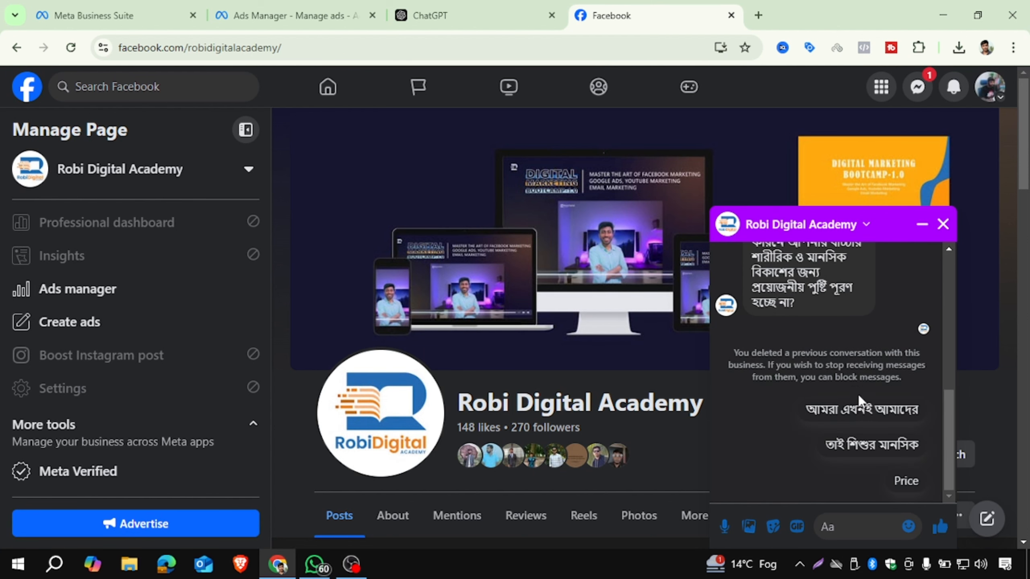
{"action": "left_click", "coordinate": [905, 483]}
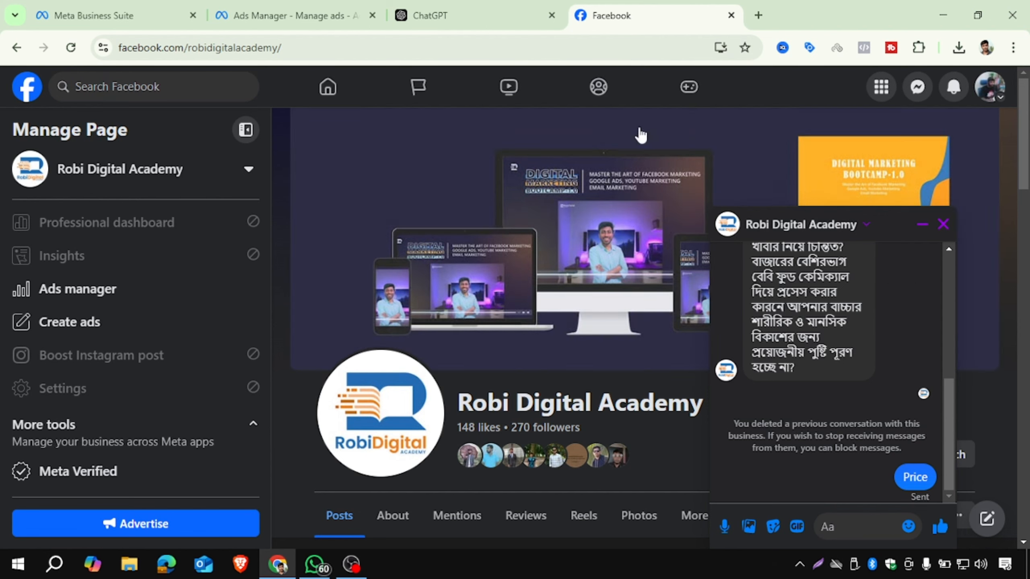
- Resend the Messenger preview from Ads Manager and test the question "আমরা এখনই আমাদের" in the Facebook chat
{"action": "left_click", "coordinate": [310, 18]}
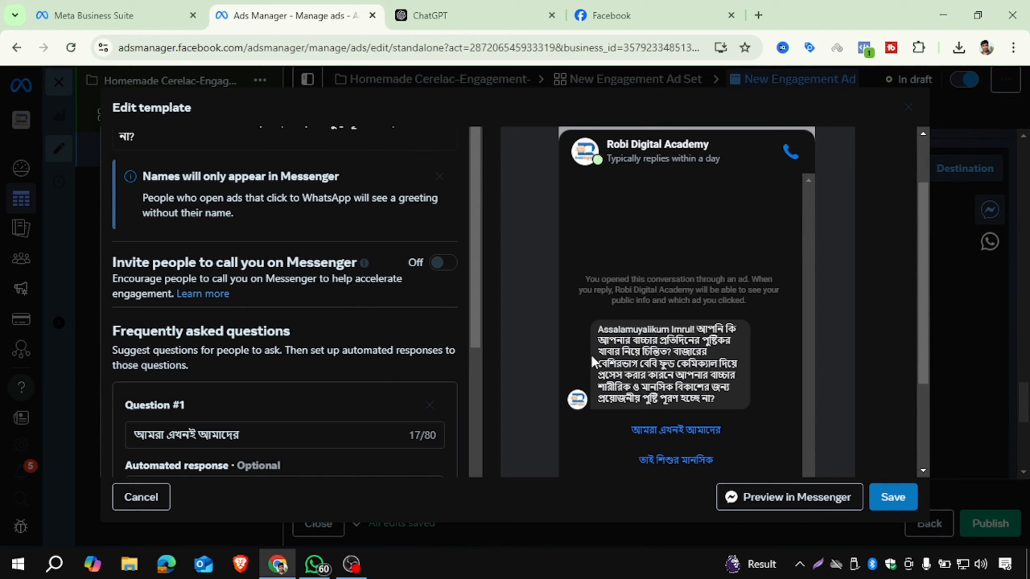
{"action": "left_click", "coordinate": [790, 496]}
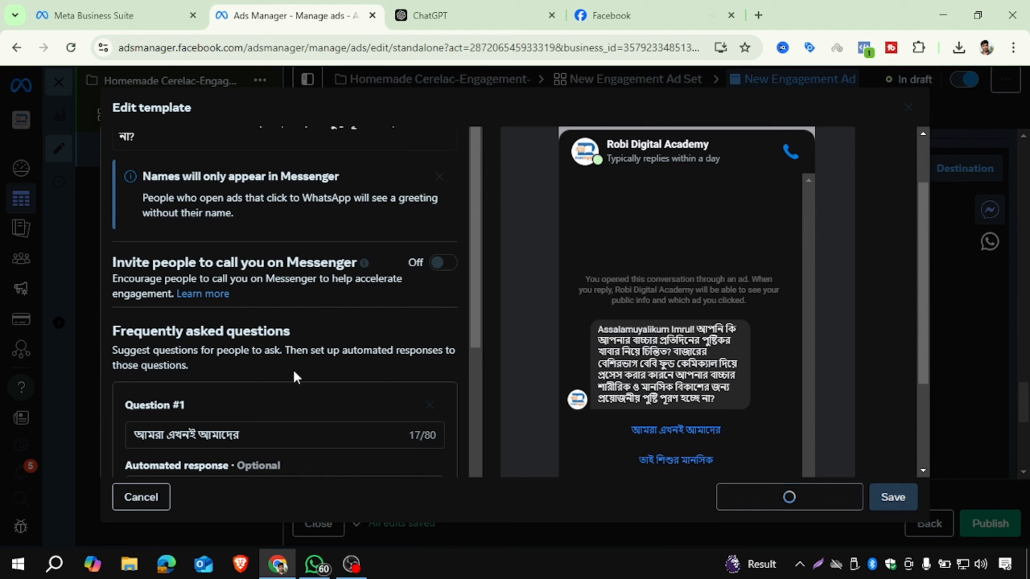
{"action": "left_click", "coordinate": [612, 19]}
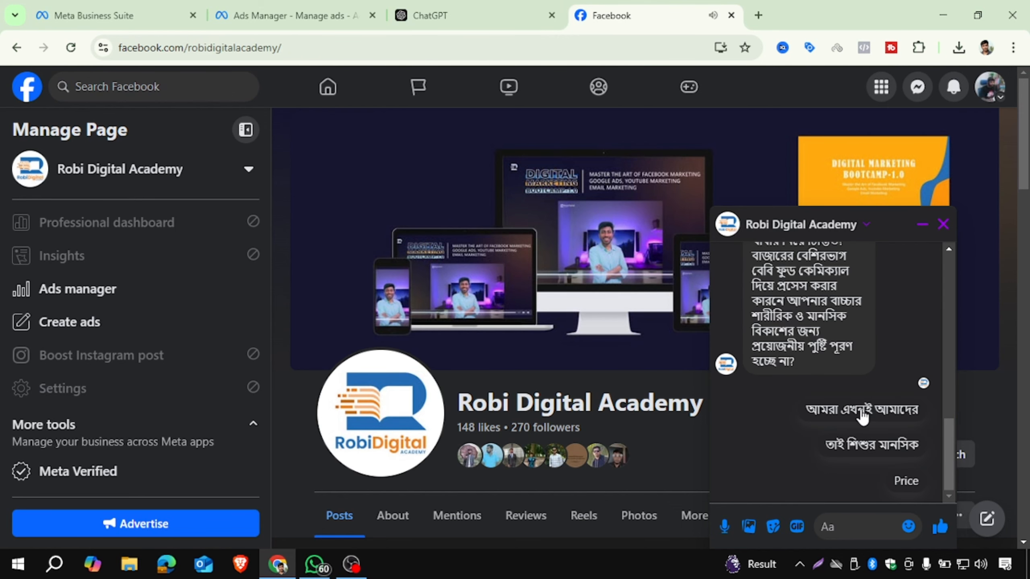
{"action": "left_click", "coordinate": [863, 411]}
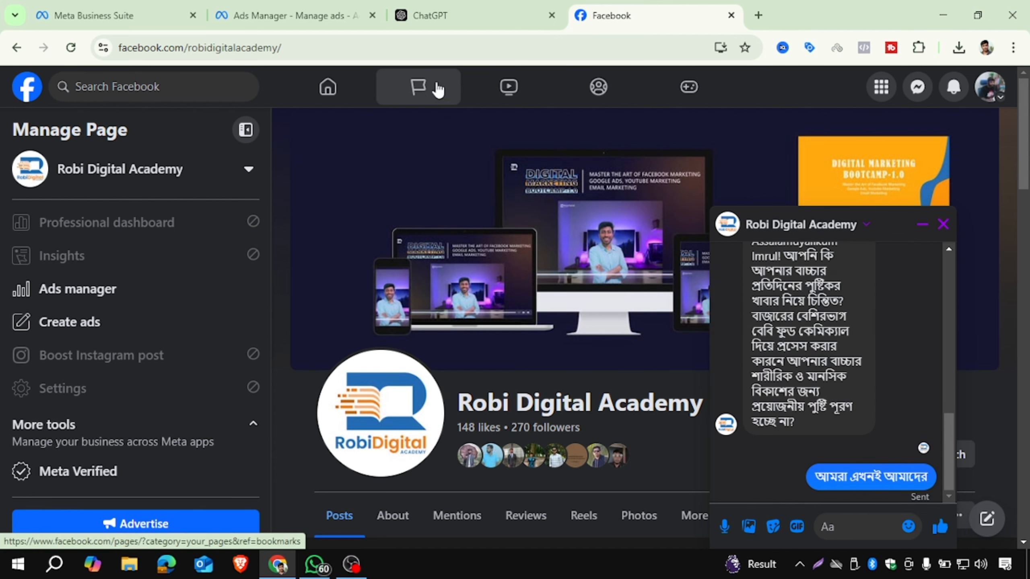
- Return to Ads Manager, dismiss the preview notice, and check the automated responses of the template's three questions
{"action": "left_click", "coordinate": [295, 14]}
{"action": "left_click", "coordinate": [703, 293]}
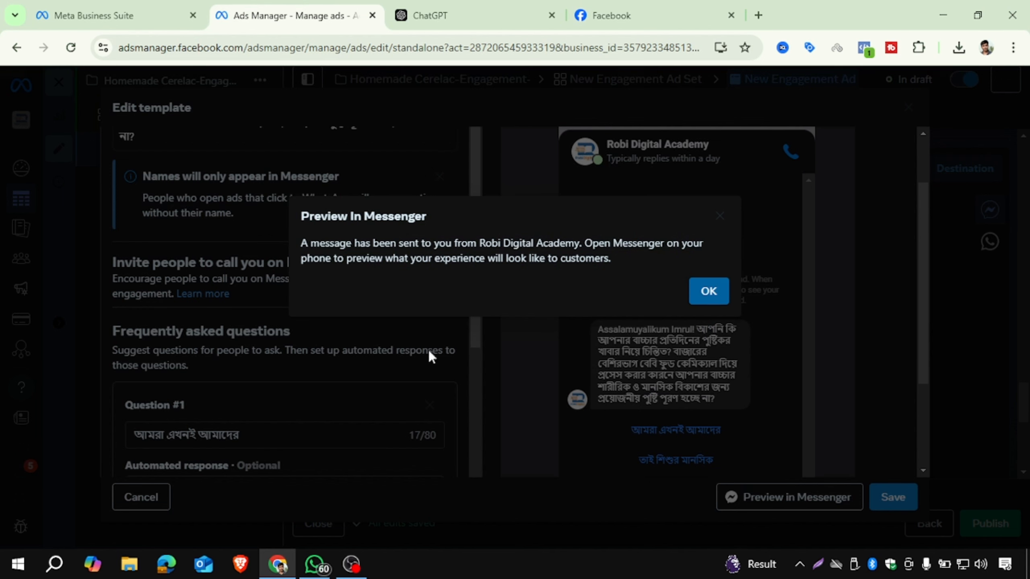
{"action": "scroll", "coordinate": [344, 378], "scroll_direction": "down", "scroll_amount": 5}
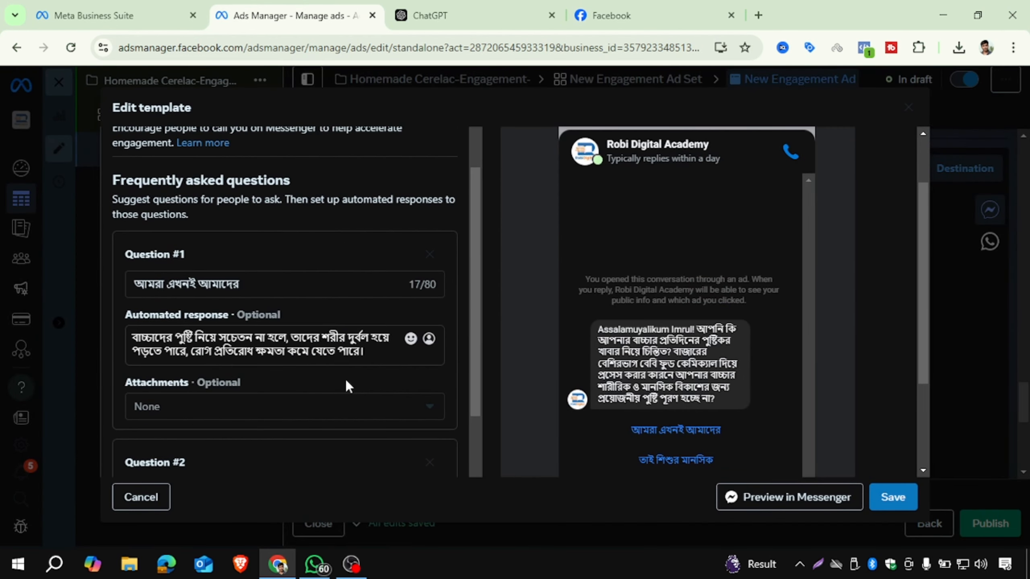
{"action": "scroll", "coordinate": [346, 380], "scroll_direction": "down", "scroll_amount": 3}
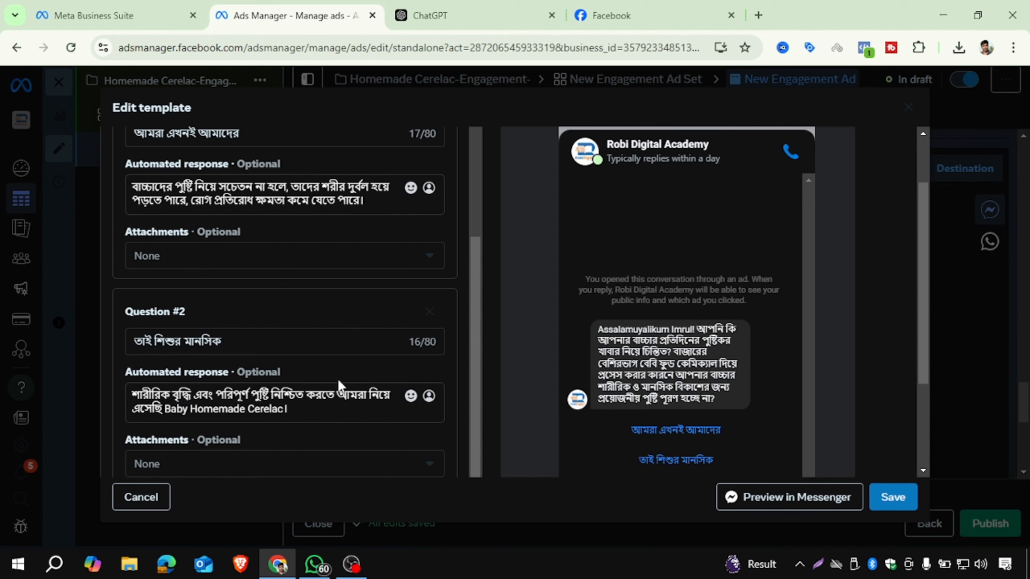
{"action": "scroll", "coordinate": [340, 384], "scroll_direction": "down", "scroll_amount": 4}
{"action": "scroll", "coordinate": [339, 382], "scroll_direction": "down", "scroll_amount": 1}
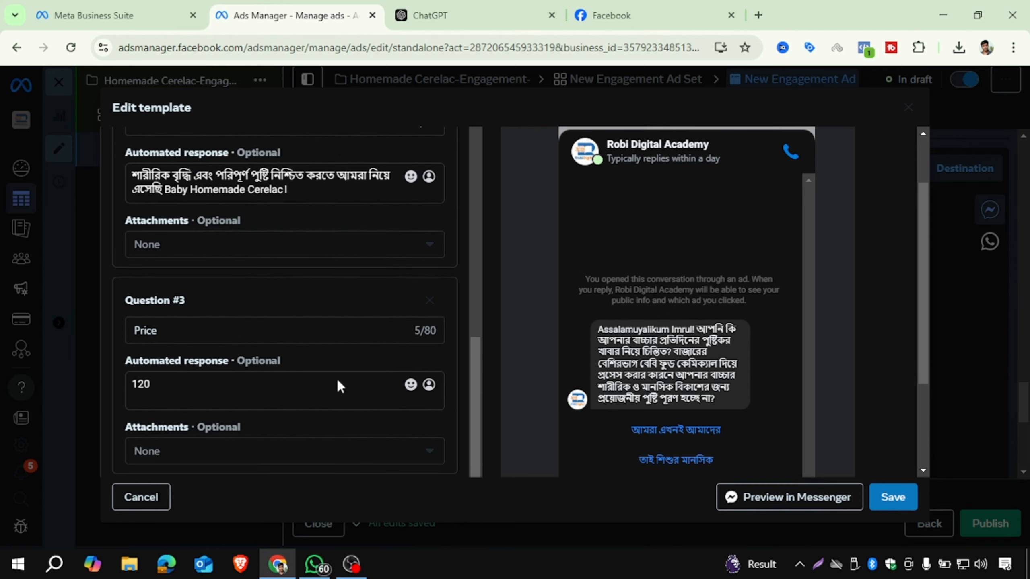
- Review the greeting and questions, and save the message template "Start conversations 01/21/25"
{"action": "scroll", "coordinate": [337, 379], "scroll_direction": "up", "scroll_amount": 4}
{"action": "scroll", "coordinate": [337, 379], "scroll_direction": "down", "scroll_amount": 3}
{"action": "scroll", "coordinate": [339, 383], "scroll_direction": "down", "scroll_amount": 2}
{"action": "scroll", "coordinate": [339, 381], "scroll_direction": "up", "scroll_amount": 10}
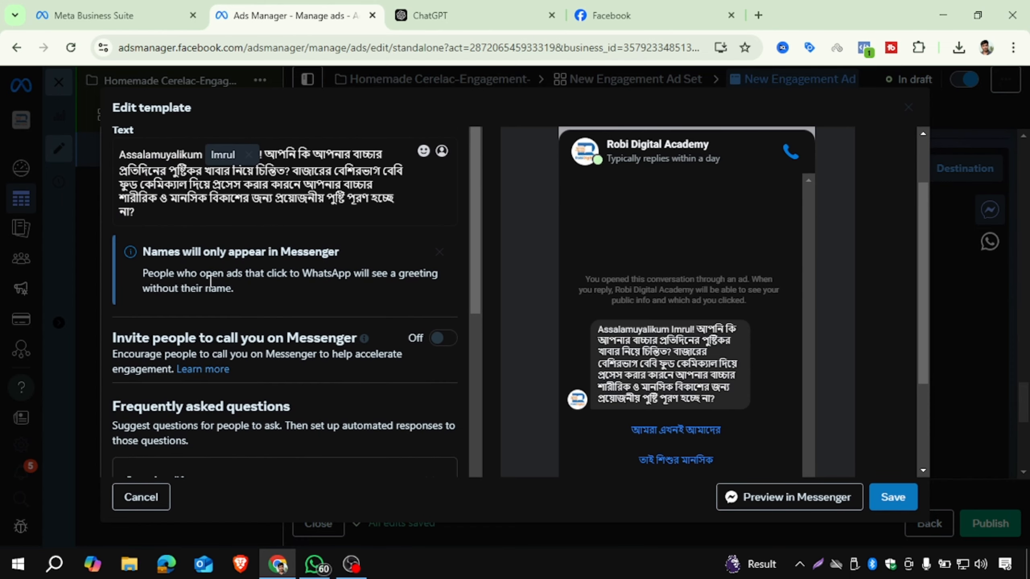
{"action": "scroll", "coordinate": [329, 316], "scroll_direction": "up", "scroll_amount": 2}
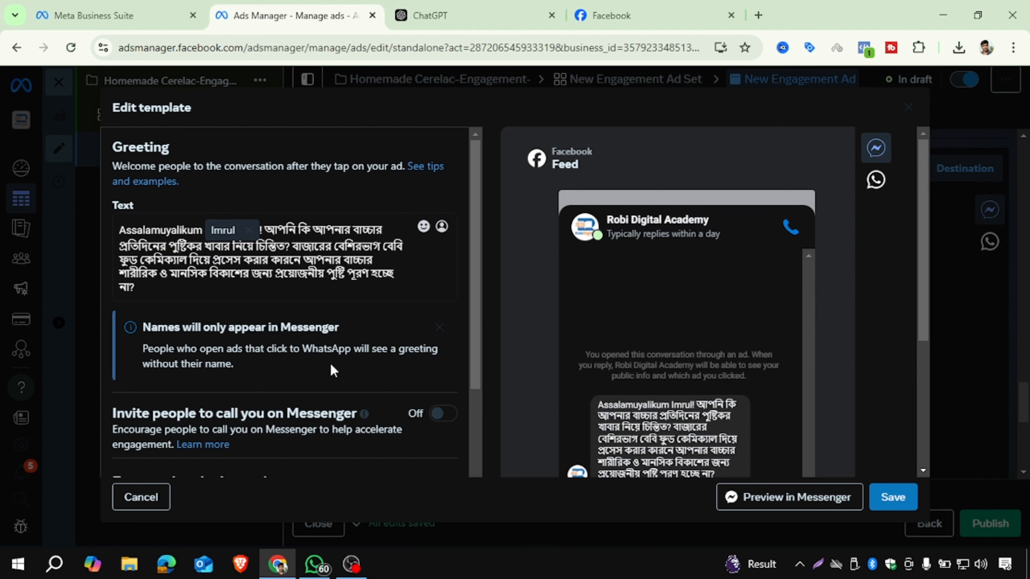
{"action": "scroll", "coordinate": [338, 347], "scroll_direction": "down", "scroll_amount": 12}
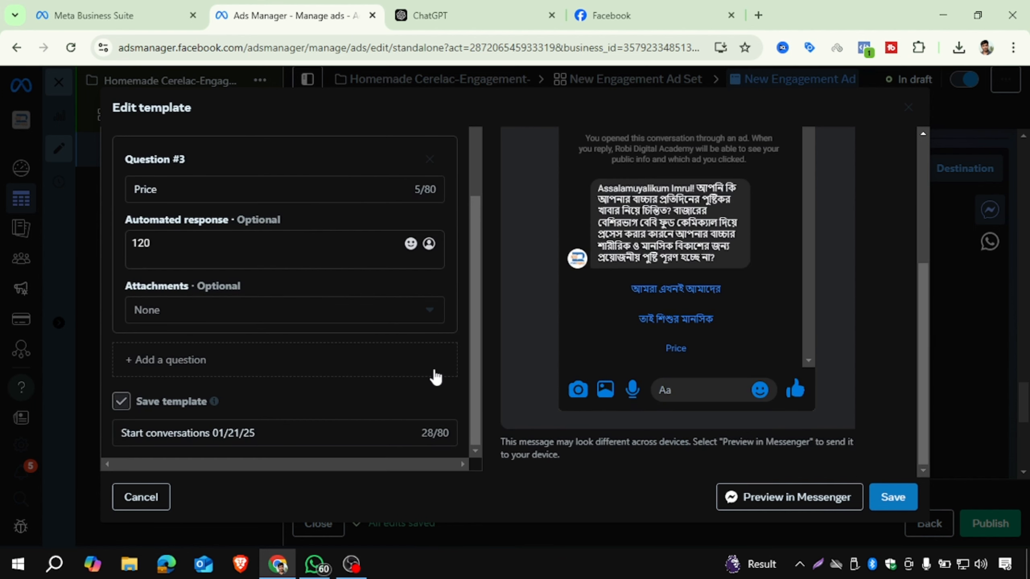
{"action": "left_click", "coordinate": [886, 490]}
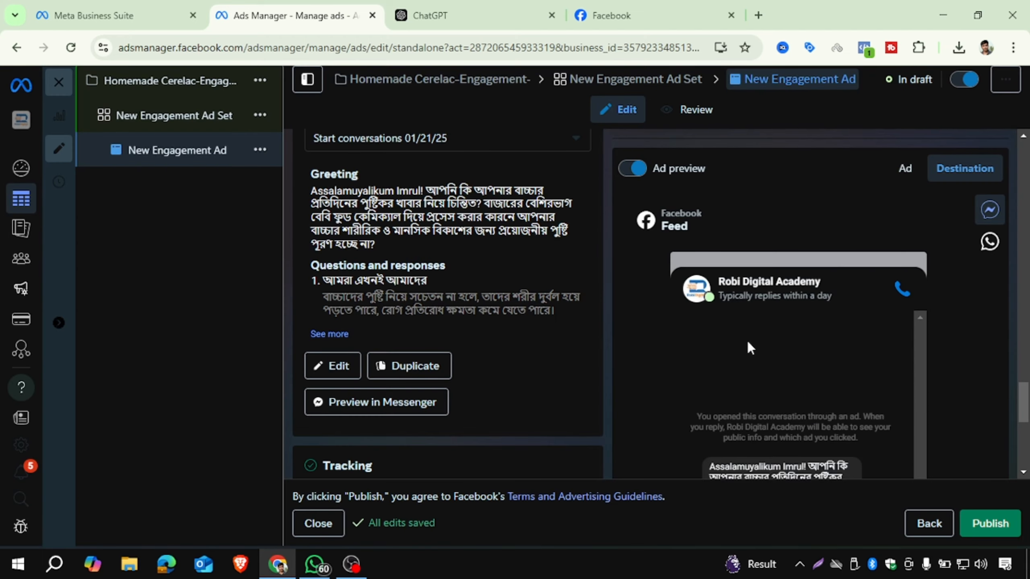
- Publish the Homemade Cerelac engagement campaign with its ad set and ad, and close the ad editor
{"action": "scroll", "coordinate": [748, 348], "scroll_direction": "down", "scroll_amount": 6}
{"action": "scroll", "coordinate": [726, 342], "scroll_direction": "up", "scroll_amount": 6}
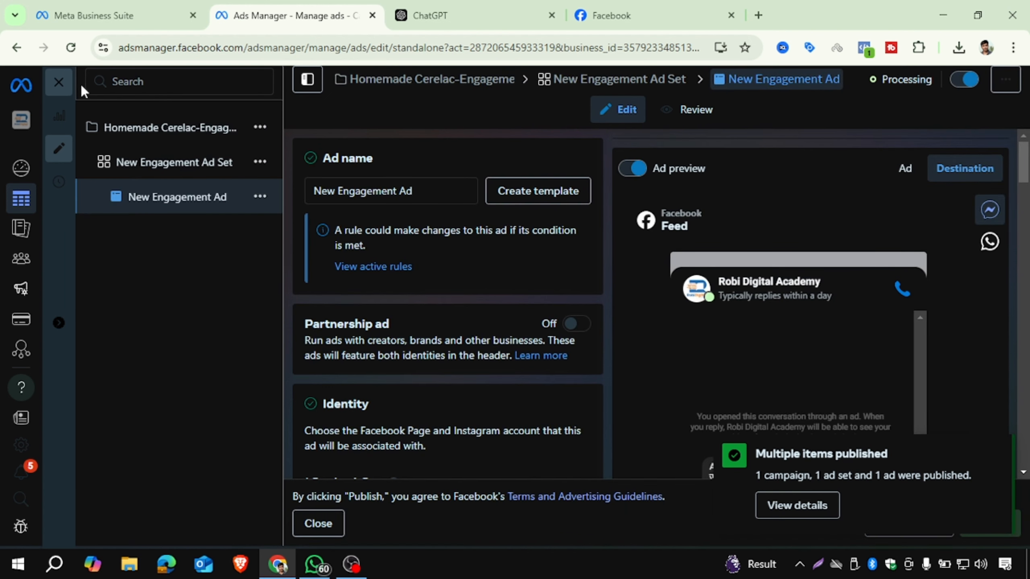
{"action": "left_click", "coordinate": [58, 83]}
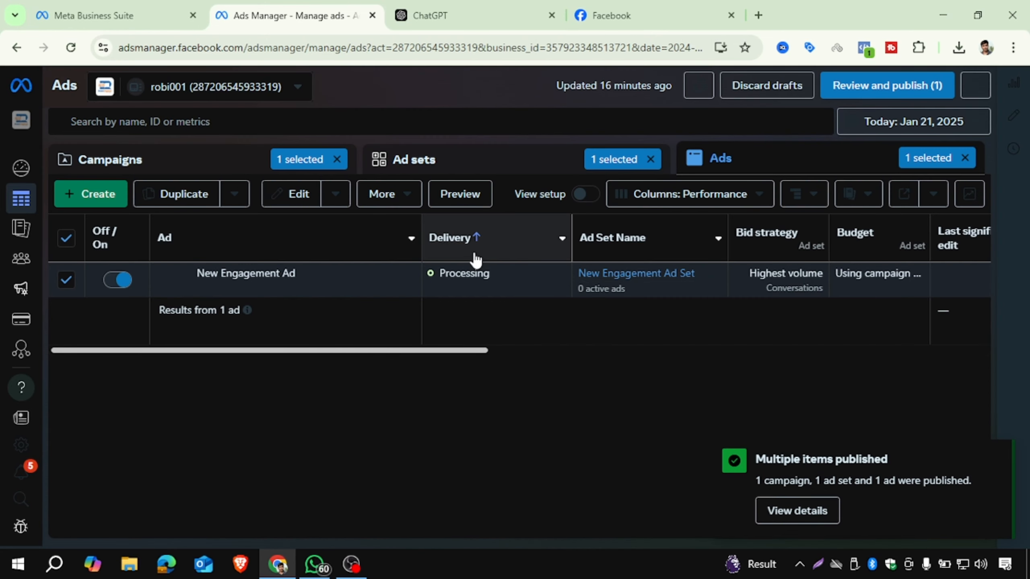
- Clear the ad set, ad and campaign selections, and show the full list of campaigns
{"action": "left_click", "coordinate": [650, 159]}
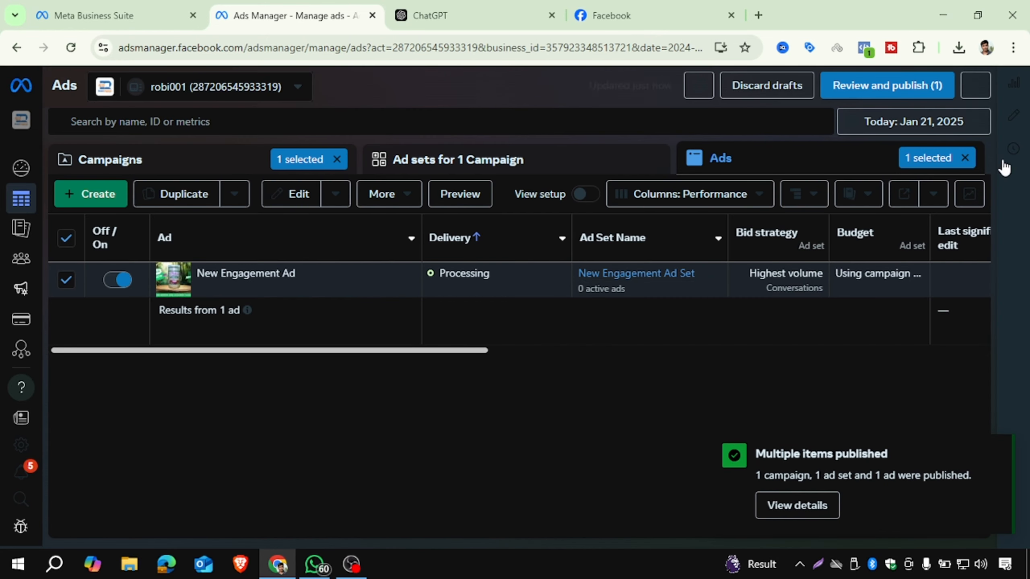
{"action": "left_click", "coordinate": [964, 158]}
{"action": "left_click", "coordinate": [337, 159]}
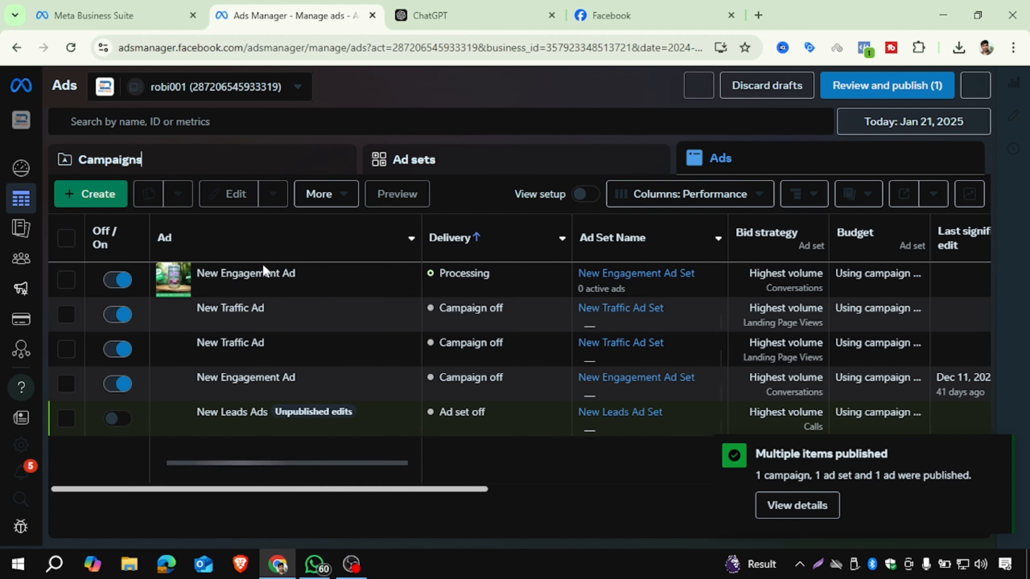
{"action": "left_click", "coordinate": [160, 162]}
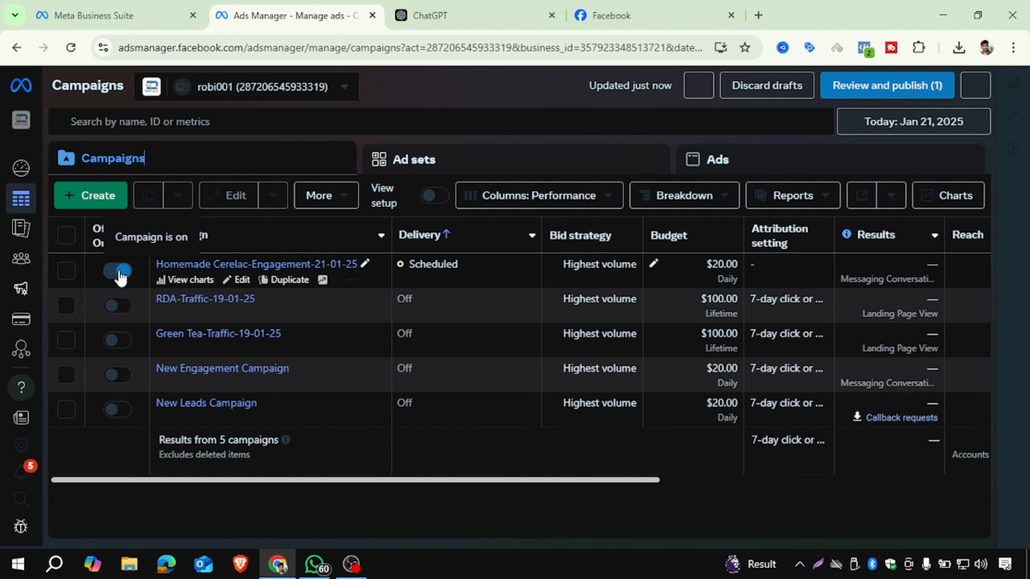
- Turn off the Homemade Cerelac-Engagement-21-01-25 campaign and deselect it
{"action": "left_click", "coordinate": [118, 270]}
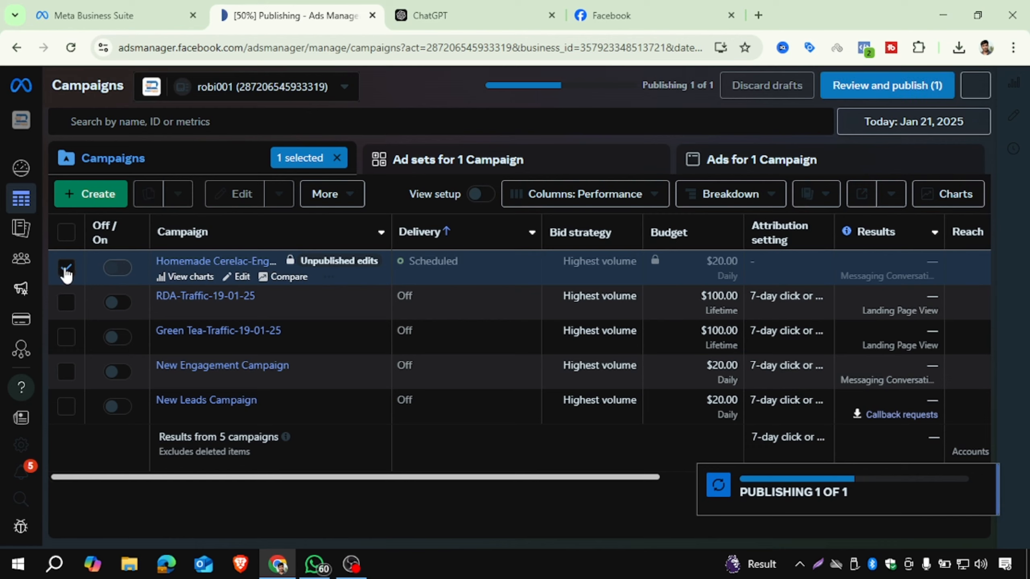
{"action": "left_click", "coordinate": [66, 269]}
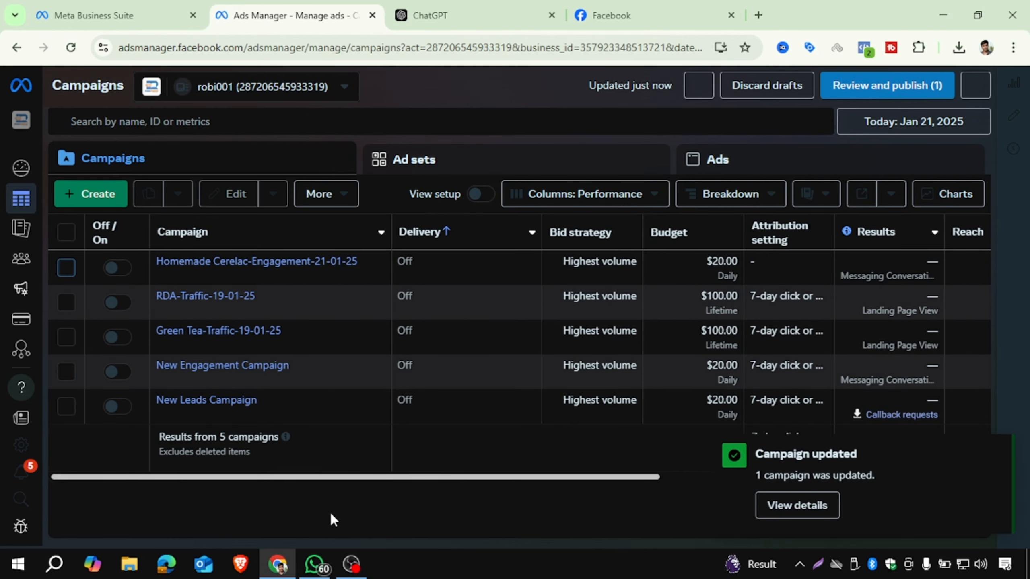
{"action": "left_click", "coordinate": [348, 567]}
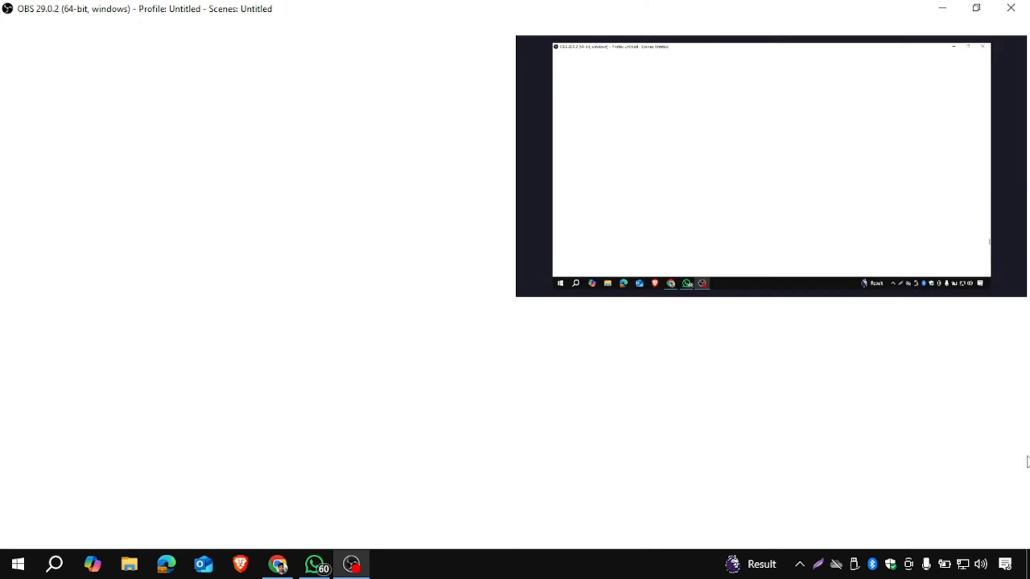